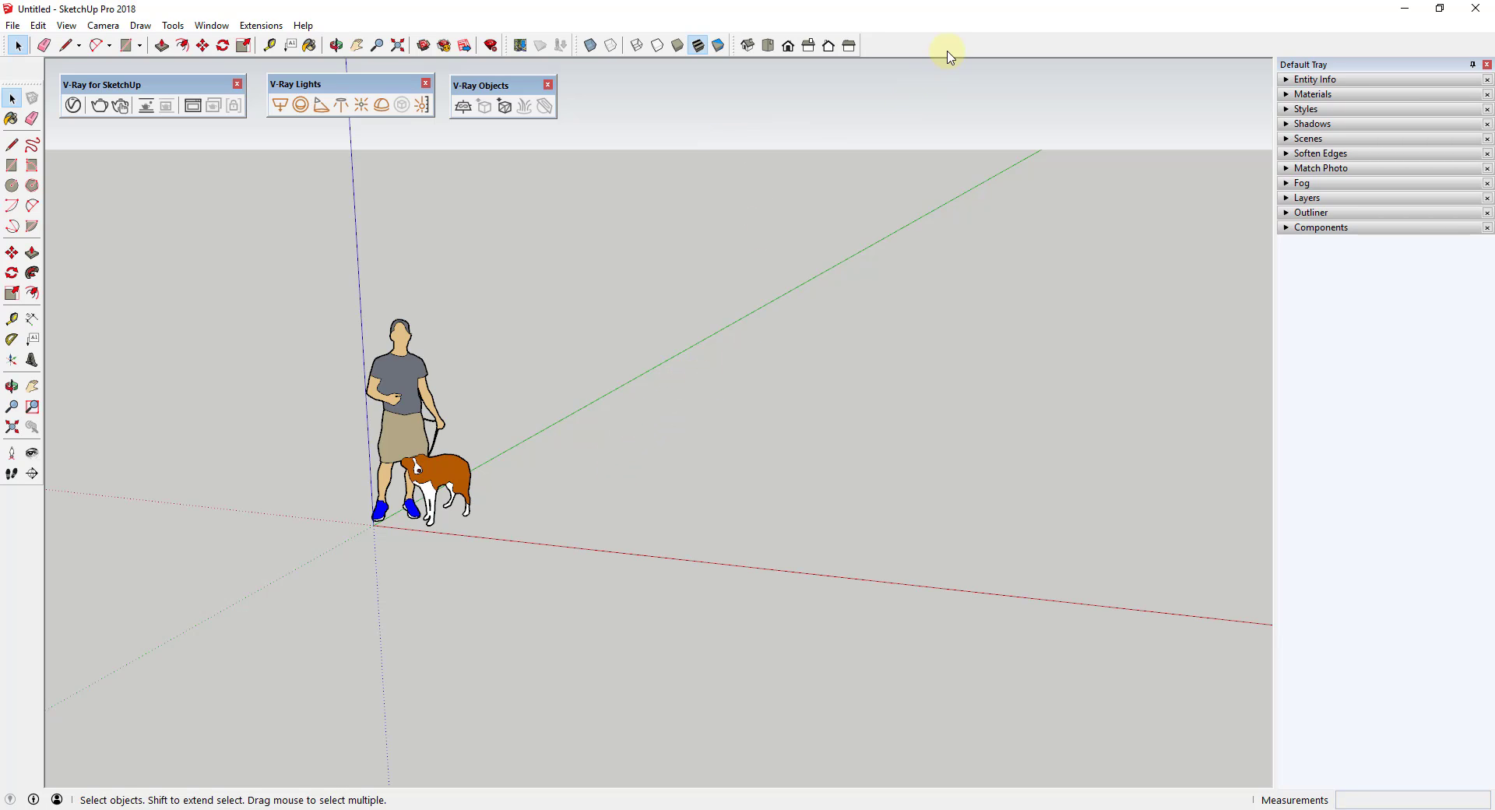
Review the installed extensions in the Extension Manager, enabling Unwrap and Flatten Faces and reverting it before closing.
left_click(211, 25)
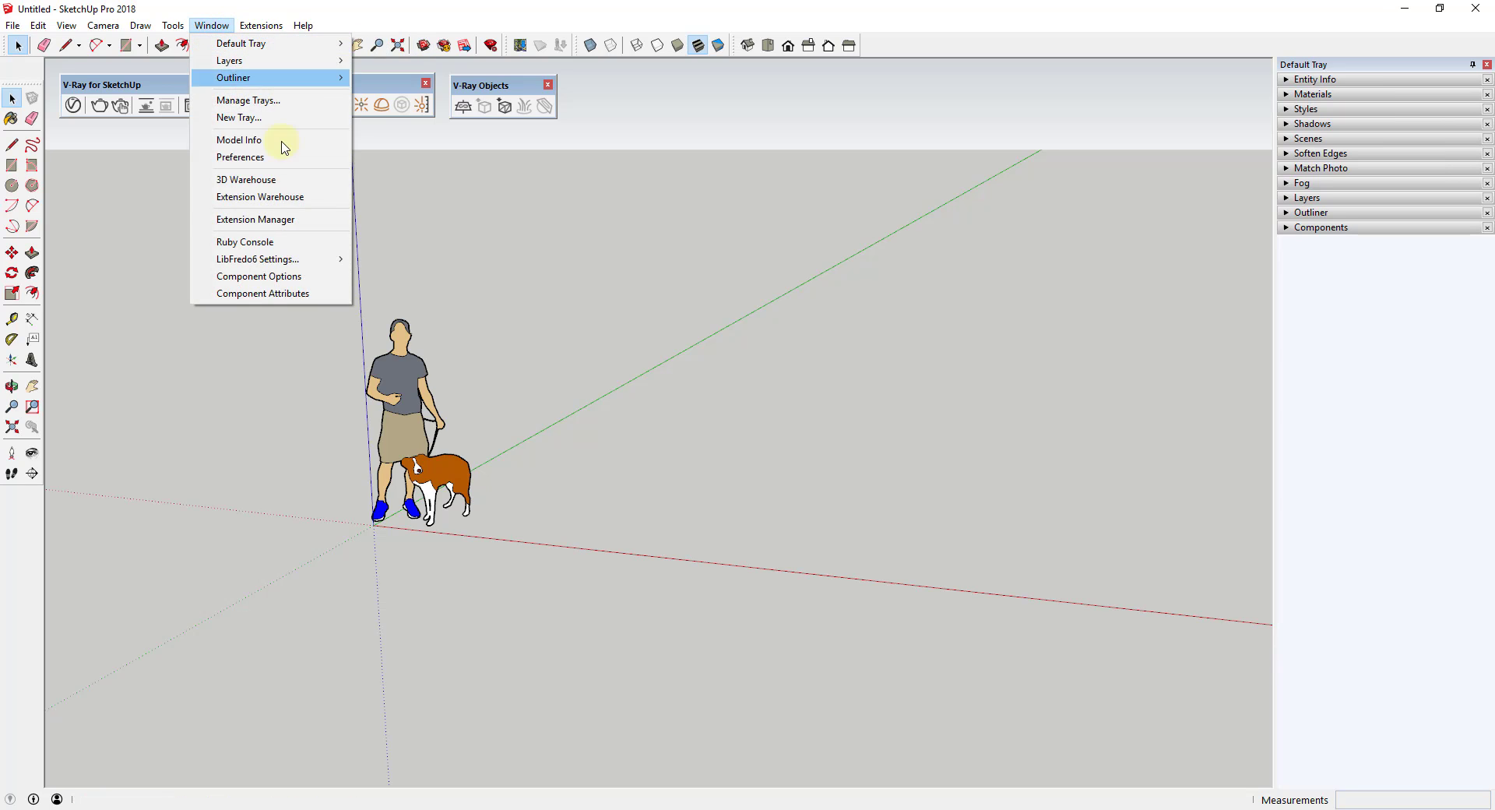
left_click(287, 225)
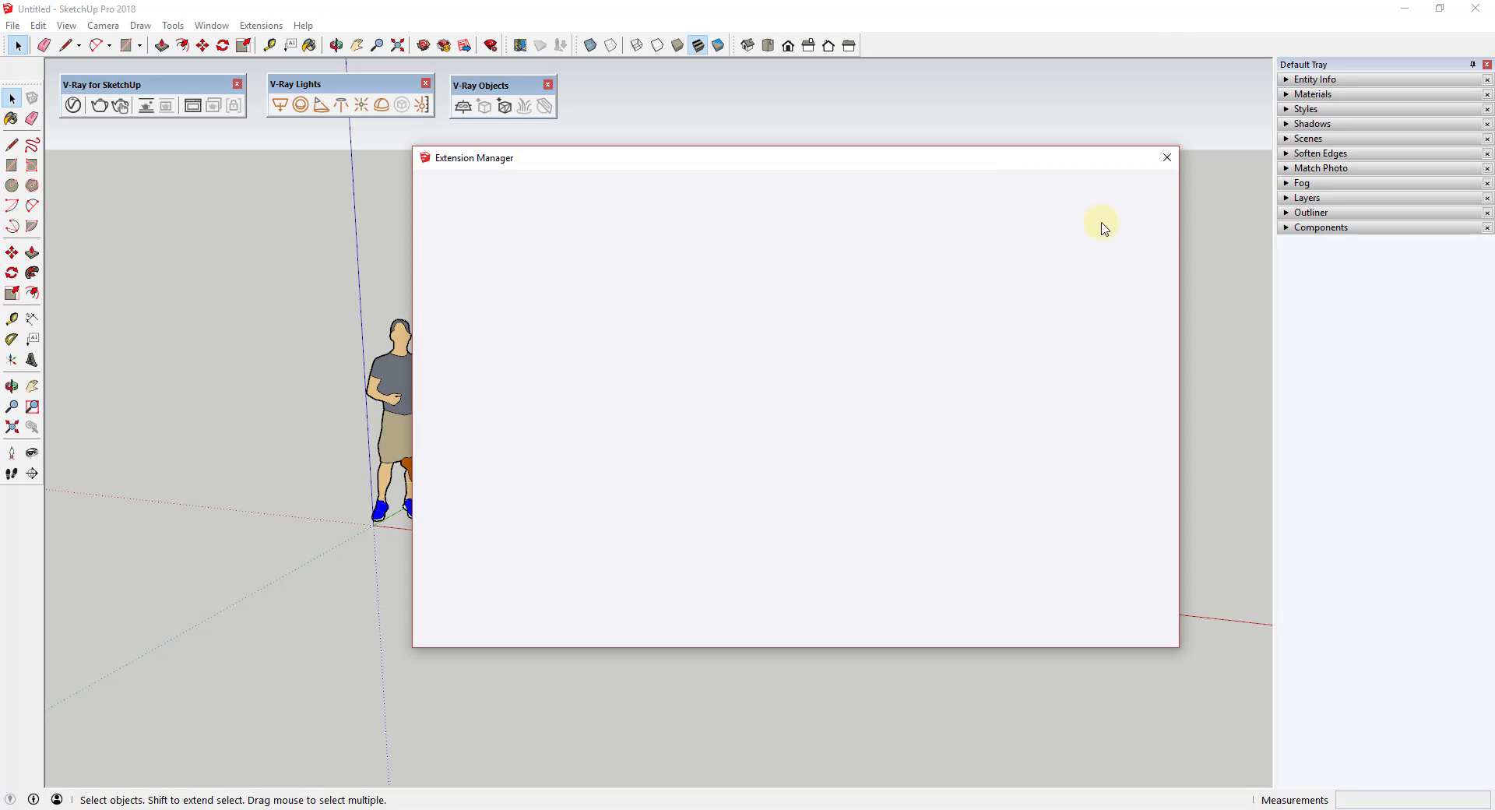
left_click_drag(1173, 261, 1181, 553)
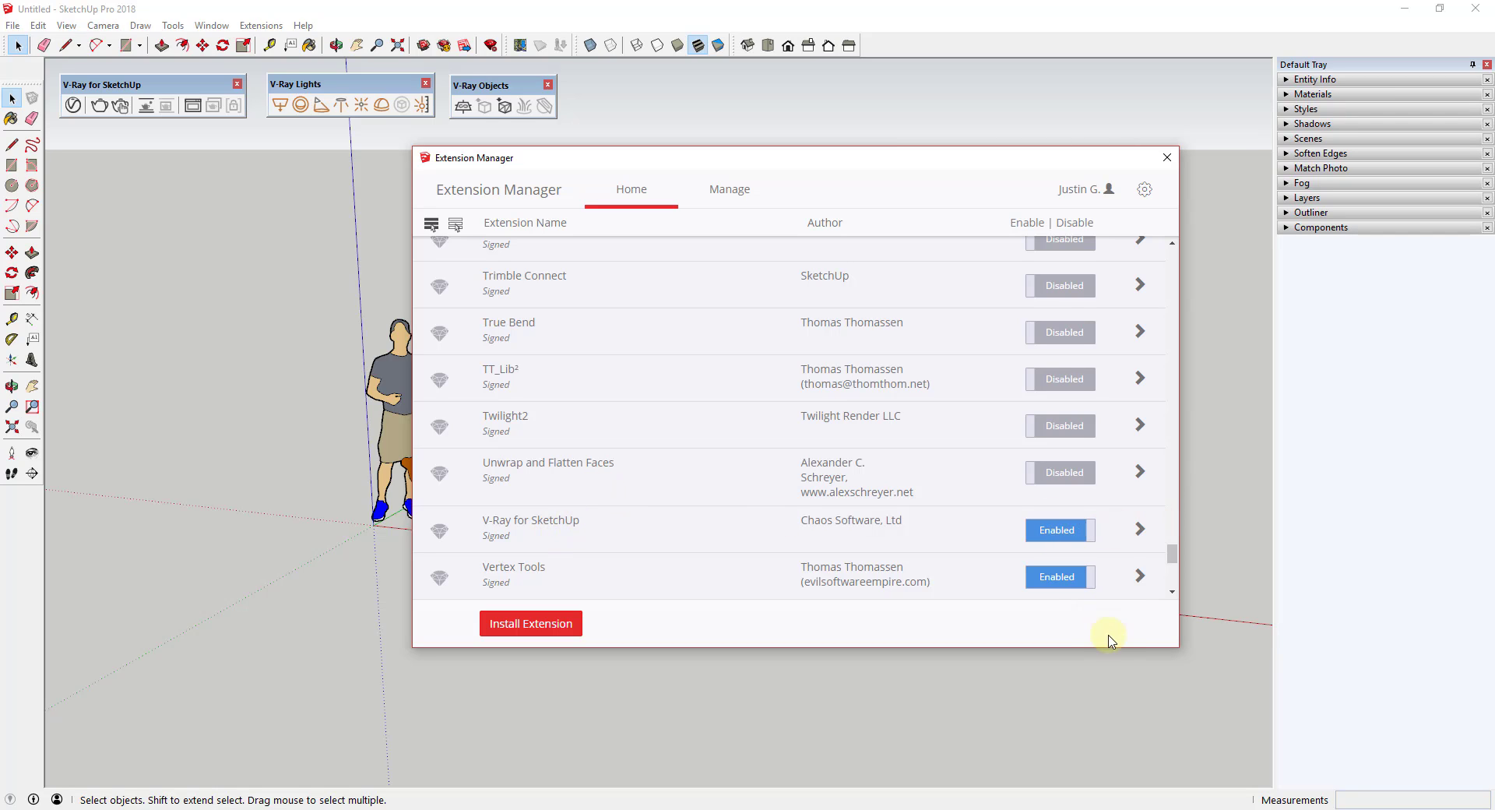
left_click(1060, 473)
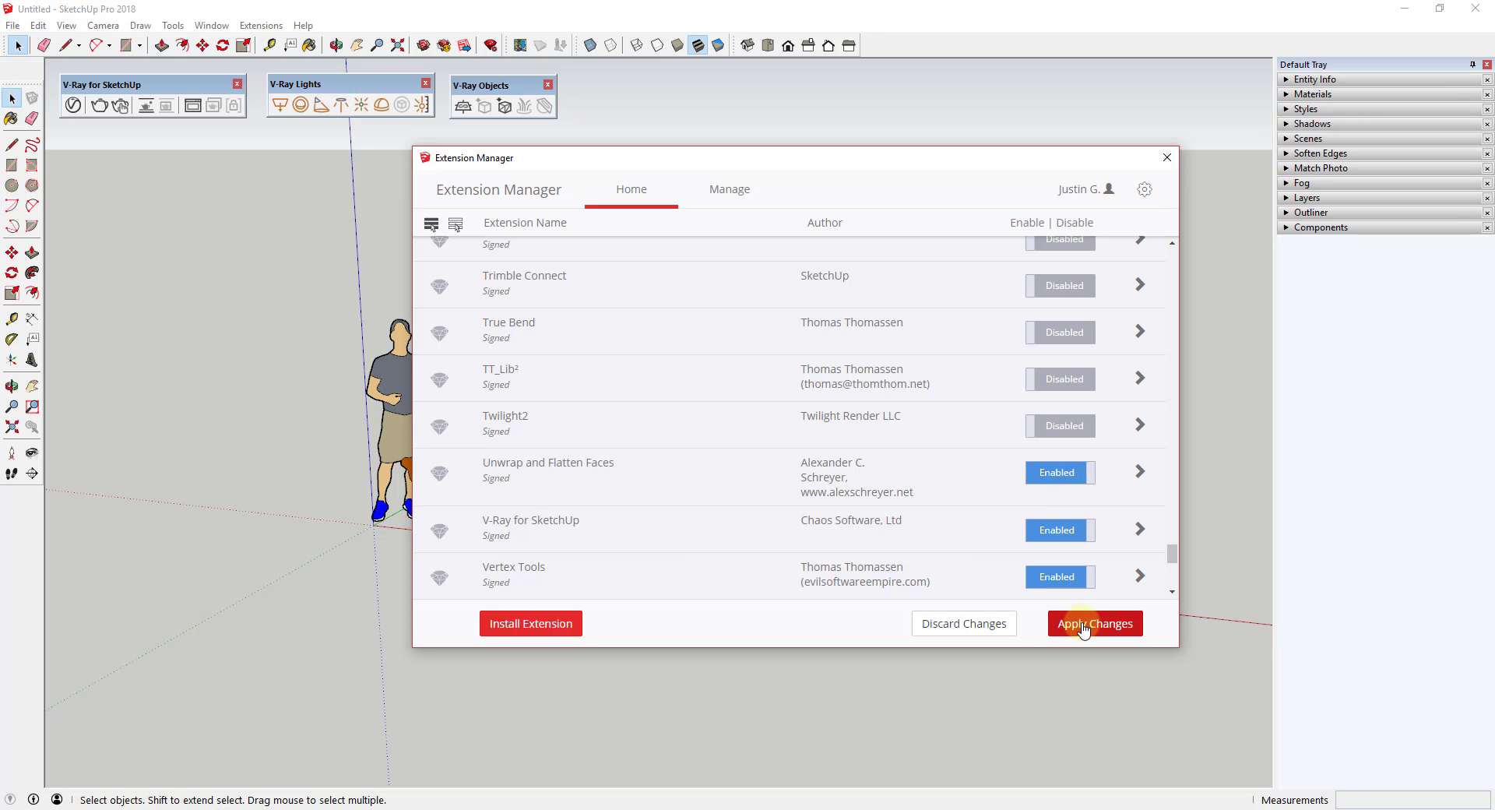
left_click(1072, 472)
left_click(1166, 157)
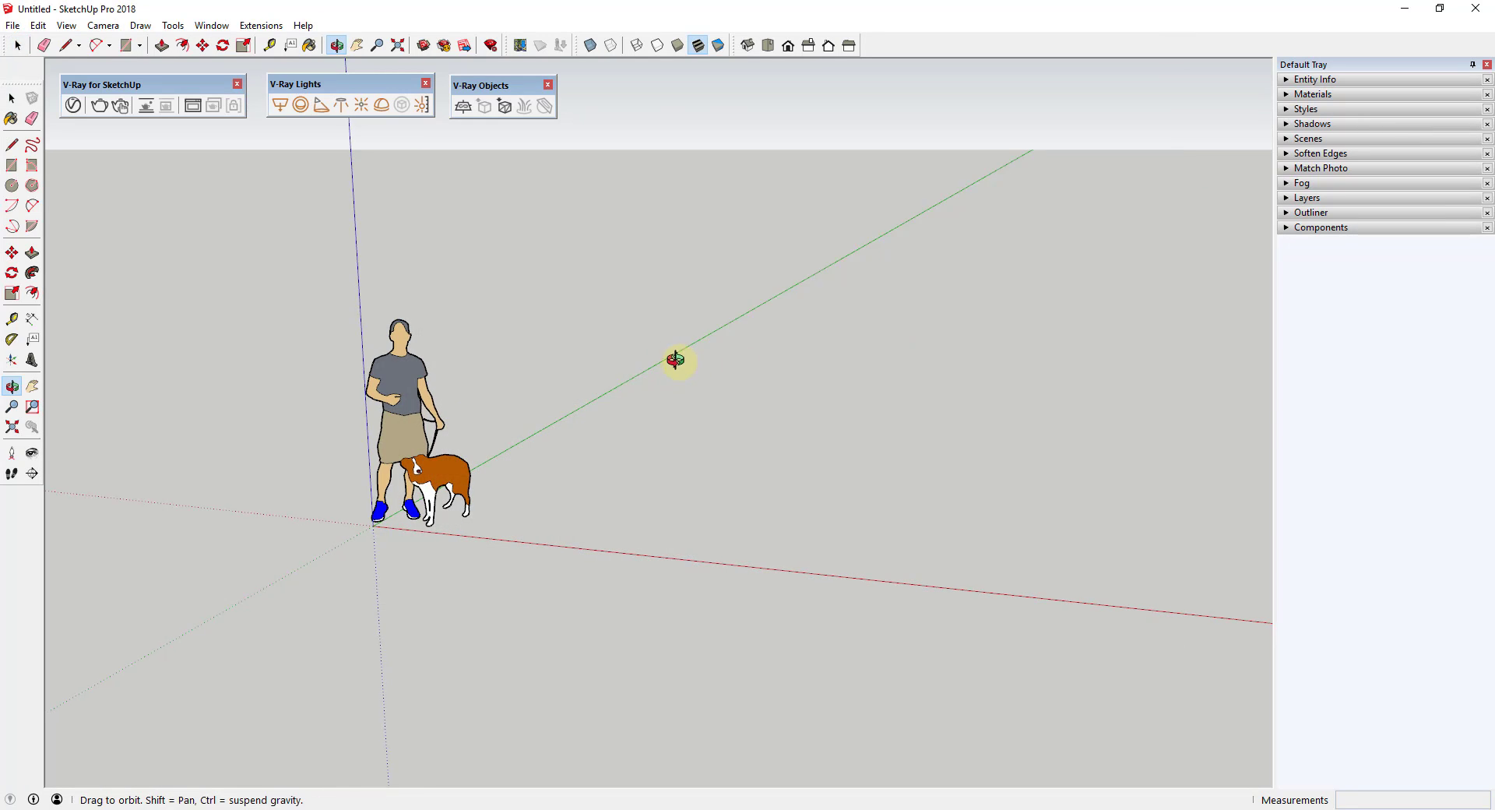
Place a small V-Ray sphere light in the model beside the man and dog figure.
middle_click_drag(677, 357, 684, 351)
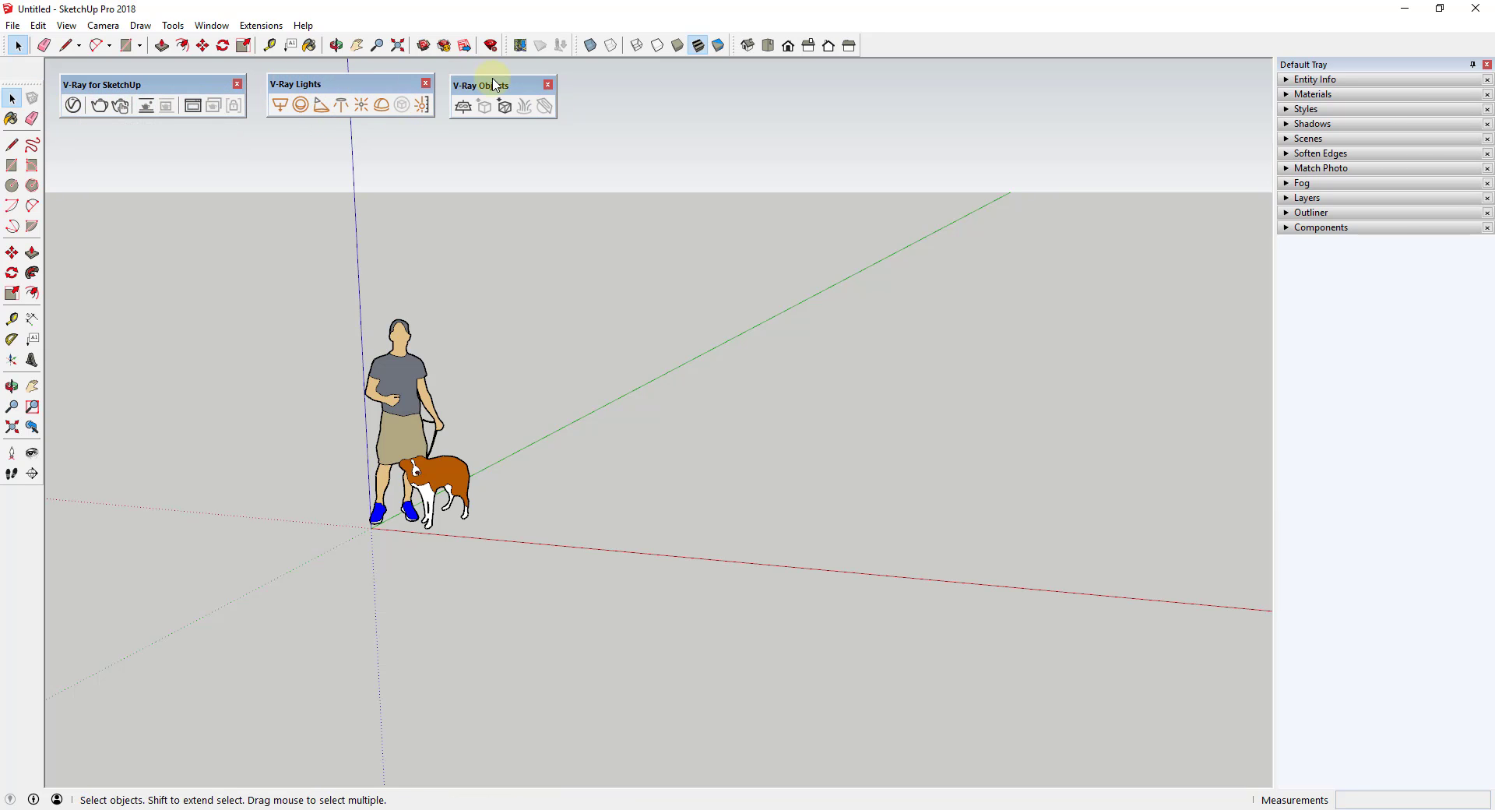
left_click(302, 112)
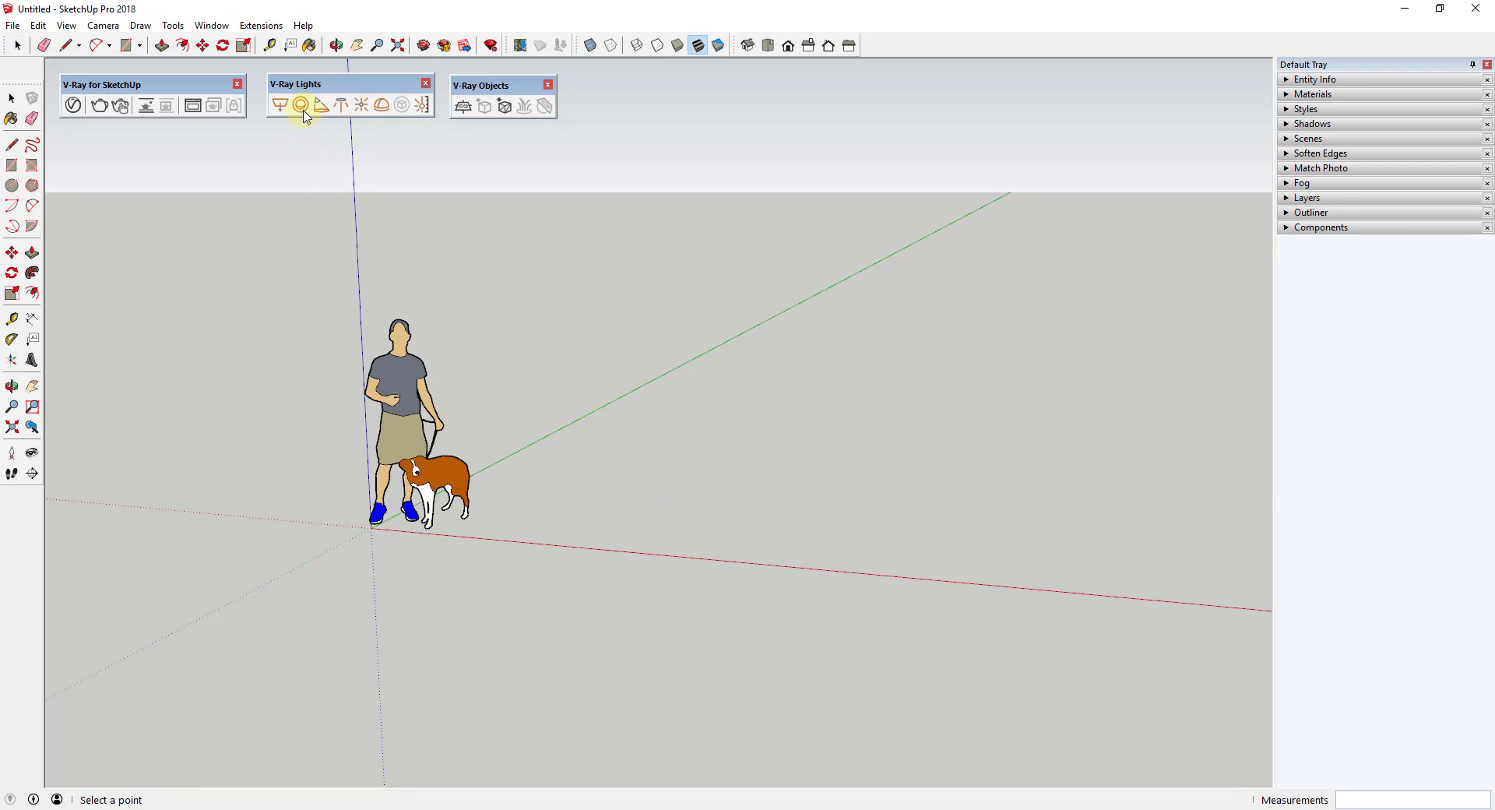
left_click(639, 489)
left_click(677, 489)
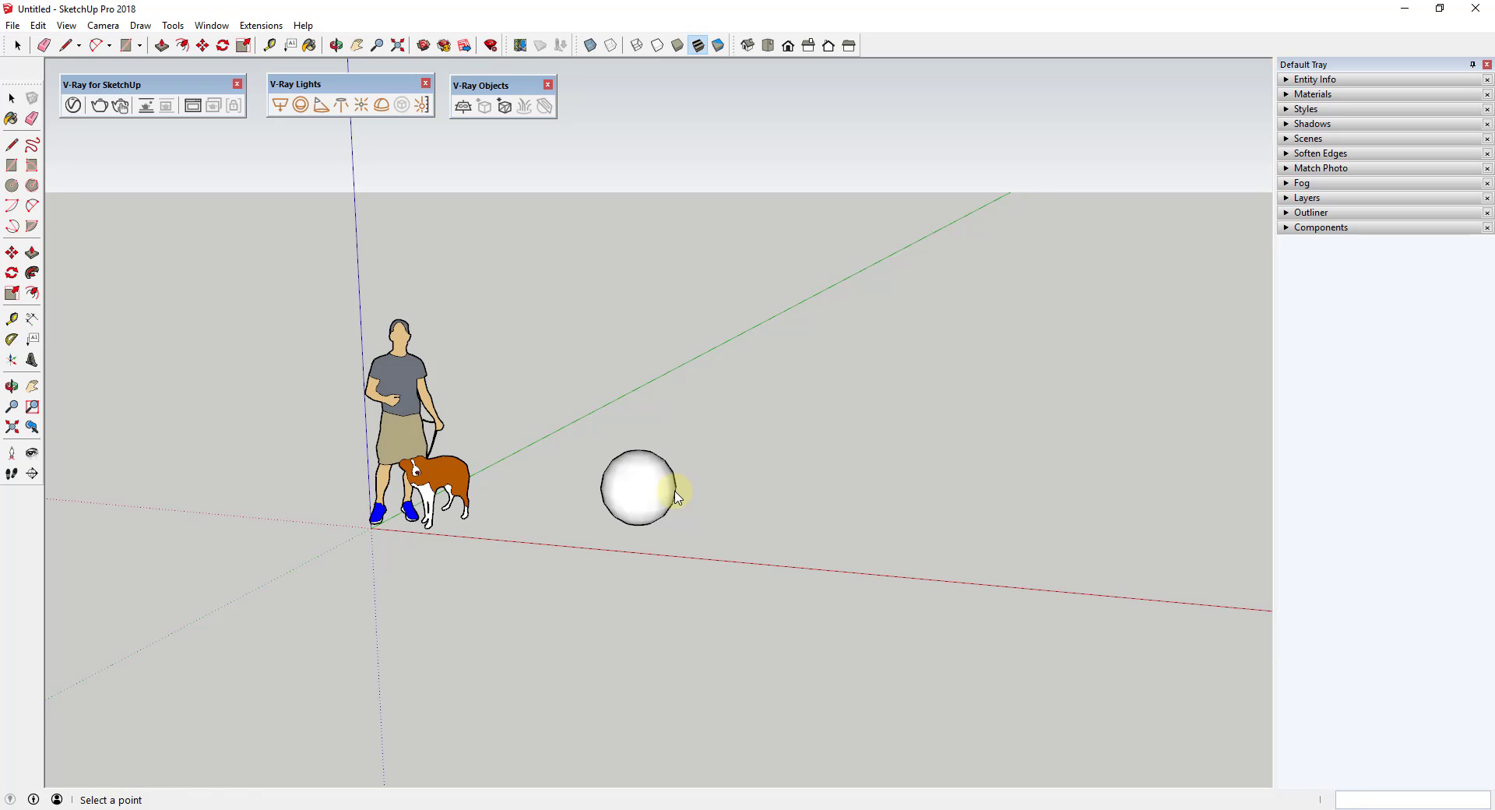
key("space")
Delete the sphere light beside the figure.
scroll(638, 492, "up", 2)
middle_click_drag(683, 516, 391, 341)
left_click(647, 502)
key("Delete")
middle_click_drag(548, 300, 524, 367)
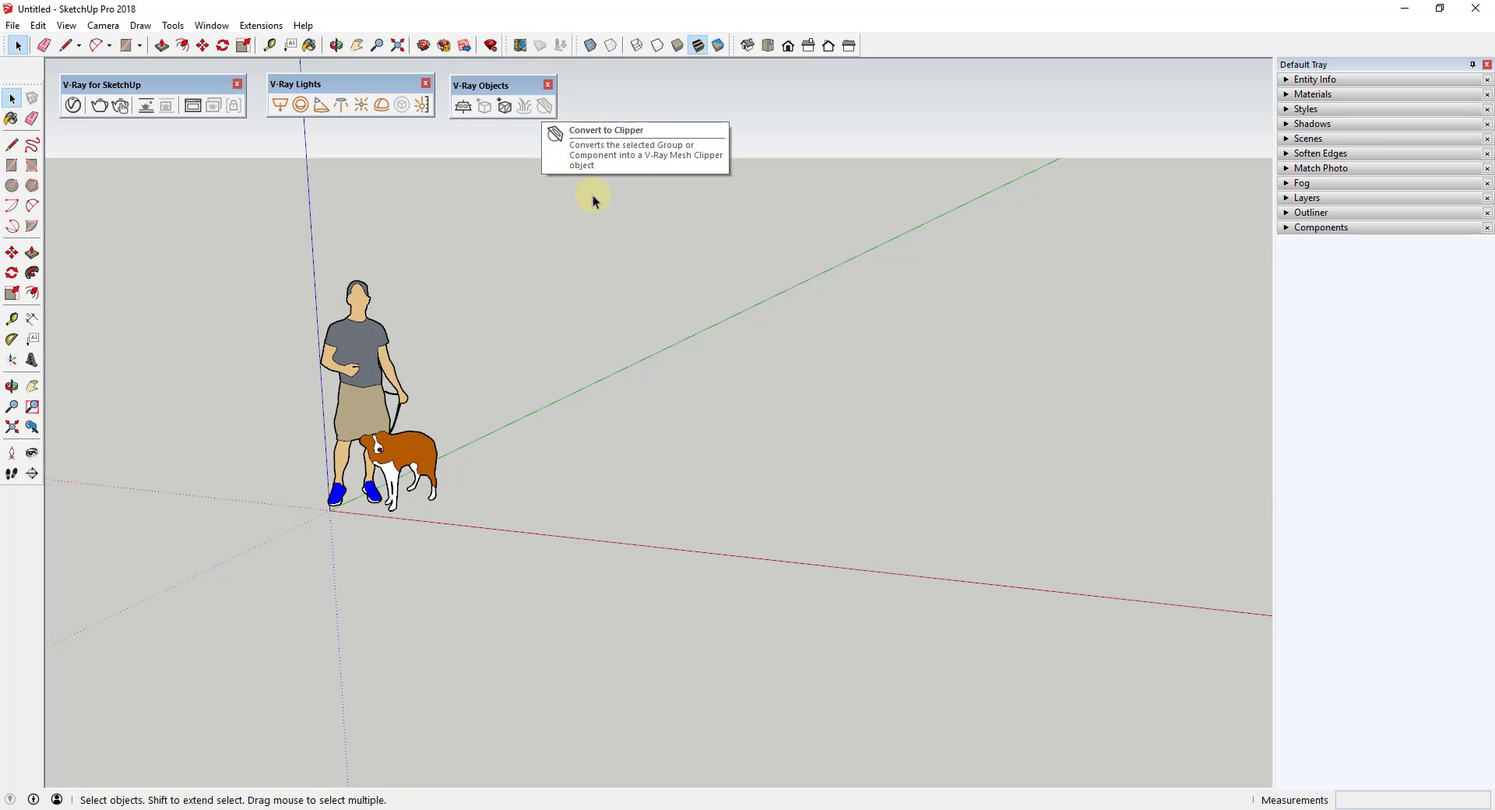
scroll(766, 386, "down", 2)
scroll(594, 376, "up", 2)
scroll(517, 367, "down", 2)
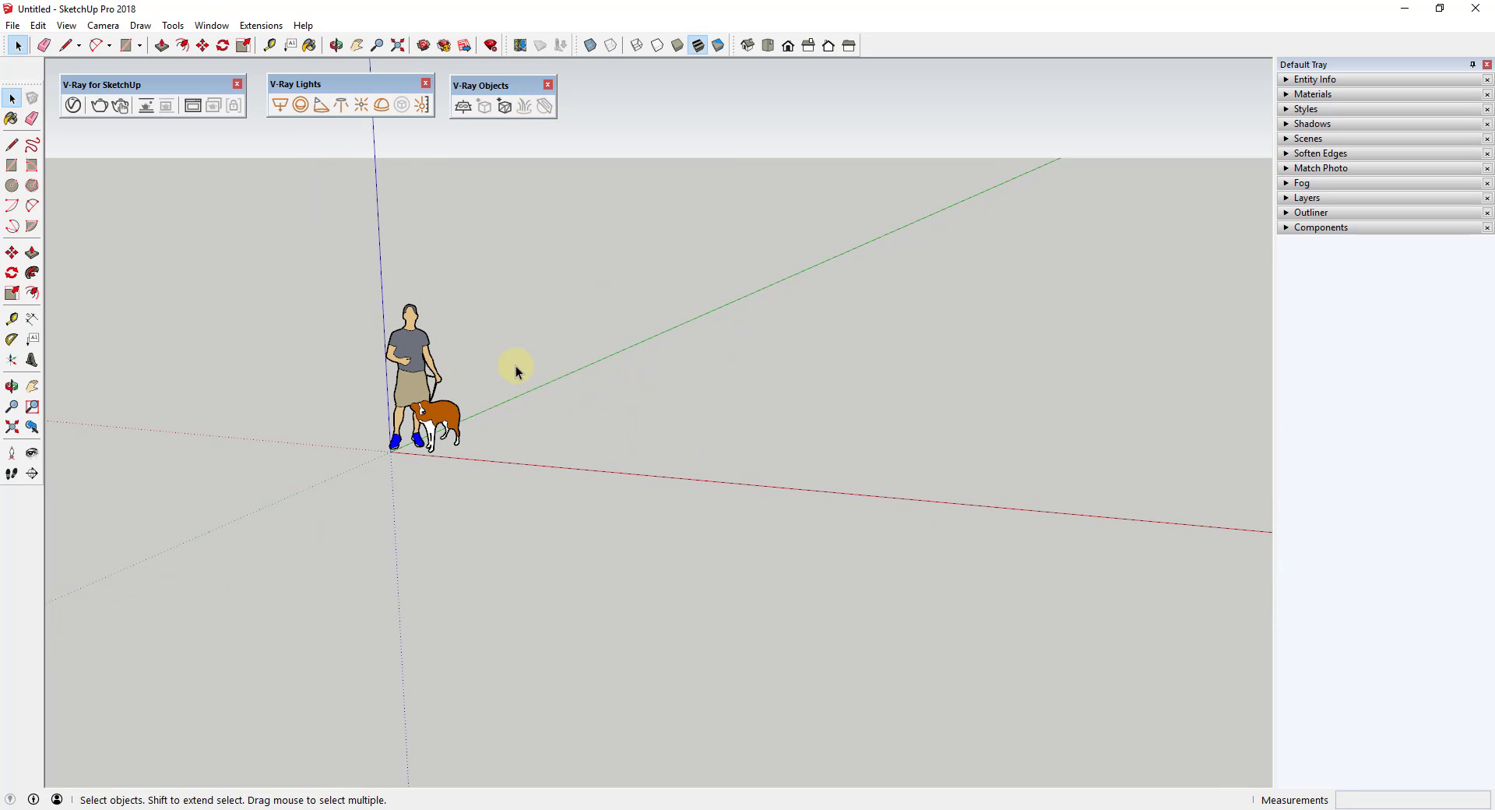
scroll(504, 371, "up", 3)
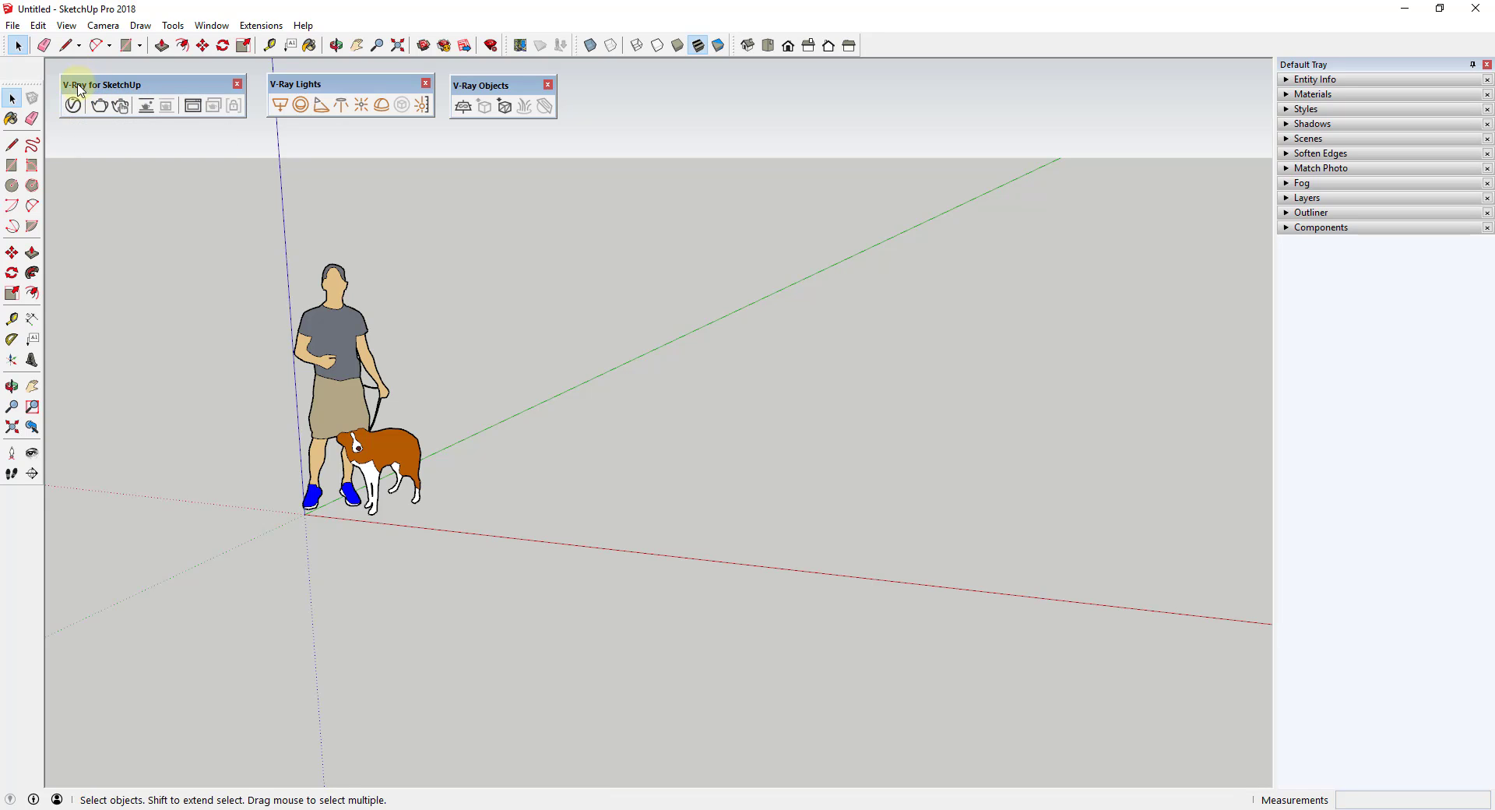
Open the V-Ray Asset Editor, show the scene's materials and expand the V-Ray material library.
left_click(75, 107)
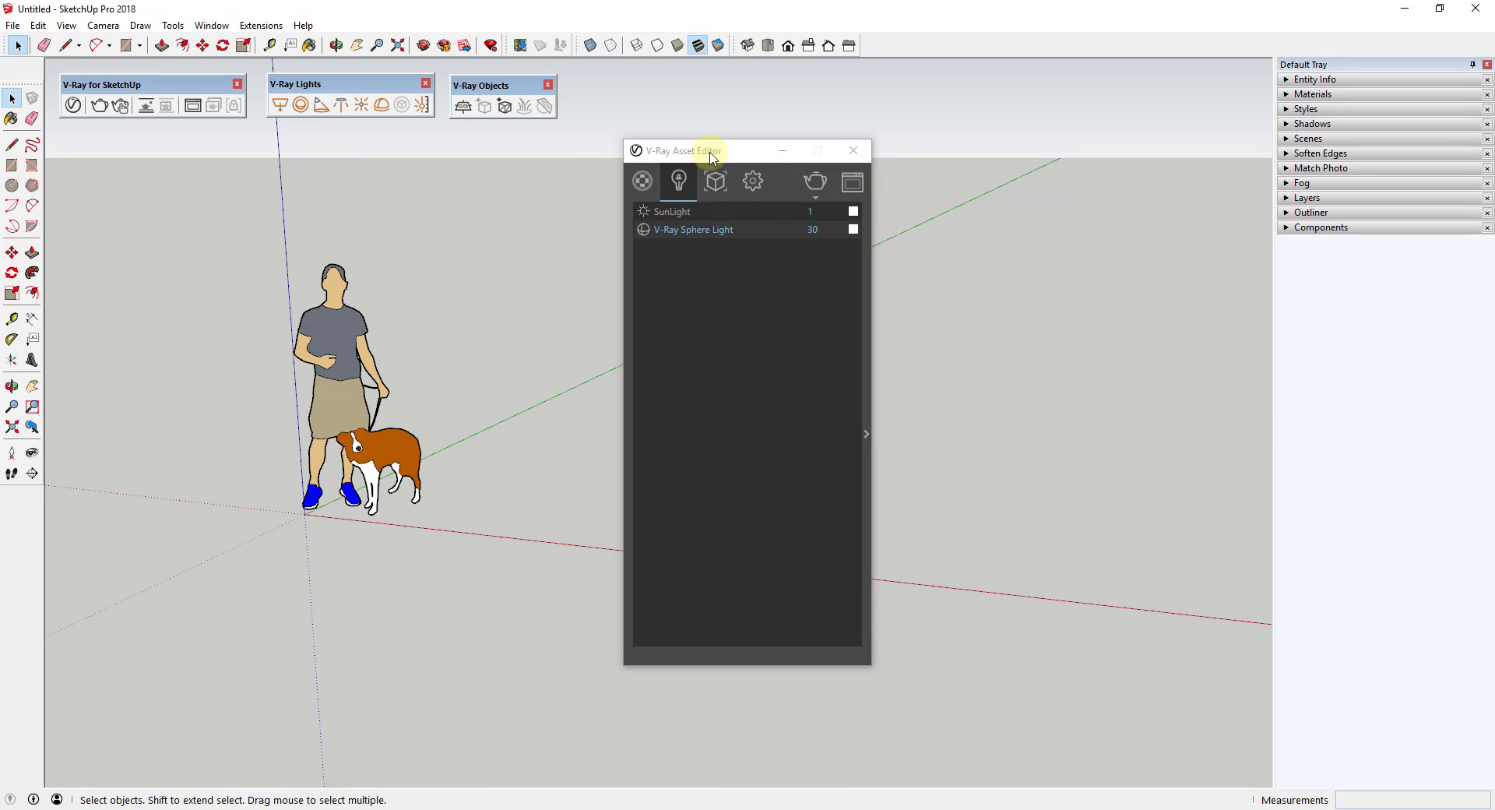
left_click_drag(710, 153, 529, 180)
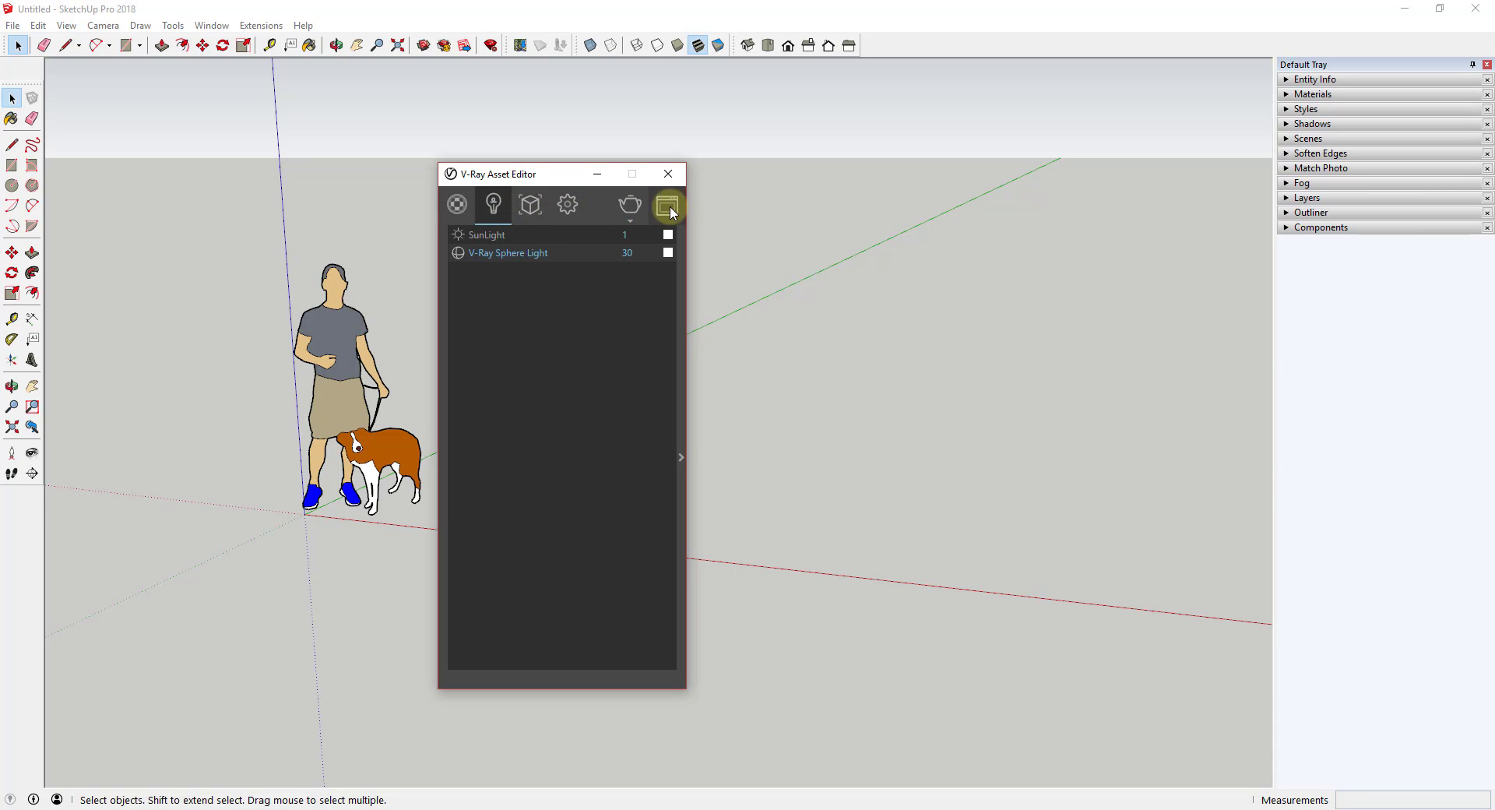
left_click(457, 206)
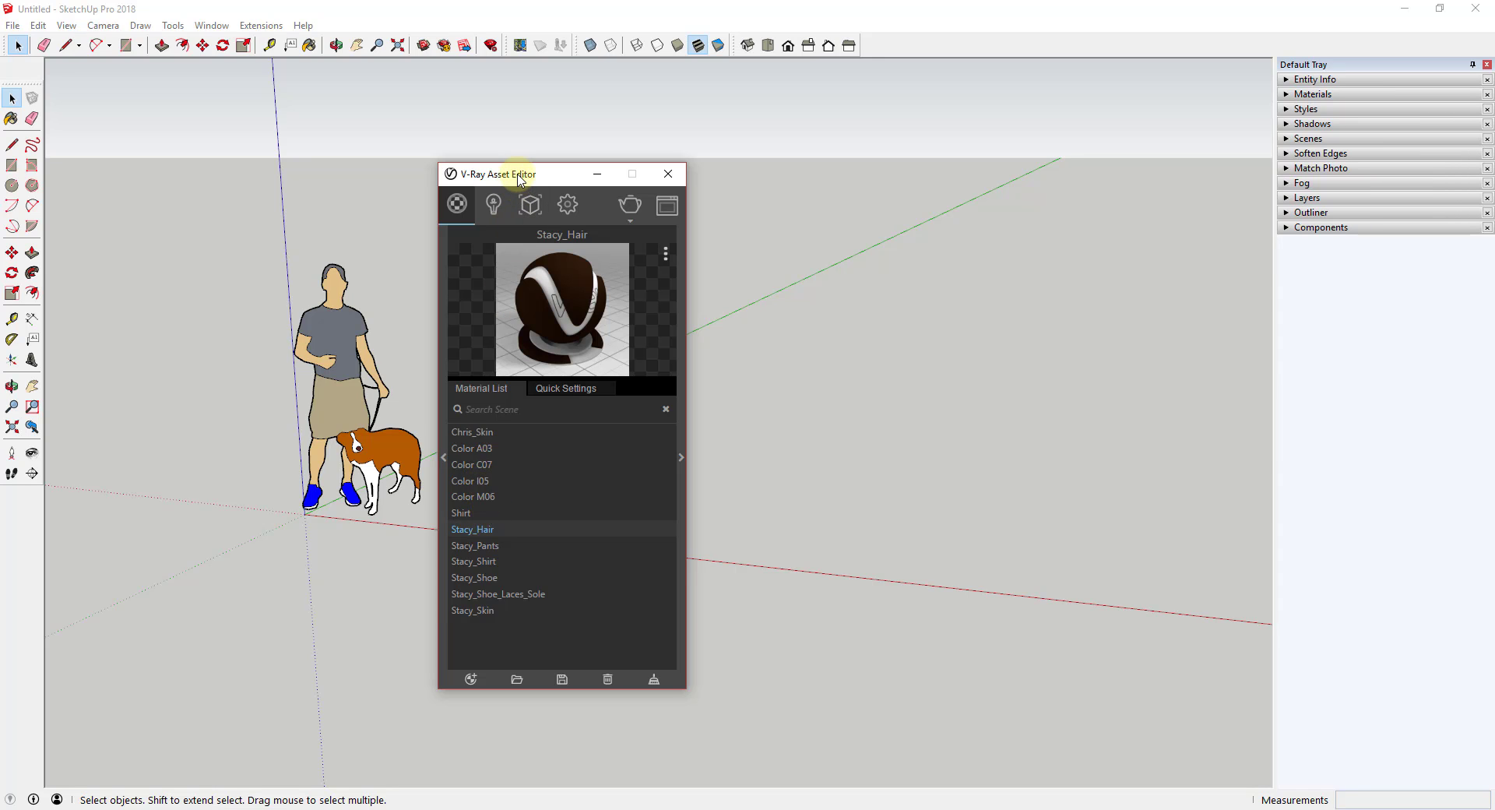
left_click_drag(523, 173, 502, 131)
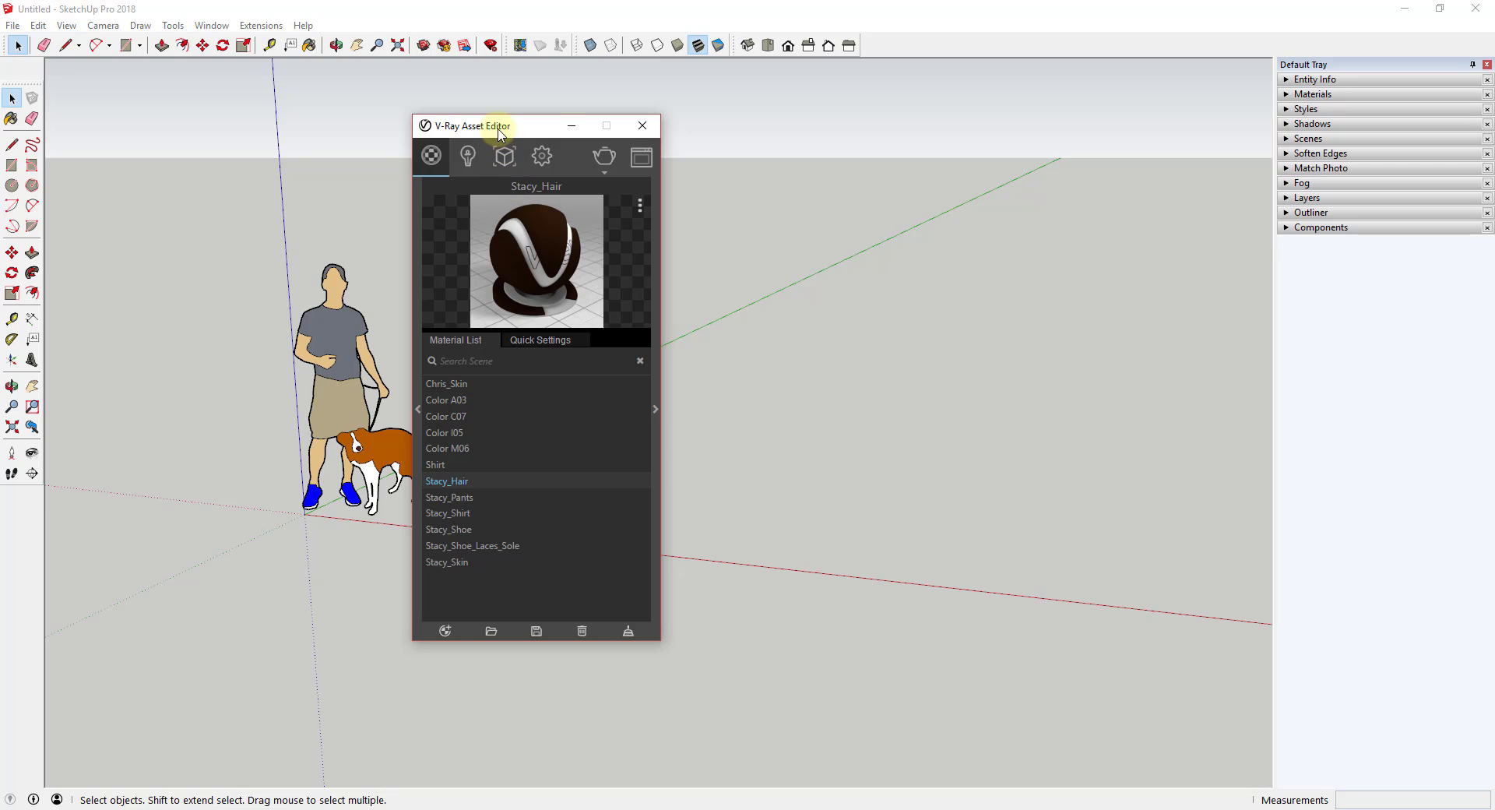
left_click_drag(495, 127, 519, 125)
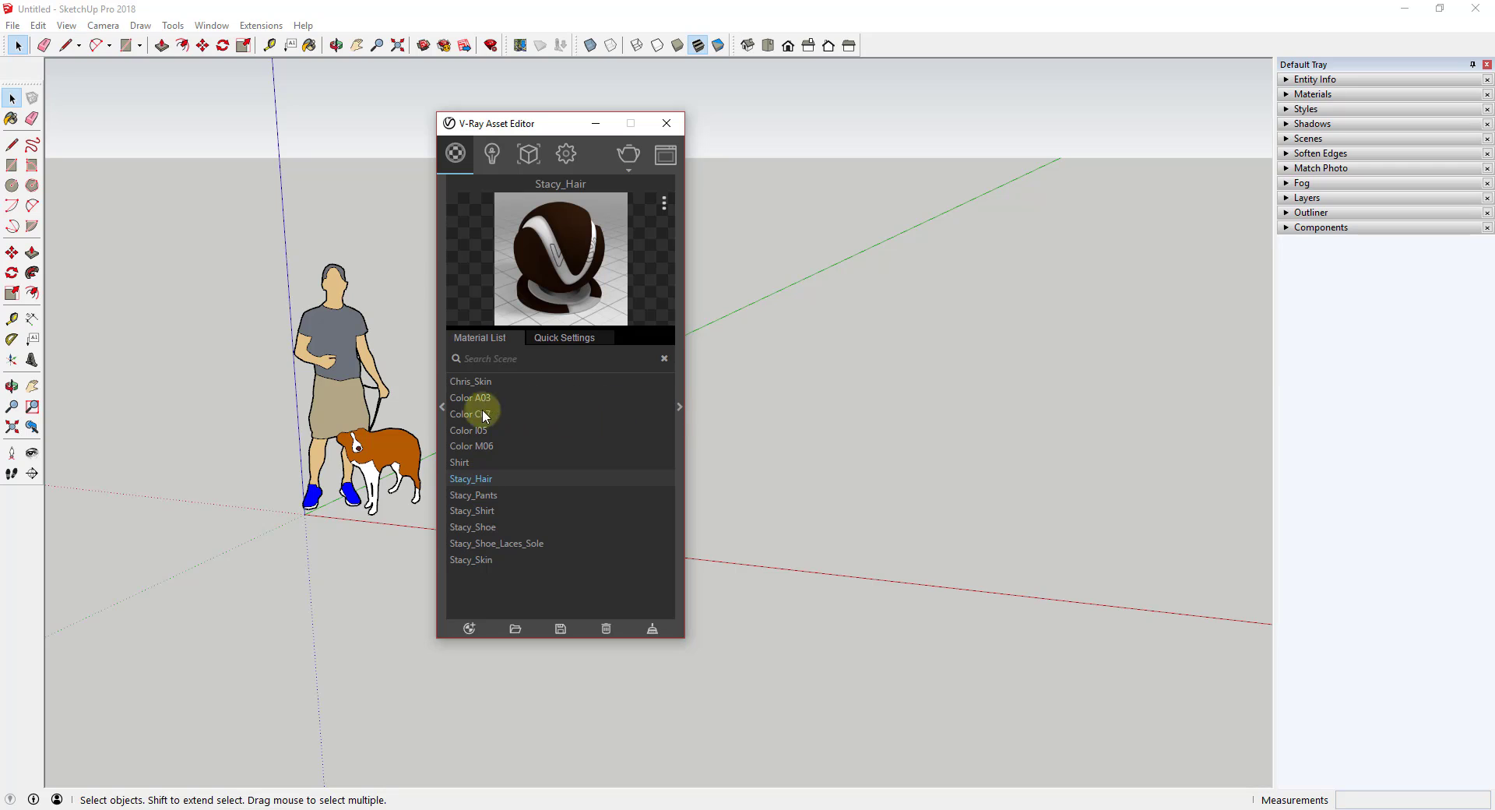
left_click(442, 408)
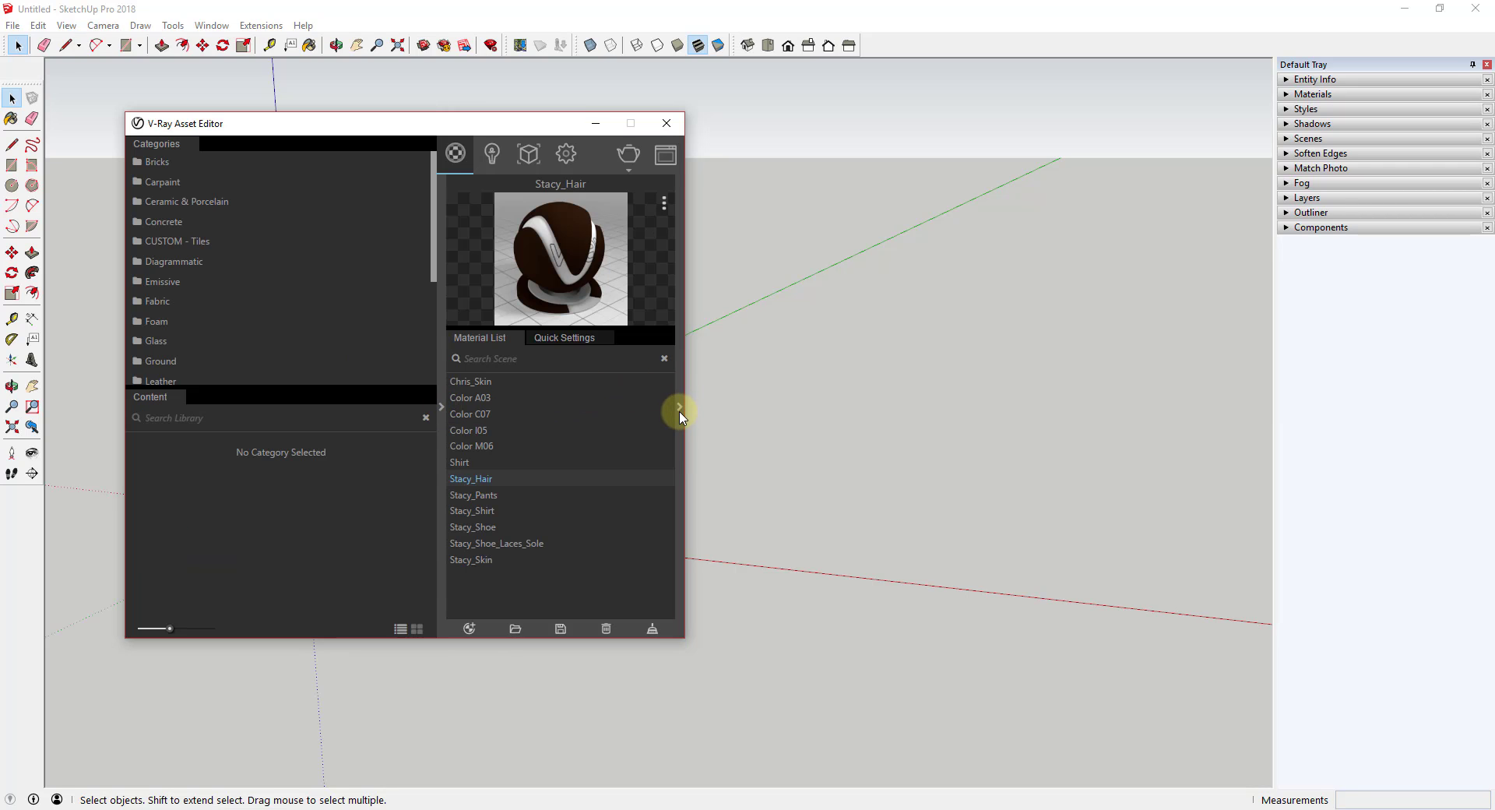
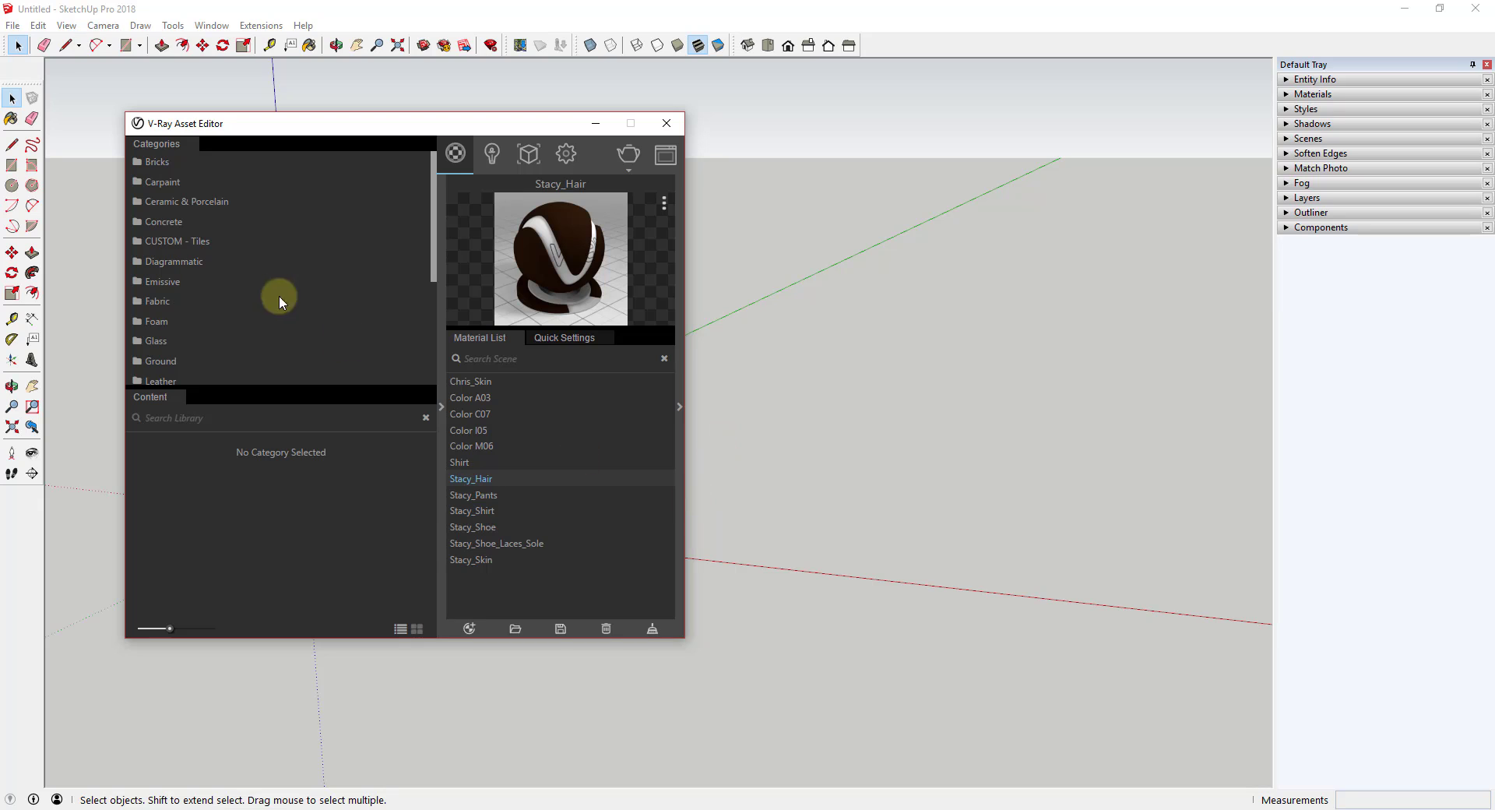
Browse the V-Ray material library categories Various, Stone, Plastic, and Wood & Laminate.
scroll(195, 362, "down", 3)
left_click(154, 333)
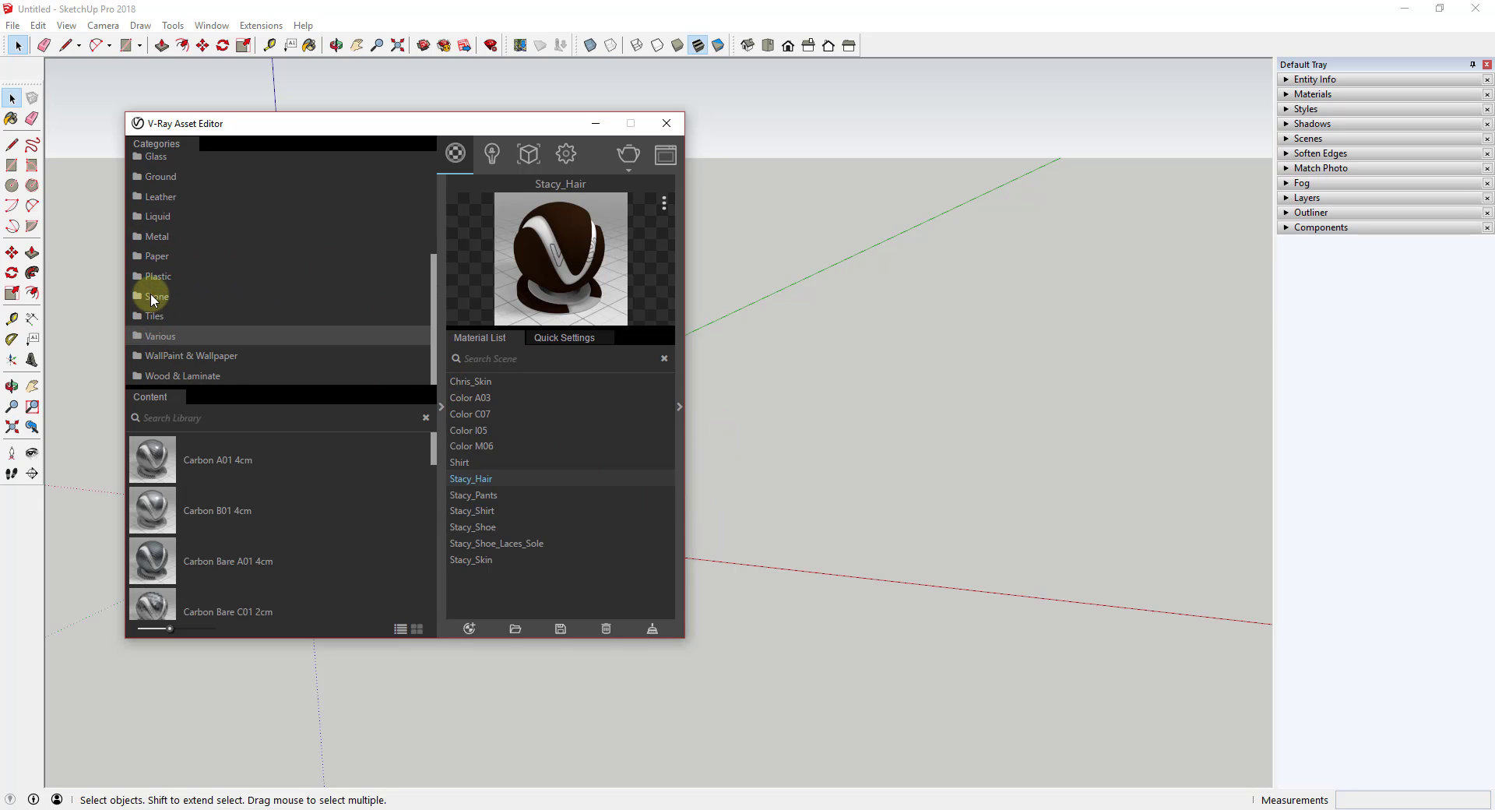
left_click(151, 294)
left_click(154, 273)
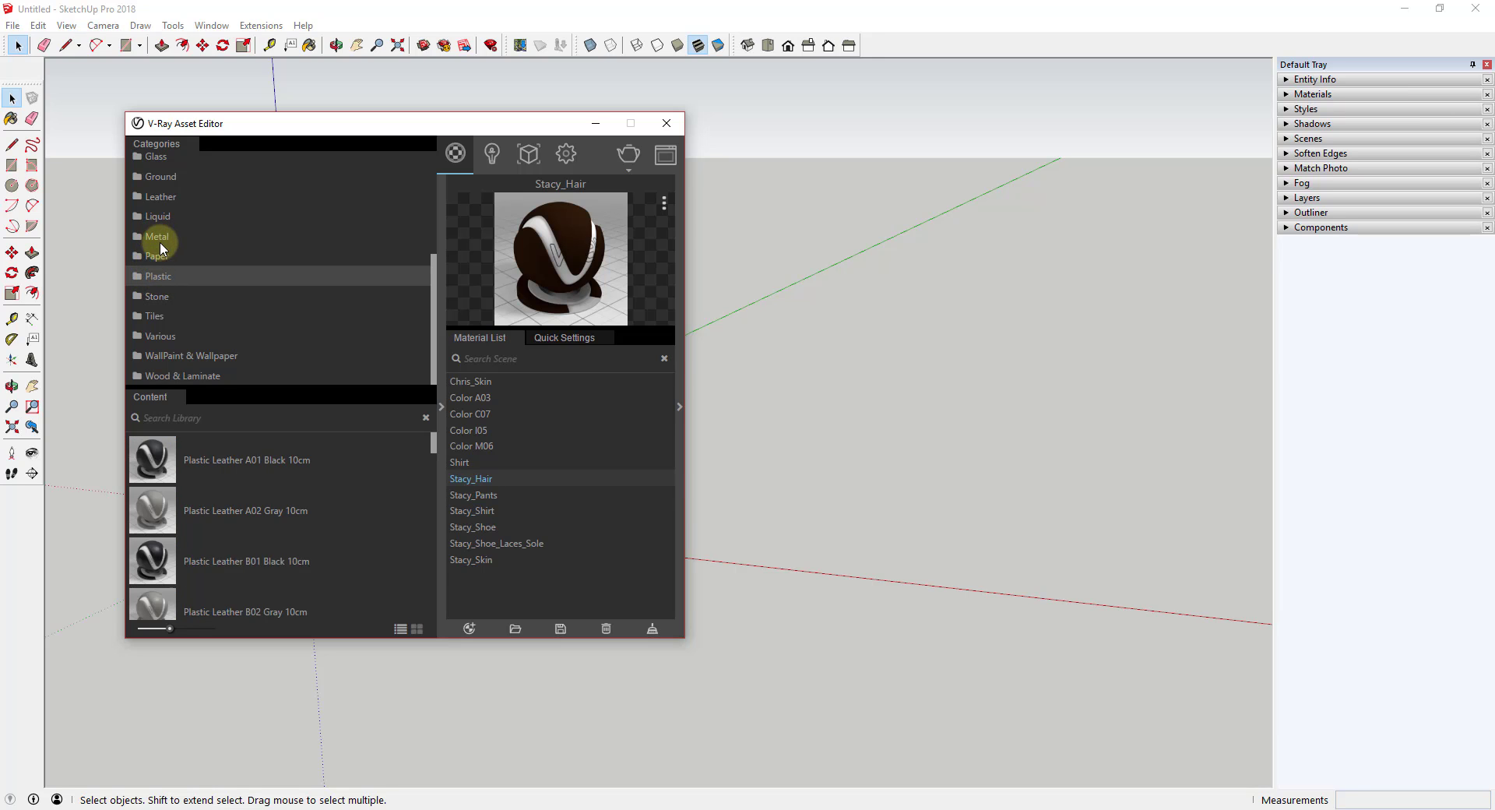
left_click(160, 372)
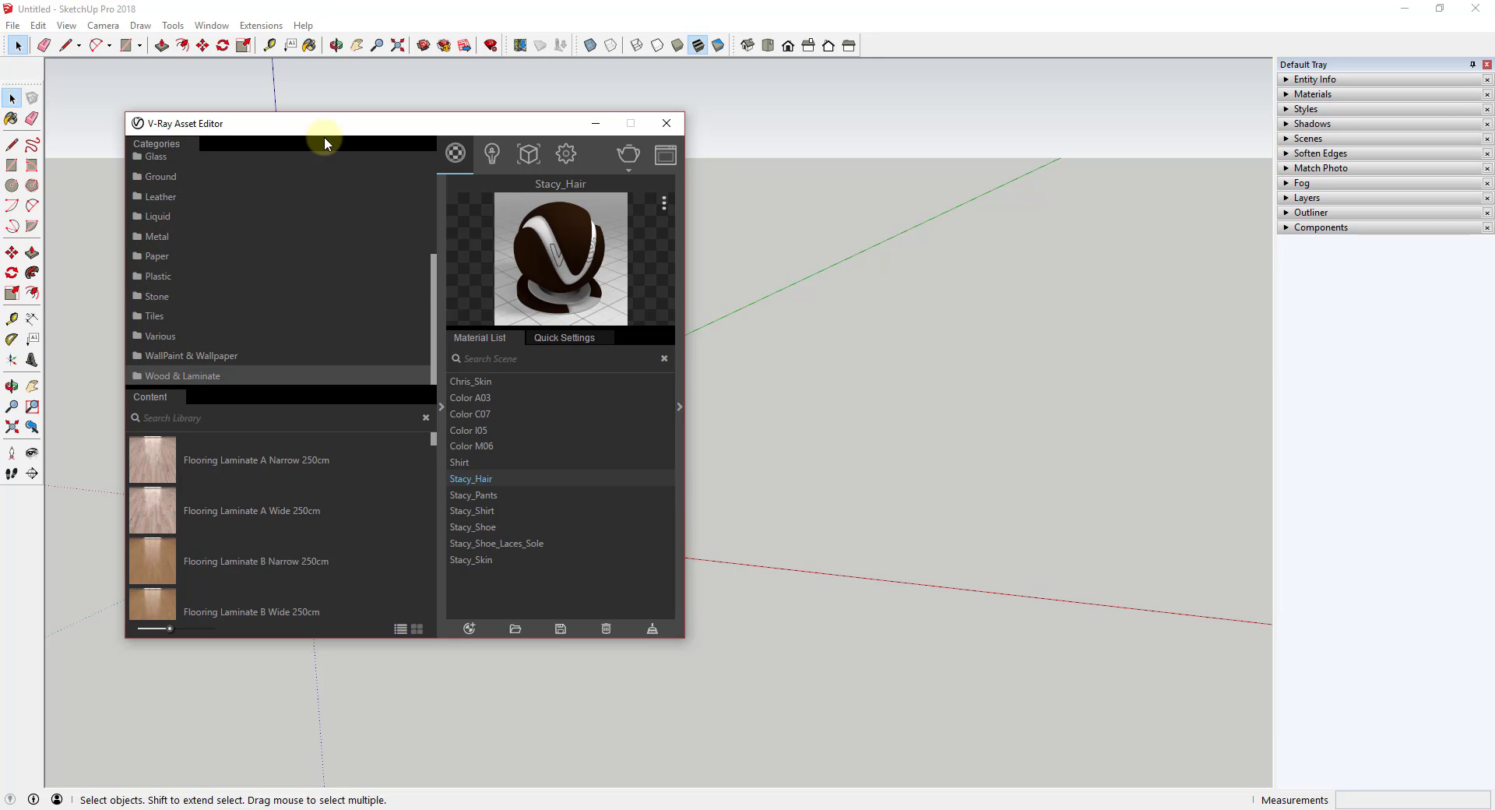
Move the Asset Editor aside and draw a rectangle on the ground, about 7' 9" by 11' 3 1/2".
left_click_drag(324, 137, 240, 87)
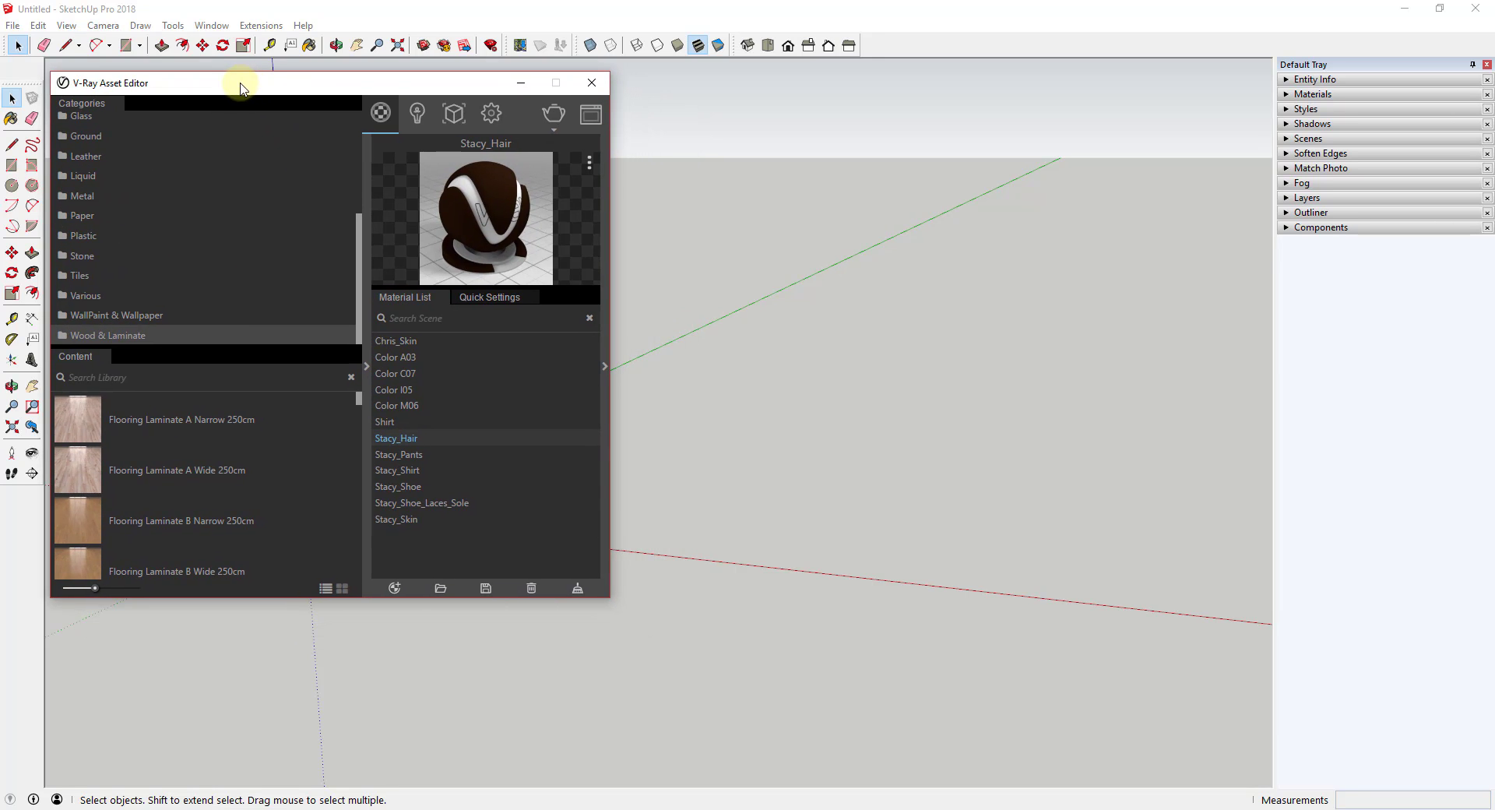
left_click(897, 502)
key("r")
left_click(714, 535)
left_click(1060, 448)
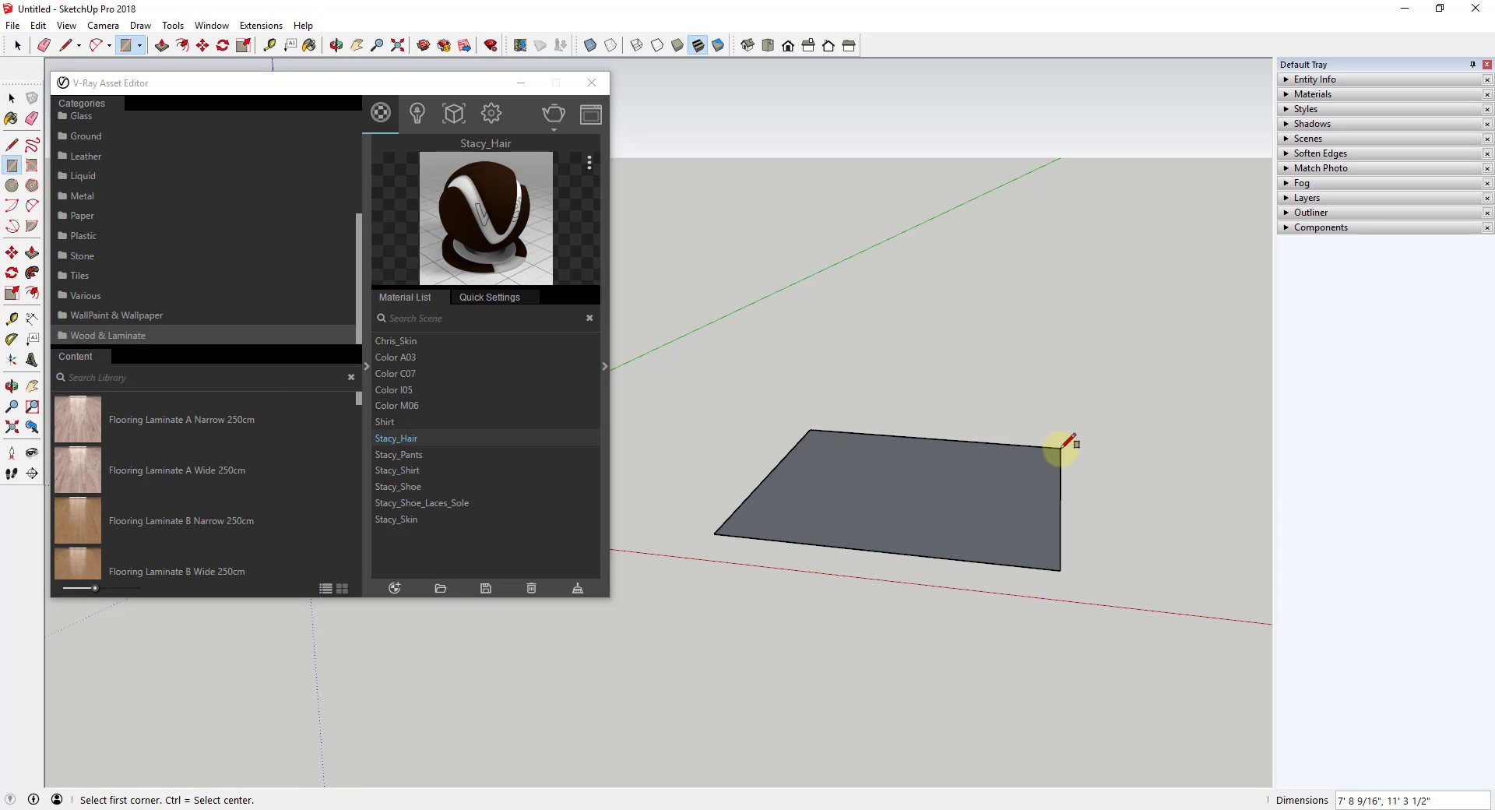
Push/Pull the rectangle upward into a thin slab.
key("space")
key("p")
left_click_drag(977, 507, 985, 479)
middle_click_drag(985, 479, 658, 425)
Select all of the slab's geometry and make it a group.
key("space")
left_click_drag(741, 488, 1121, 644)
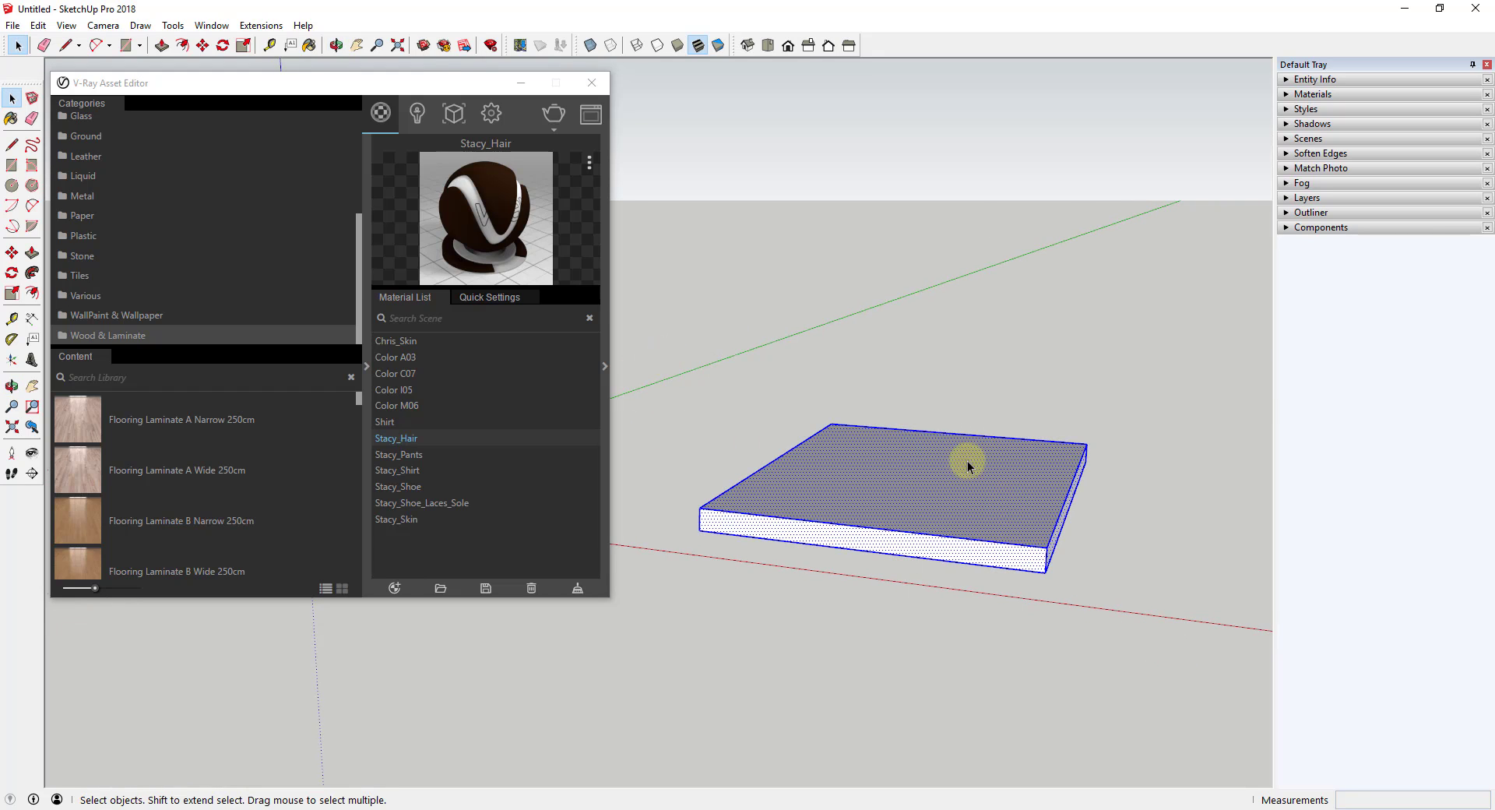
right_click(918, 463)
left_click(1036, 162)
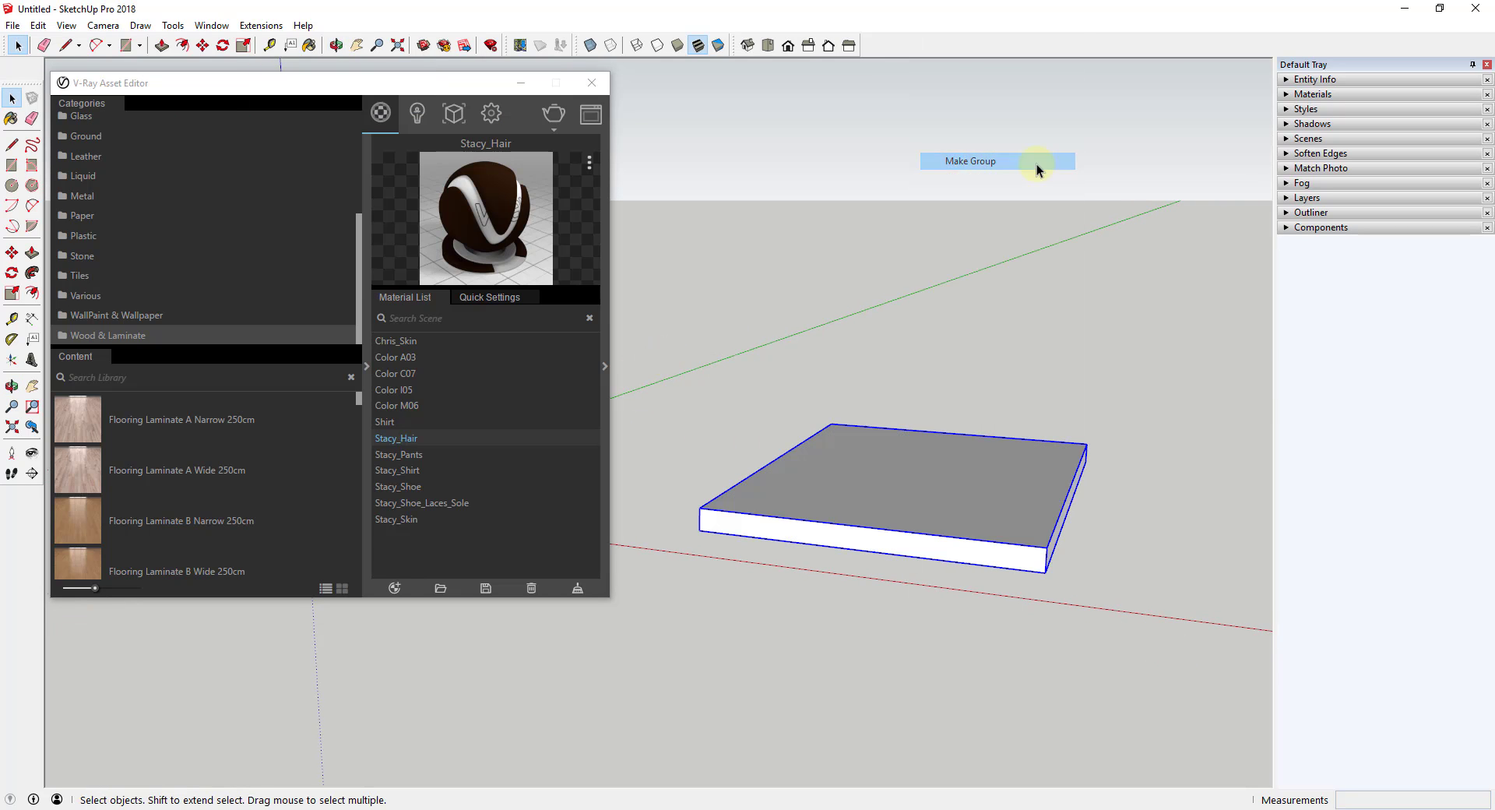
Paint the slab group with the Concrete Scored Jointless material from Asphalt and Concrete.
left_click(1312, 94)
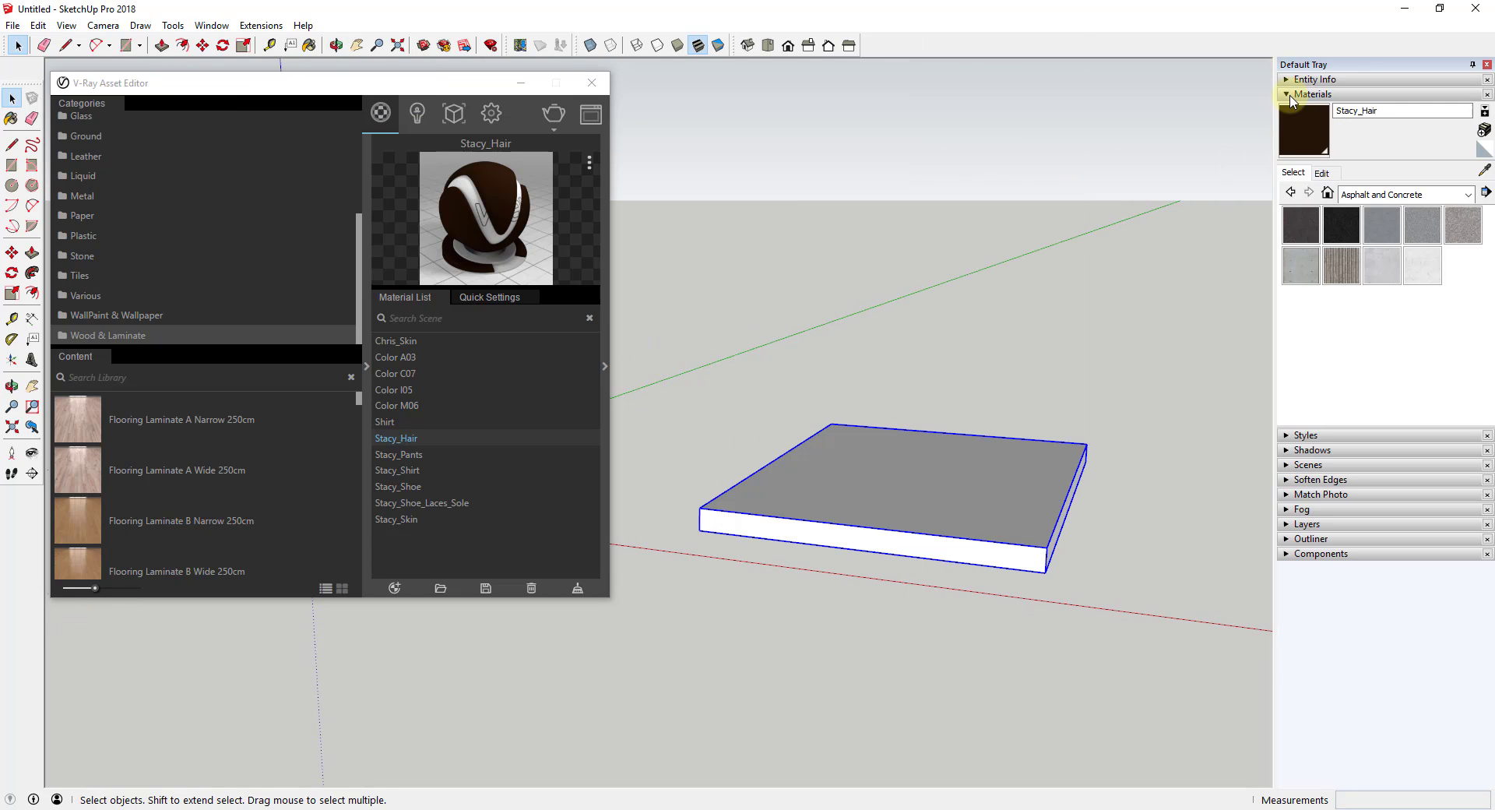
left_click(1344, 267)
left_click(960, 496)
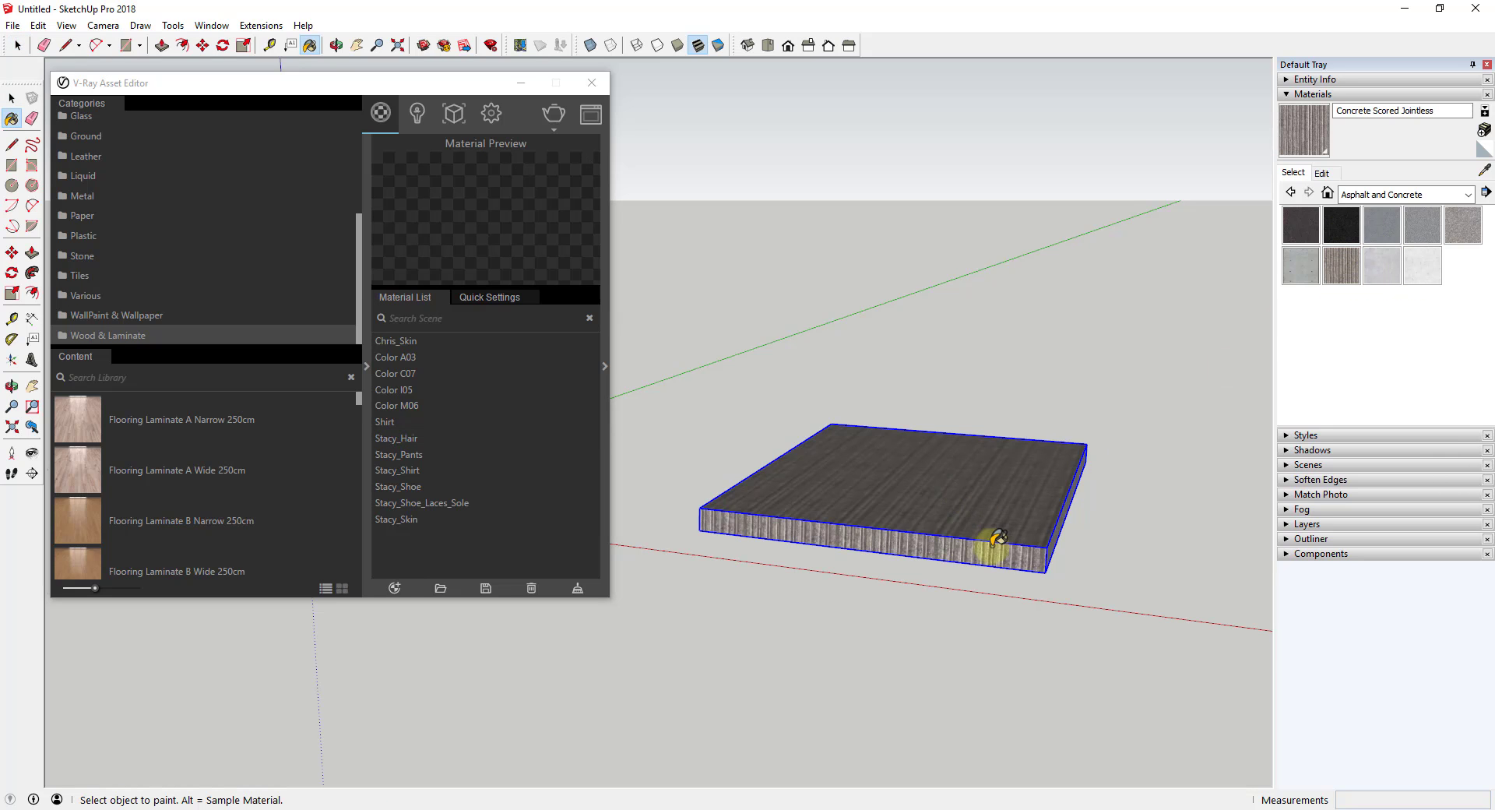
Examine the concrete texture on the slab's upper face and edges from close up.
scroll(996, 545, "up", 4)
scroll(998, 528, "up", 5)
scroll(875, 508, "down", 5)
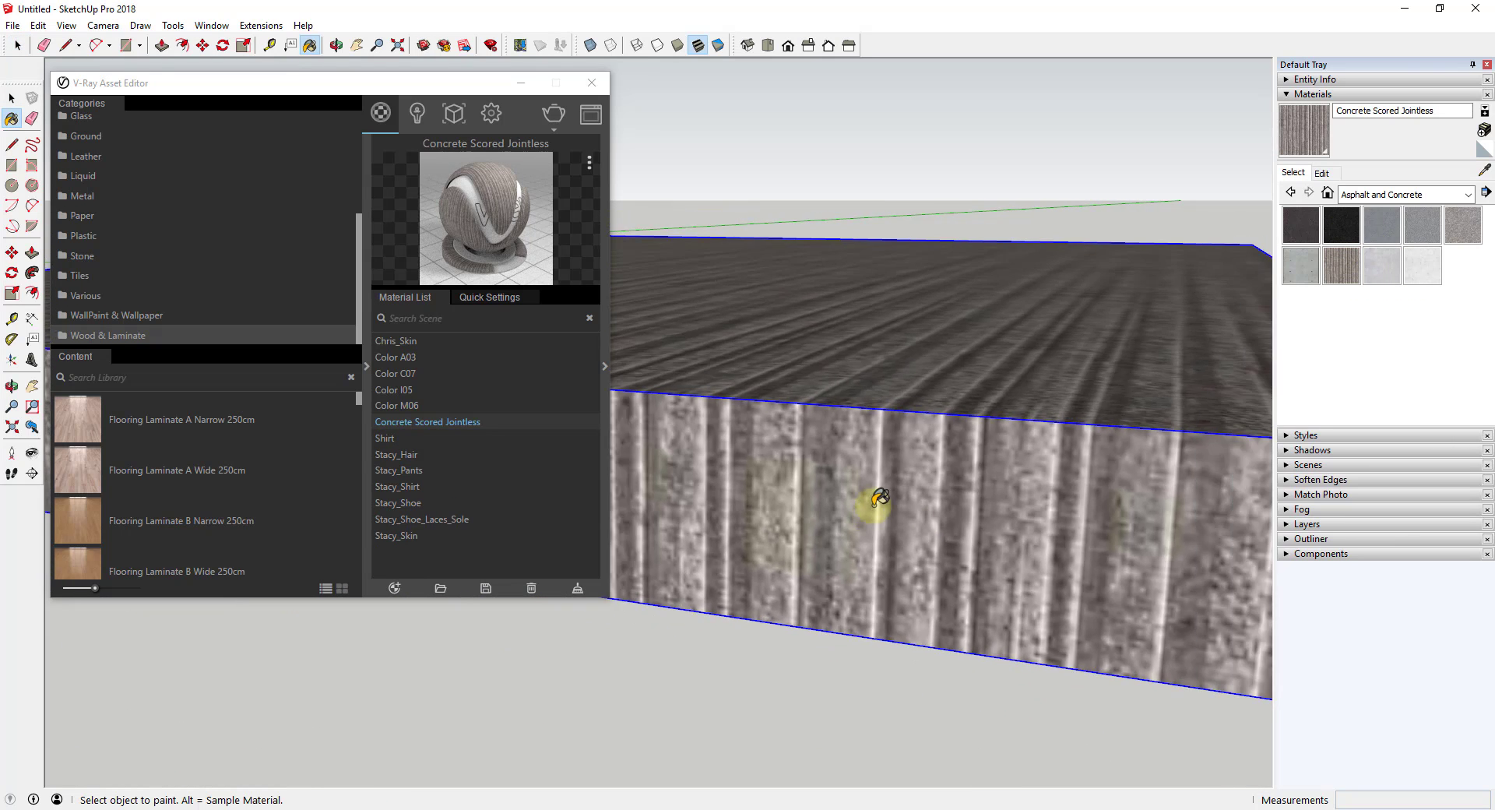
mouse_move(876, 508)
middle_mouse_down()
mouse_move(972, 487)
mouse_move(895, 510)
middle_mouse_up()
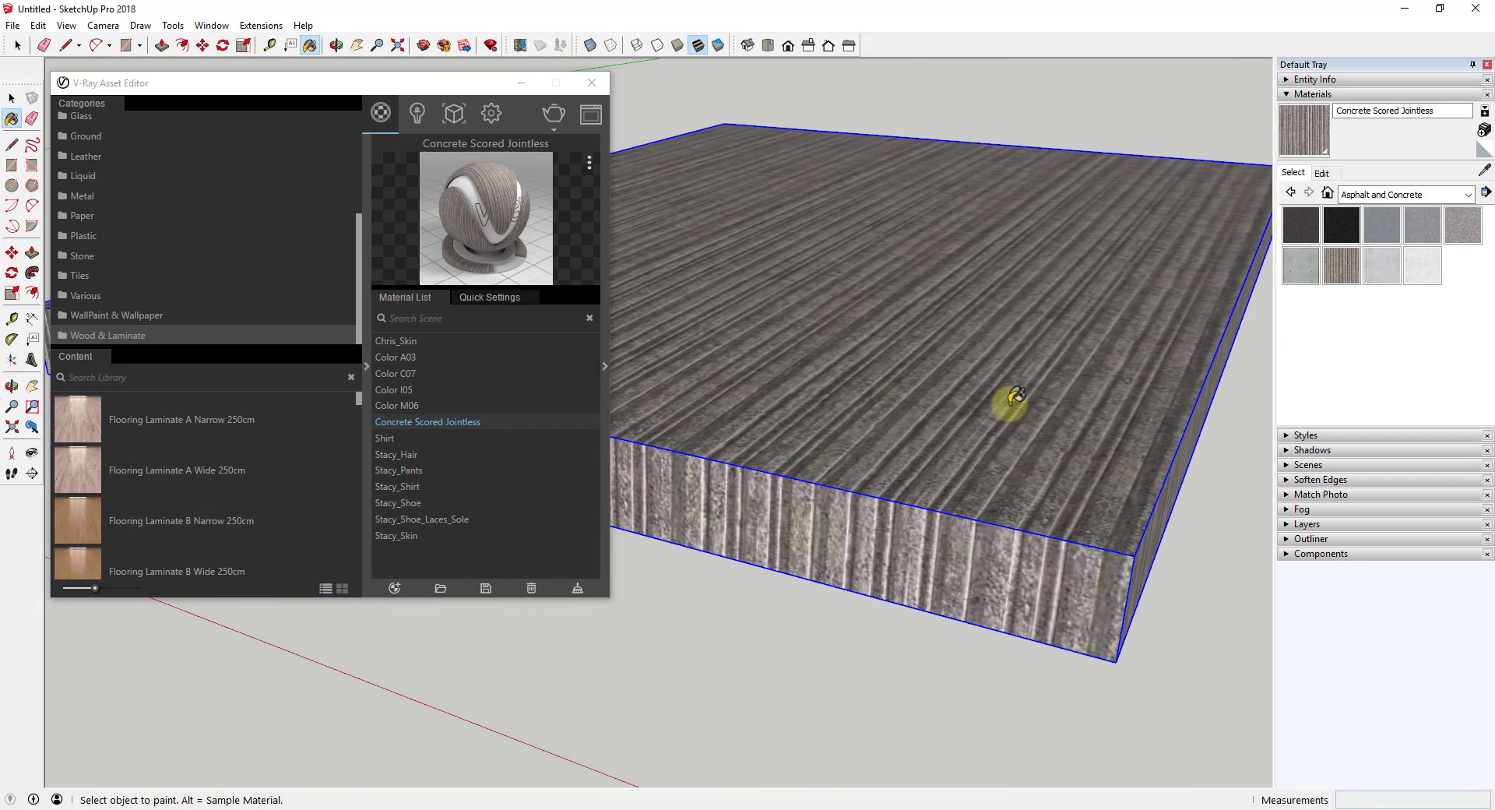
key("shift")
mouse_move(1016, 405)
middle_mouse_down()
mouse_move(971, 567)
mouse_move(1024, 390)
middle_mouse_up()
scroll(900, 568, "down", 3)
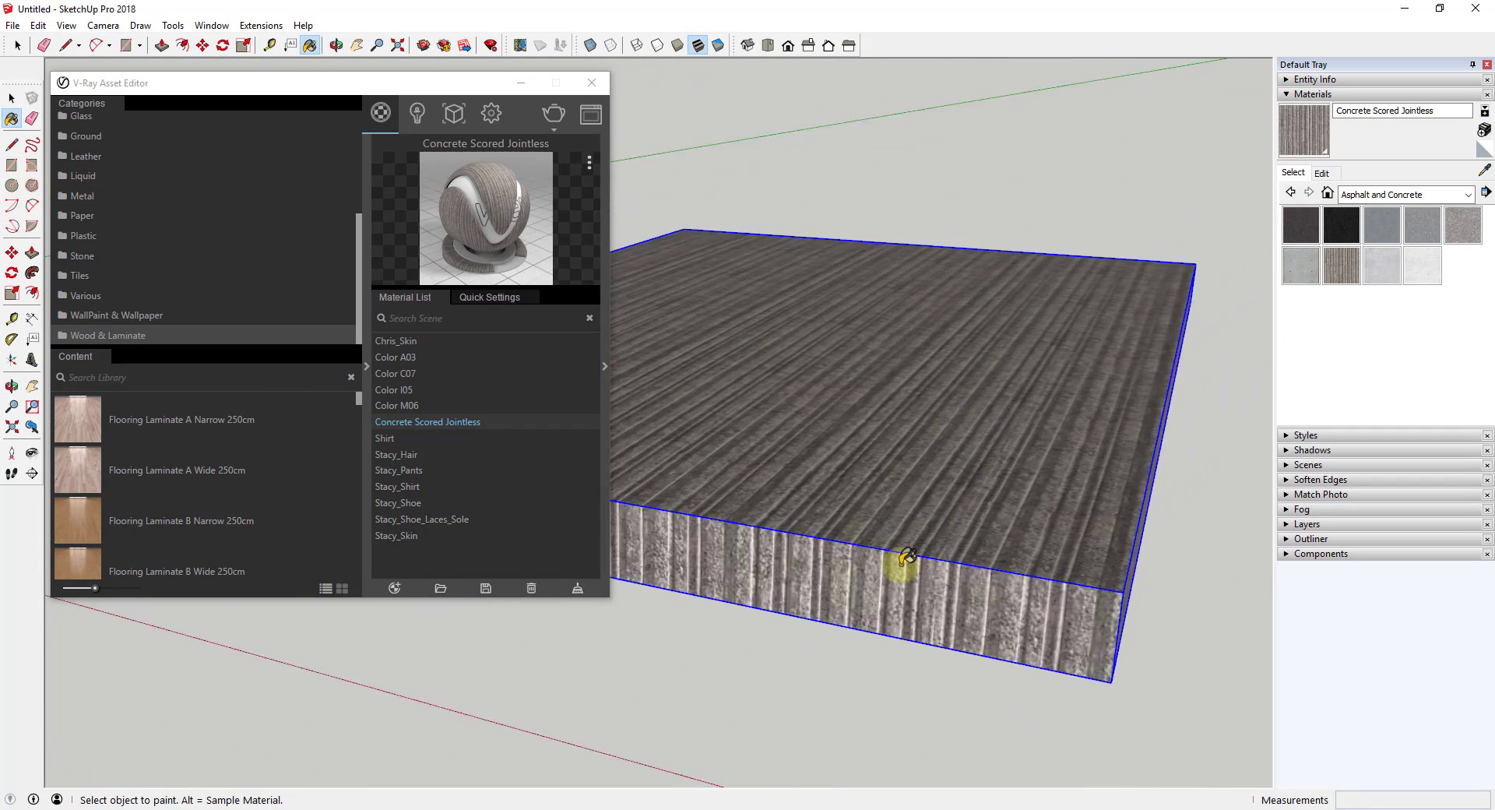
scroll(888, 568, "up", 3)
middle_click_drag(889, 568, 901, 444)
scroll(938, 517, "up", 3)
key("space")
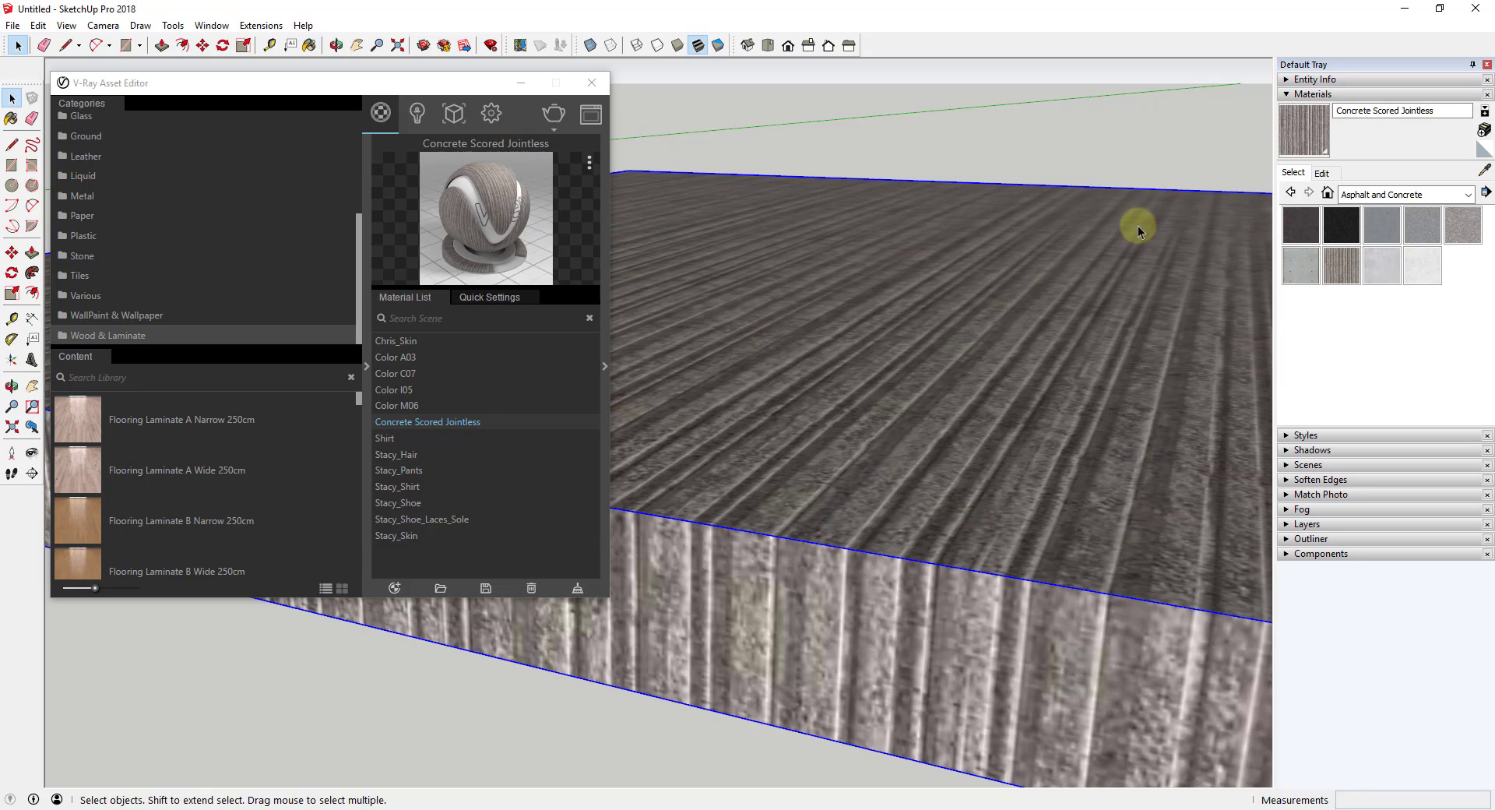
Paint the slab group with the Wood Floor material from the Wood collection.
left_click(1386, 196)
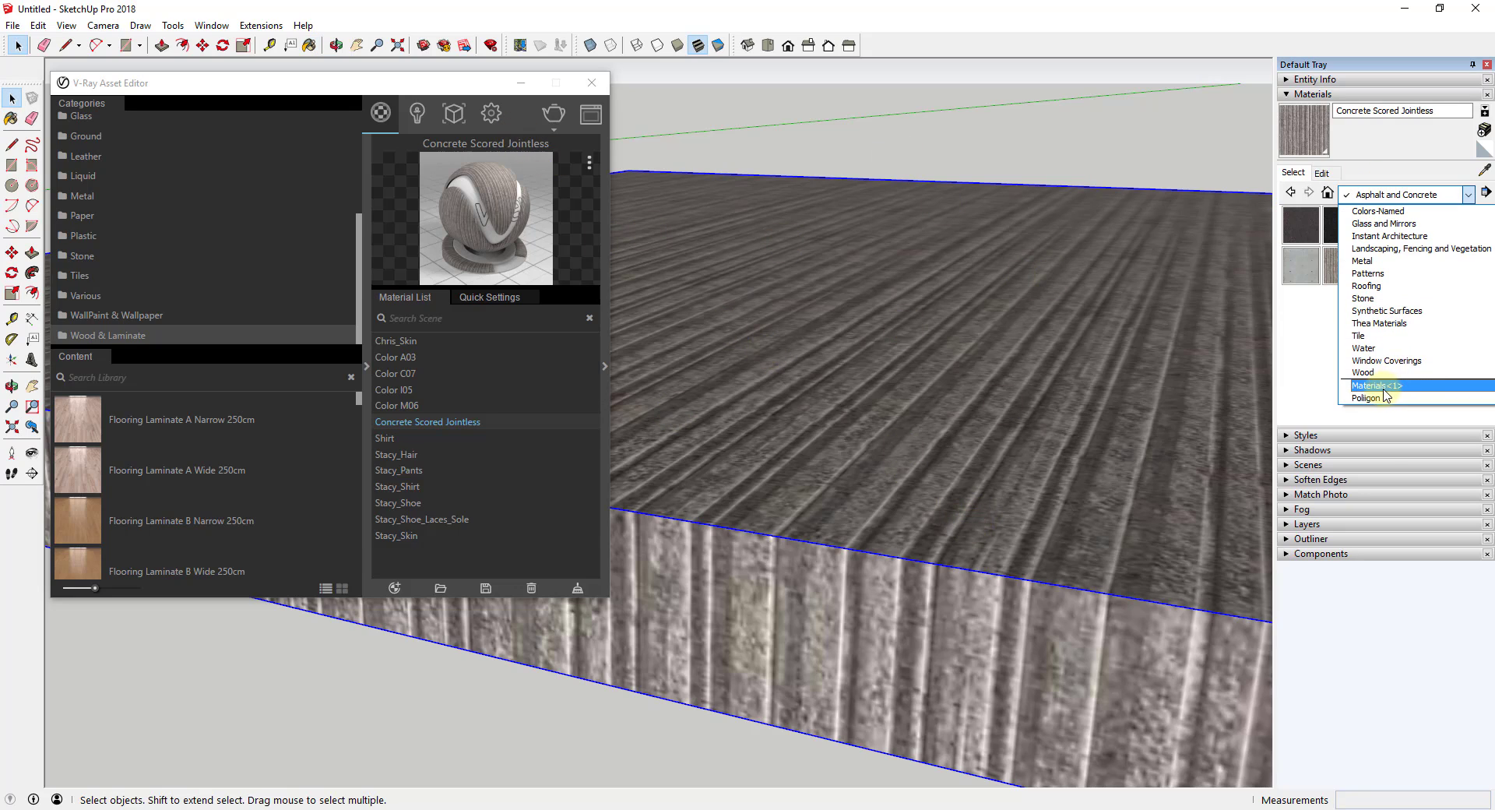
left_click(1371, 375)
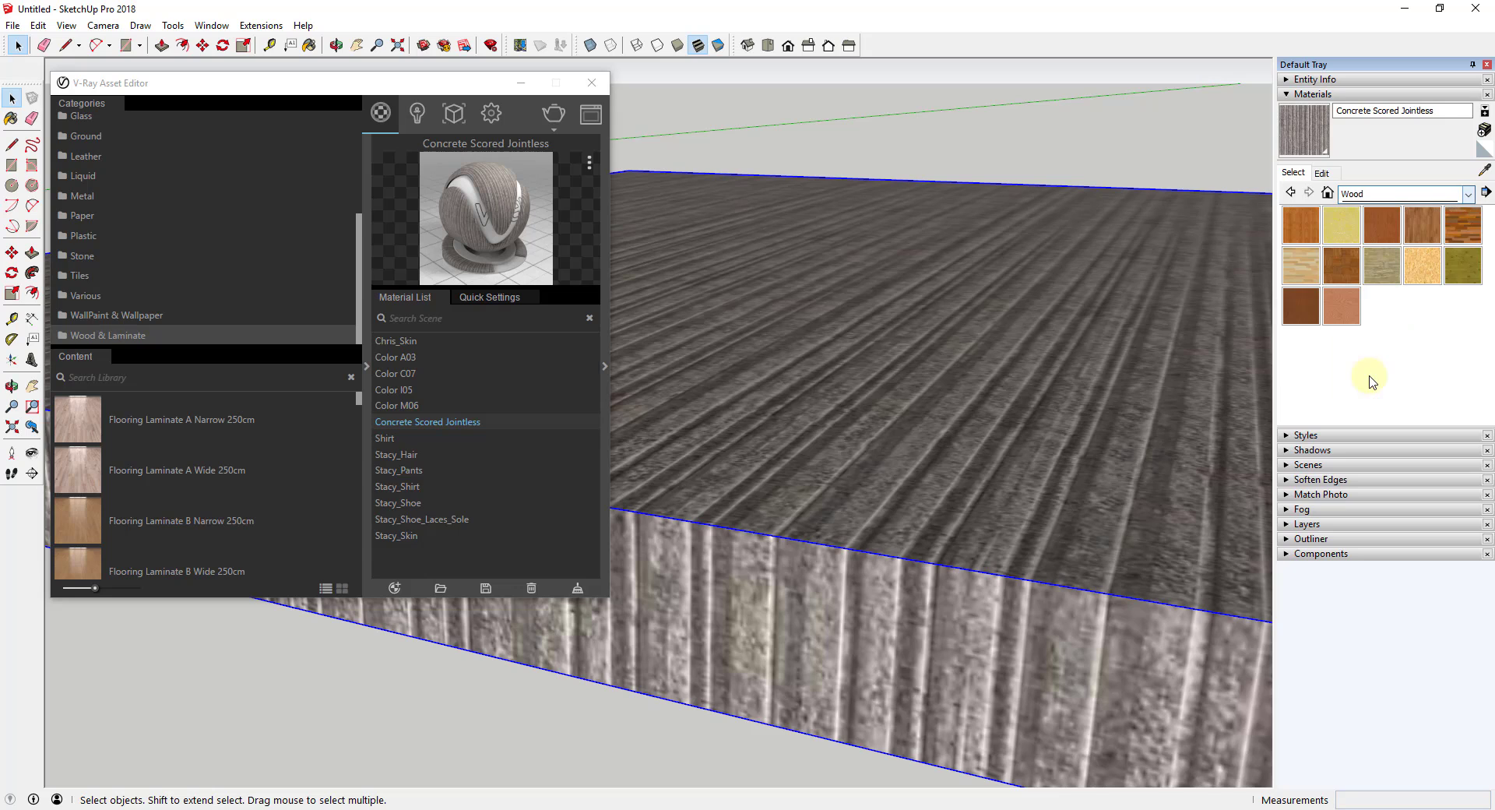
left_click(1423, 225)
left_click(977, 436)
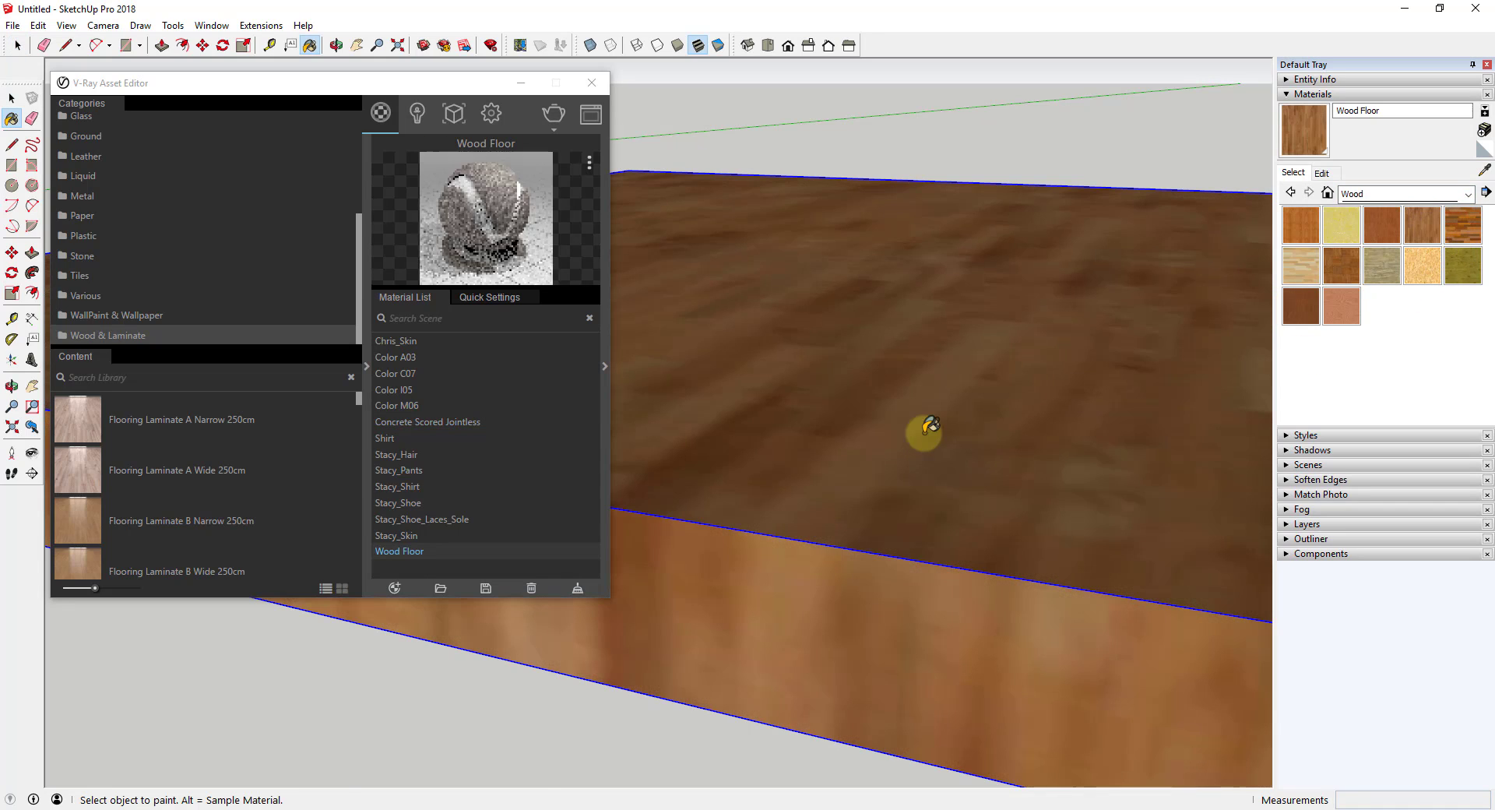
Render the wood-textured slab with V-Ray from an angled view.
mouse_move(772, 410)
middle_mouse_down()
mouse_move(924, 390)
mouse_move(934, 444)
mouse_move(872, 400)
middle_mouse_up()
key("space")
left_click(551, 128)
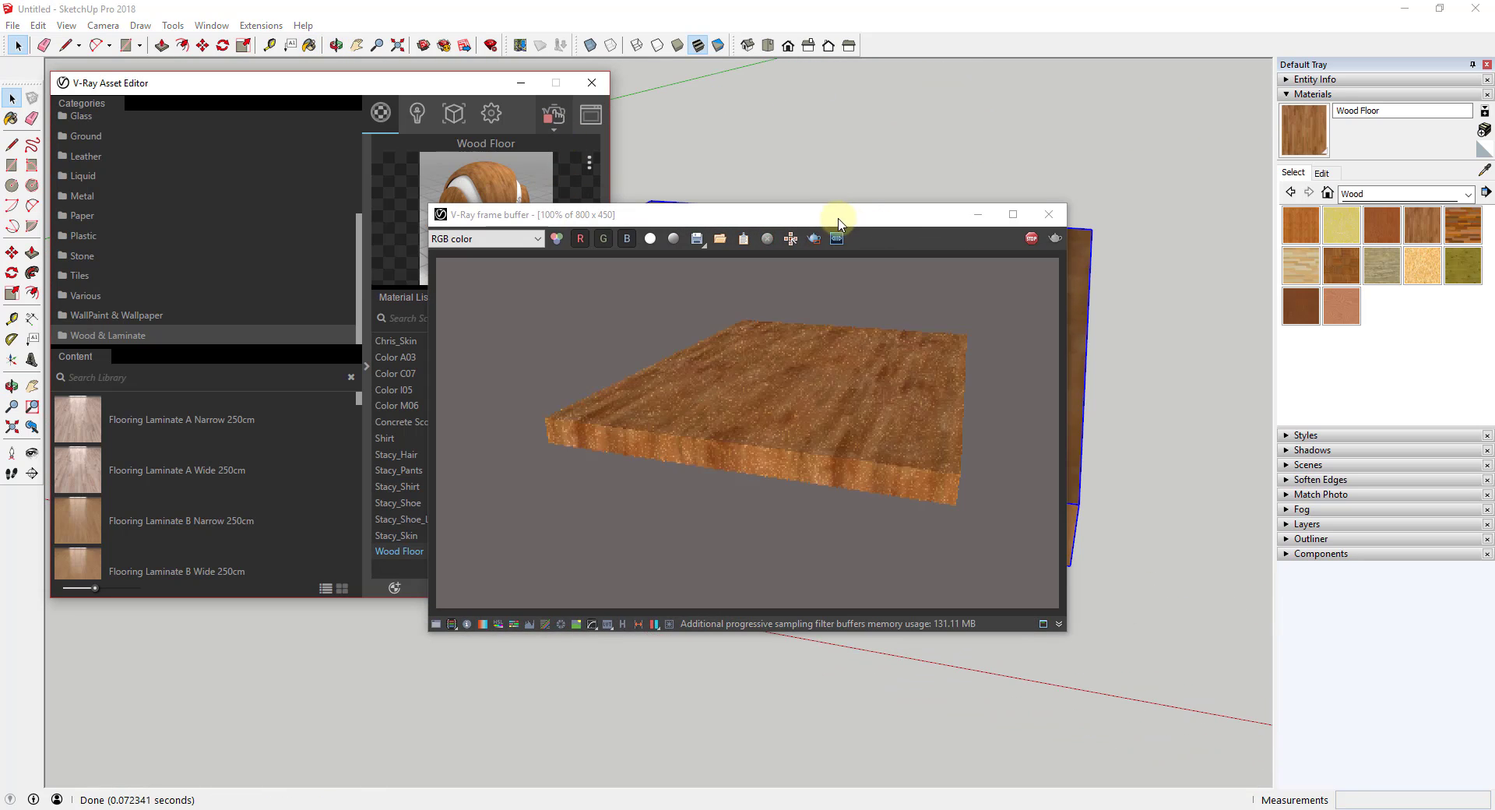
Review the Wood Floor render of the slab from a slightly different angle and close the V-Ray frame buffer.
middle_click_drag(1142, 289, 1121, 288)
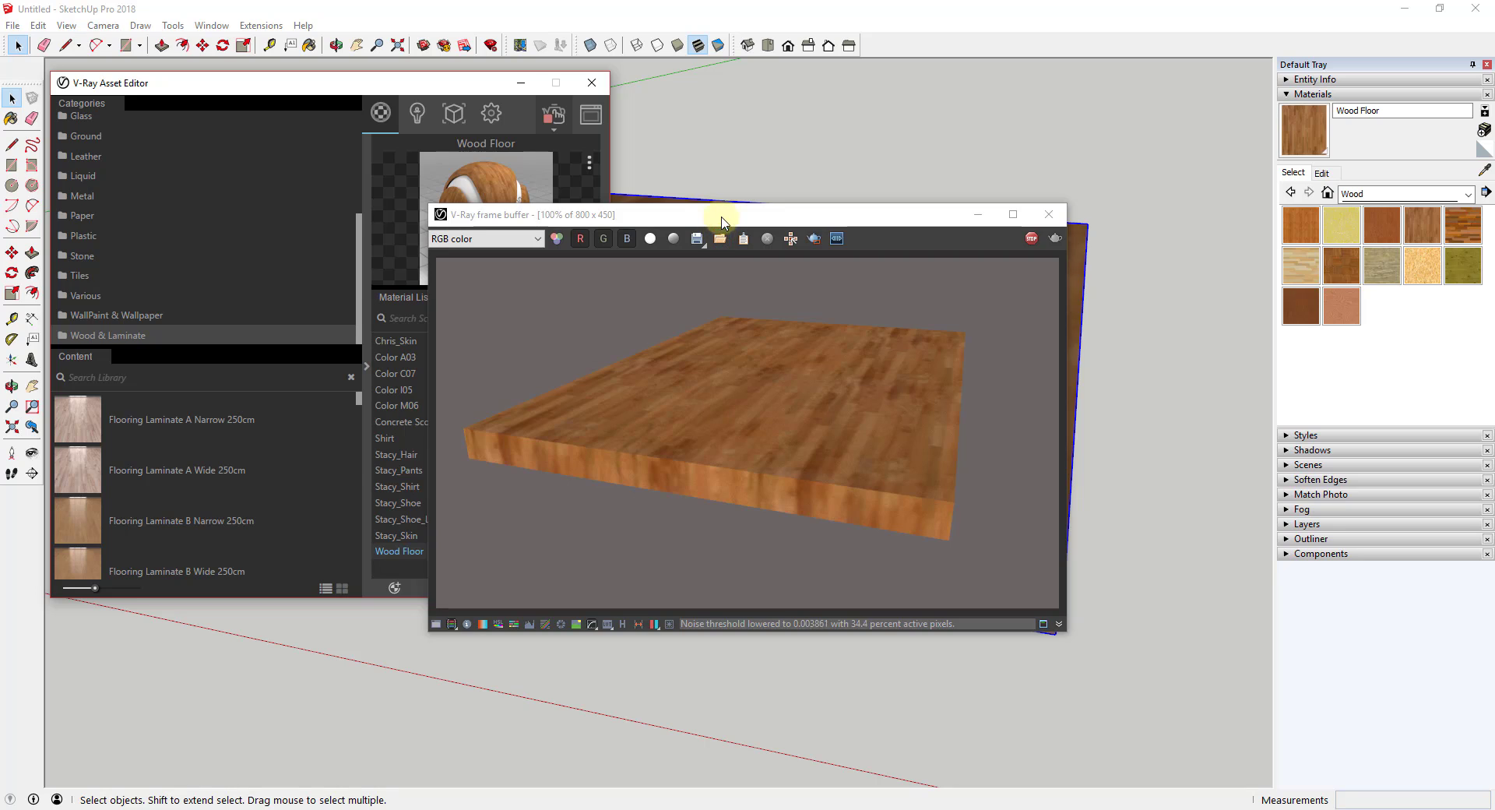
left_click_drag(722, 215, 864, 139)
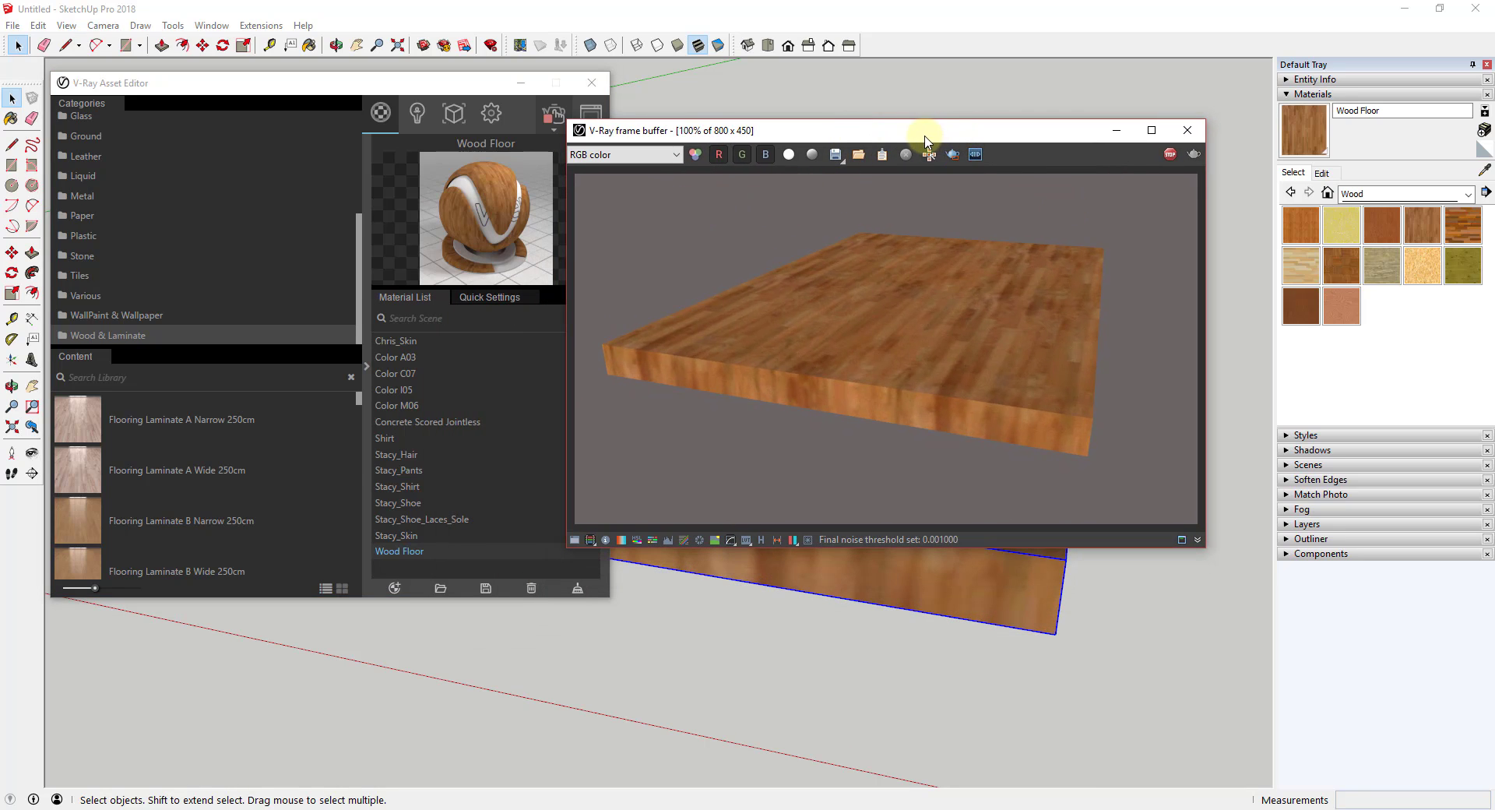
left_click(1187, 130)
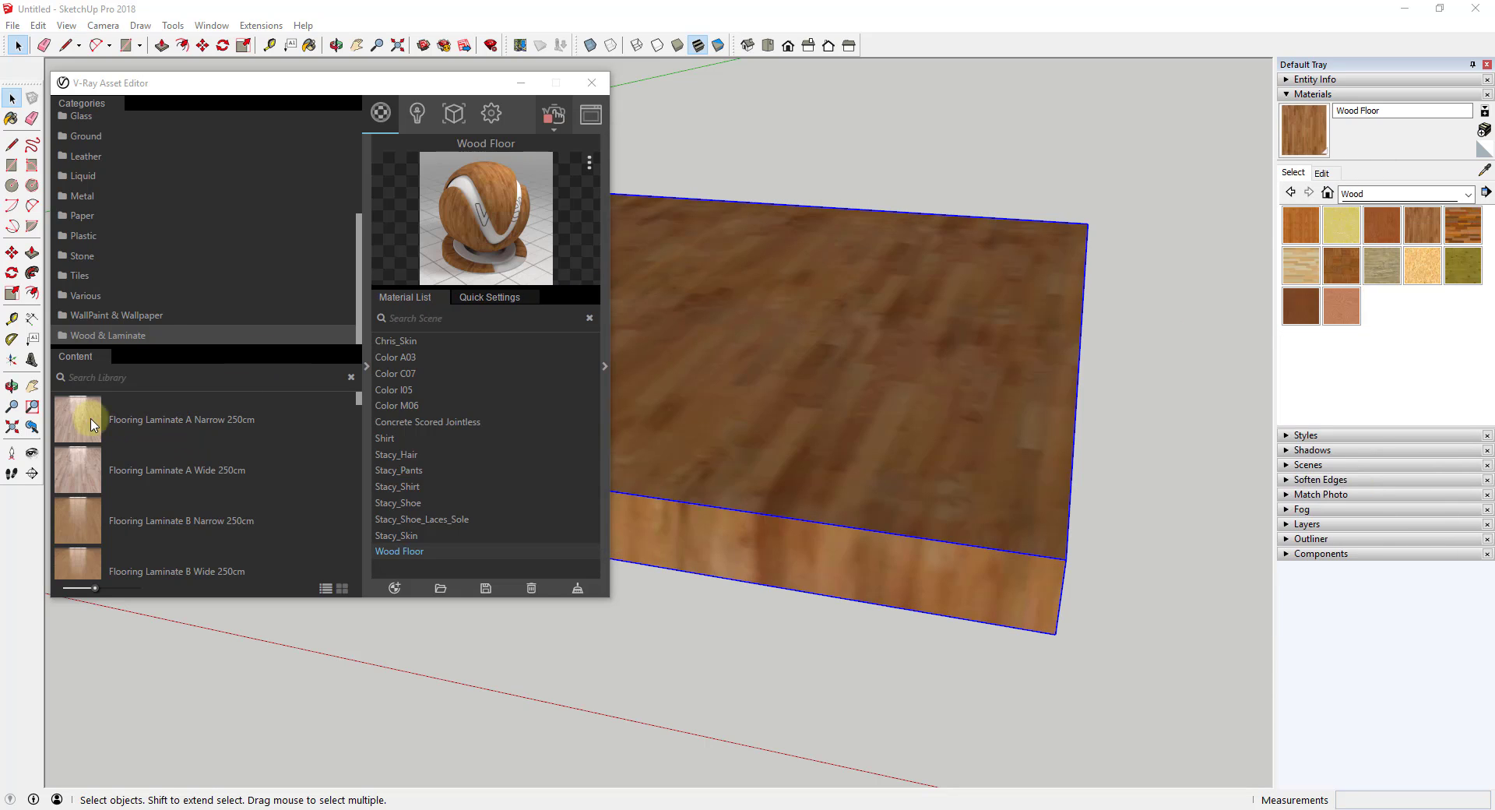
Apply the Veneer B01 120cm material from the V-Ray Wood & Laminate library to the selected slab group.
left_click_drag(358, 395, 366, 545)
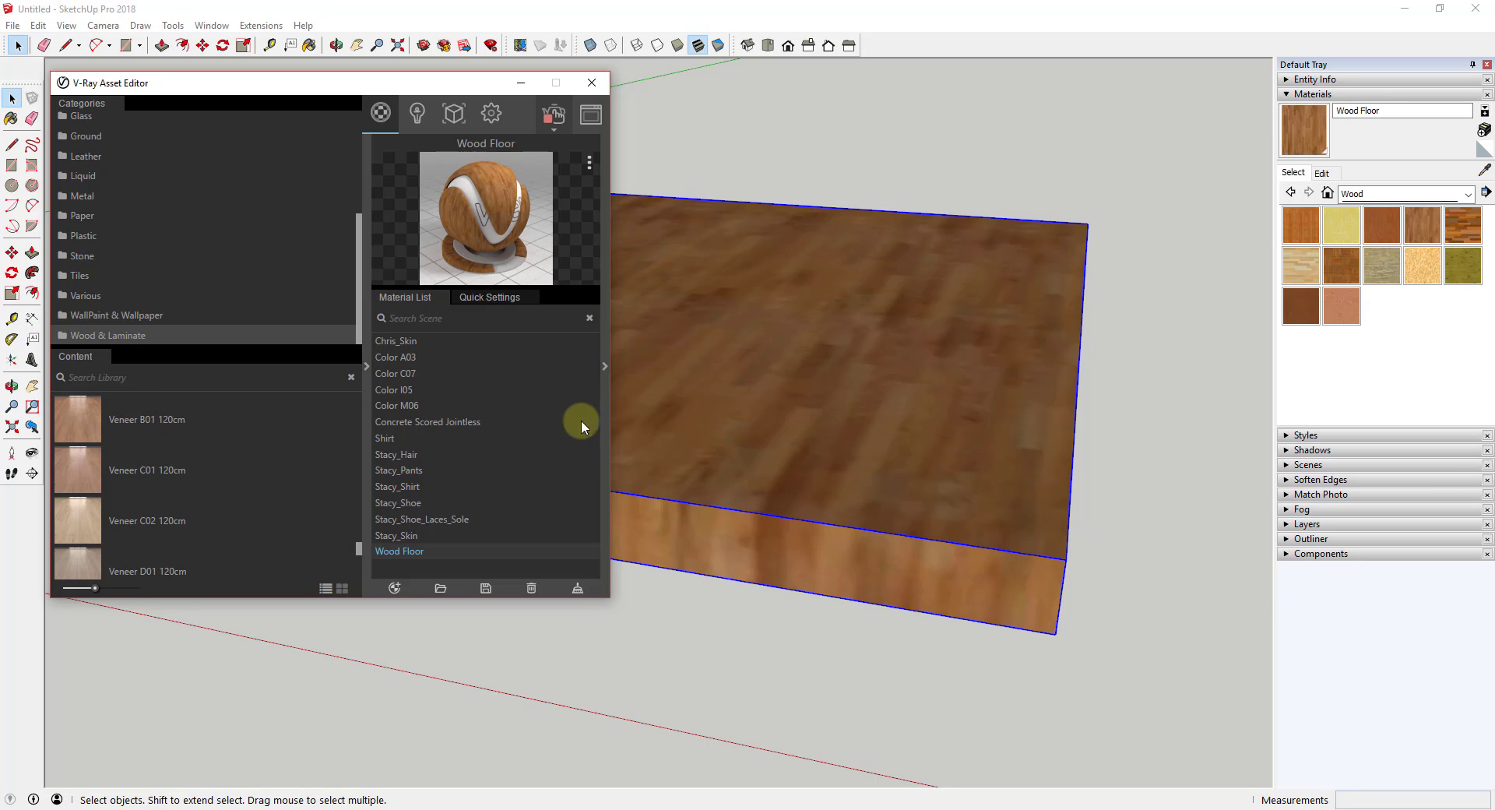
right_click(157, 418)
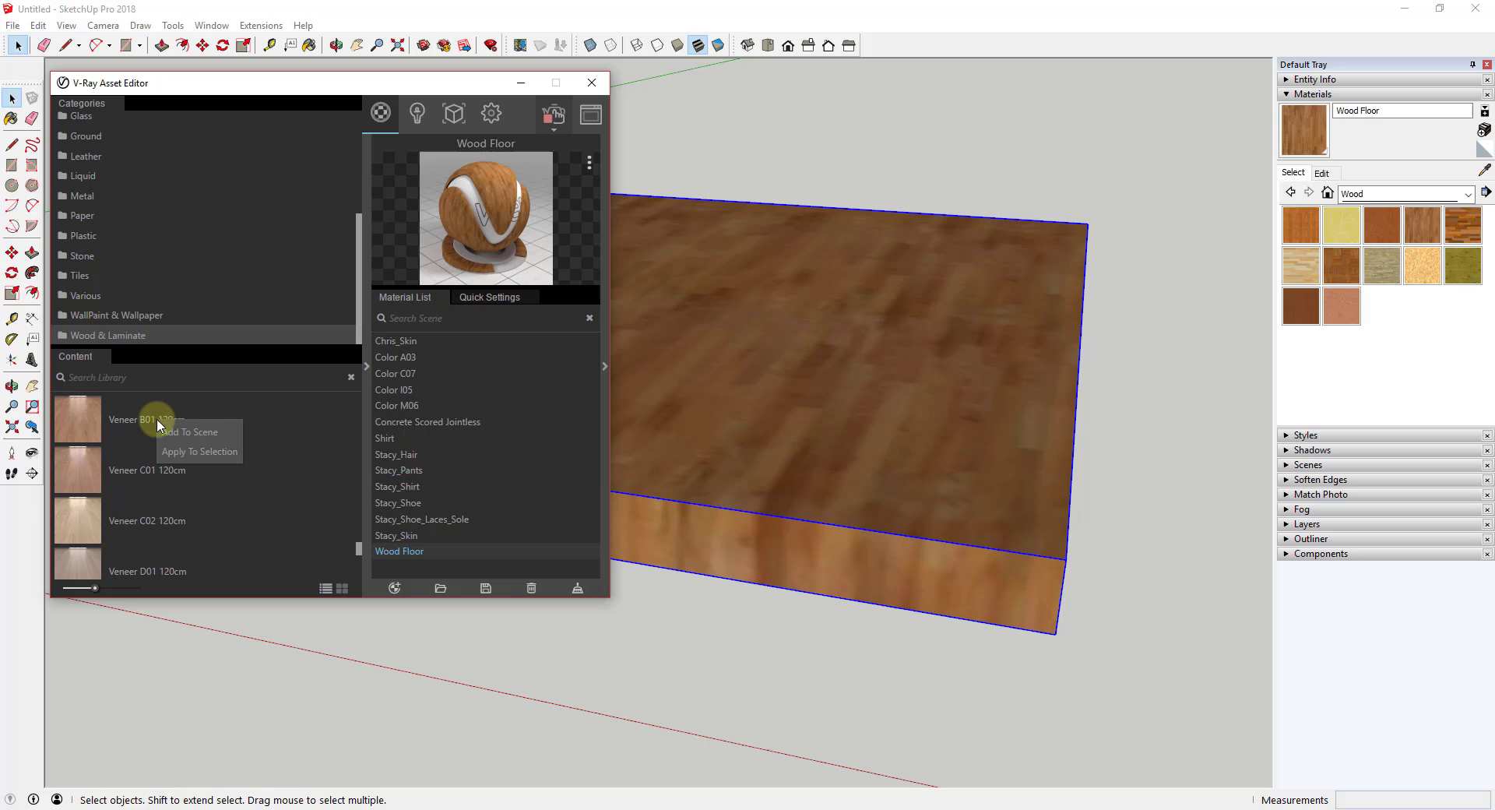
left_click(211, 459)
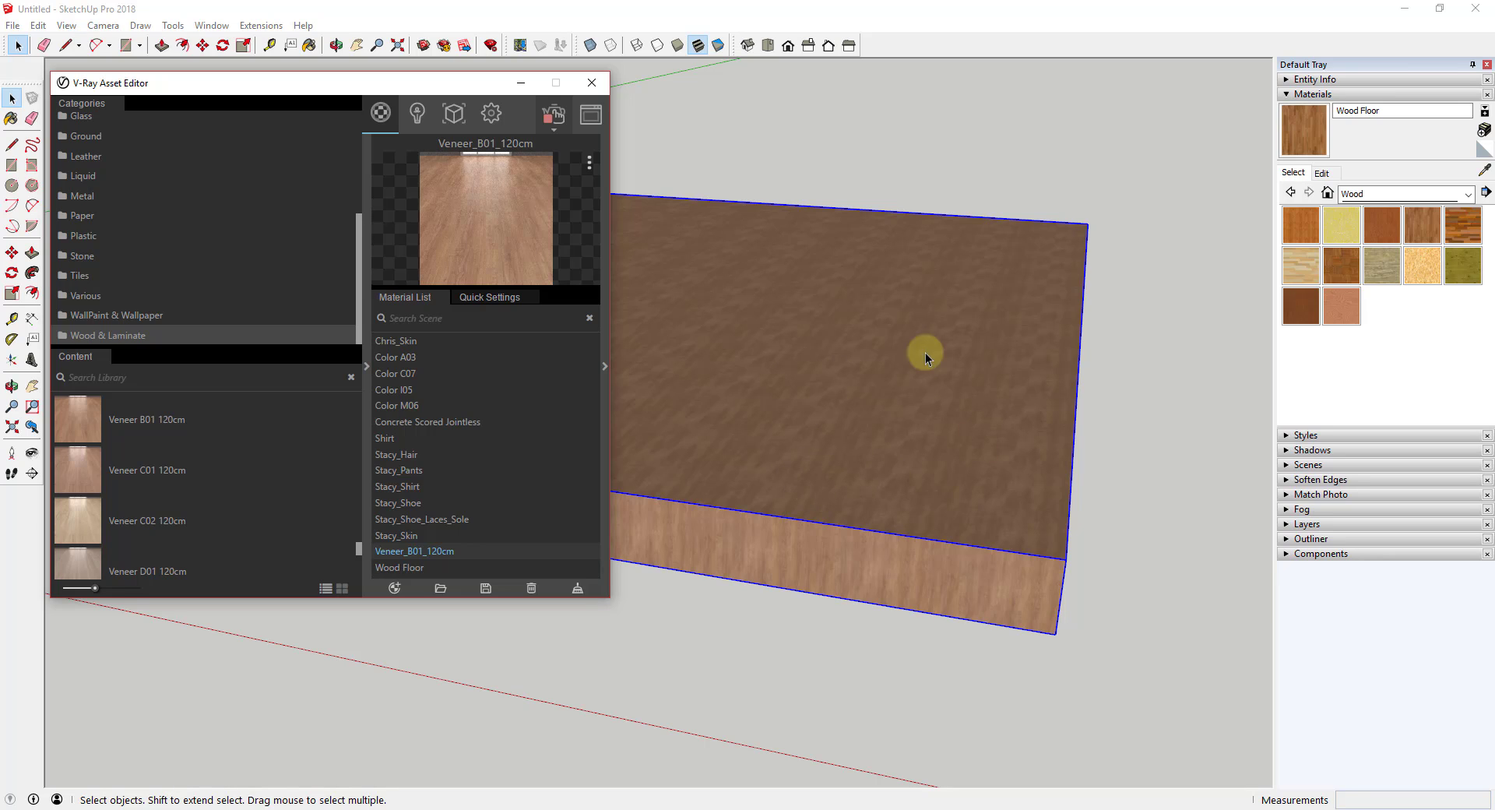
Show the In Model materials and open the Wood Floor material's texture size settings.
left_click(1375, 192)
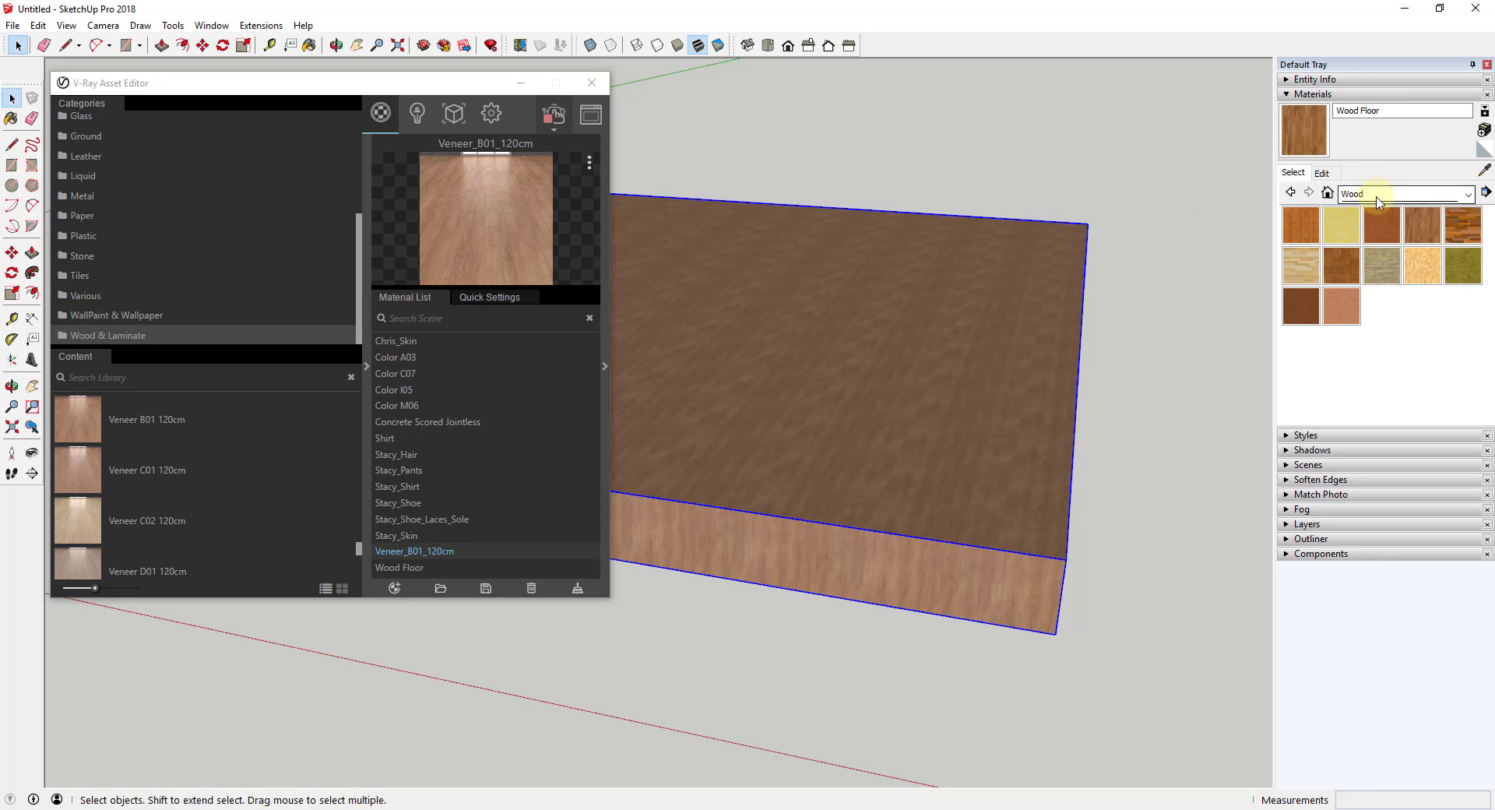
scroll(1377, 221, "up", 3)
left_click(1372, 212)
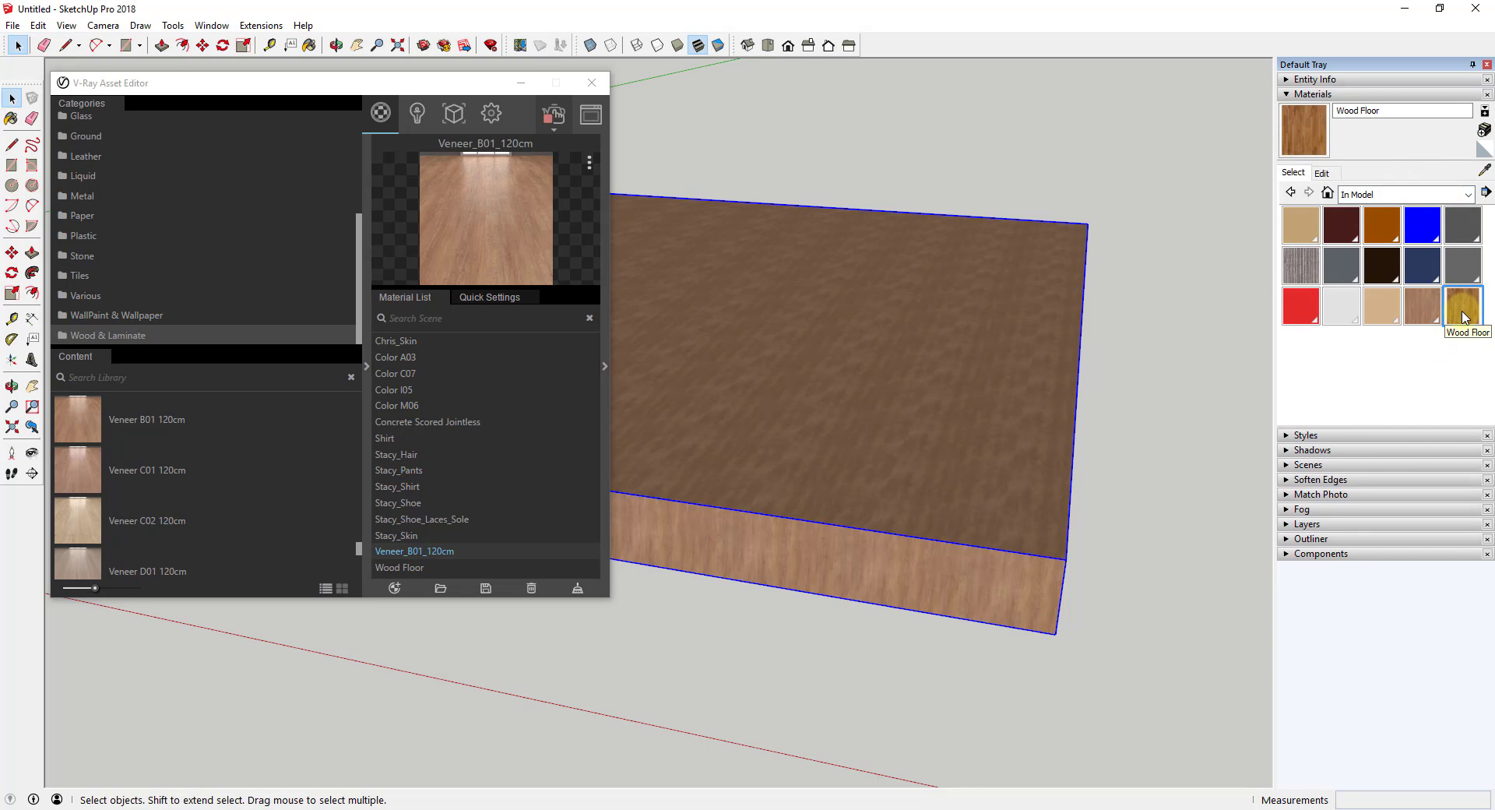
left_click(1321, 173)
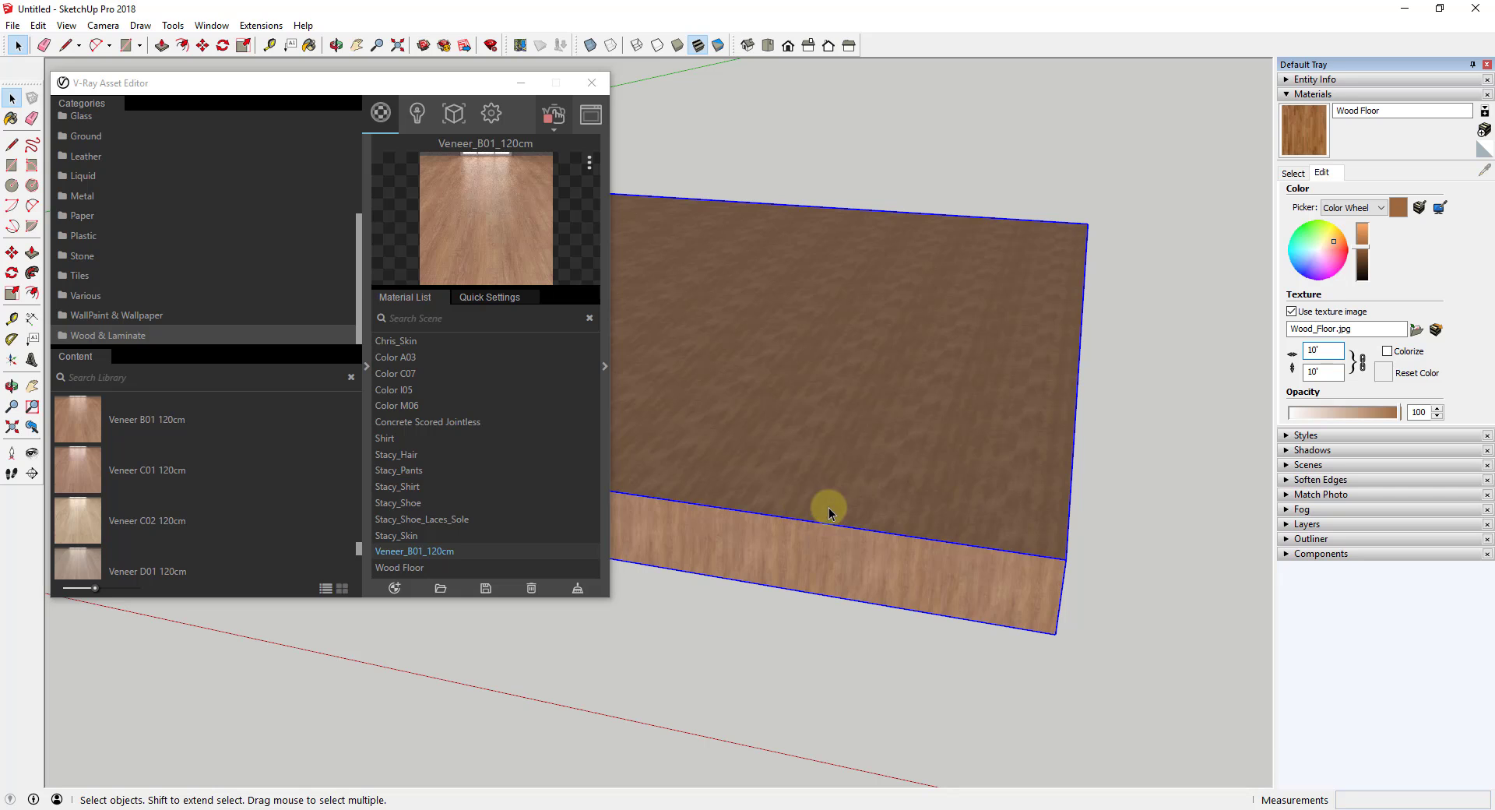
Render the veneer-covered slab with V-Ray from close up, showing its upper face and front edge.
scroll(828, 512, "up", 6)
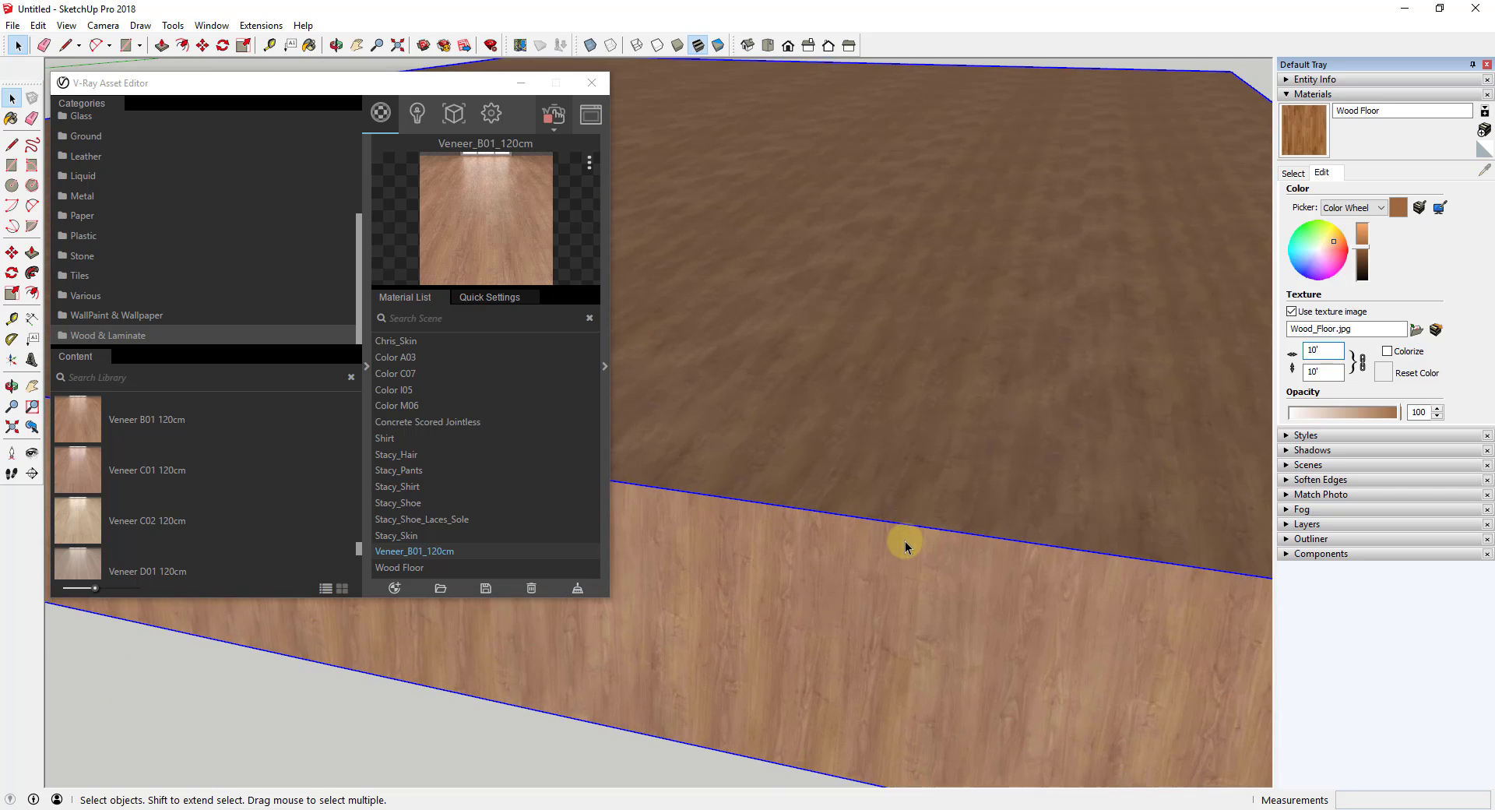
scroll(899, 498, "down", 1)
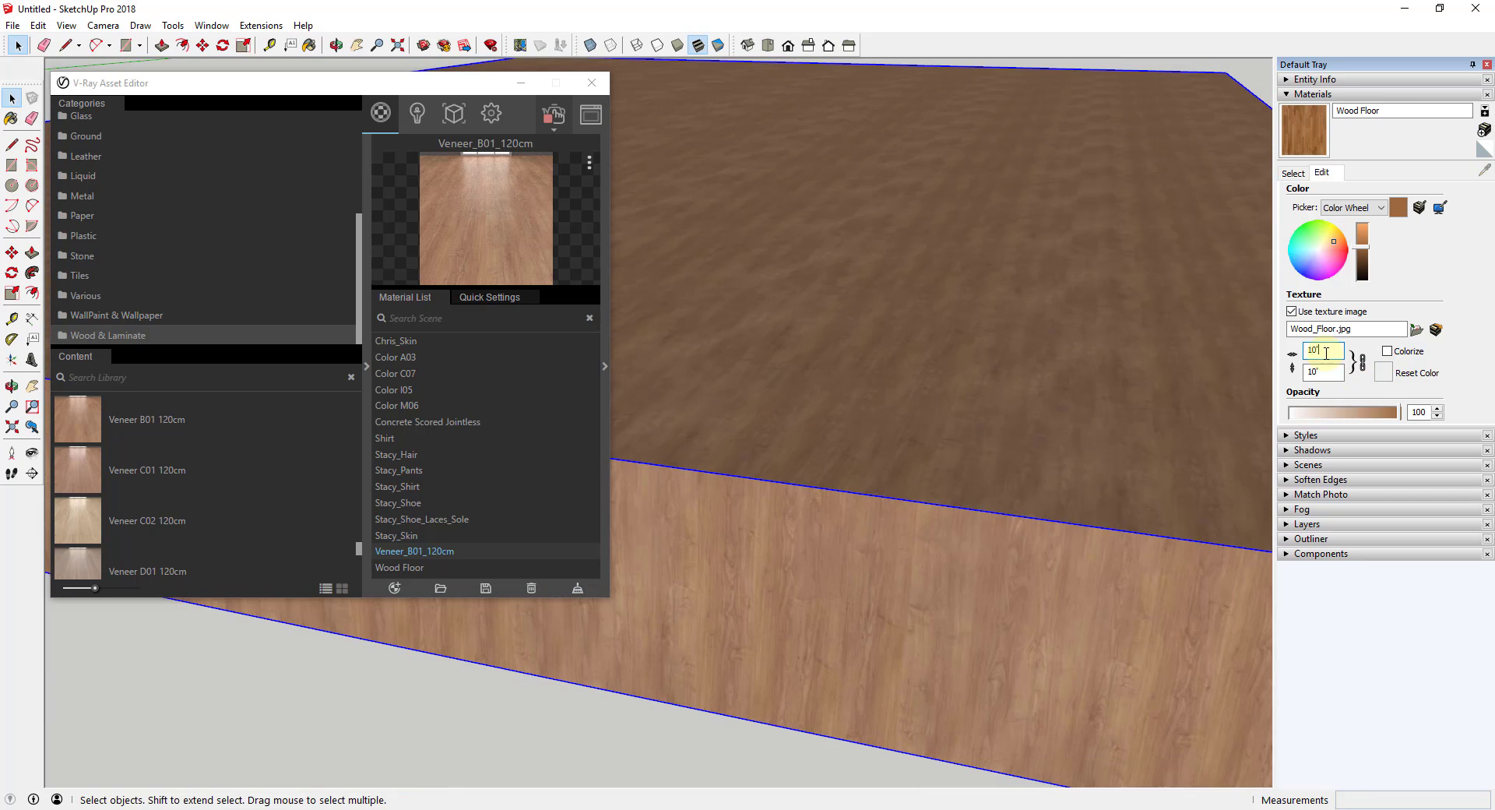
scroll(924, 541, "up", 5)
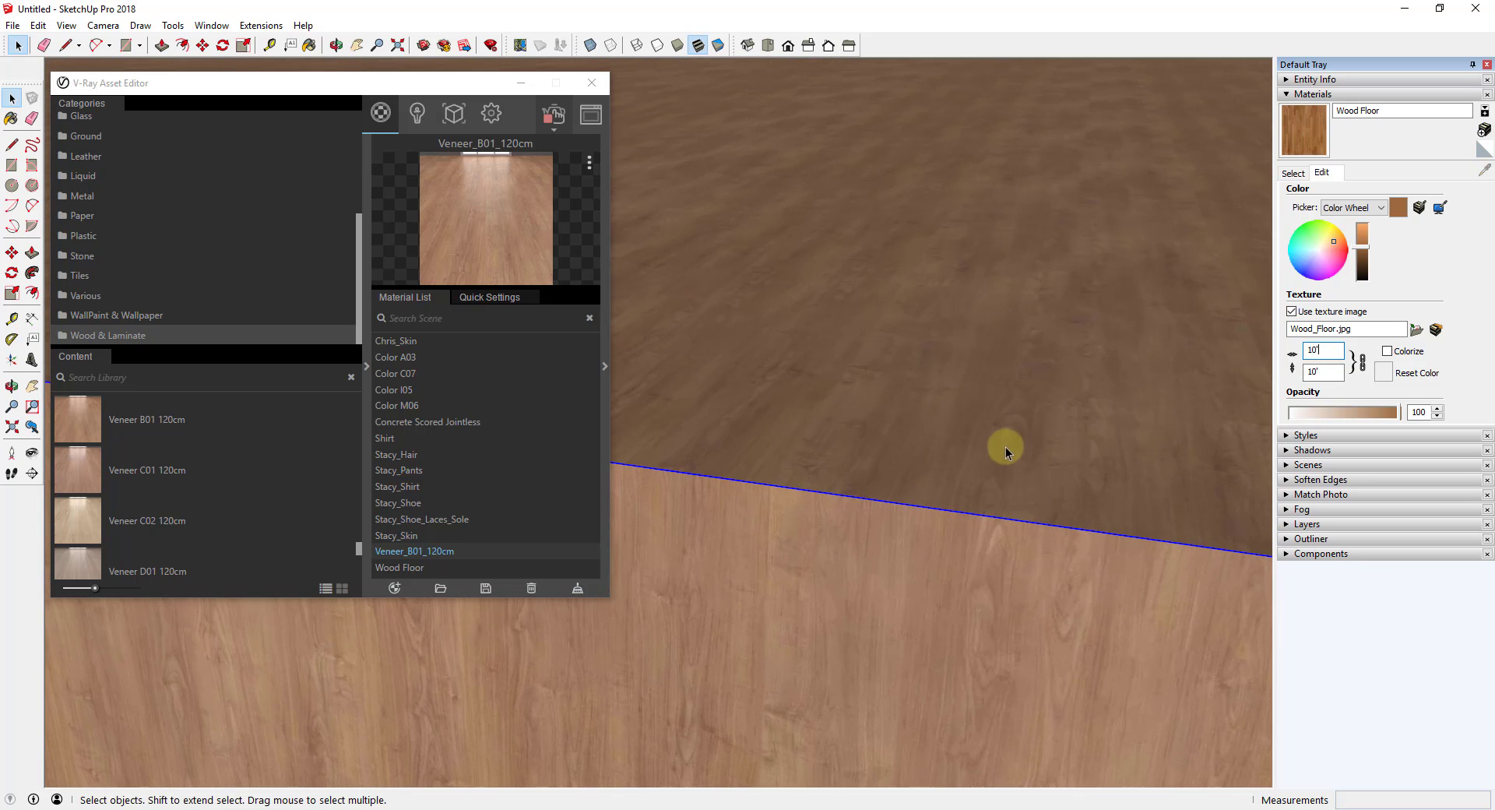
middle_click_drag(1036, 440, 885, 476, "shift")
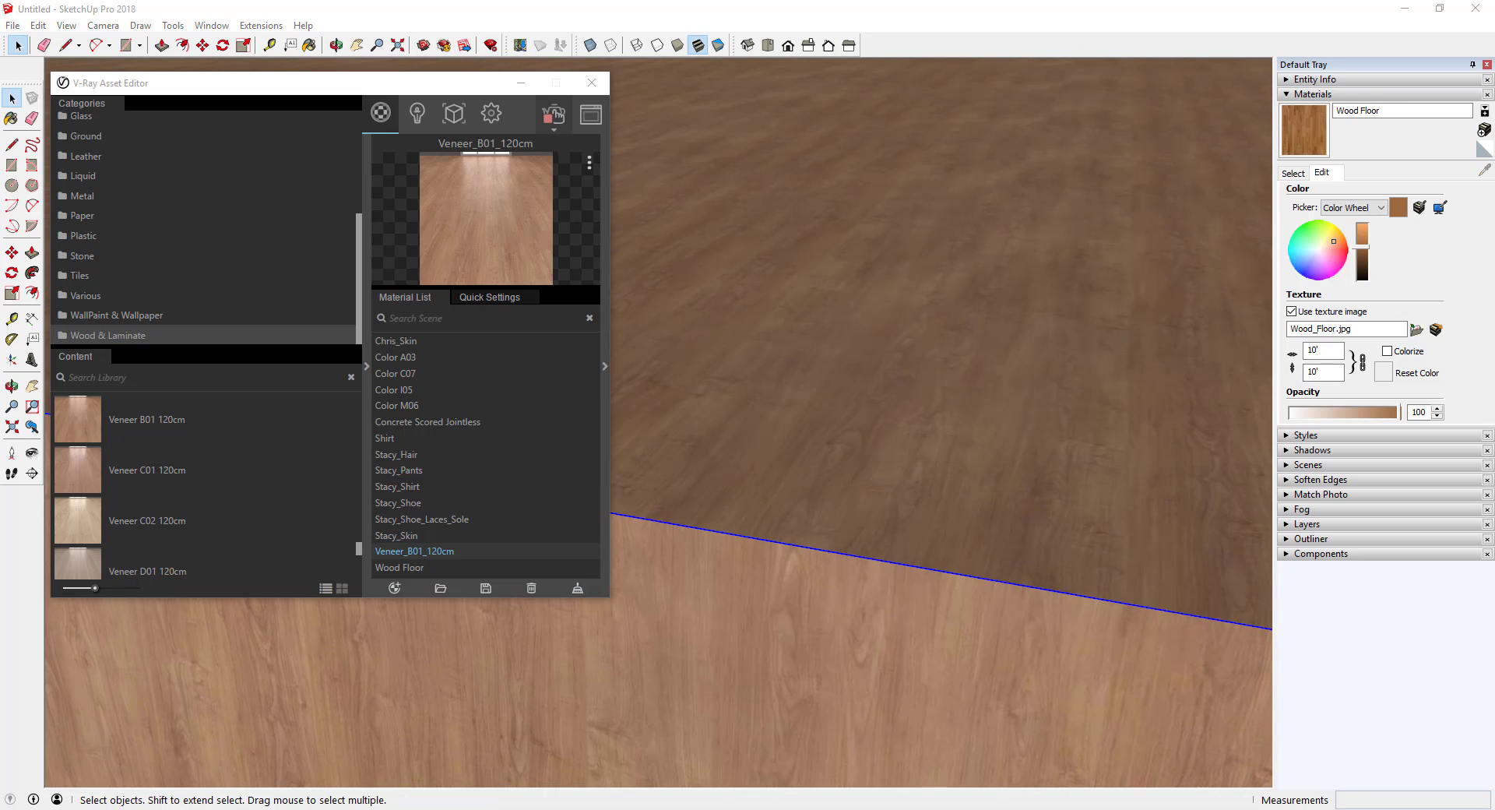
left_click_drag(1075, 50, 1135, 64)
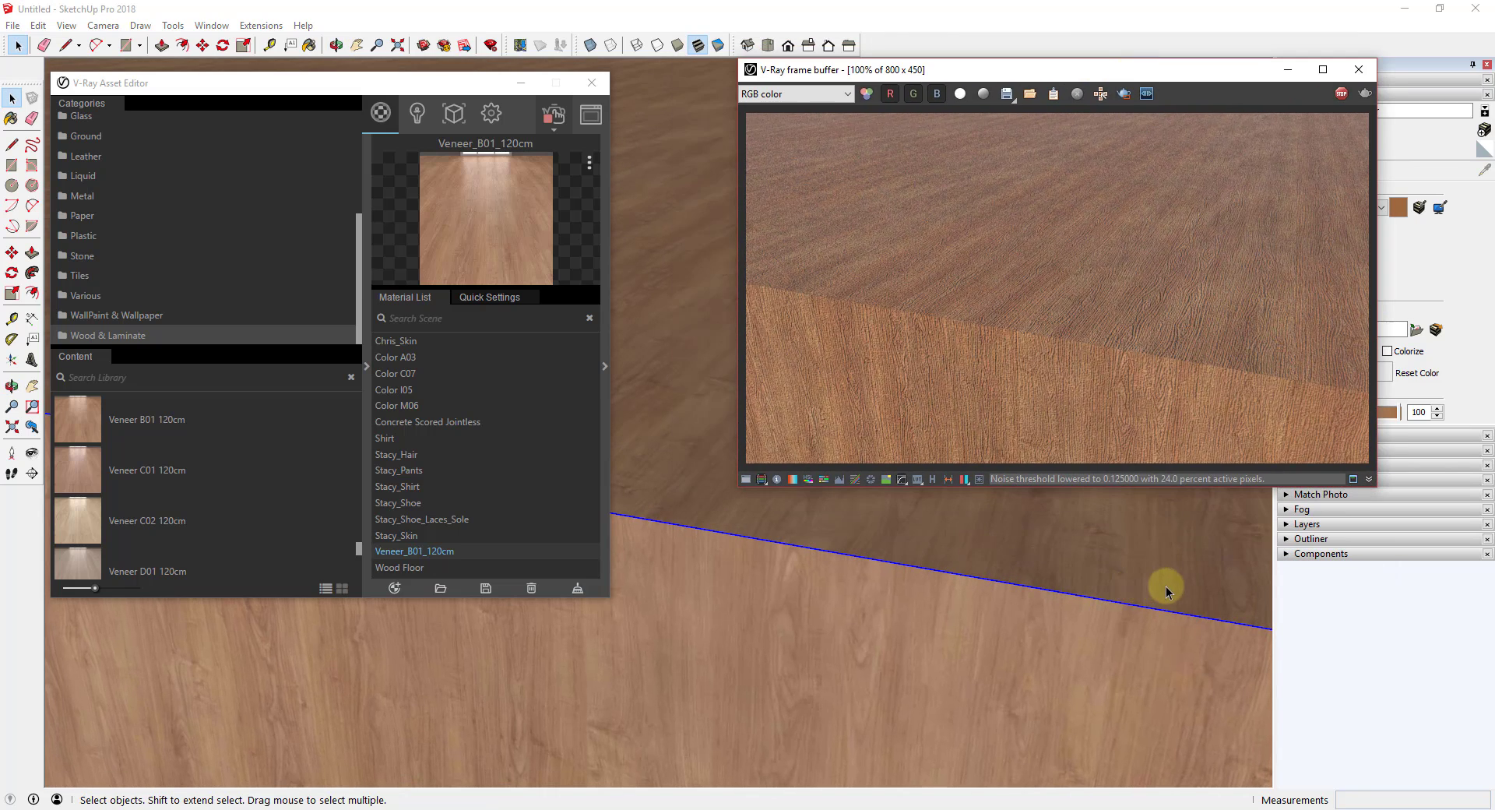
middle_click_drag(1165, 587, 1206, 548)
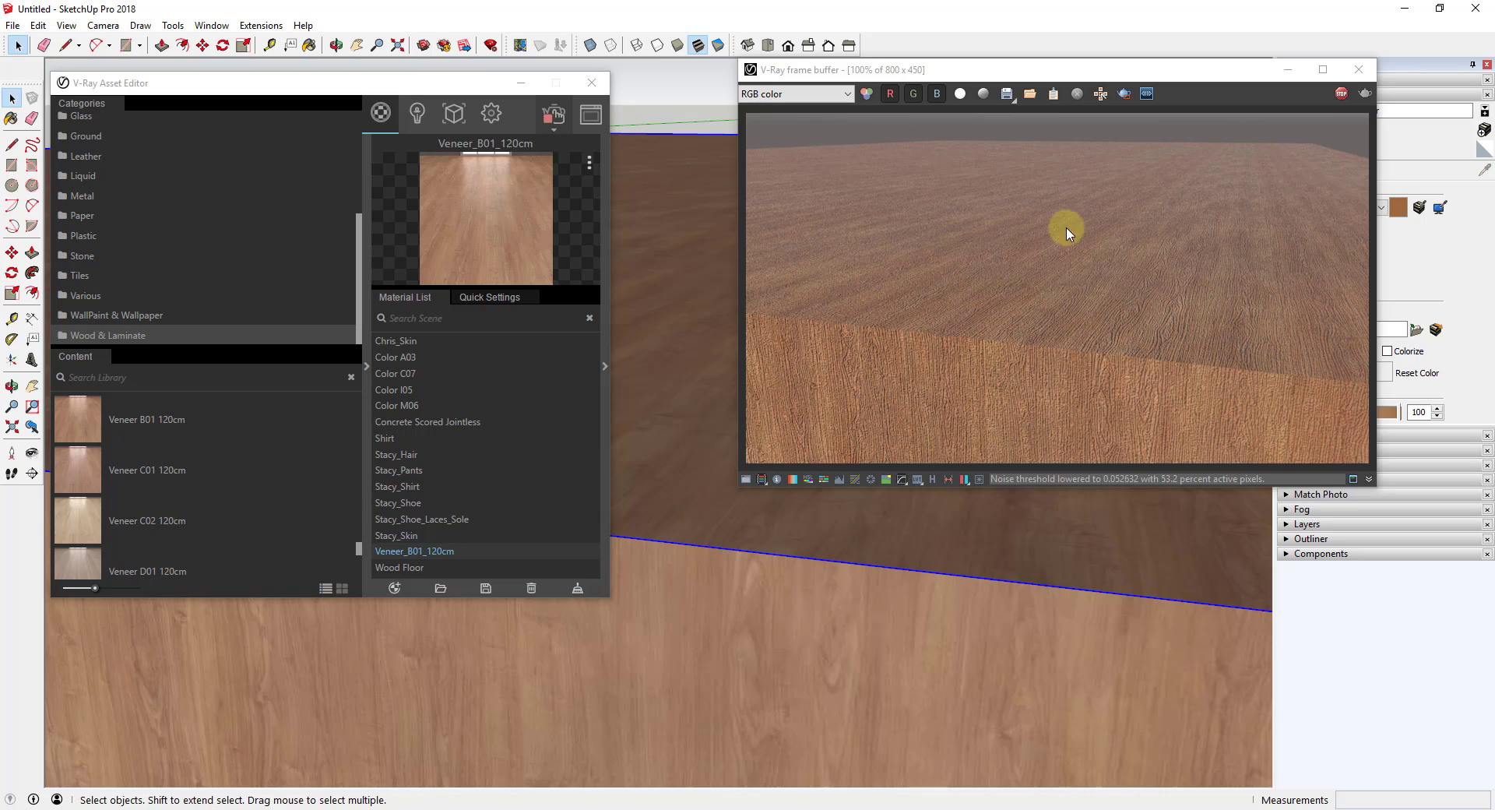
left_click_drag(1061, 73, 844, 61)
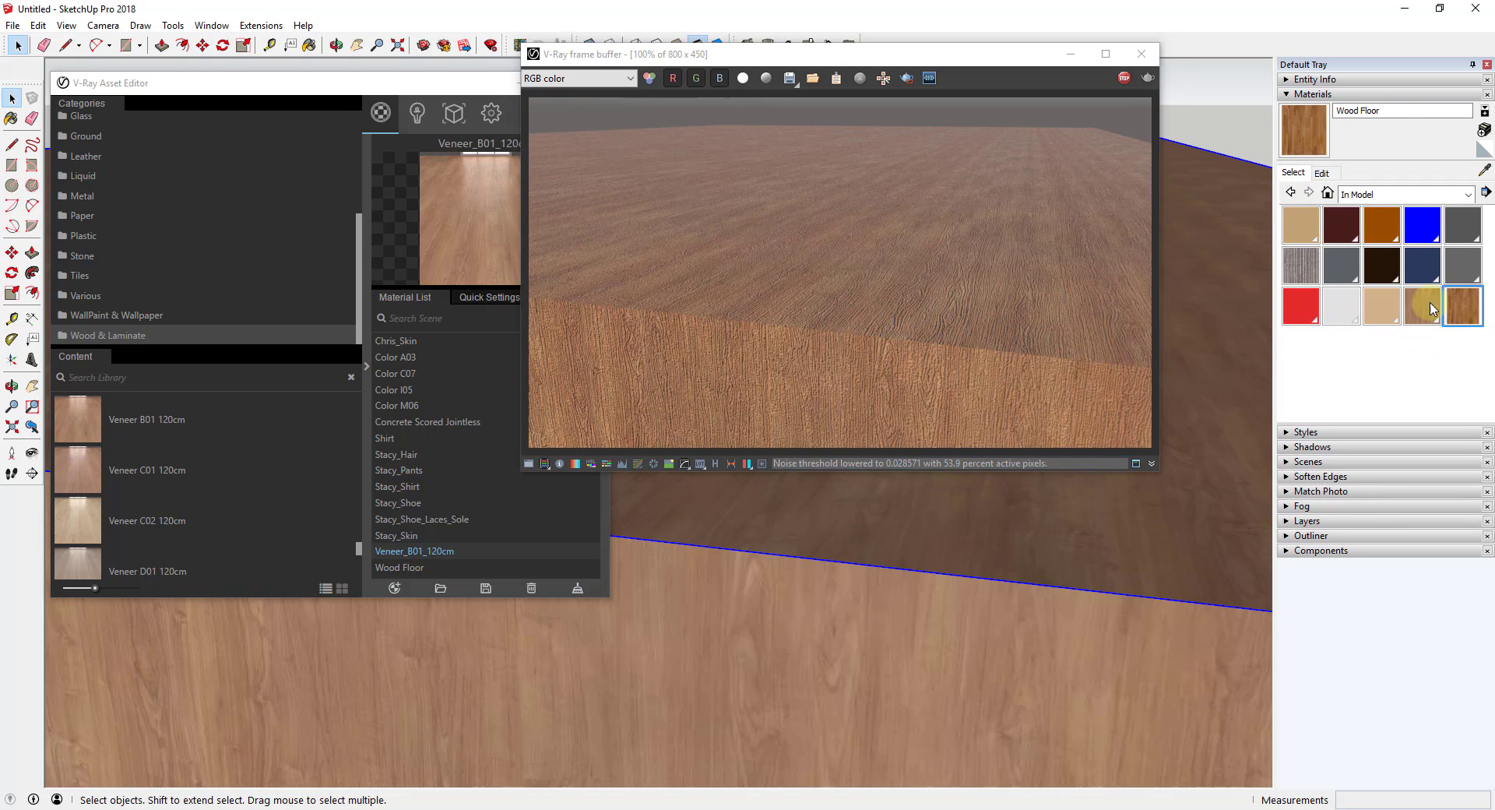
Repaint the slab group with the In Model Wood Floor material to compare it in the live render from farther out.
left_click(1422, 305)
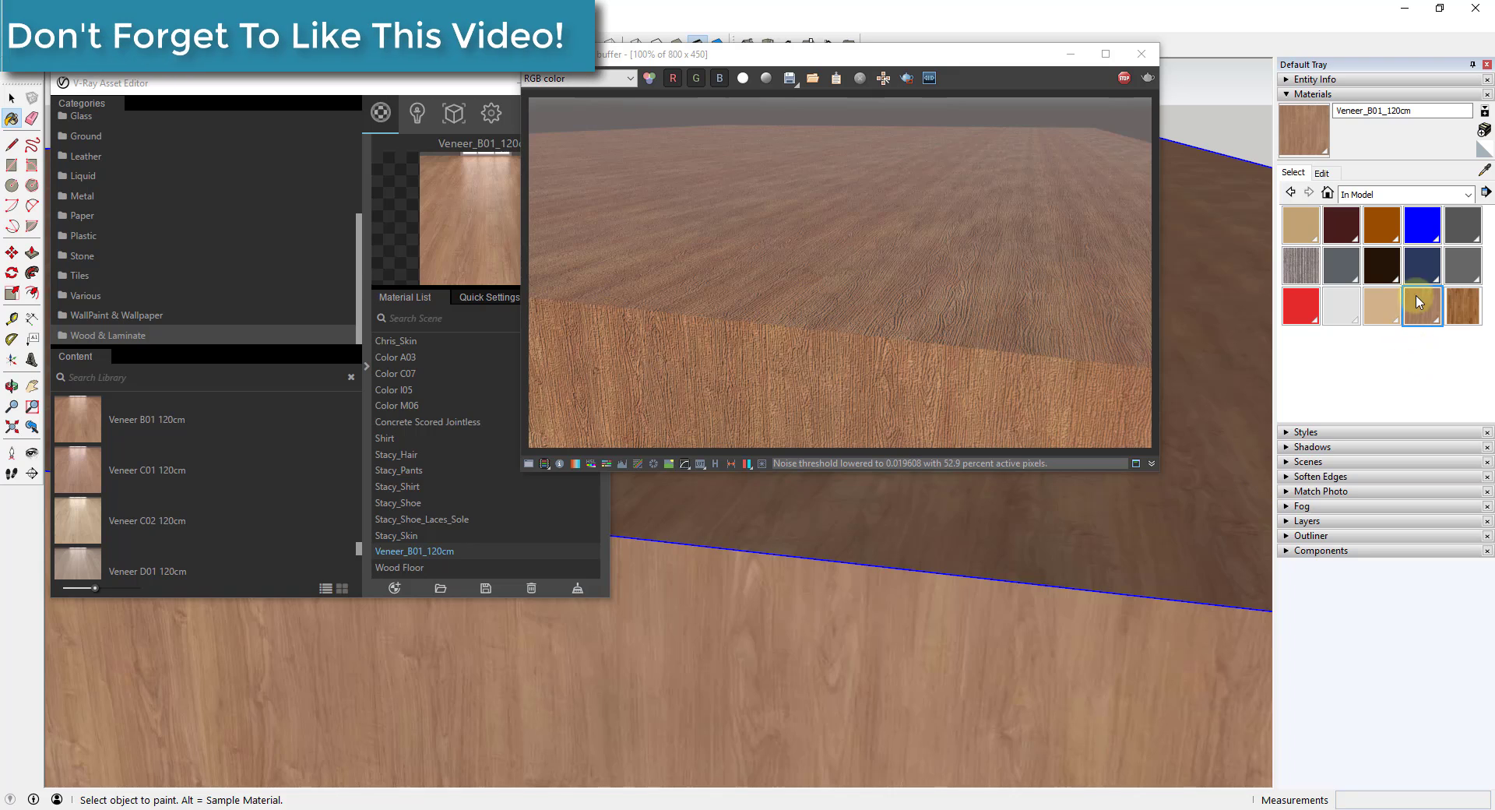
left_click(1462, 306)
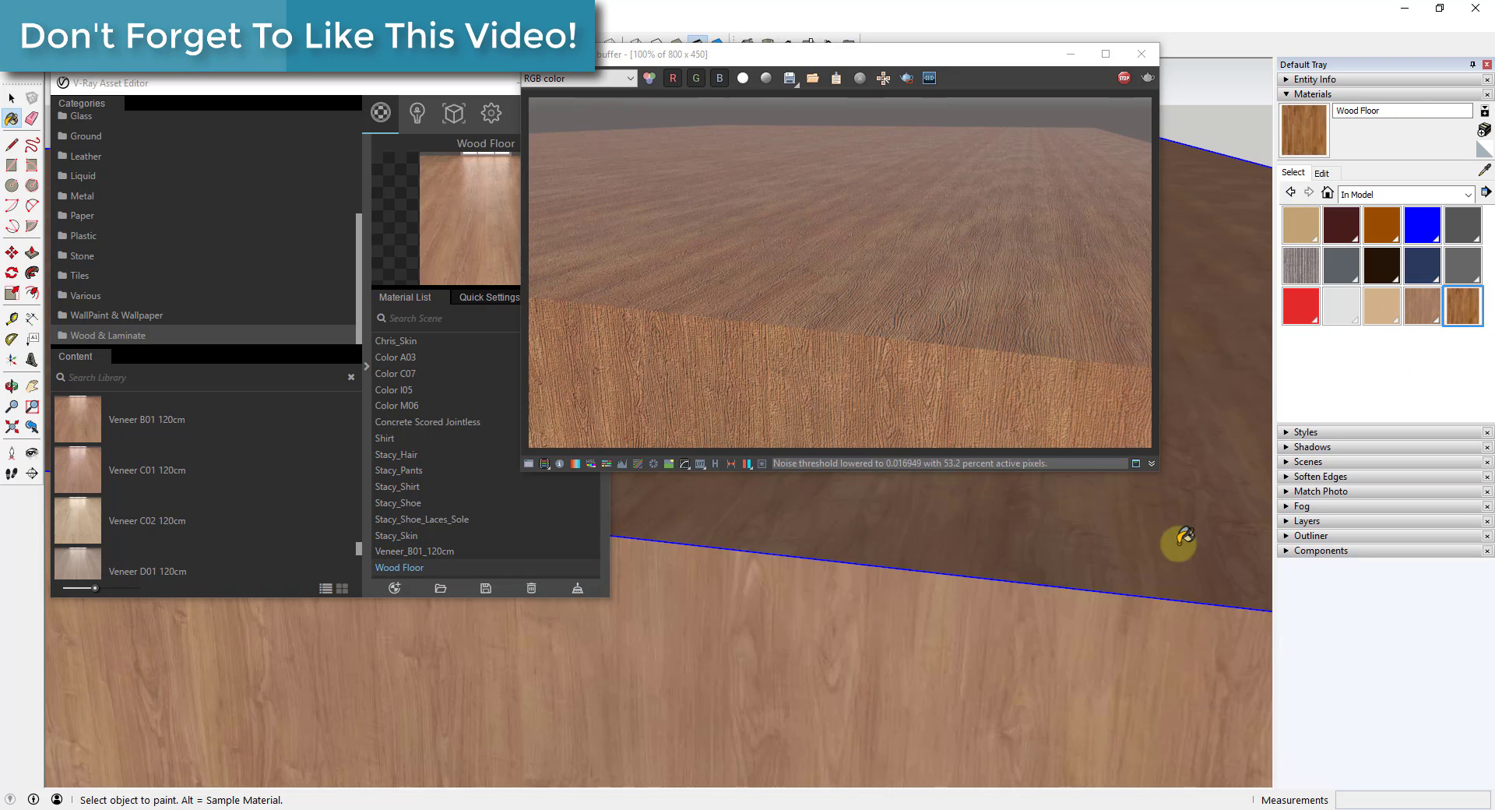
left_click(1178, 538)
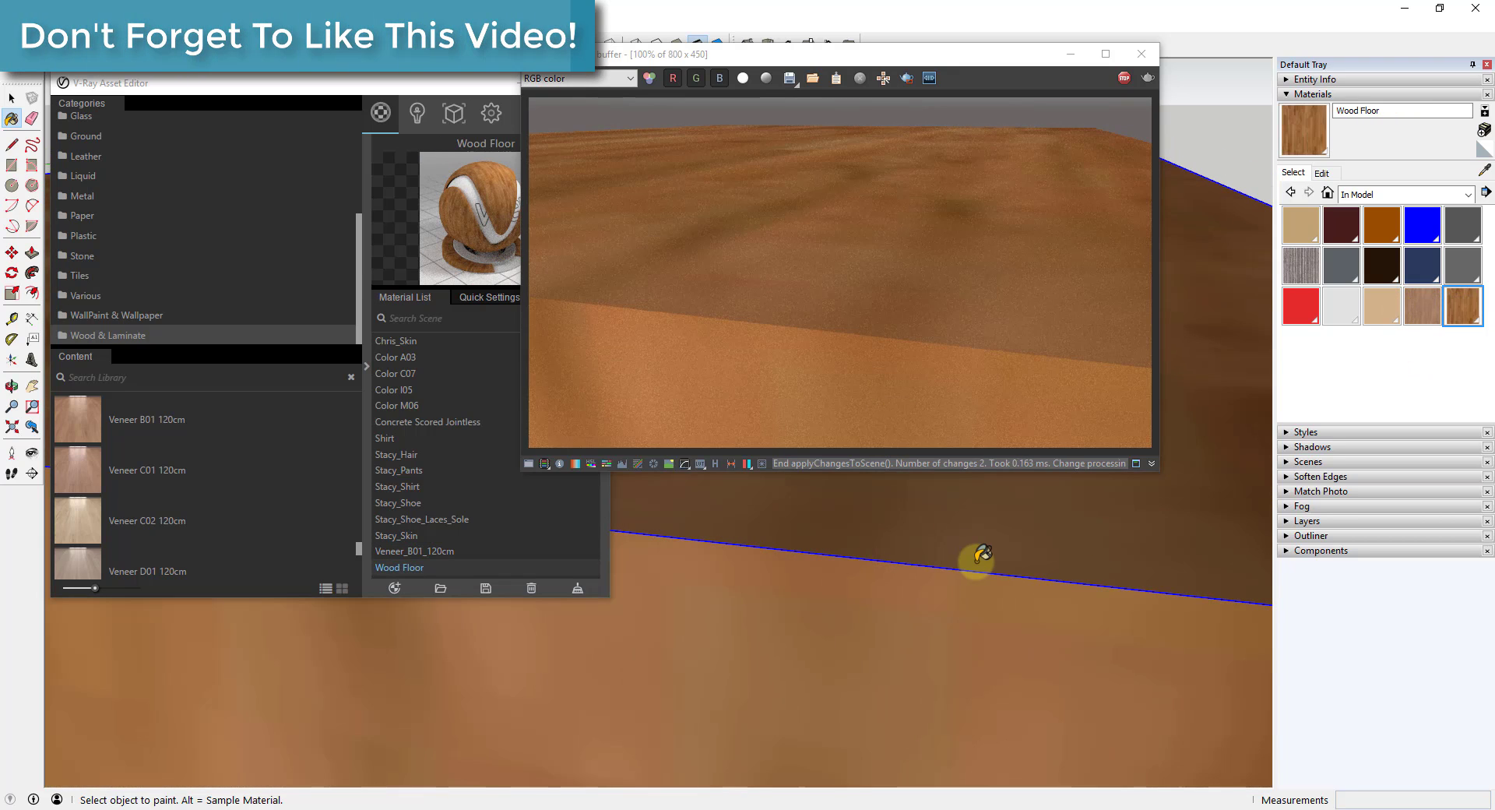
scroll(983, 554, "down", 5)
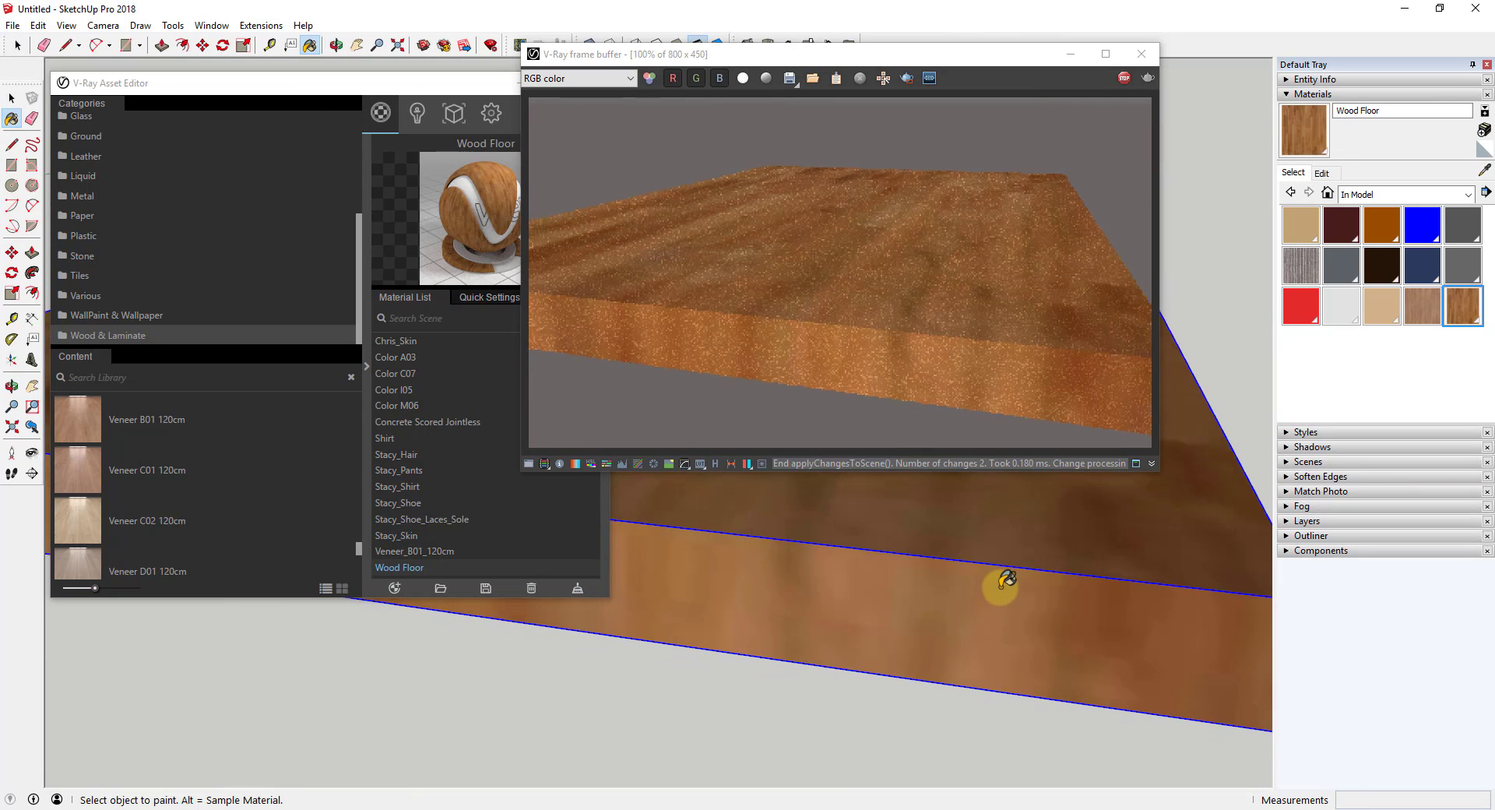
scroll(1012, 591, "down", 3)
middle_click_drag(1031, 621, 1074, 600)
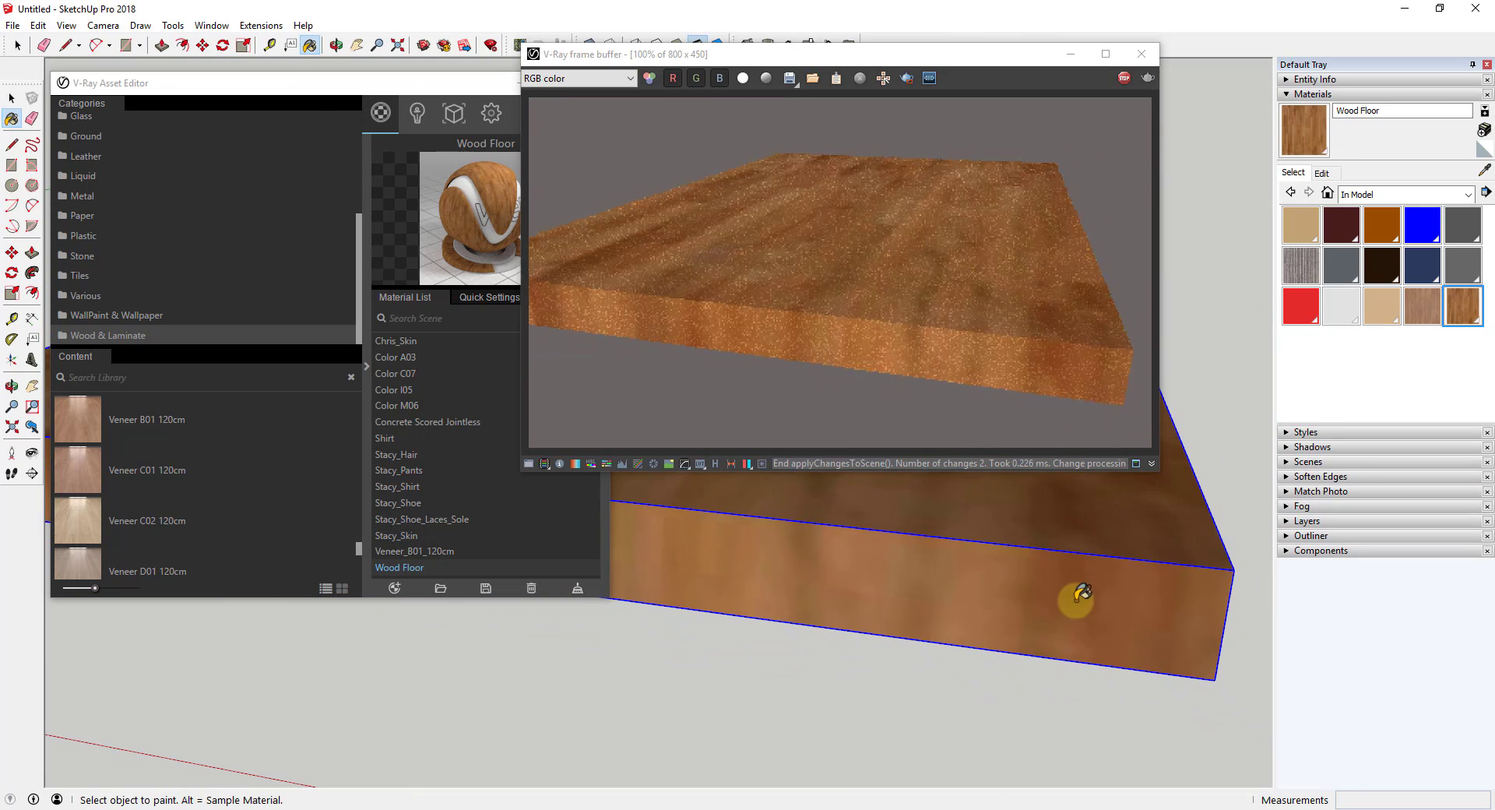
Paint the slab group with Veneer_B01_120cm and arrange the V-Ray frame buffer beside the Asset Editor.
left_click(1420, 310)
left_click(1137, 502)
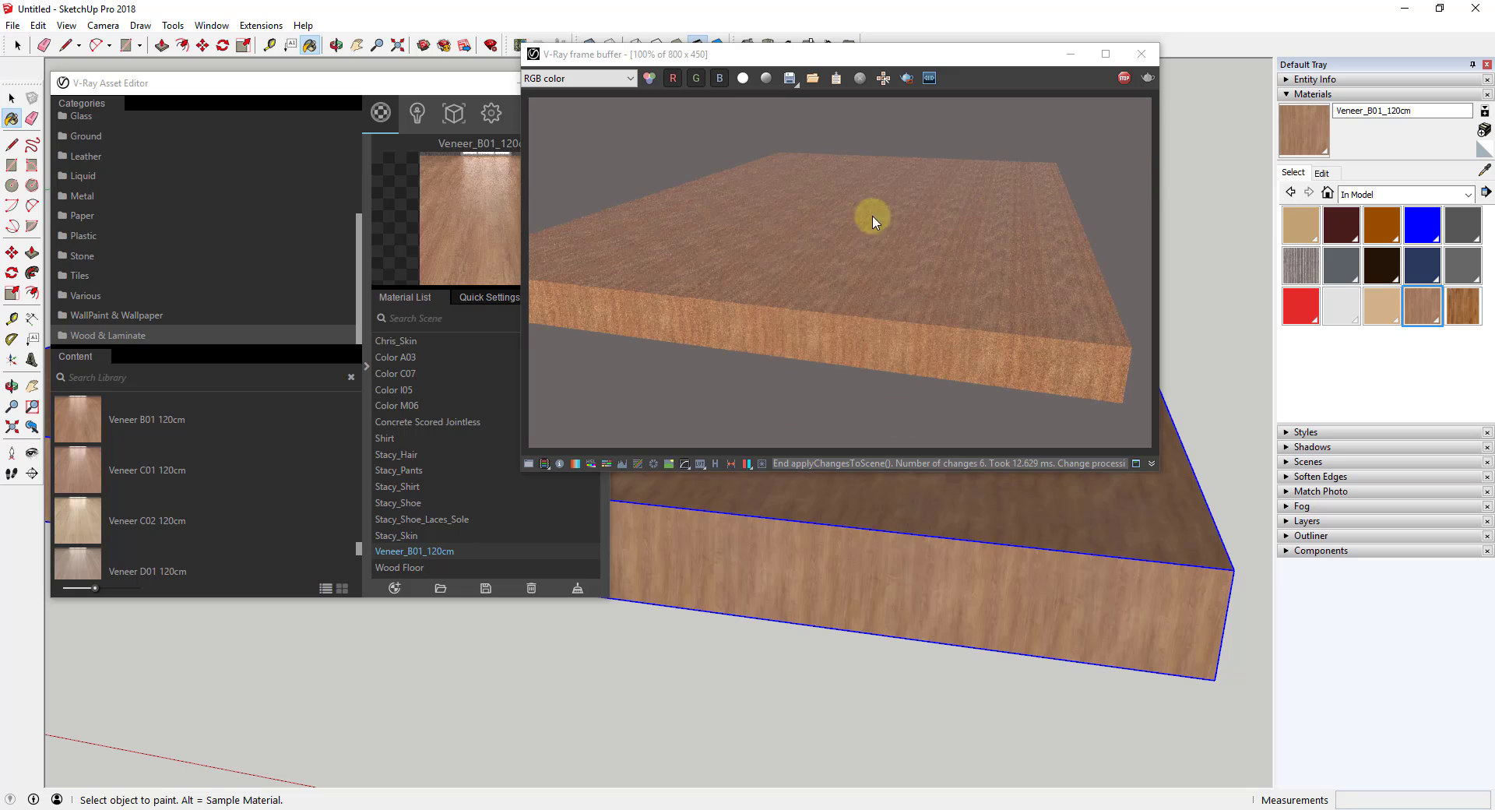
middle_click_drag(1035, 600, 1028, 561)
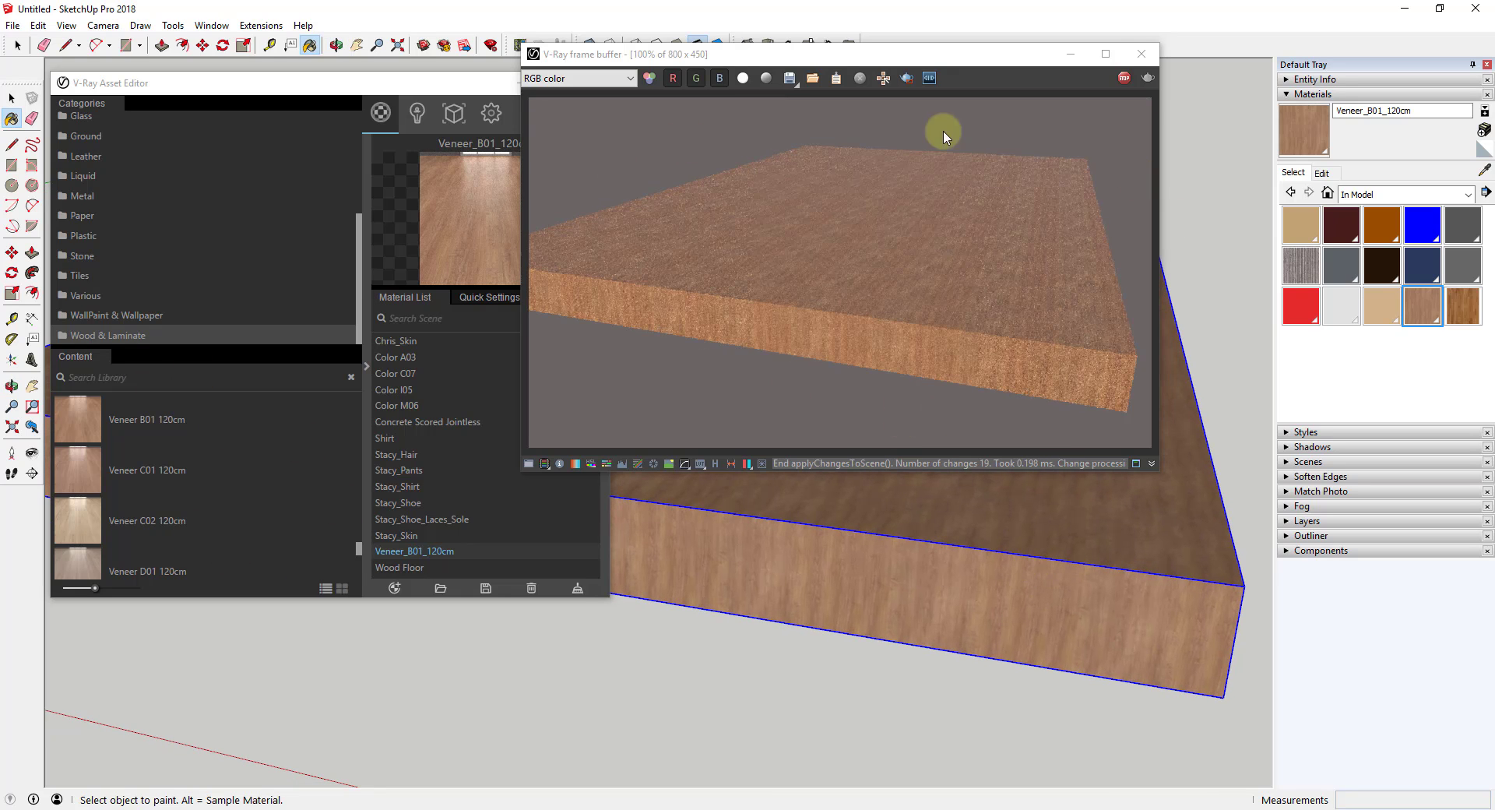
left_click_drag(778, 54, 985, 82)
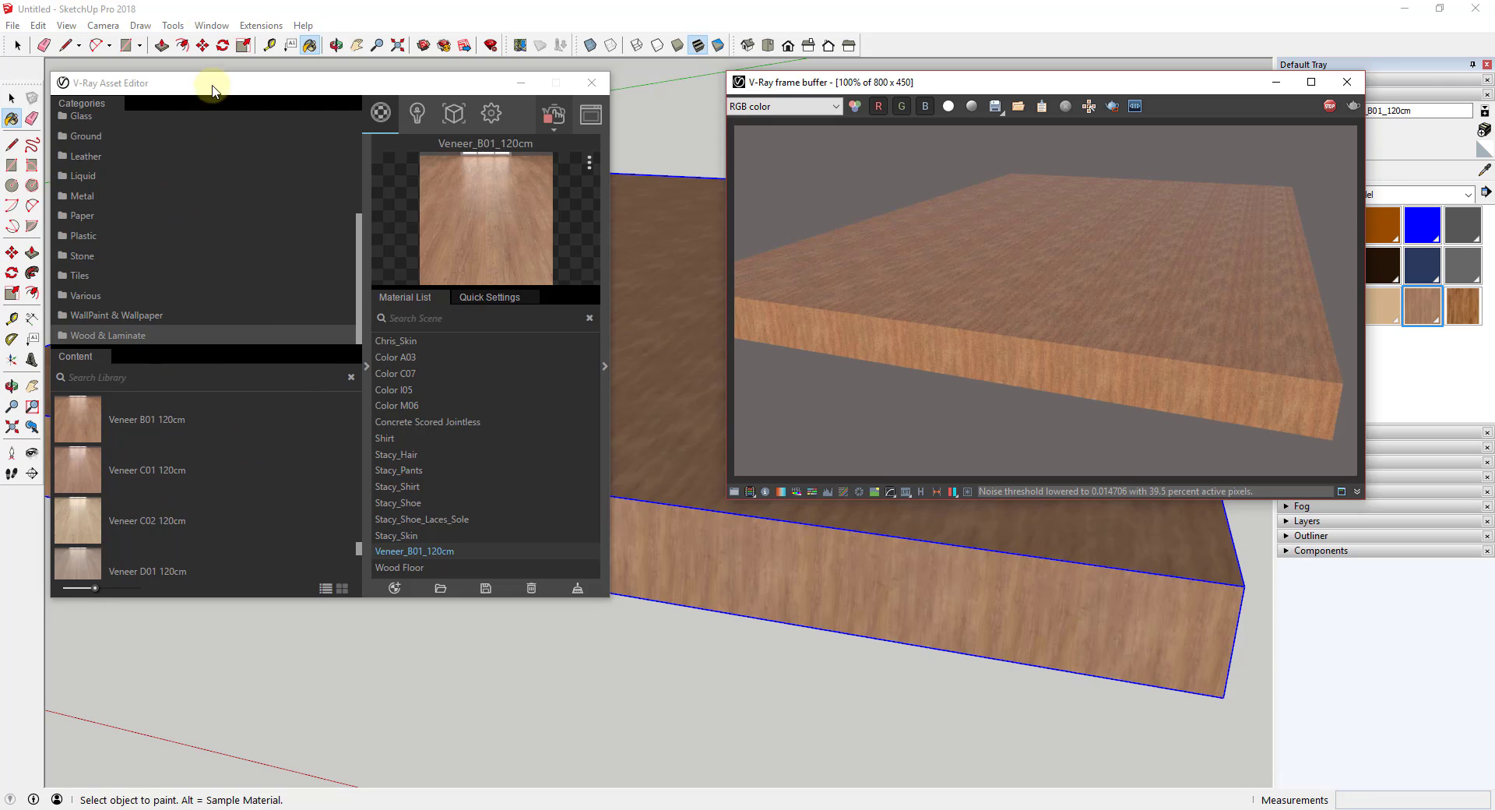
left_click_drag(206, 86, 232, 80)
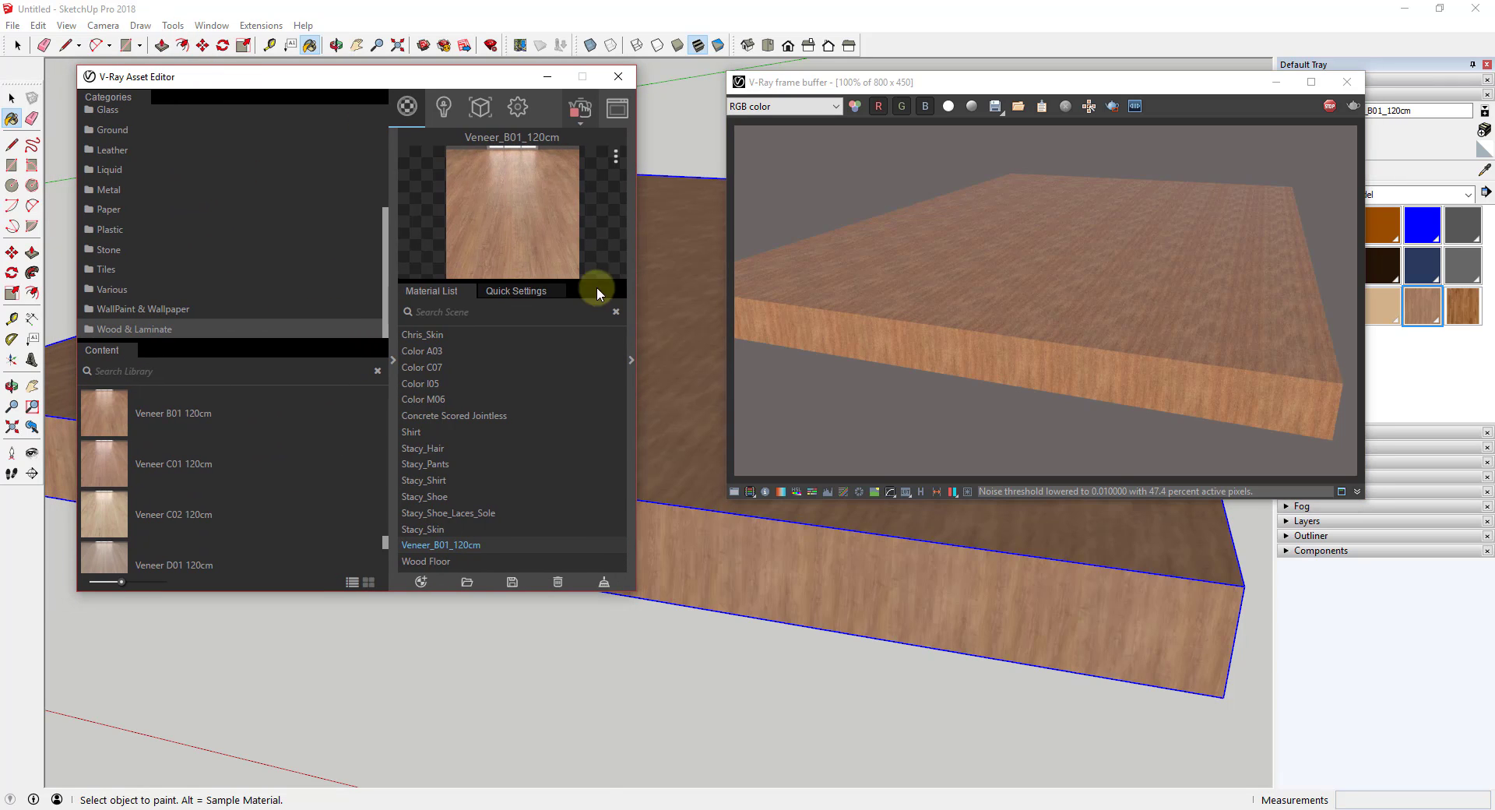
Expand the Veneer_B01_120cm material's parameters and examine its Reflection, Material Options and Maps settings.
left_click(629, 361)
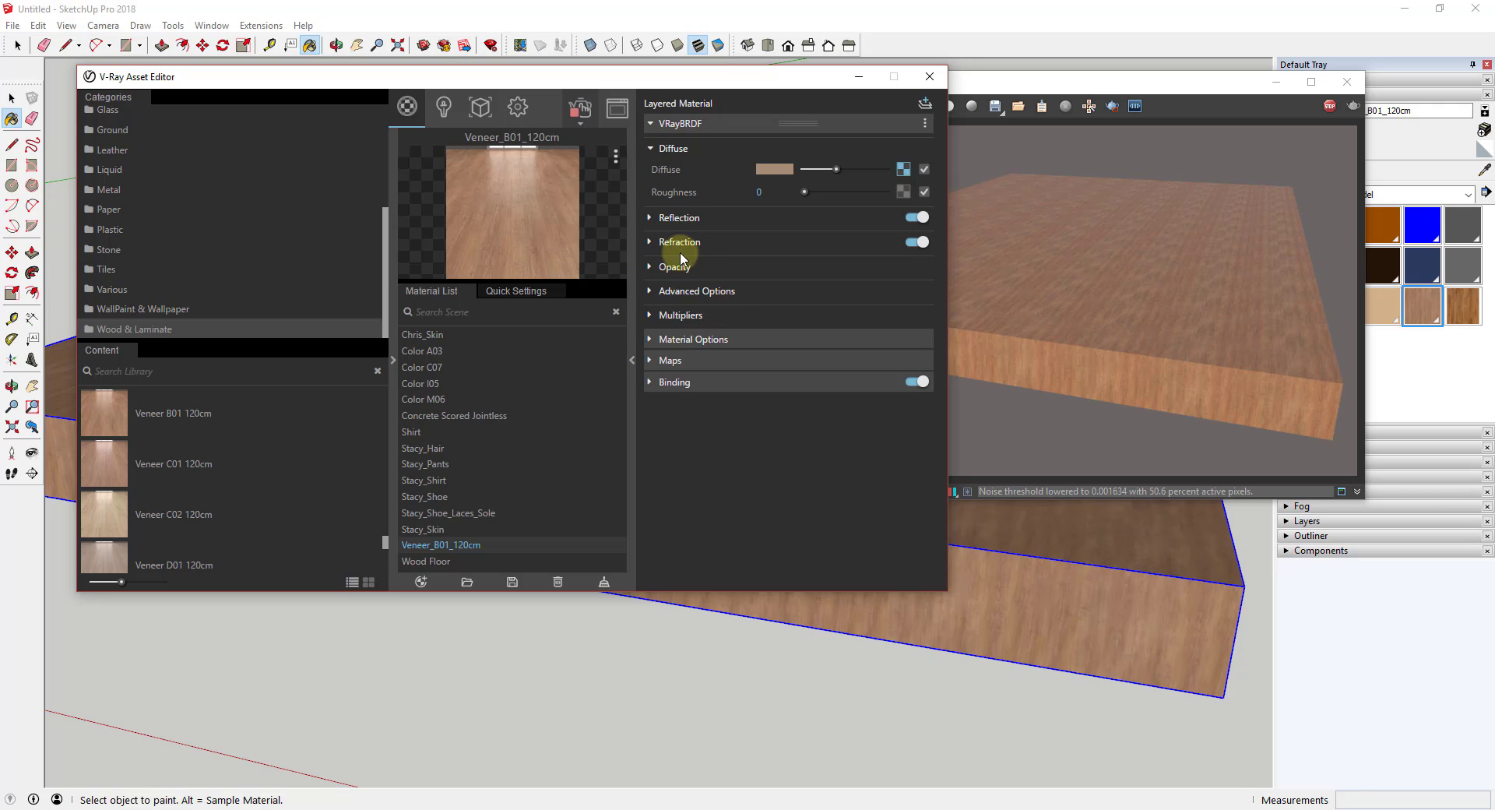
left_click(653, 218)
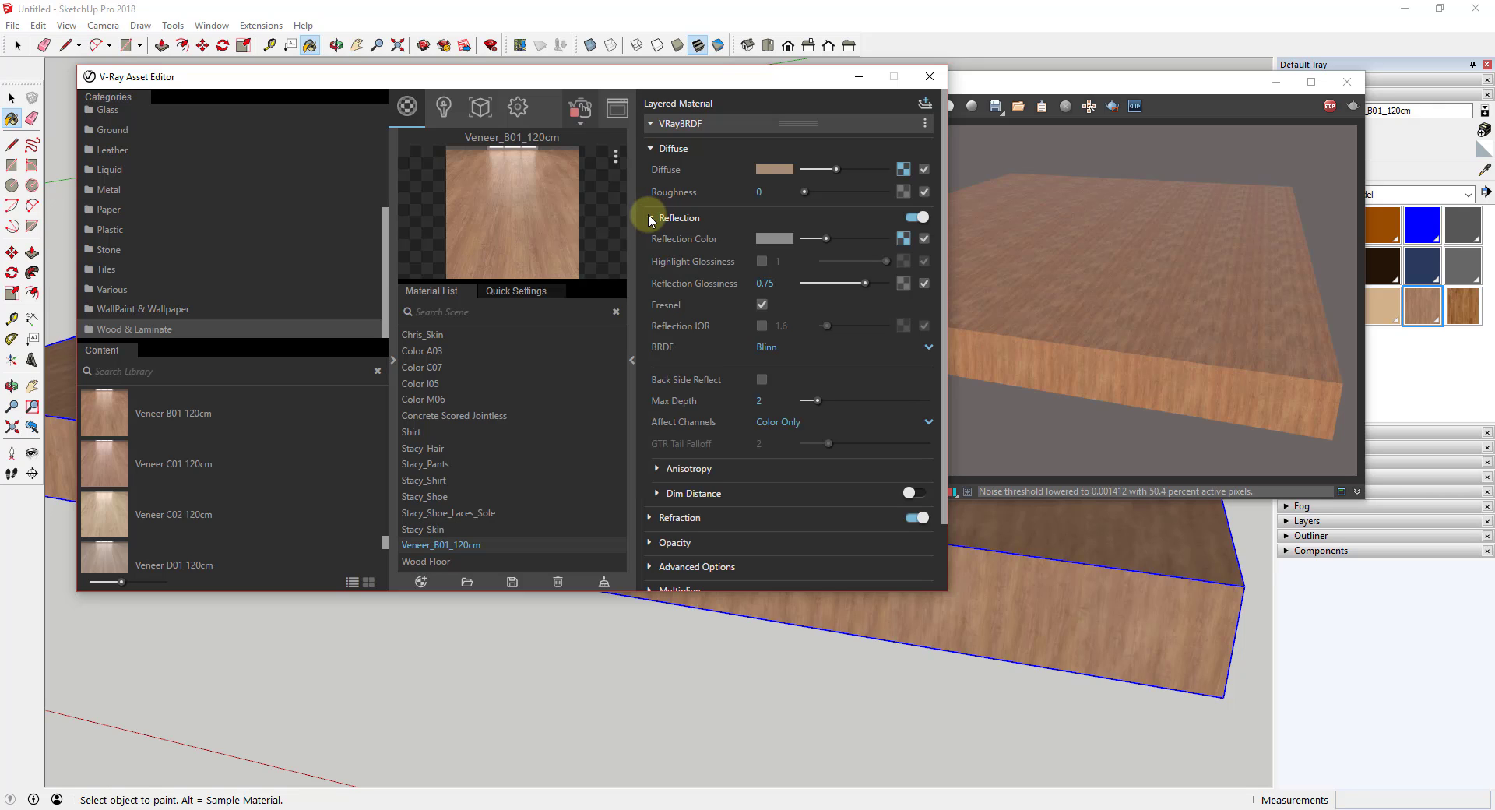
scroll(701, 460, "down", 1)
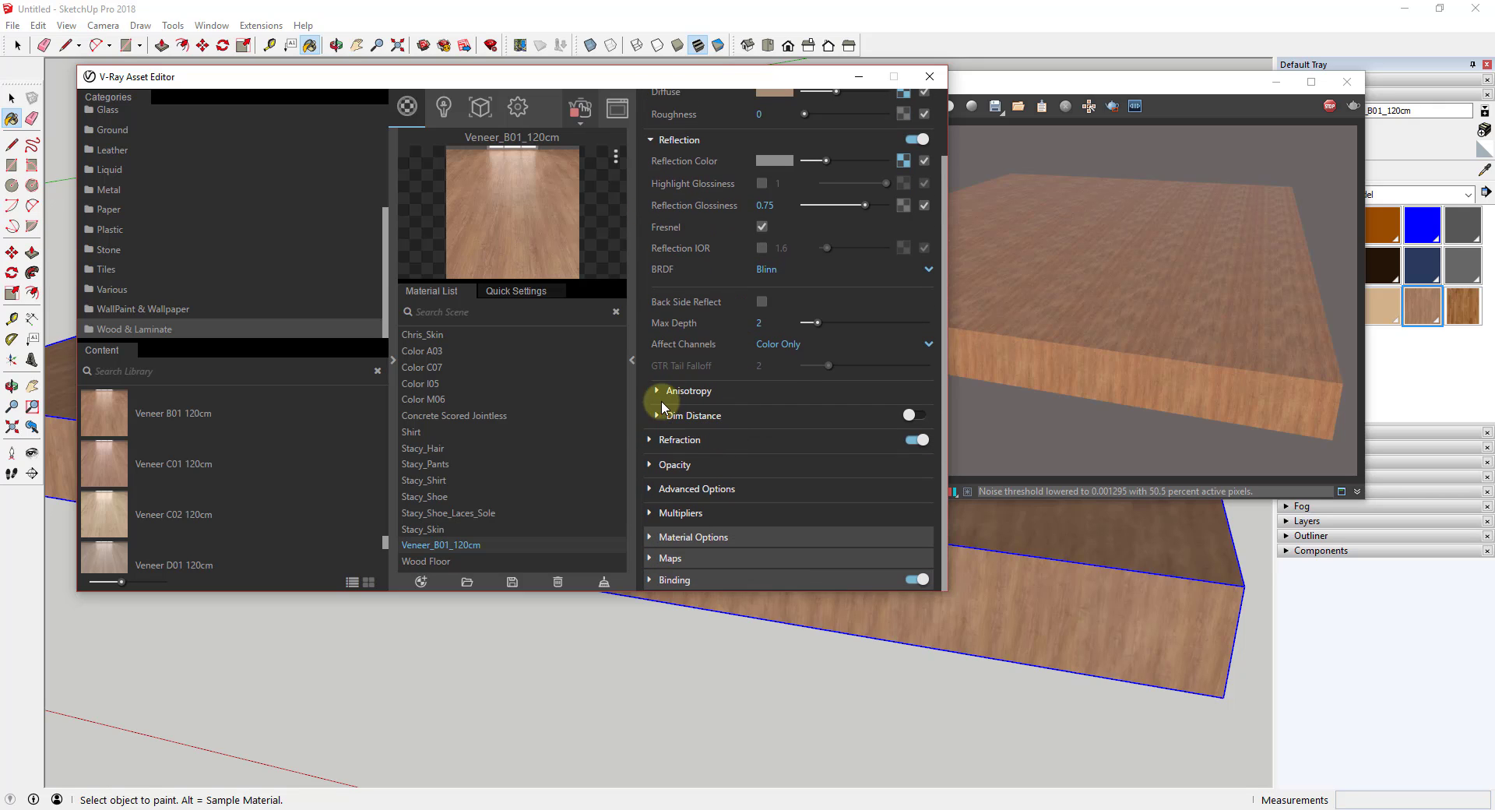
left_click(650, 538)
scroll(717, 421, "down", 1)
left_click(651, 451)
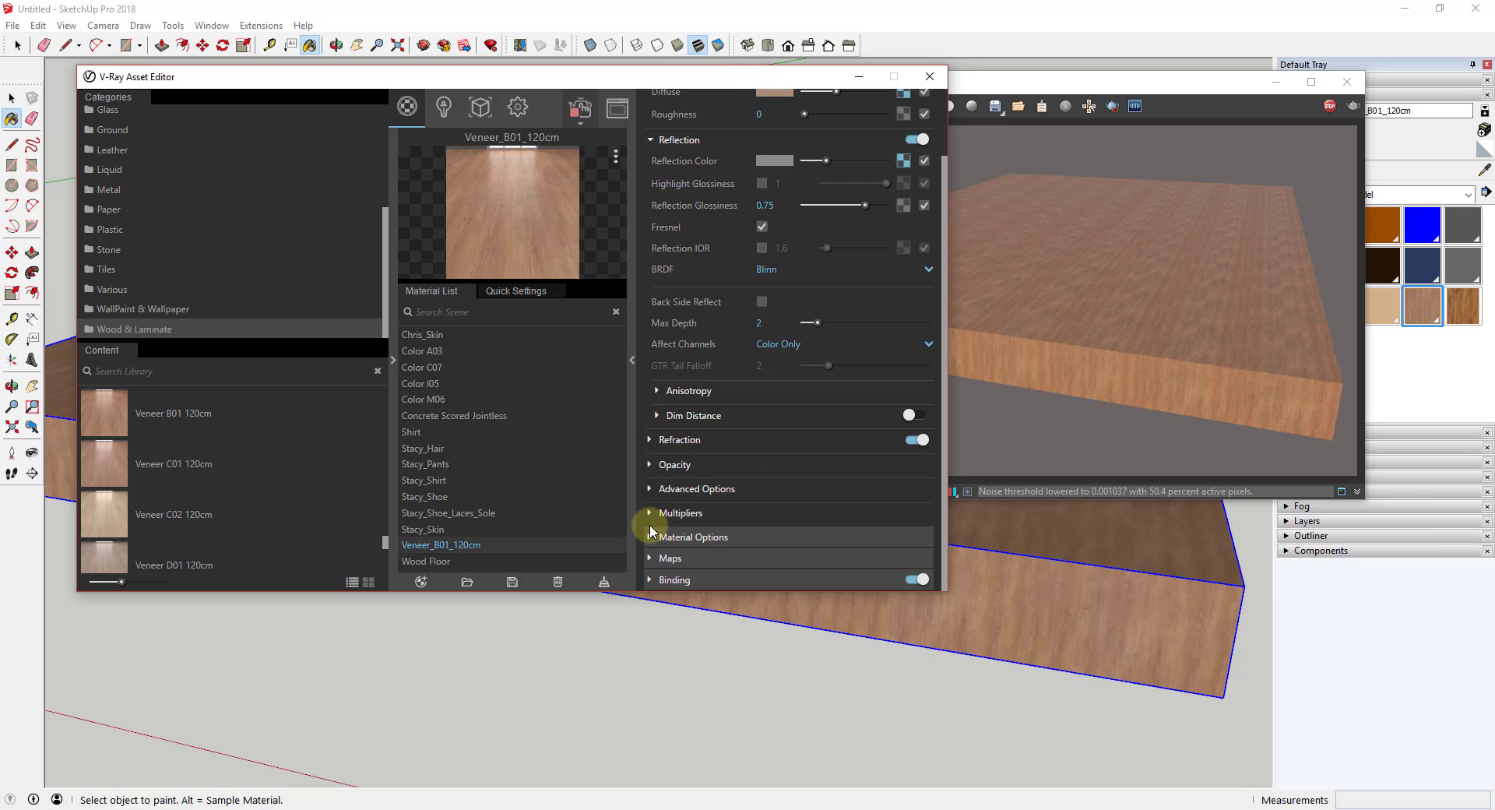
left_click(653, 558)
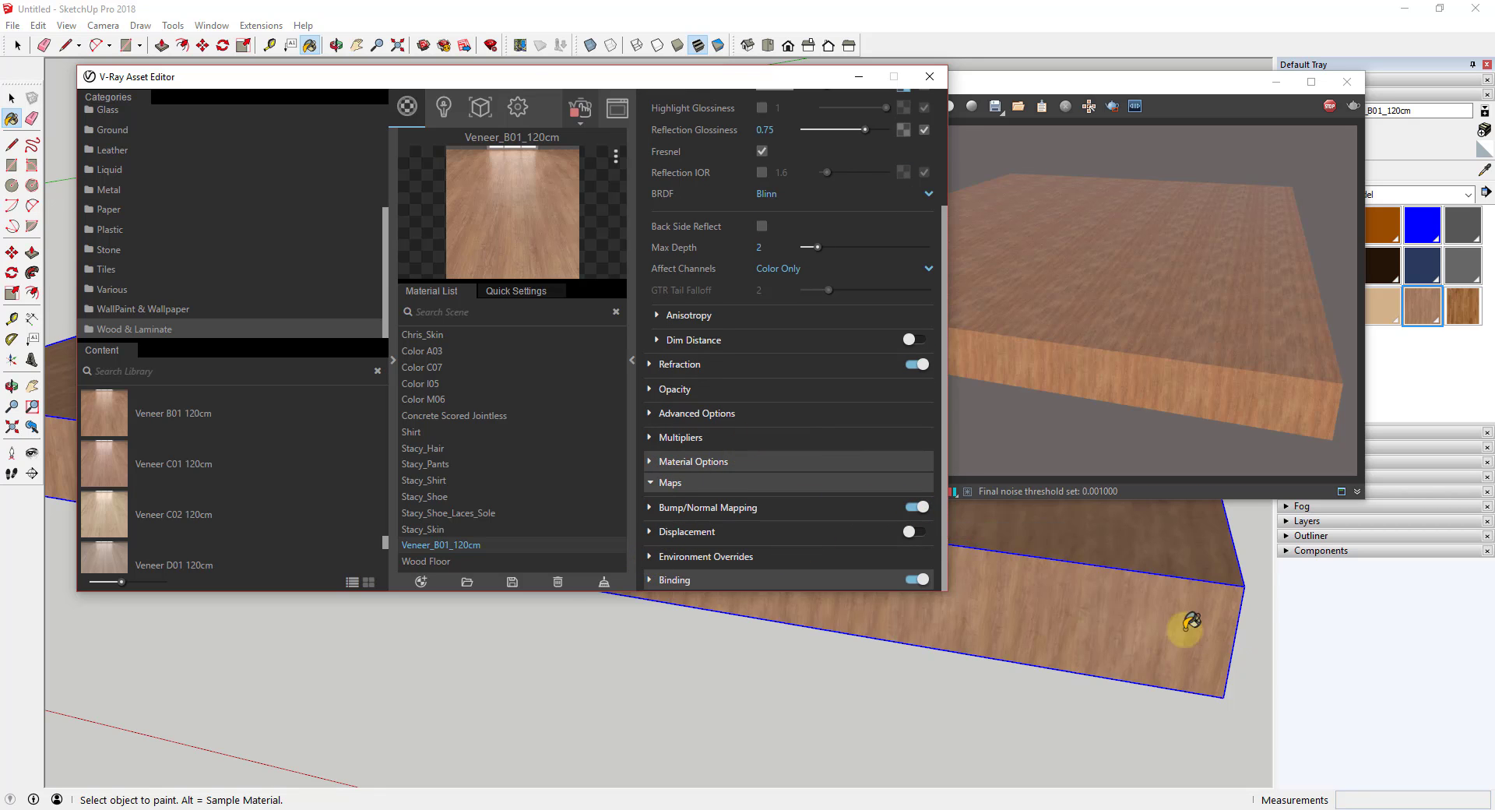
Examine the veneer's bump detail on the slab's edge and upper face in the live render from close up.
scroll(1128, 607, "up", 6)
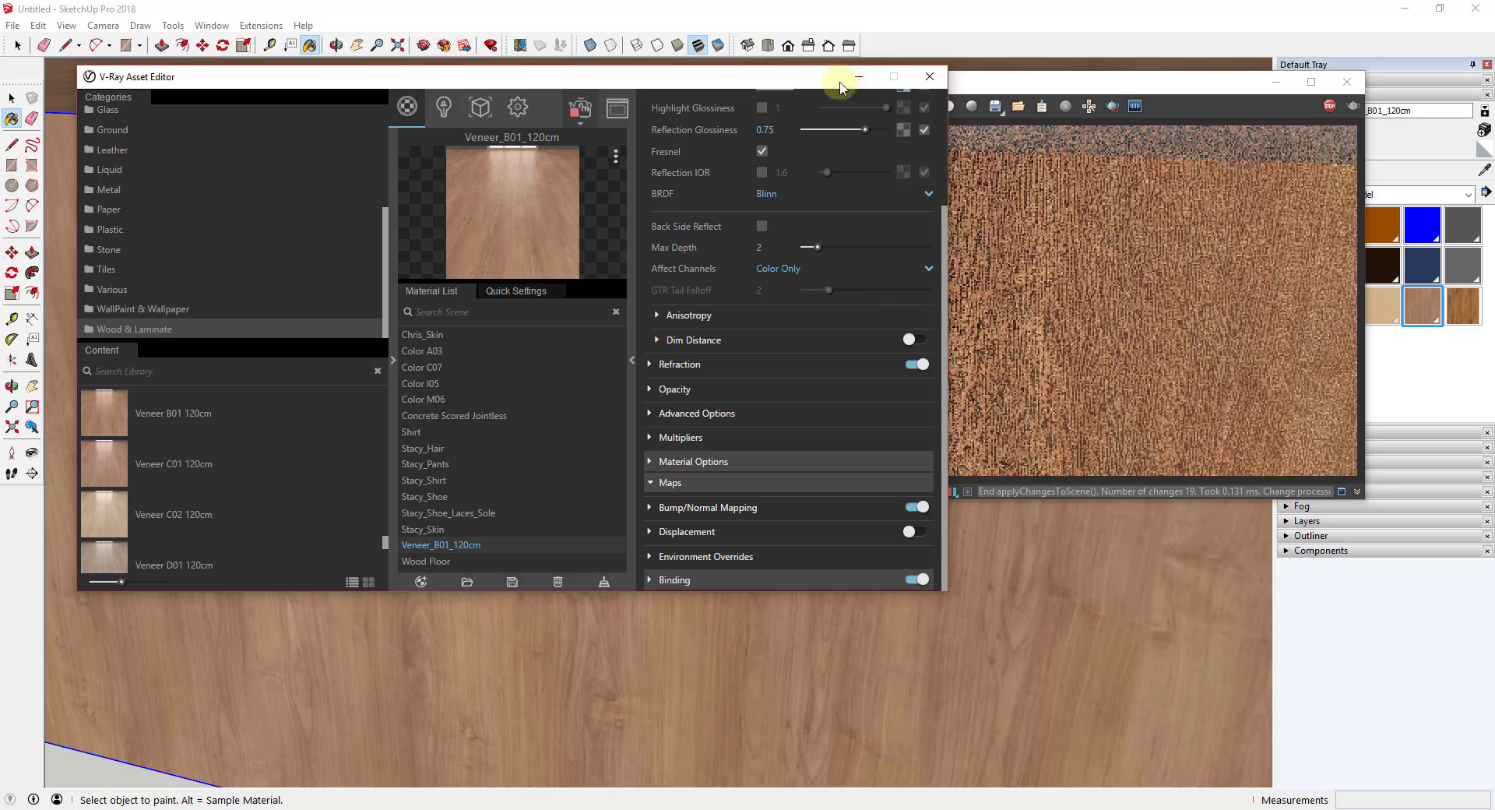
left_click_drag(834, 77, 570, 105)
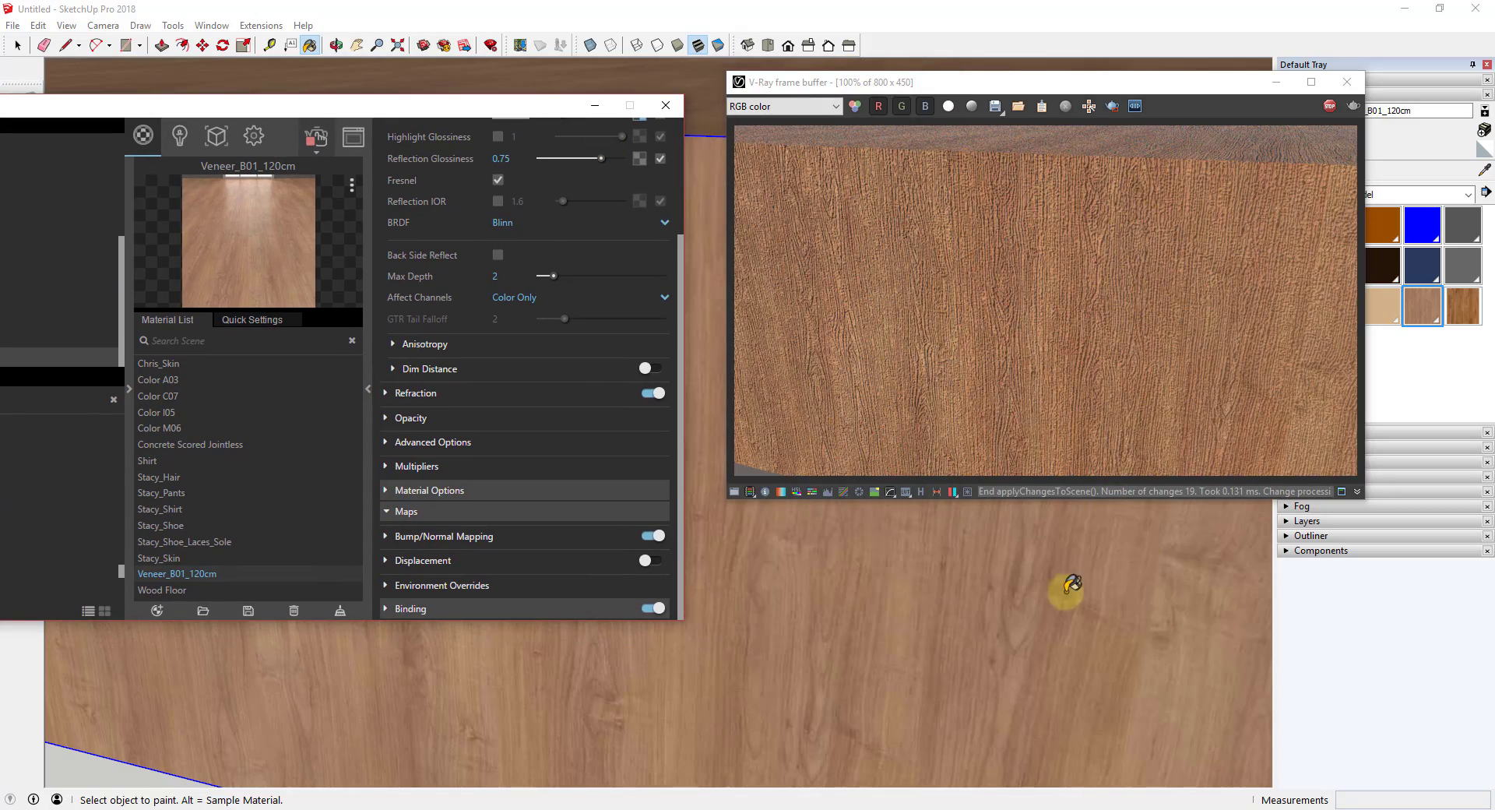
mouse_move(1068, 591)
middle_mouse_down()
mouse_move(978, 755)
mouse_move(1001, 638)
mouse_move(1098, 640)
mouse_move(1057, 611)
middle_mouse_up()
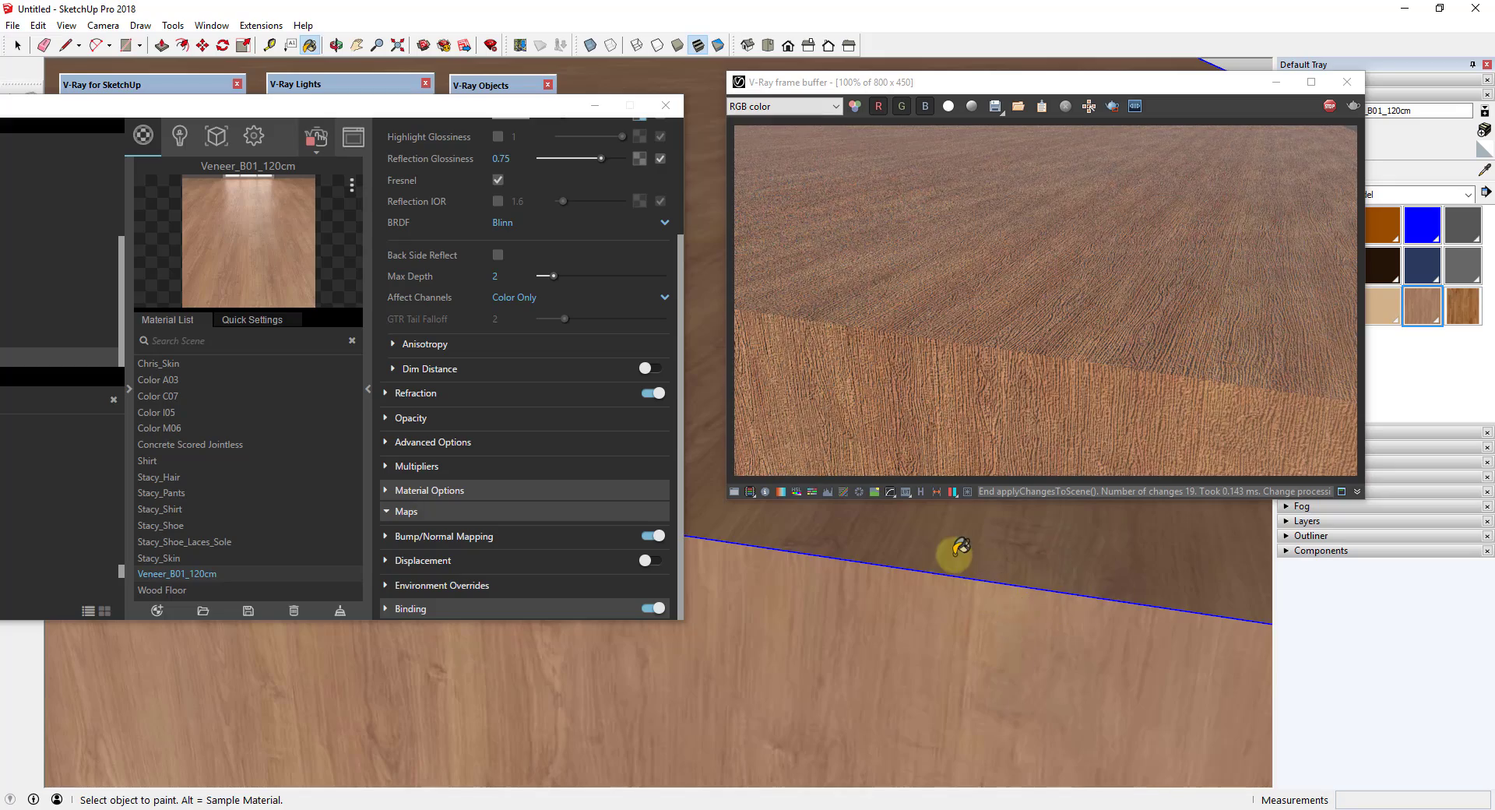
middle_click_drag(1055, 554, 1043, 539, "shift")
scroll(1044, 539, "down", 3)
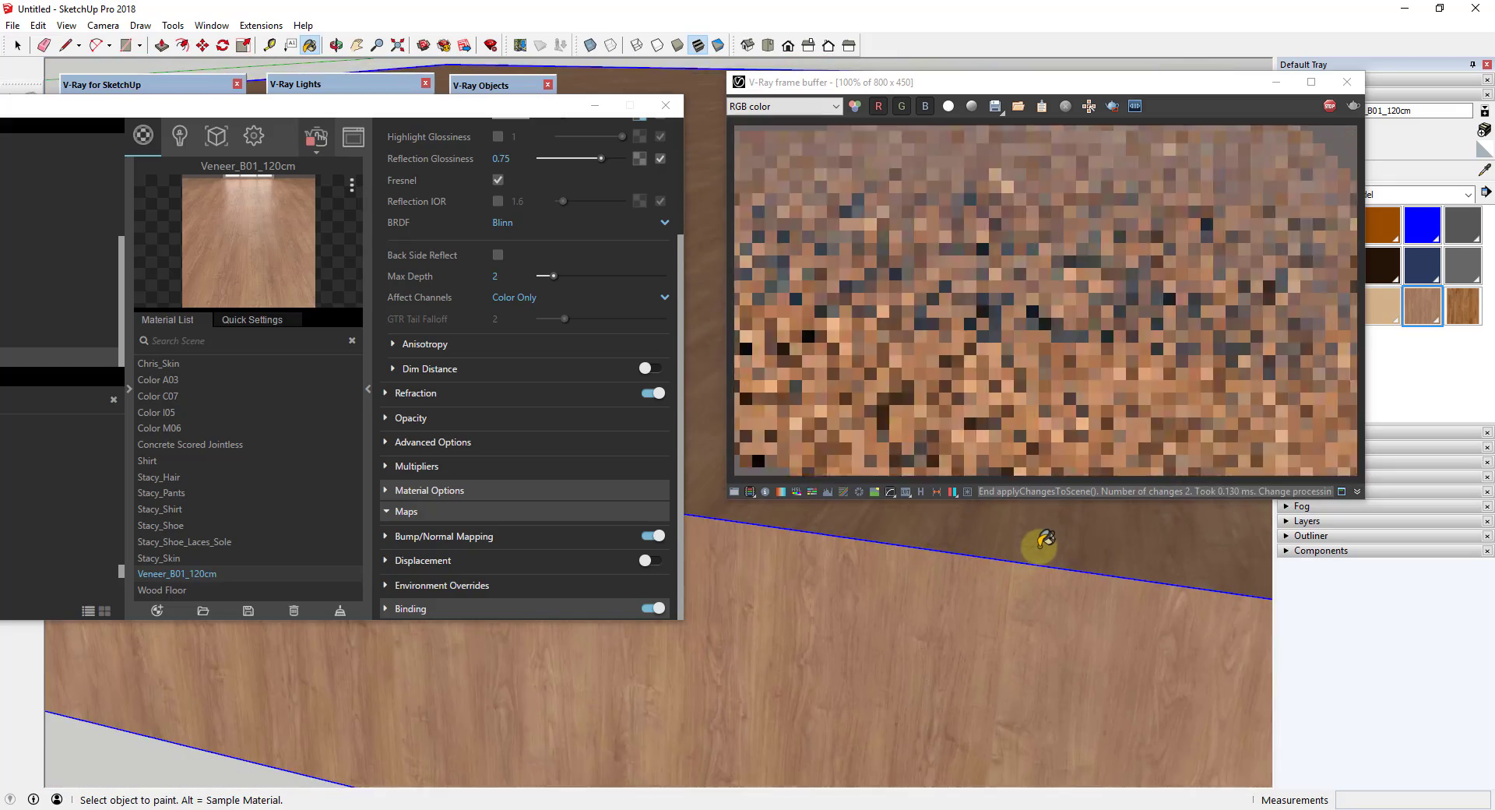
left_click_drag(381, 113, 603, 63)
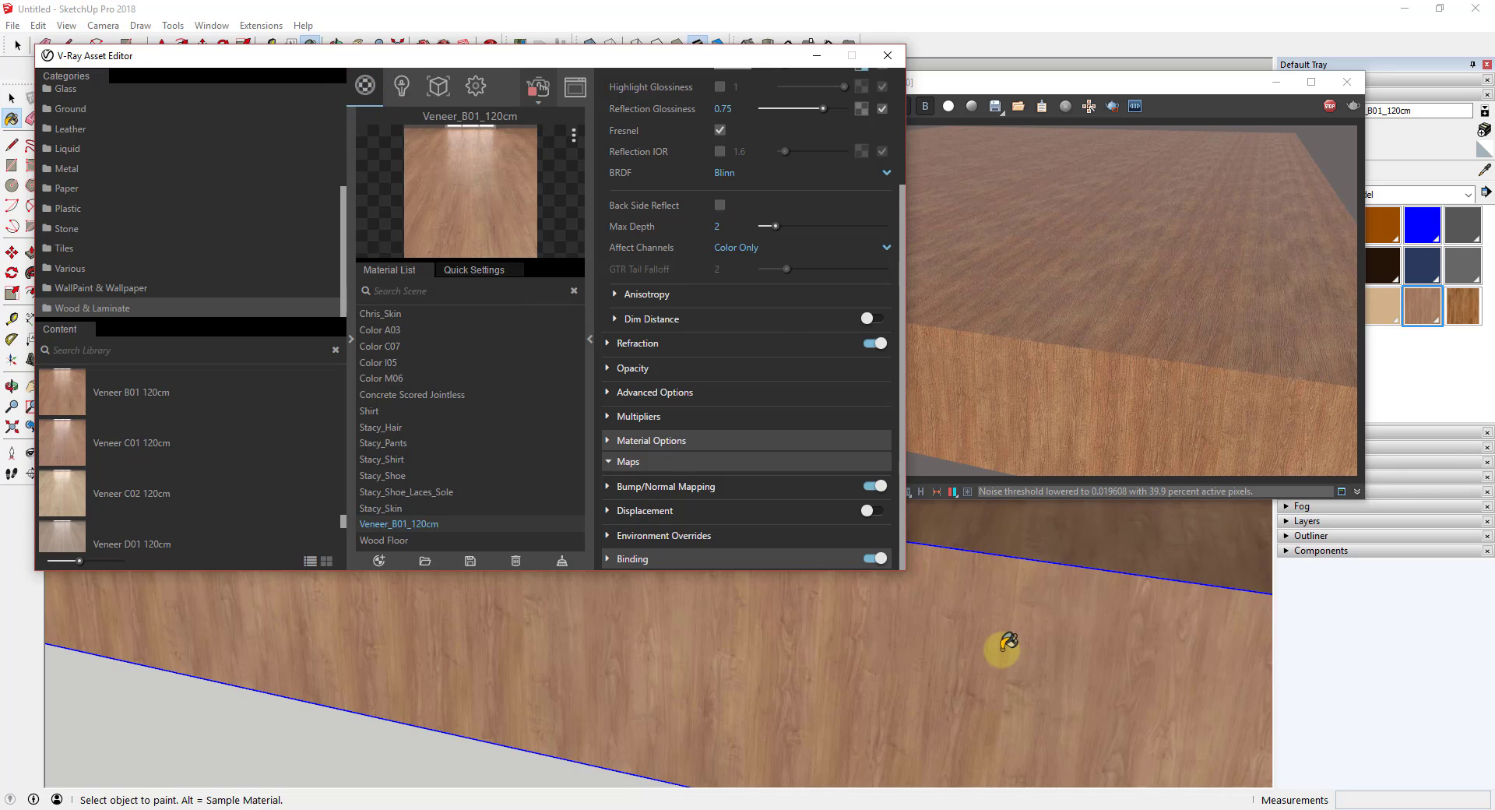
Show only the scene's light list in a compact Asset Editor and arrange it and the frame buffer around the slab.
scroll(1001, 650, "down", 3)
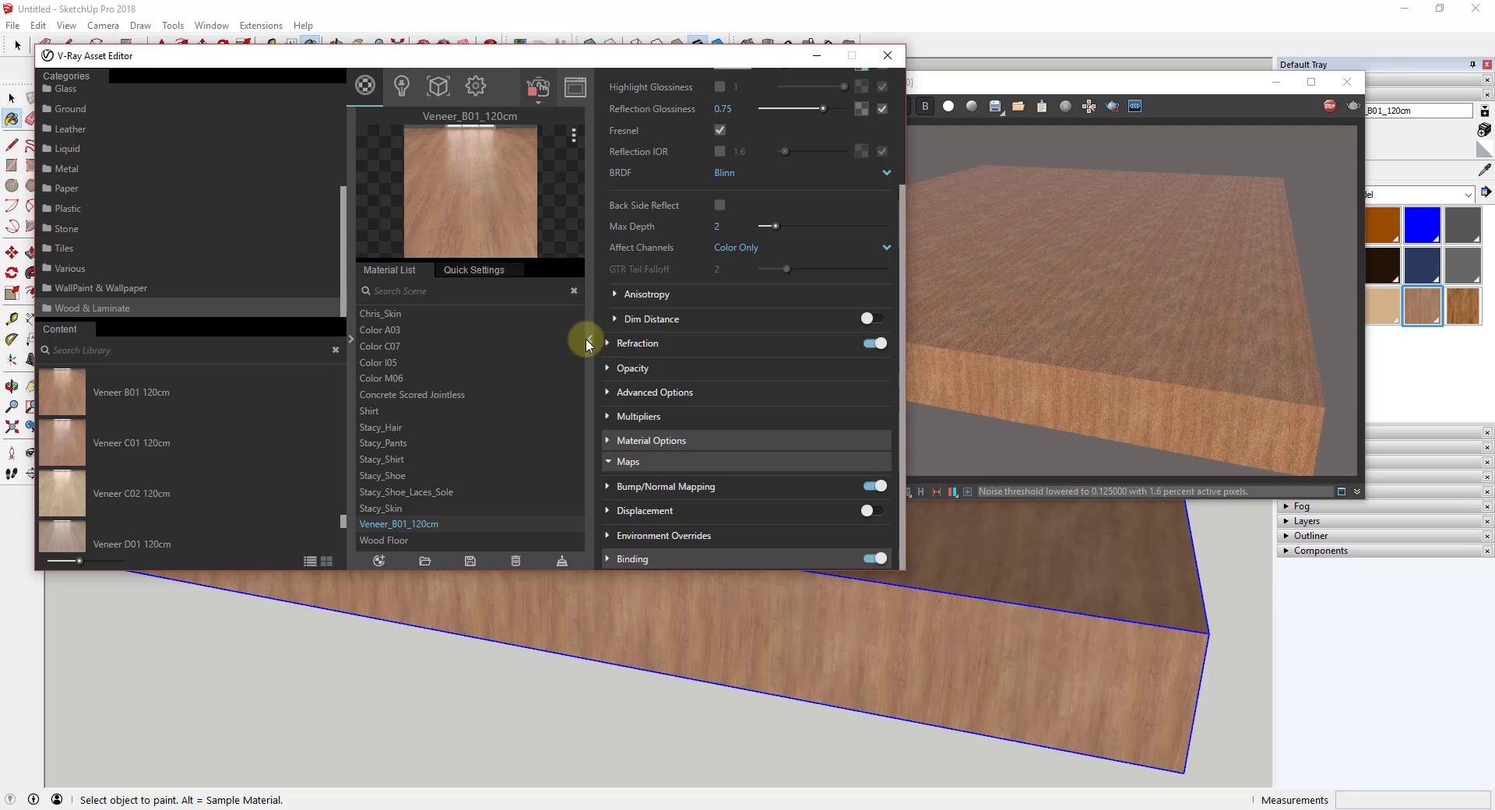
left_click(587, 338)
left_click(402, 89)
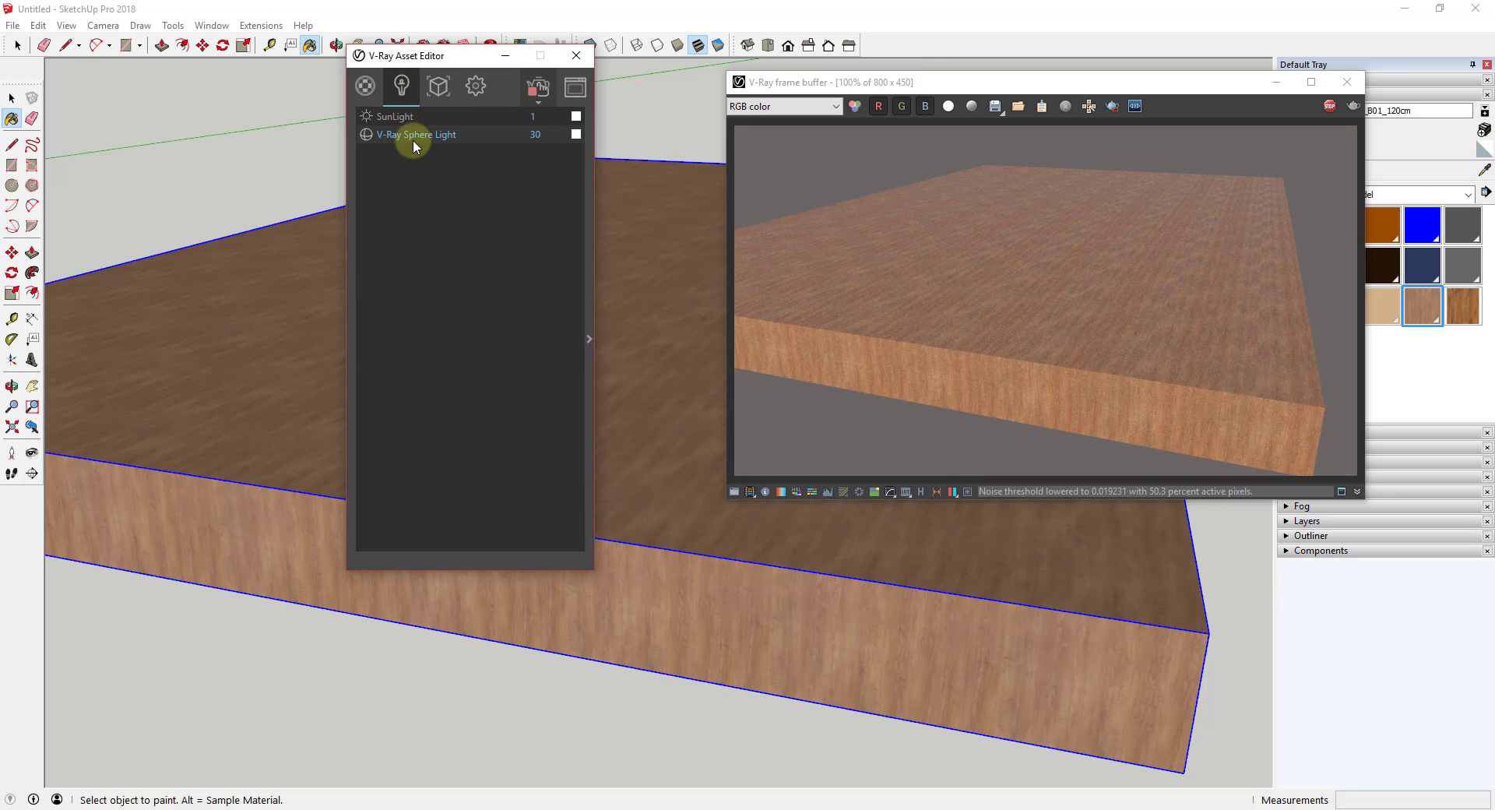
left_click_drag(405, 56, 132, 91)
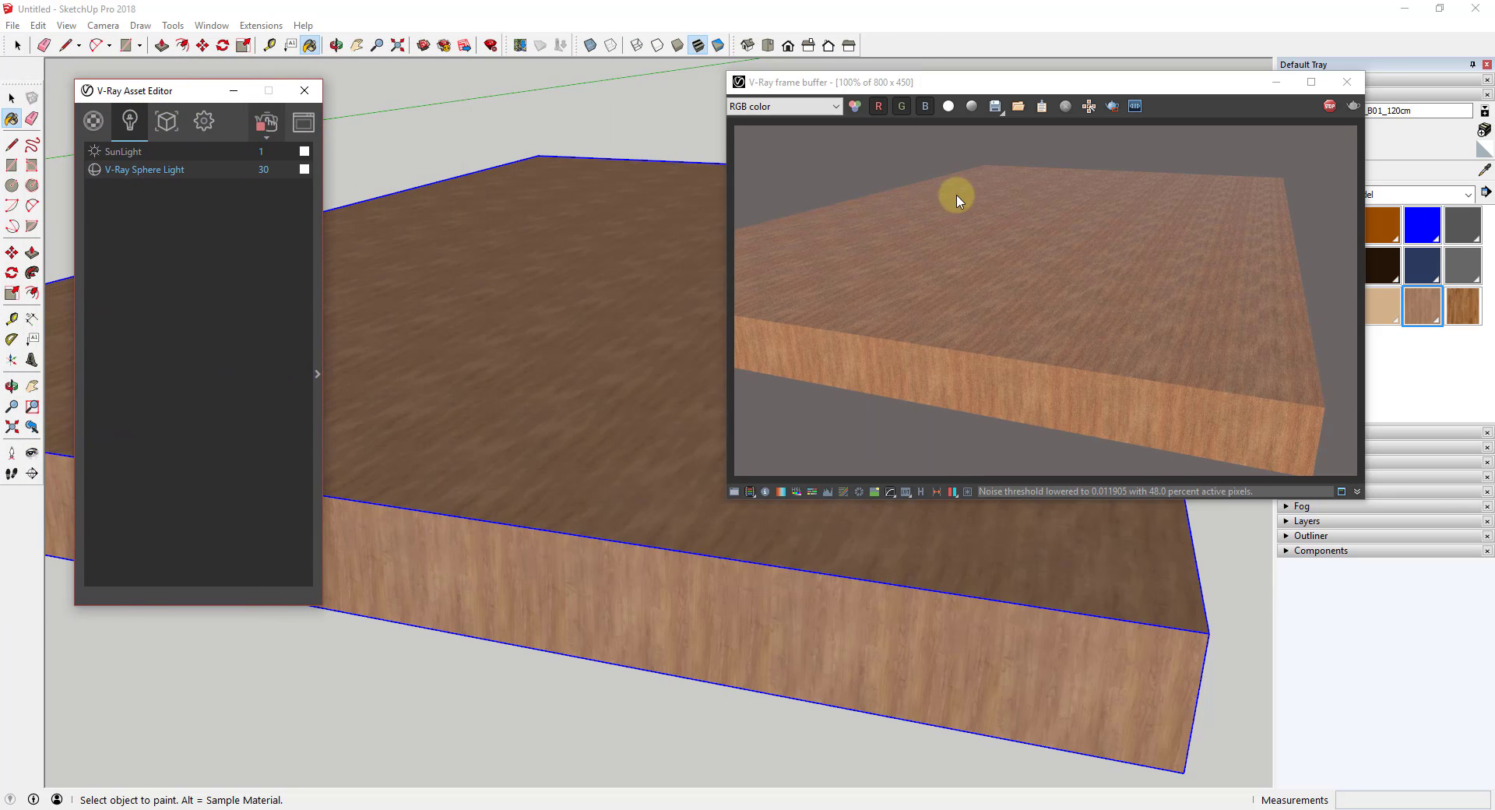
left_click_drag(1023, 82, 852, 276)
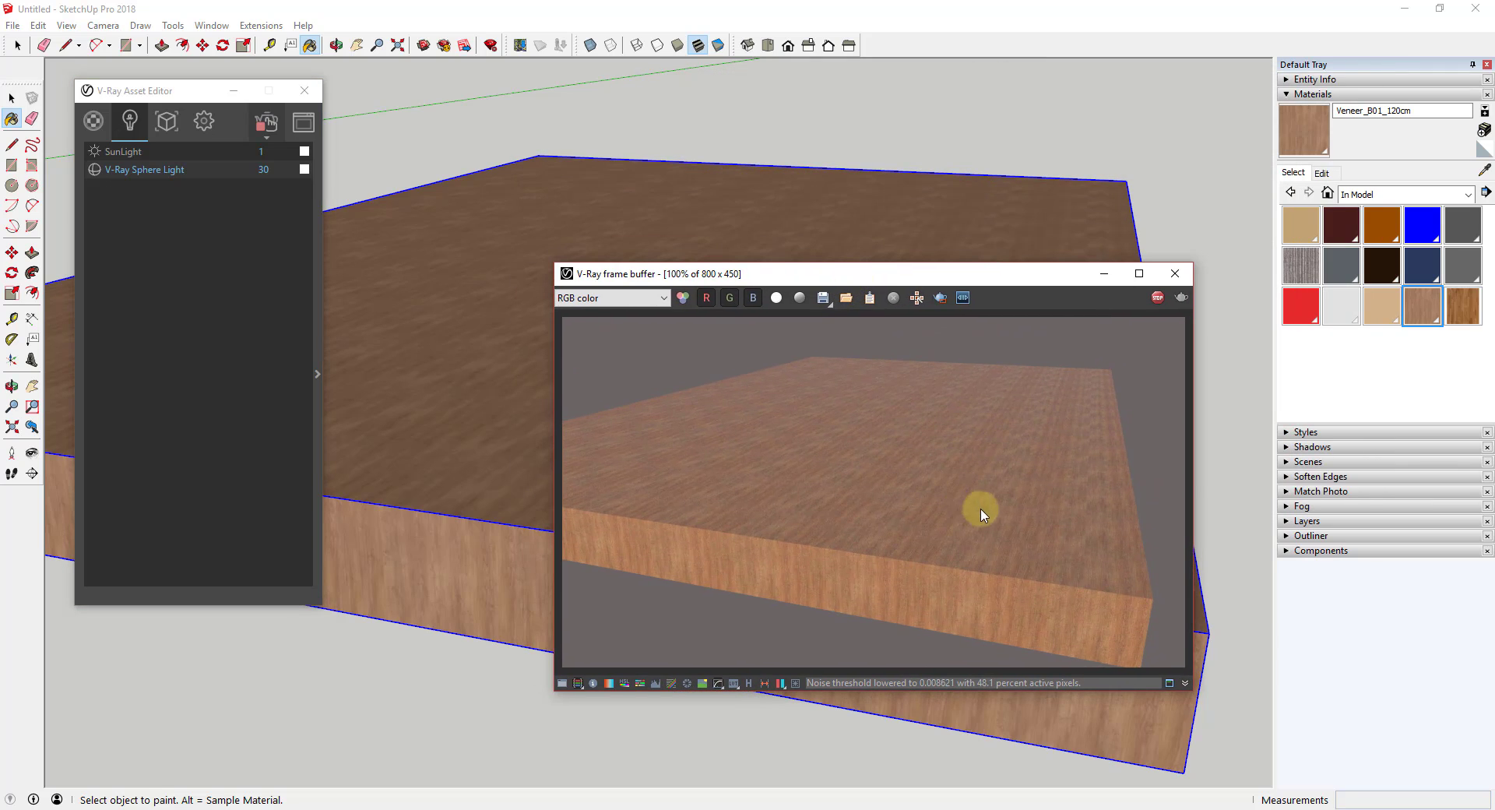
scroll(697, 343, "down", 5)
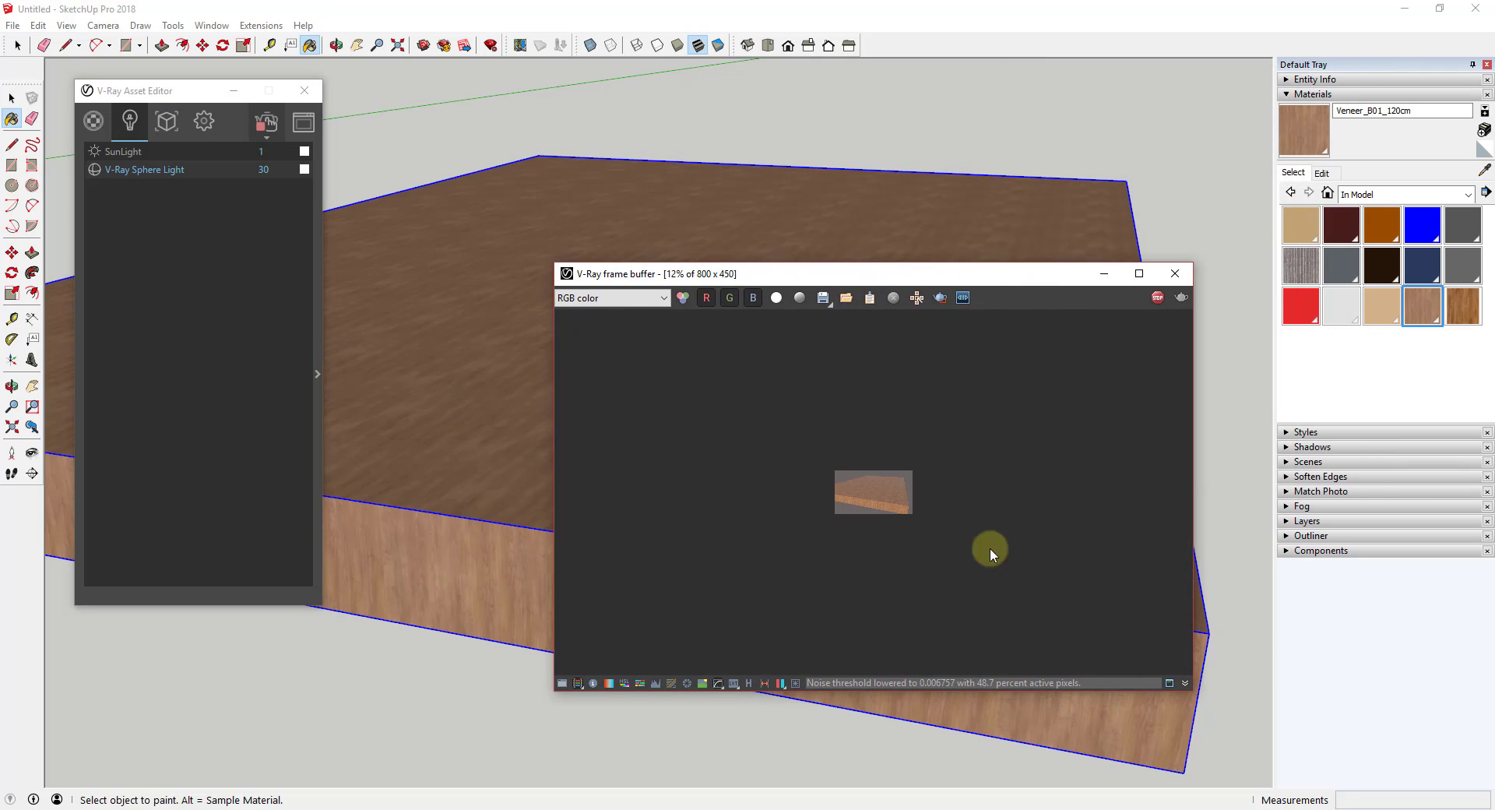
scroll(989, 548, "up", 5)
Set the Veneer_B01_120cm texture's size to 10' by 10' and examine the slab's grain in the live render.
key("space")
scroll(475, 319, "down", 3)
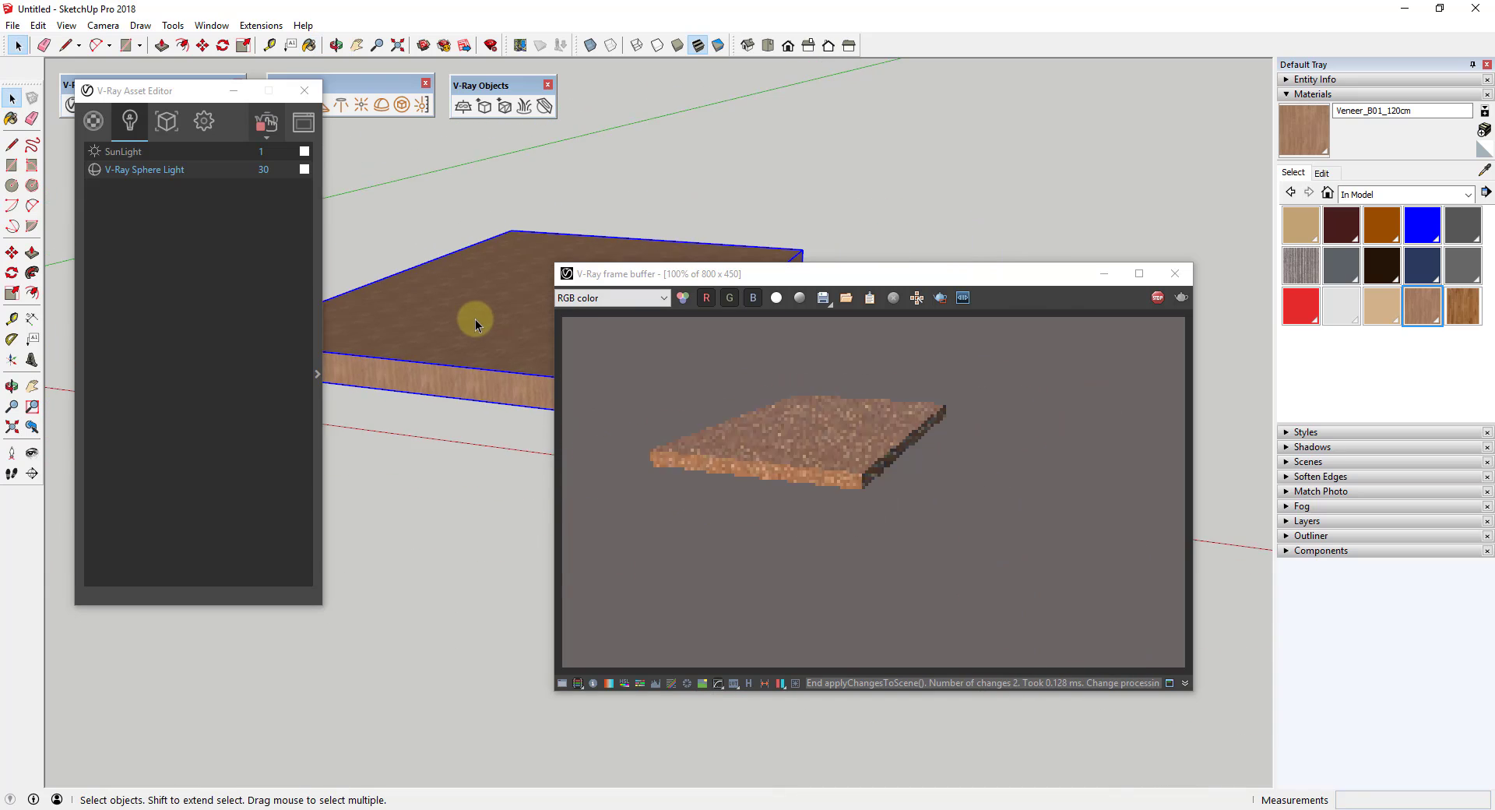
middle_click_drag(416, 316, 410, 321)
scroll(402, 335, "up", 5)
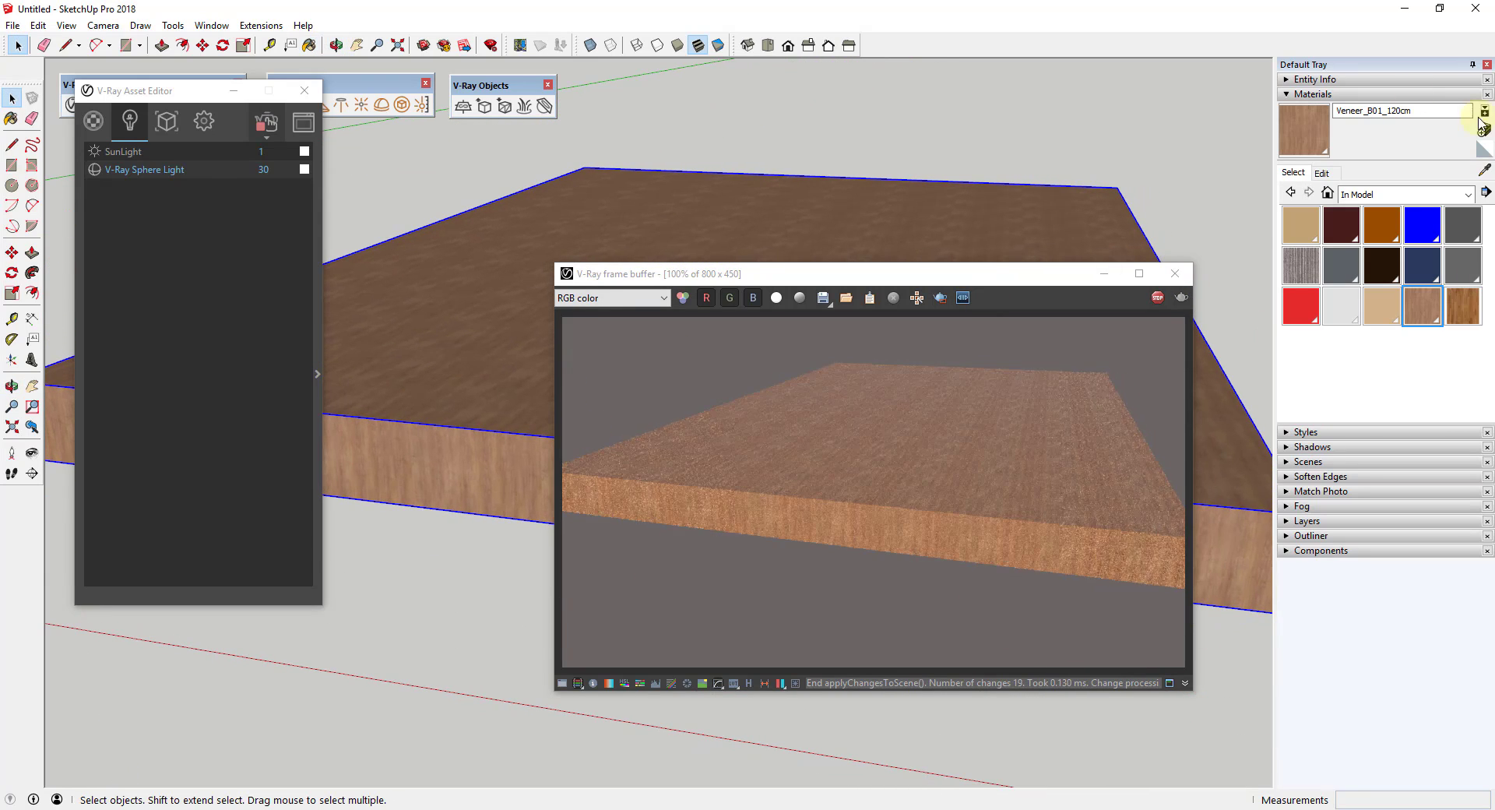
left_click(1321, 173)
left_click(1323, 349)
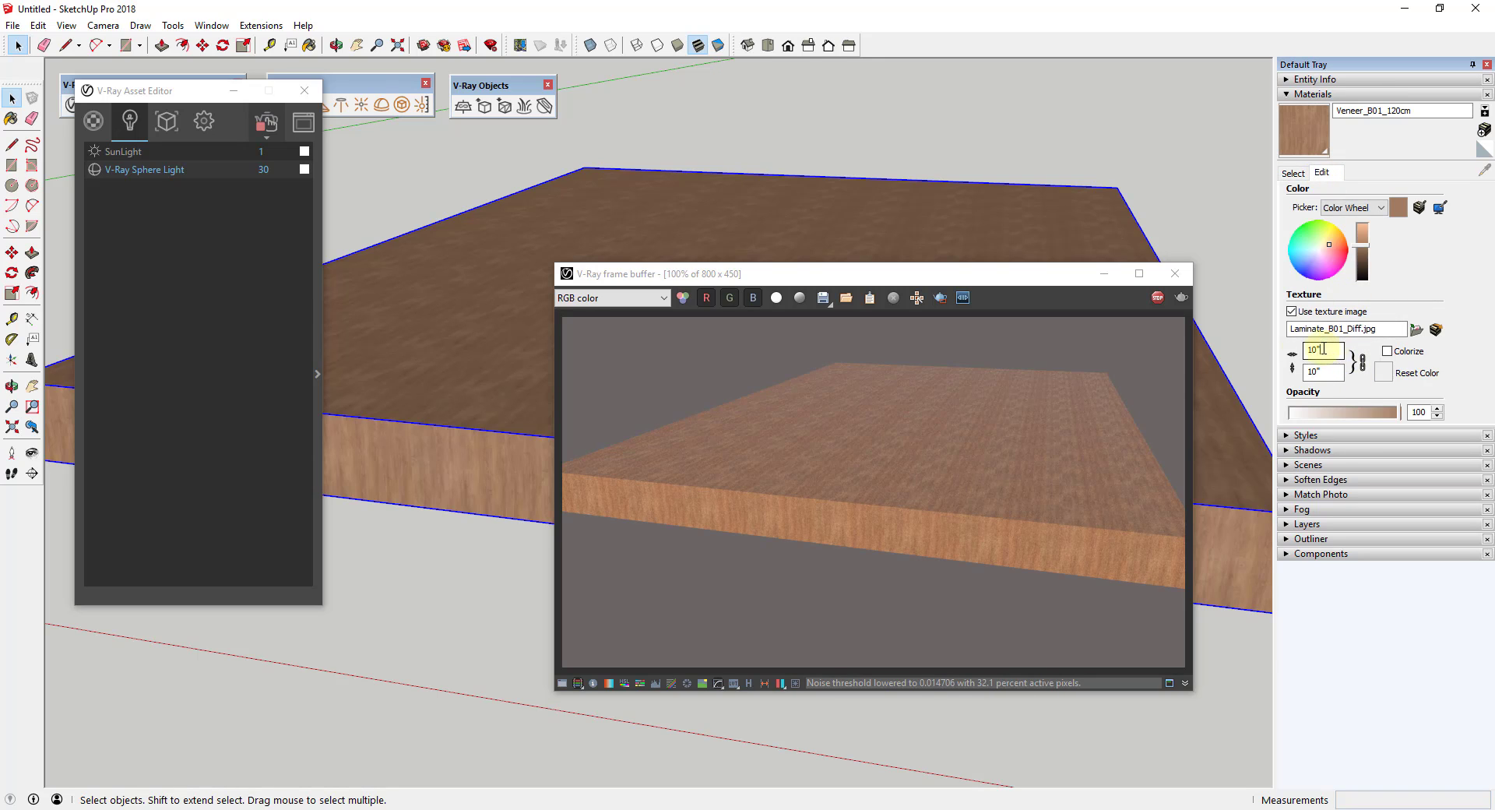
type("0'")
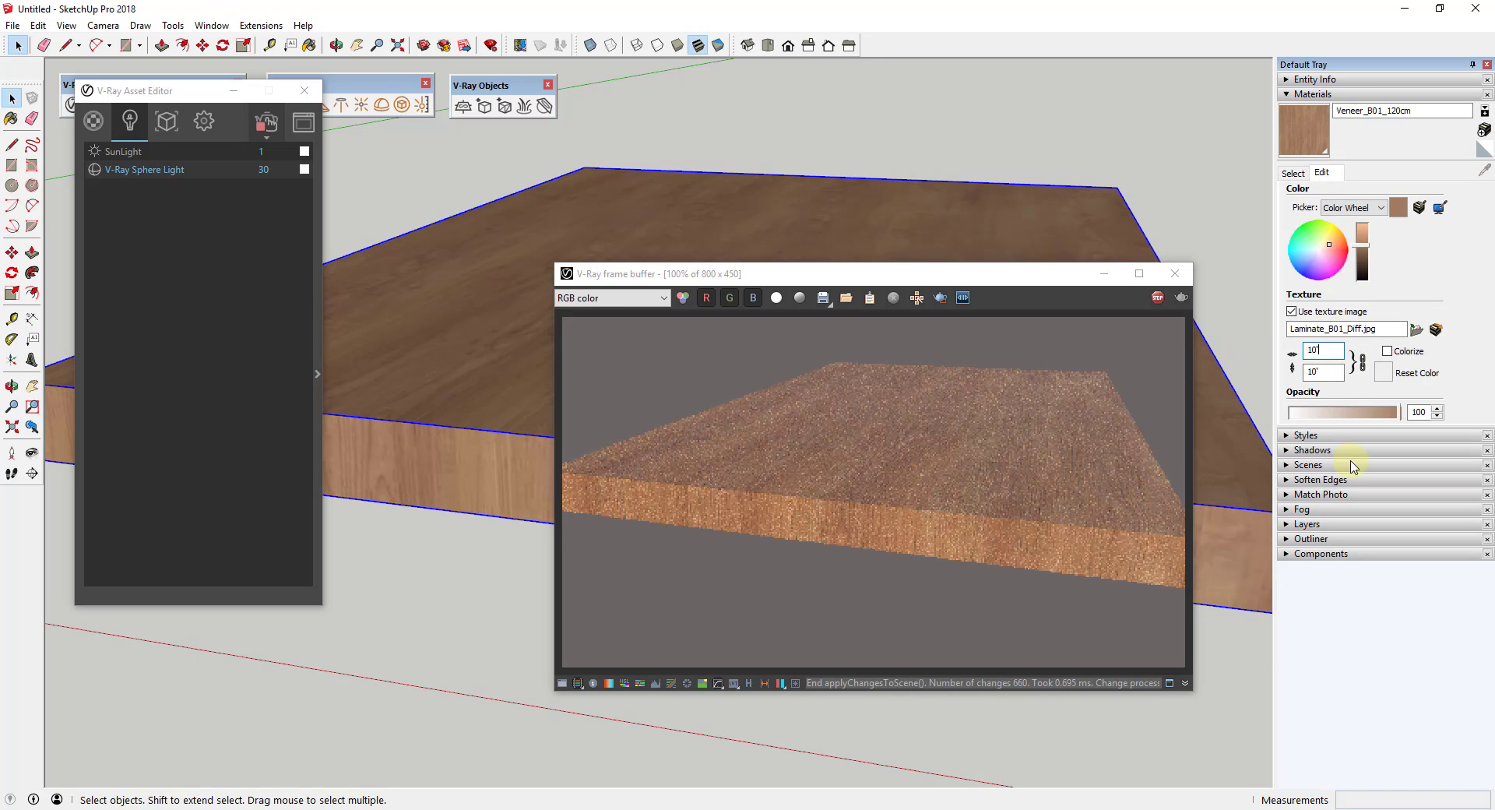
middle_click_drag(524, 374, 418, 387)
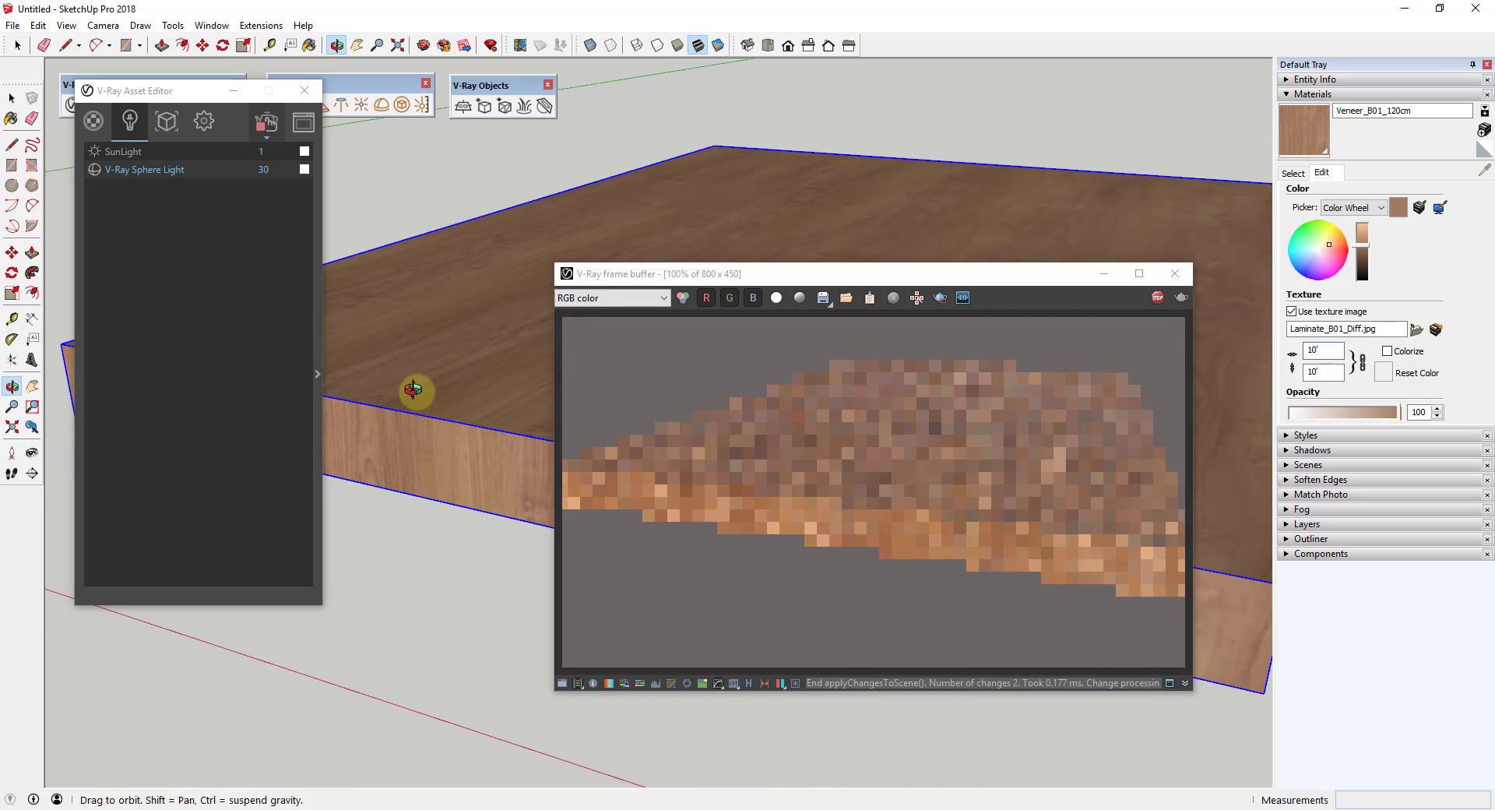
mouse_move(1241, 491)
middle_mouse_down()
mouse_move(1202, 457)
mouse_move(1218, 431)
mouse_move(1204, 428)
middle_mouse_up()
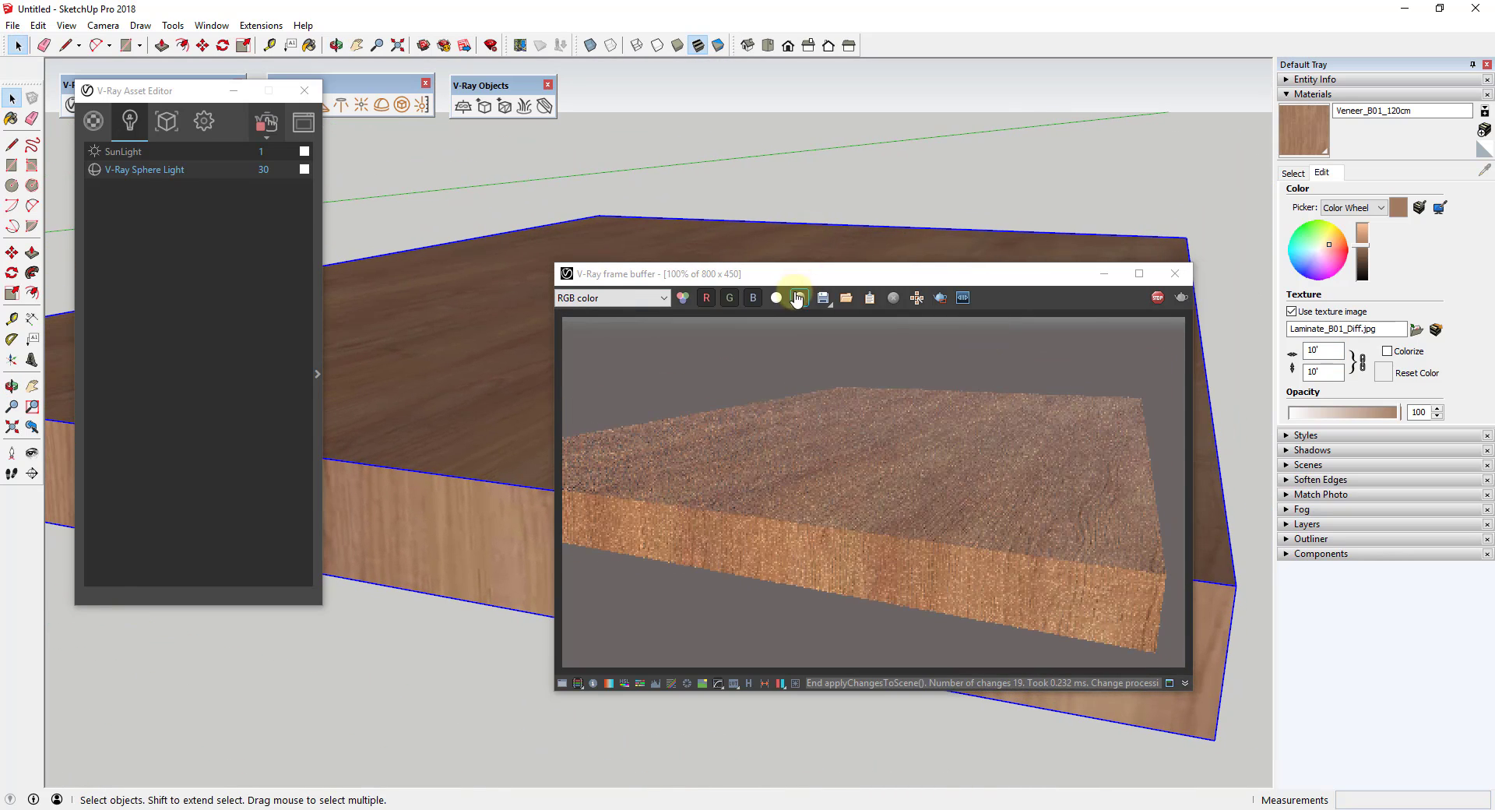
left_click_drag(792, 282, 789, 320)
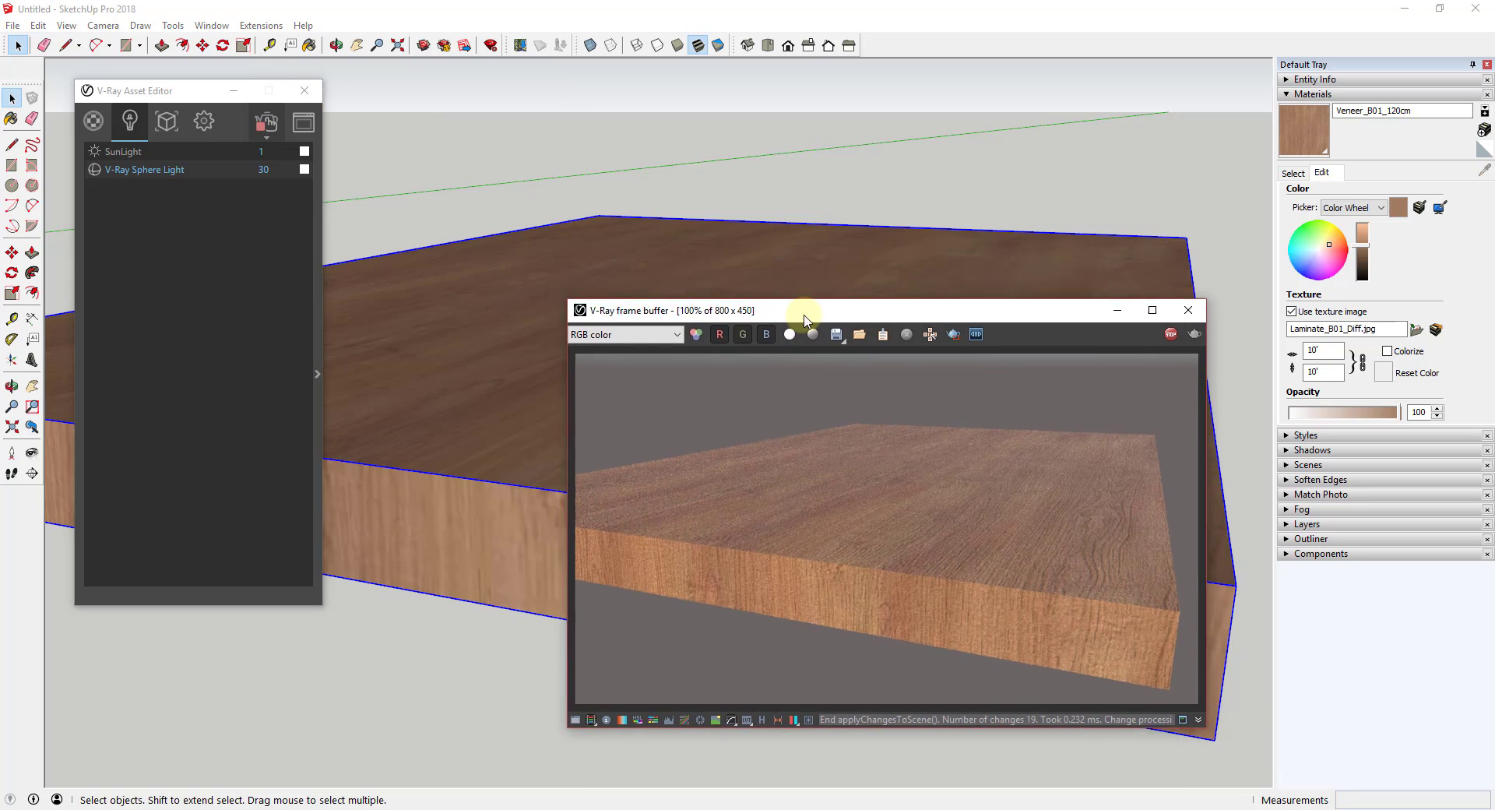
Try to locate the V-Ray Sphere Light in the model by selecting it in the viewport from the light list.
left_click(124, 158)
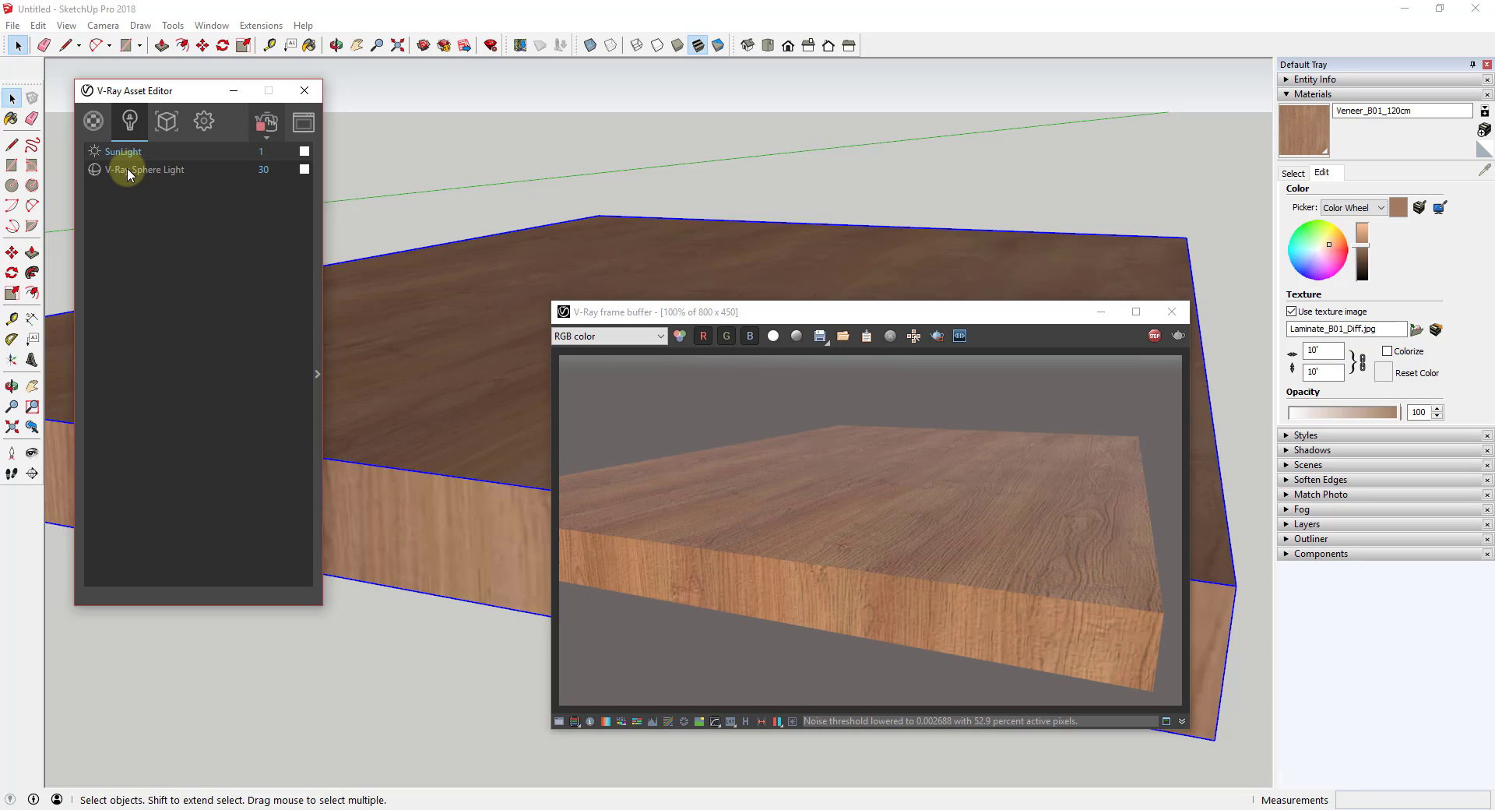
left_click(124, 169)
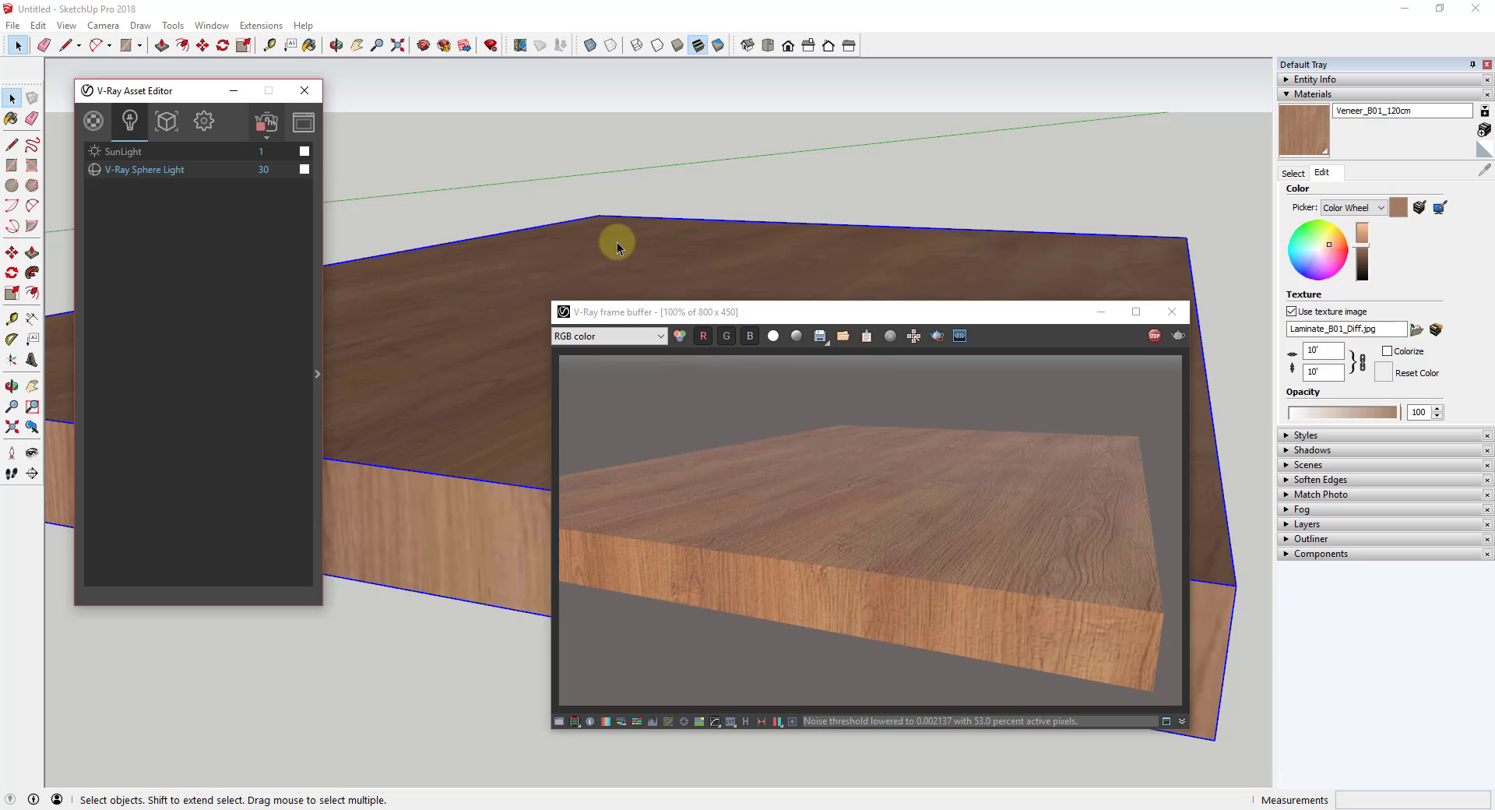
scroll(710, 240, "down", 4)
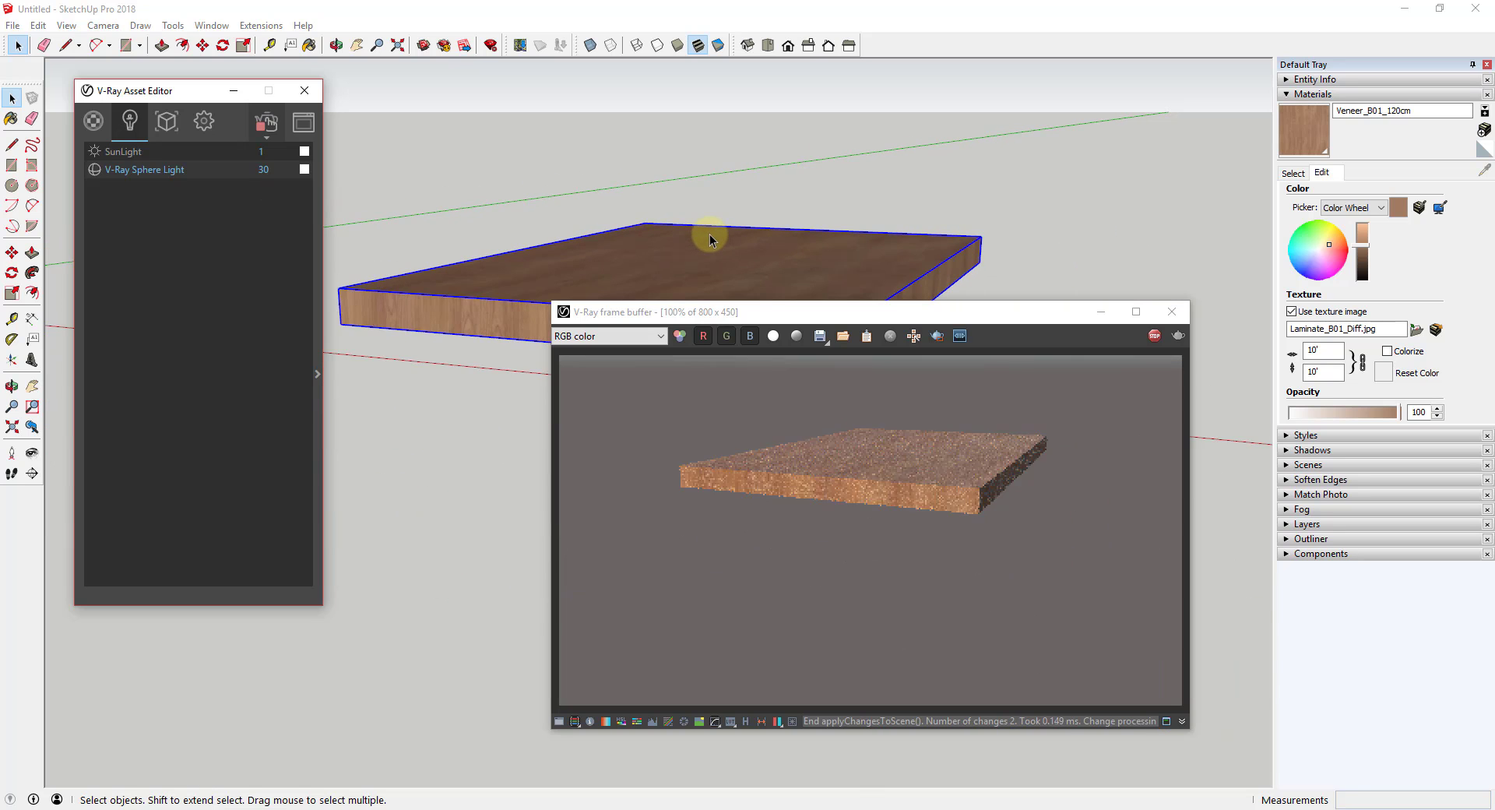
scroll(704, 230, "up", 3)
middle_click_drag(708, 233, 721, 255)
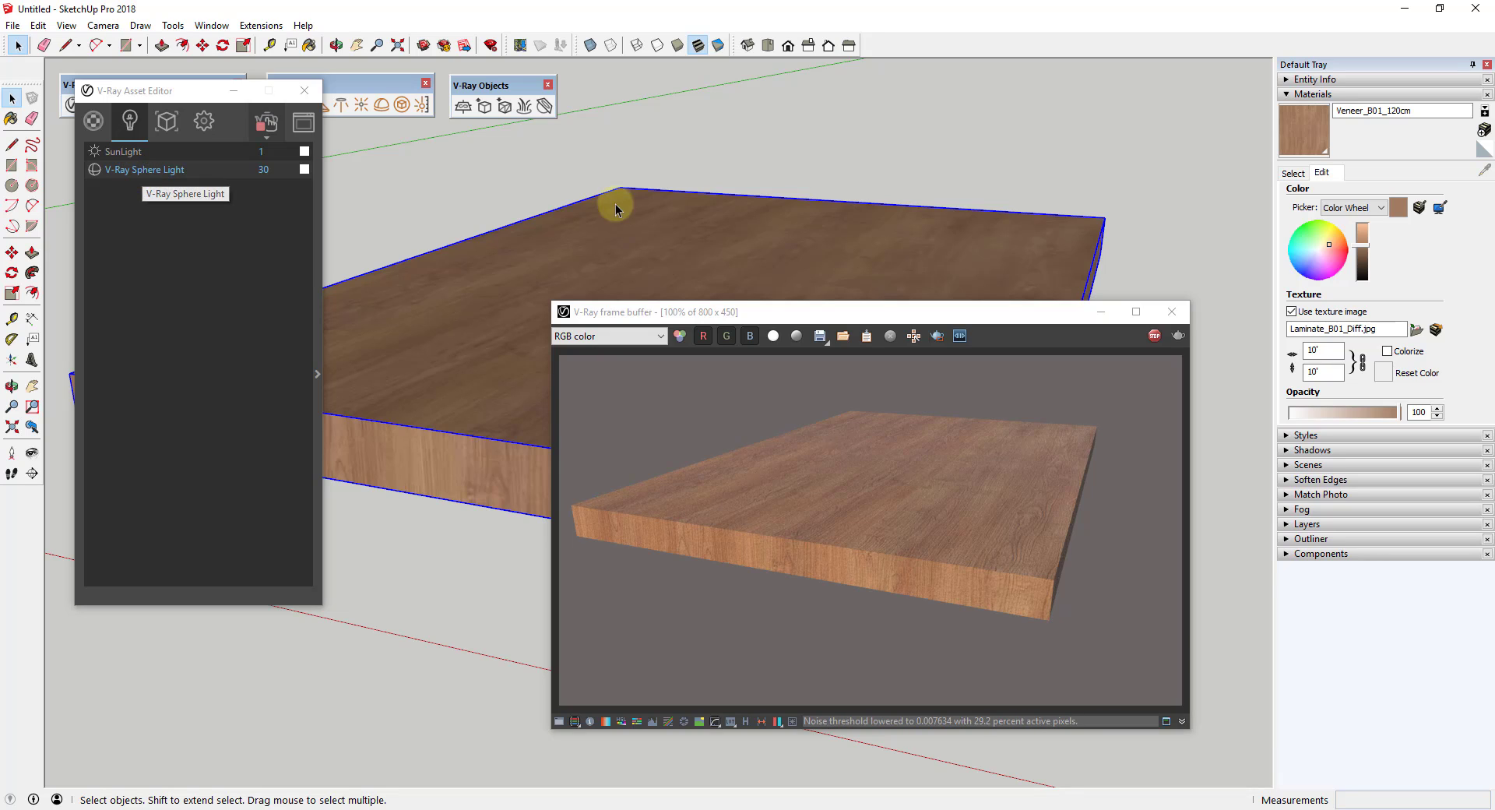
left_click(137, 177)
right_click(137, 176)
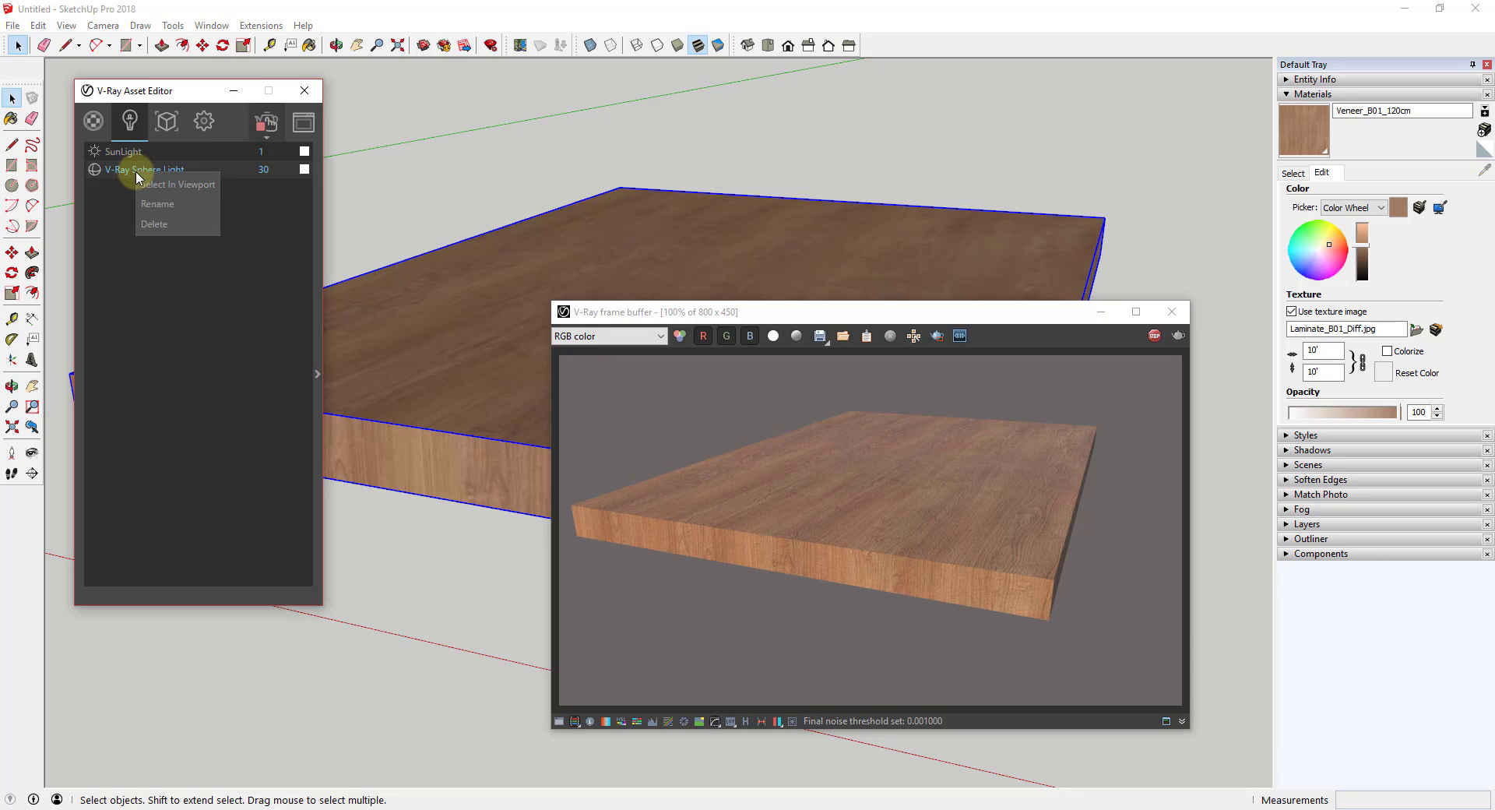
left_click(179, 184)
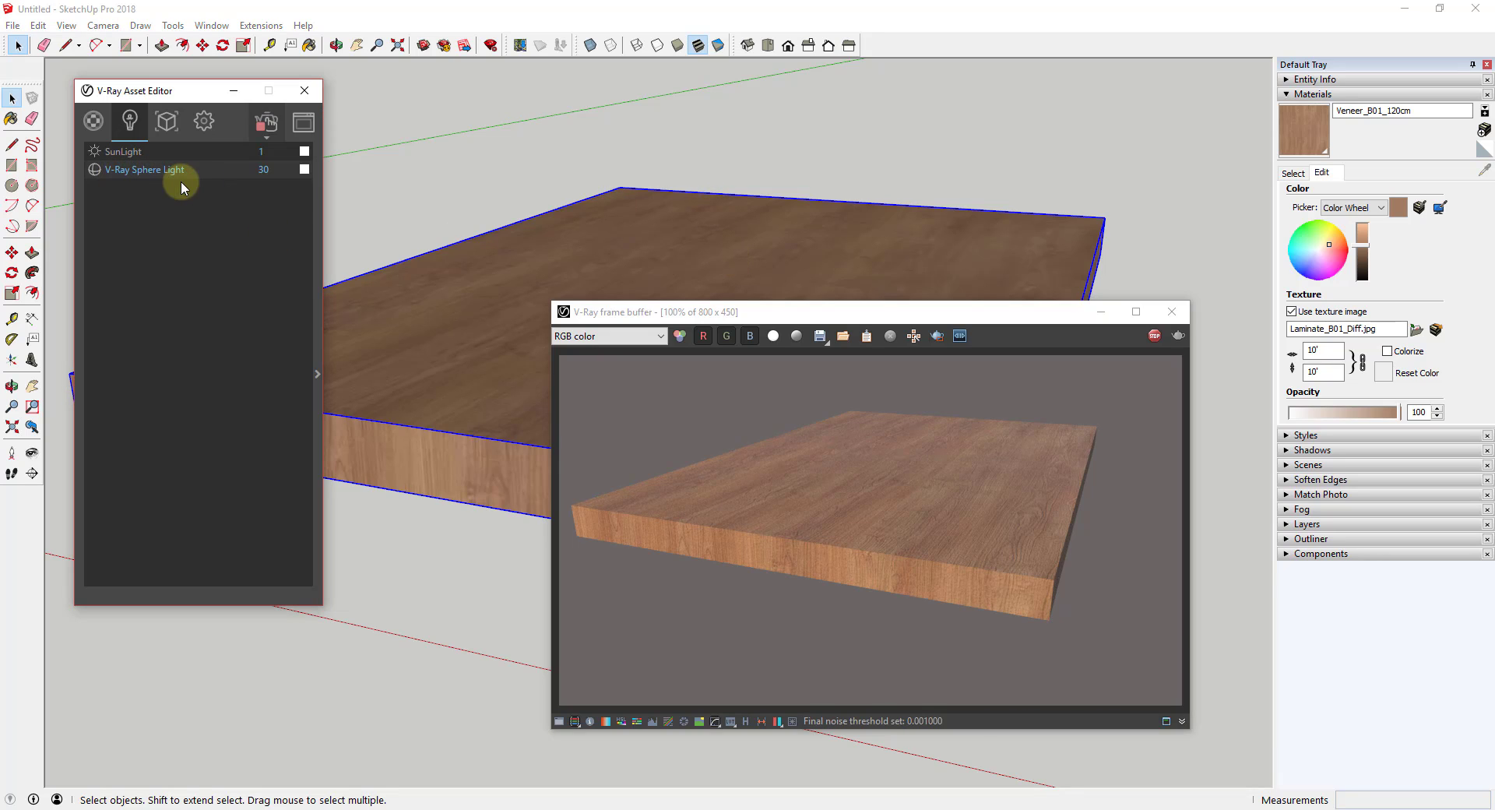
left_click(662, 255)
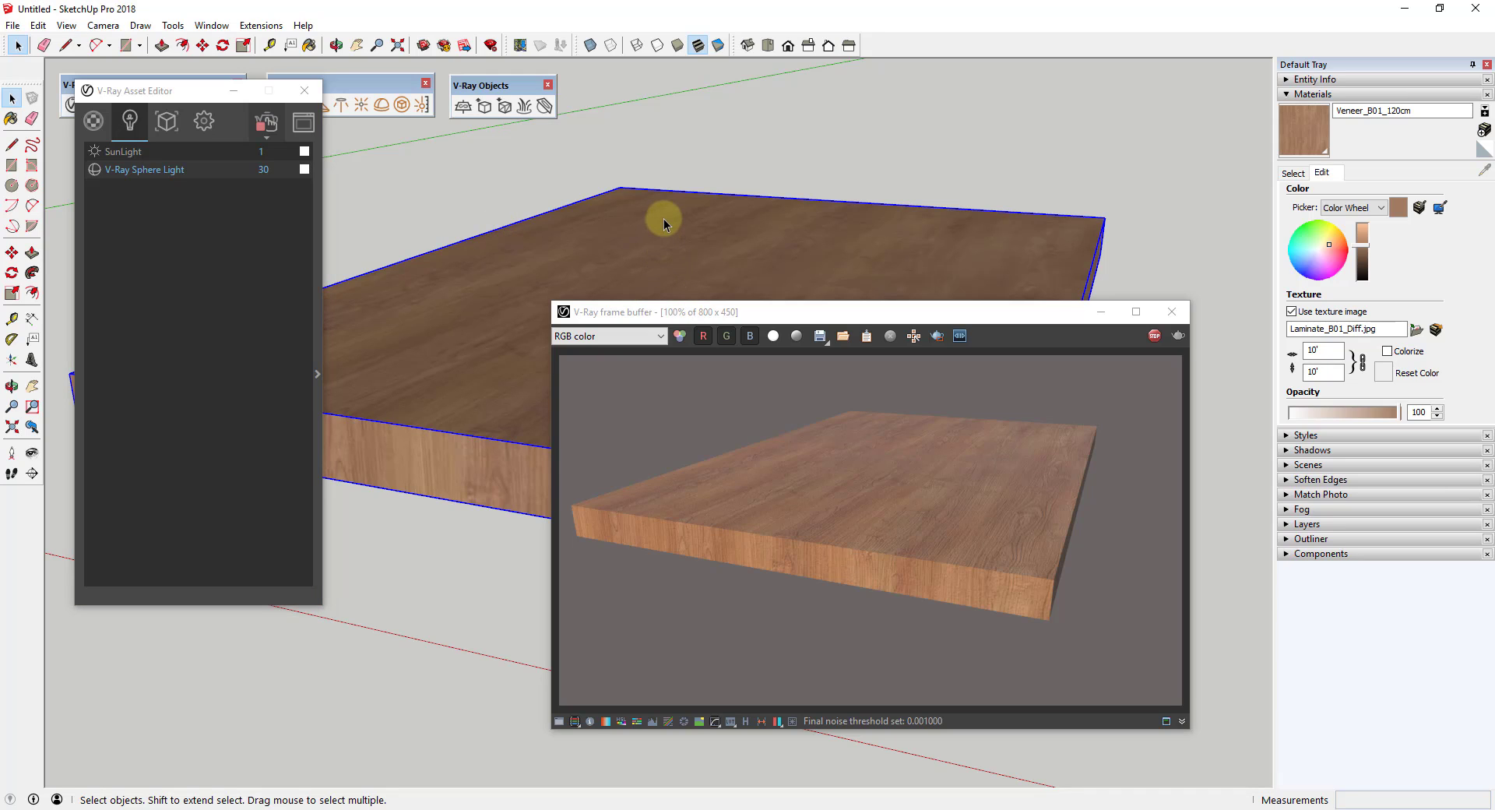
left_click(101, 174)
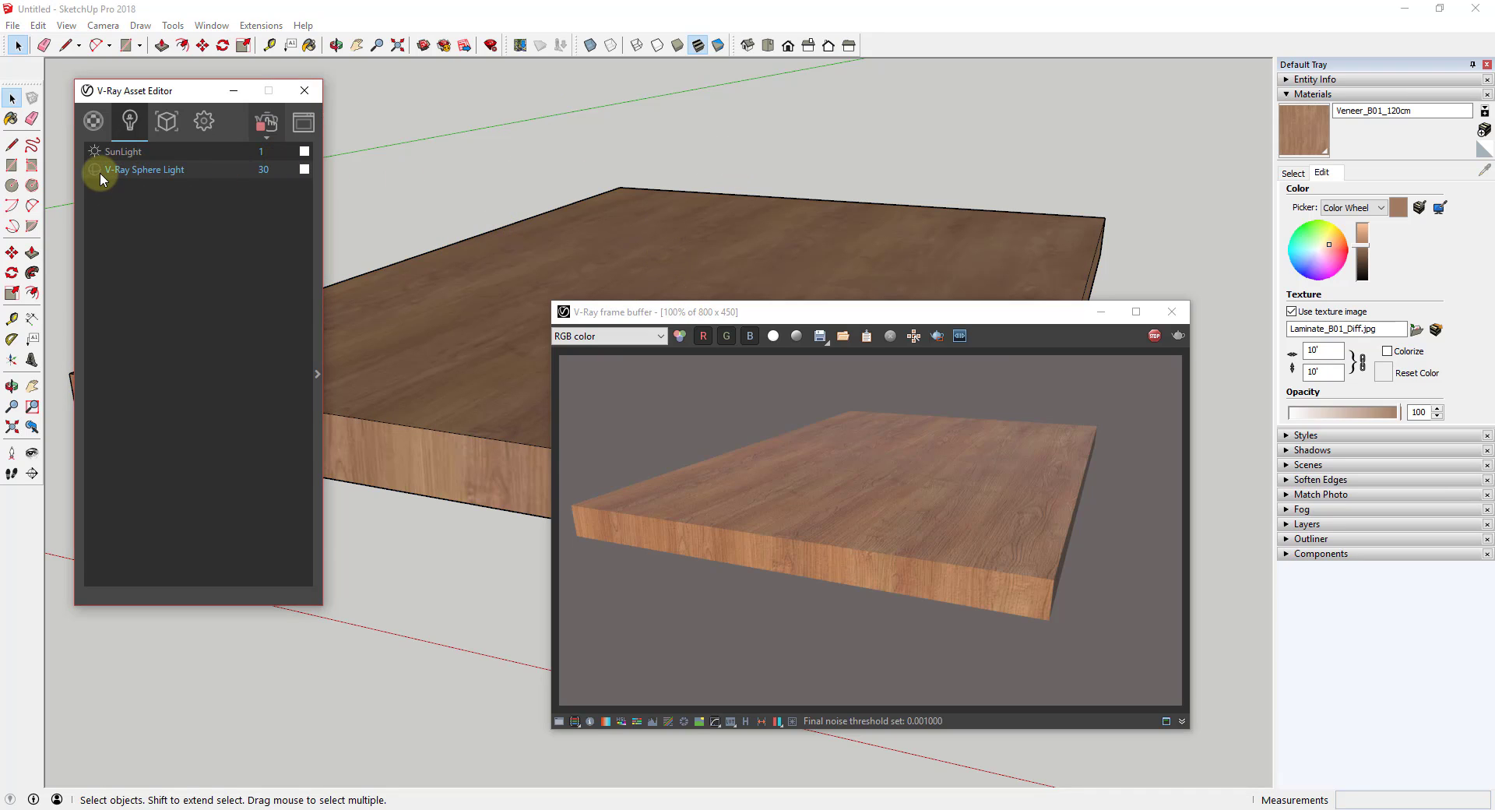
right_click(113, 178)
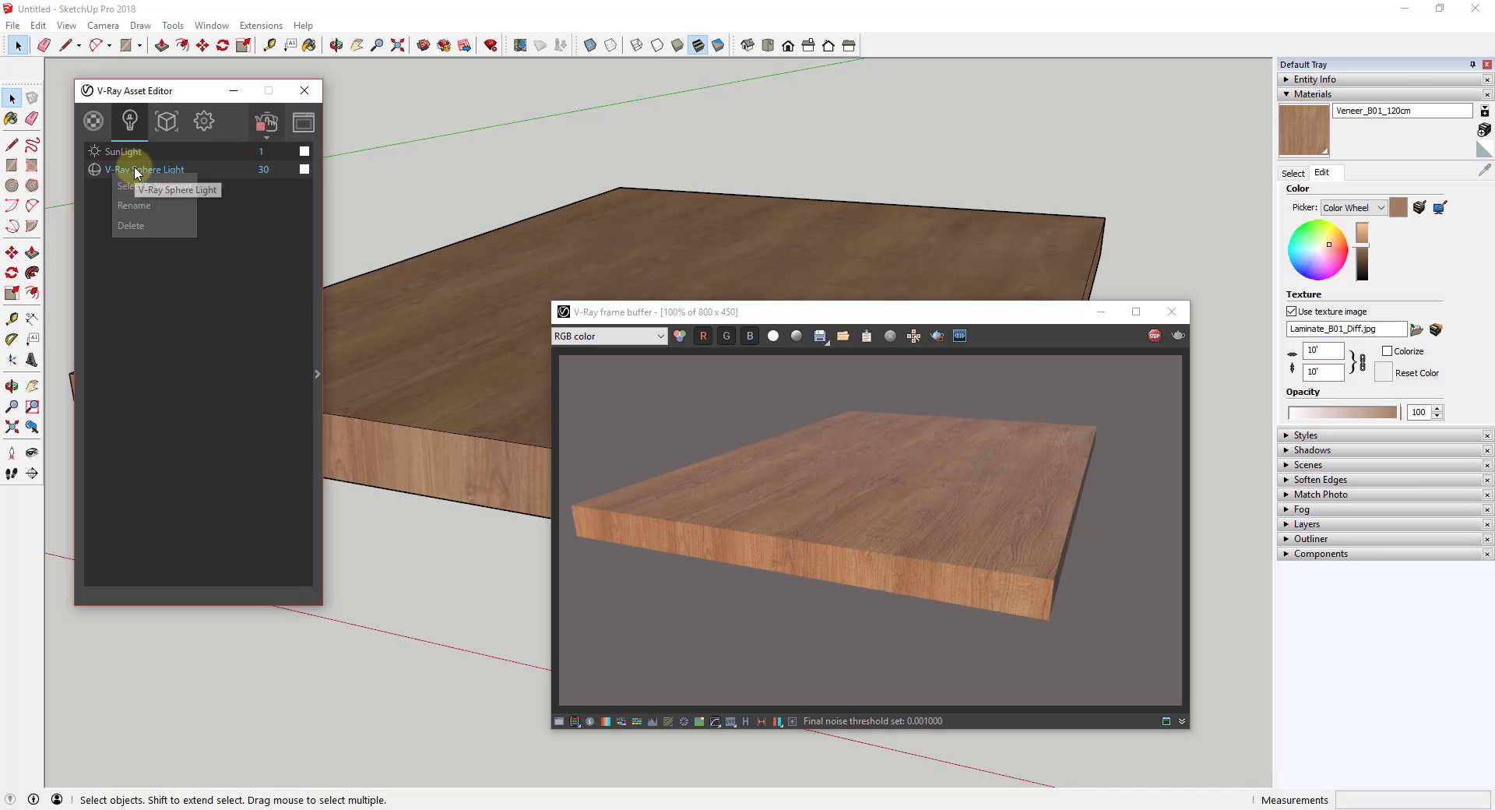
left_click(121, 165)
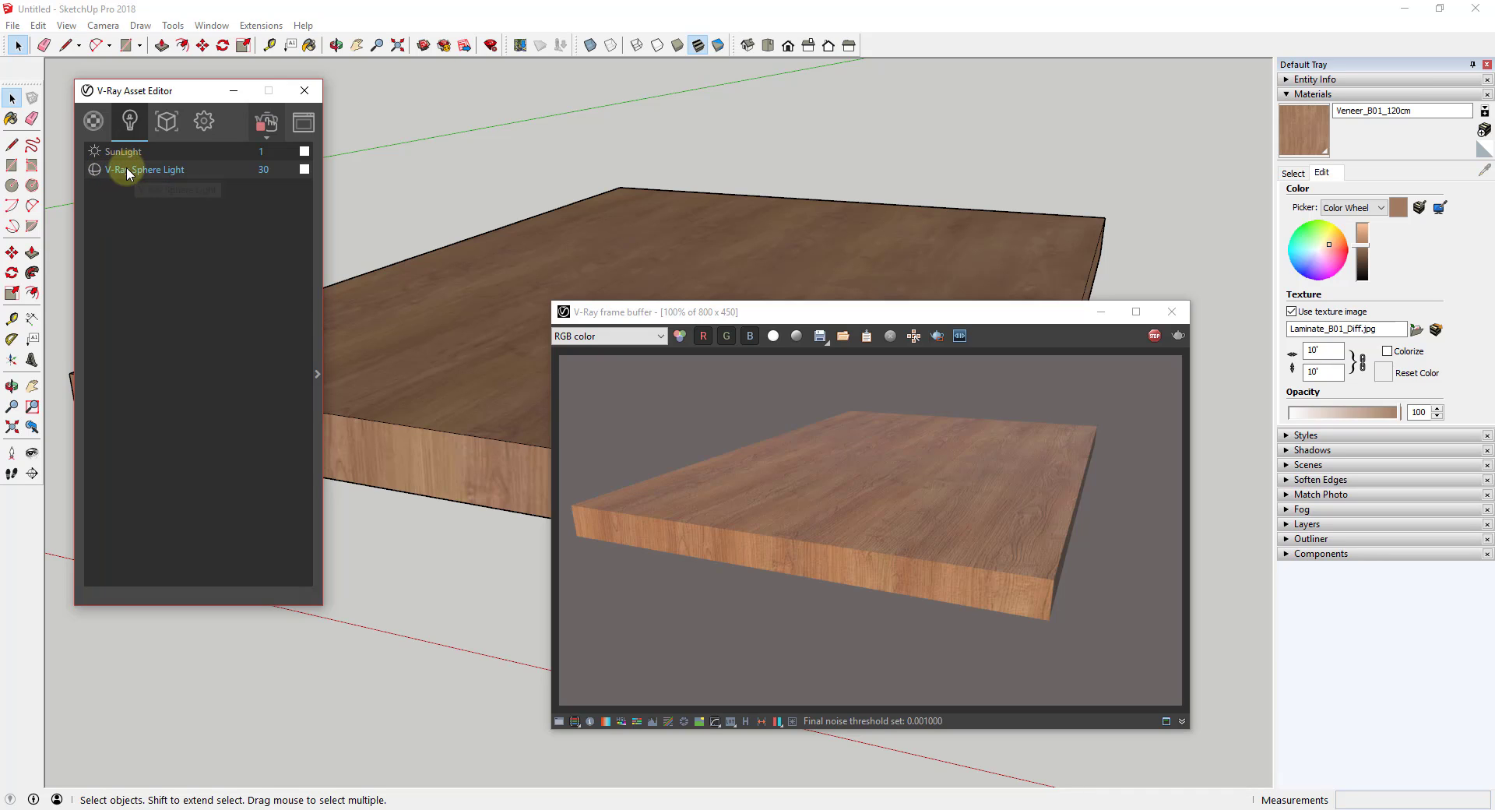
Place the In Model V-Ray Sphere Light component on the slab's upper face near its far edge.
left_click(1296, 553)
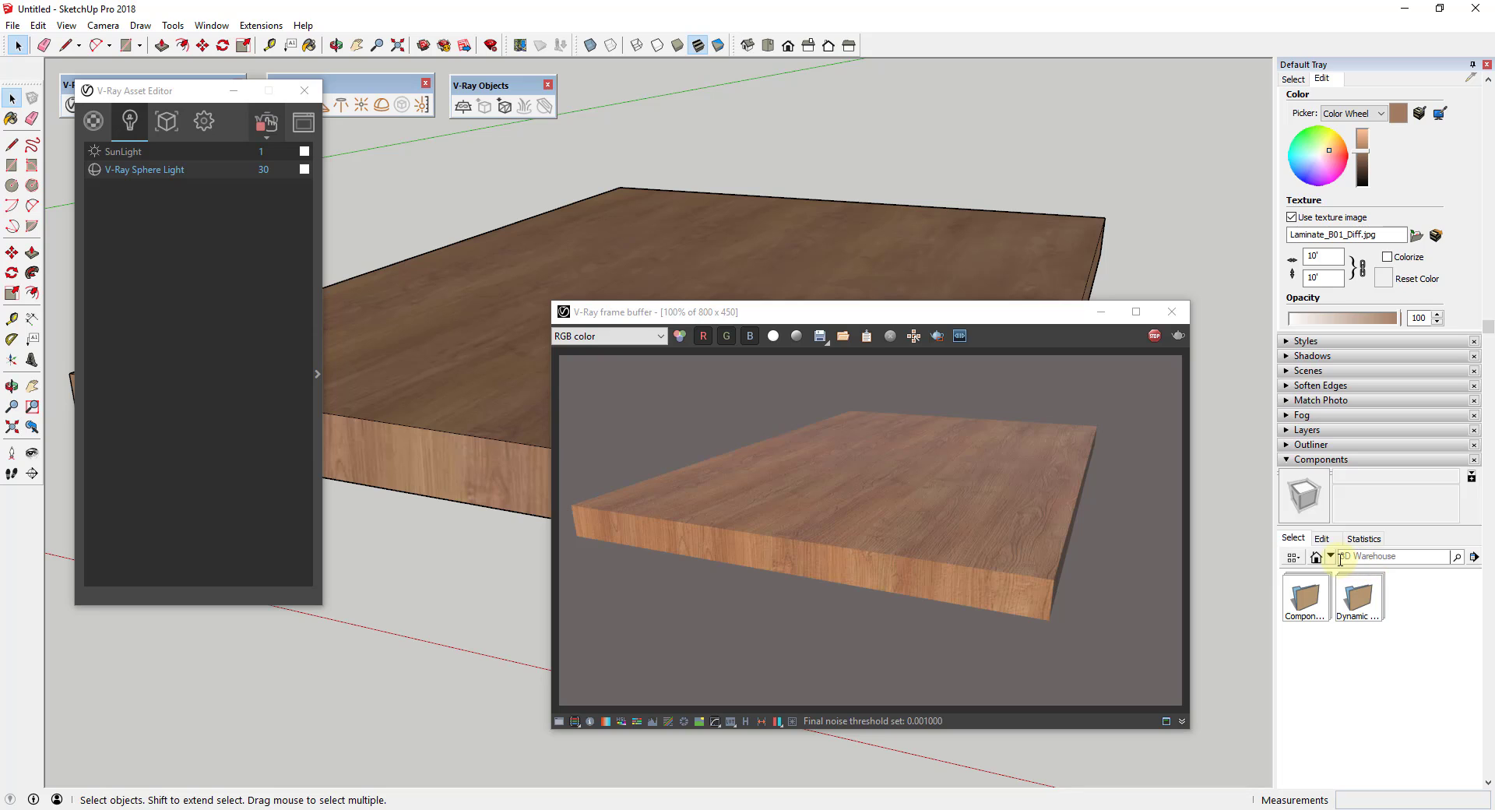
left_click(1331, 555)
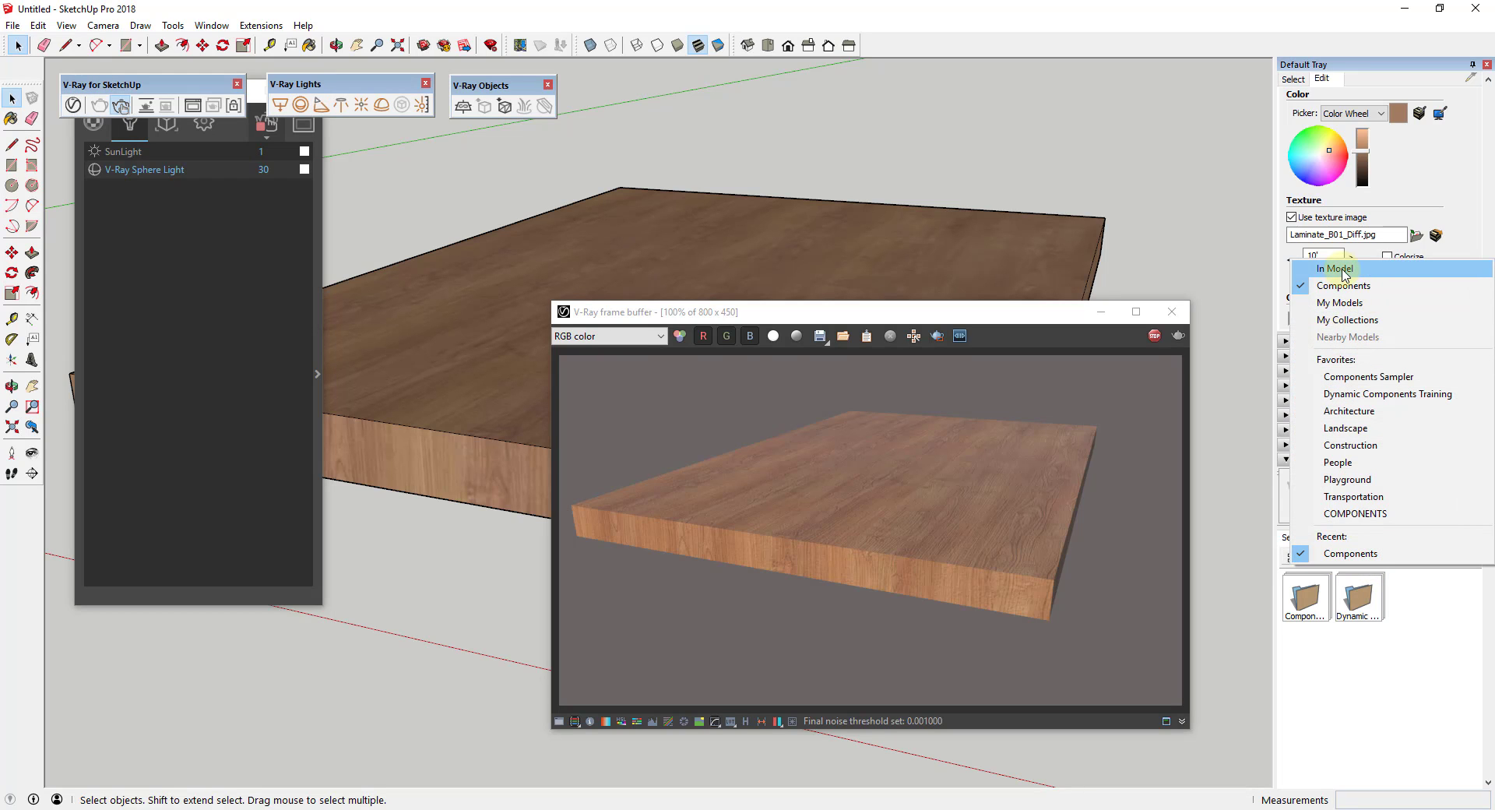
left_click(1339, 269)
left_click(1413, 597)
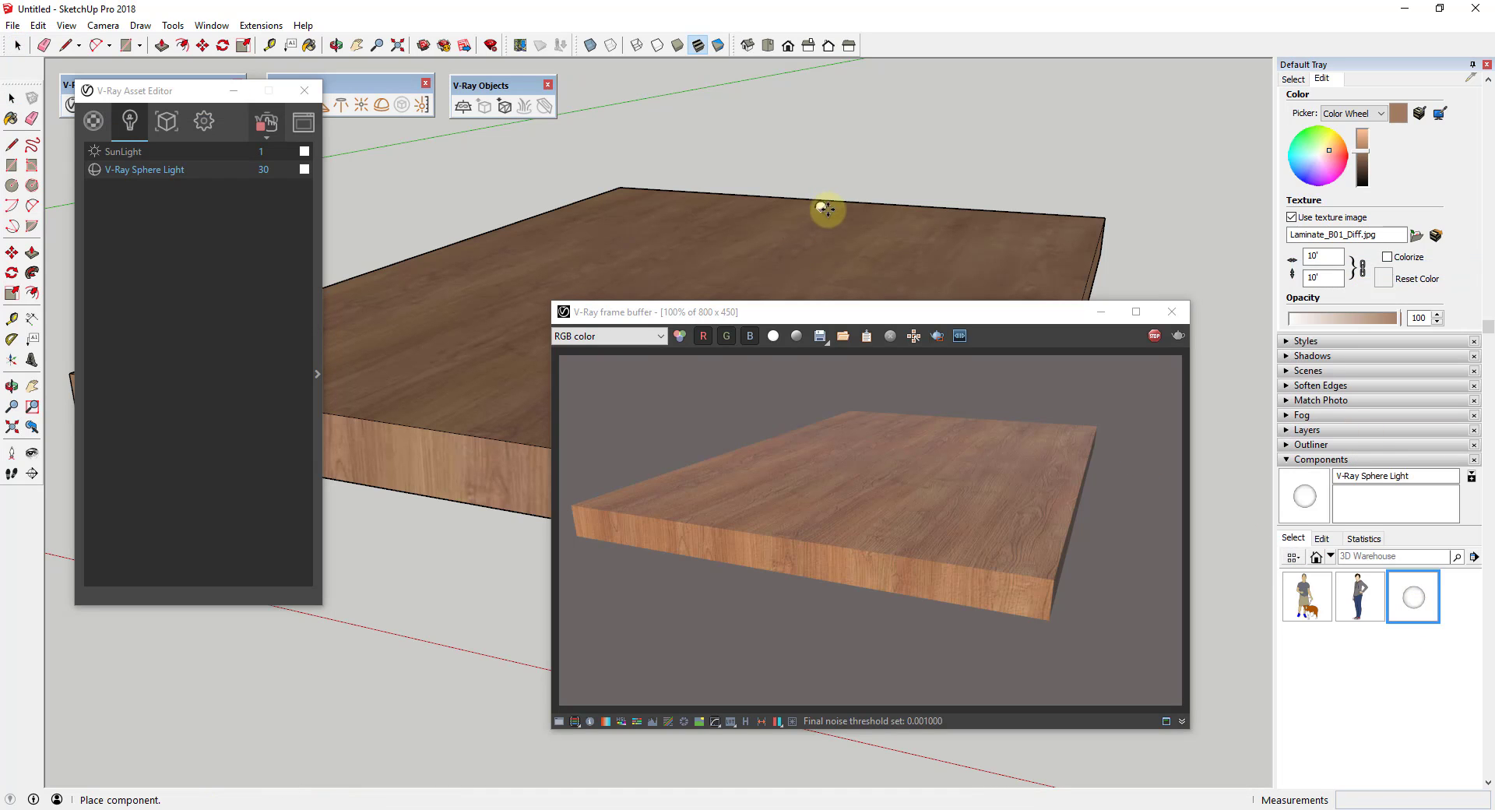
left_click(844, 223)
key("space")
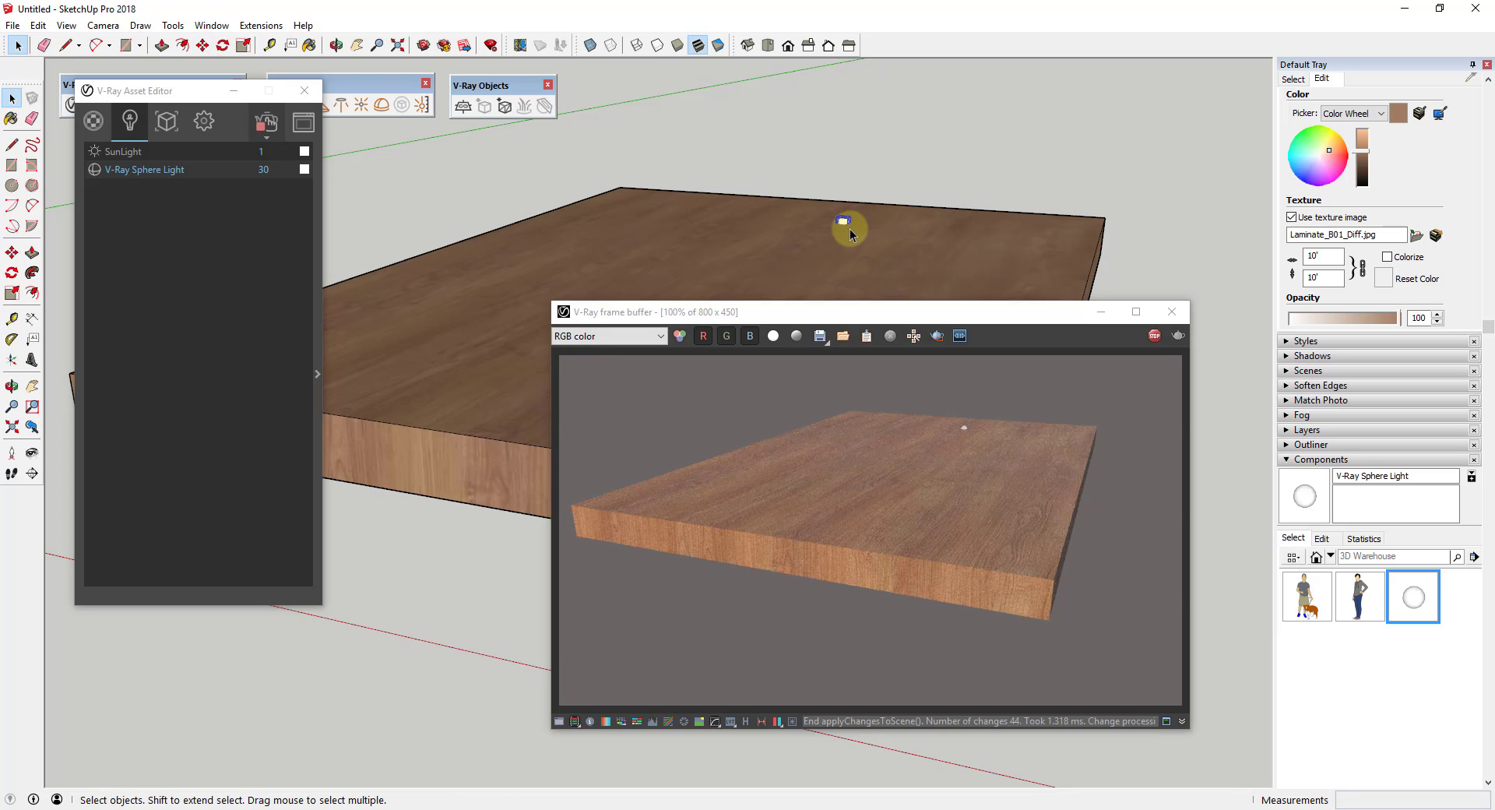
Raise the sphere light about 6 3/4" above the slab and scale it up uniformly by about 9.84.
key("m")
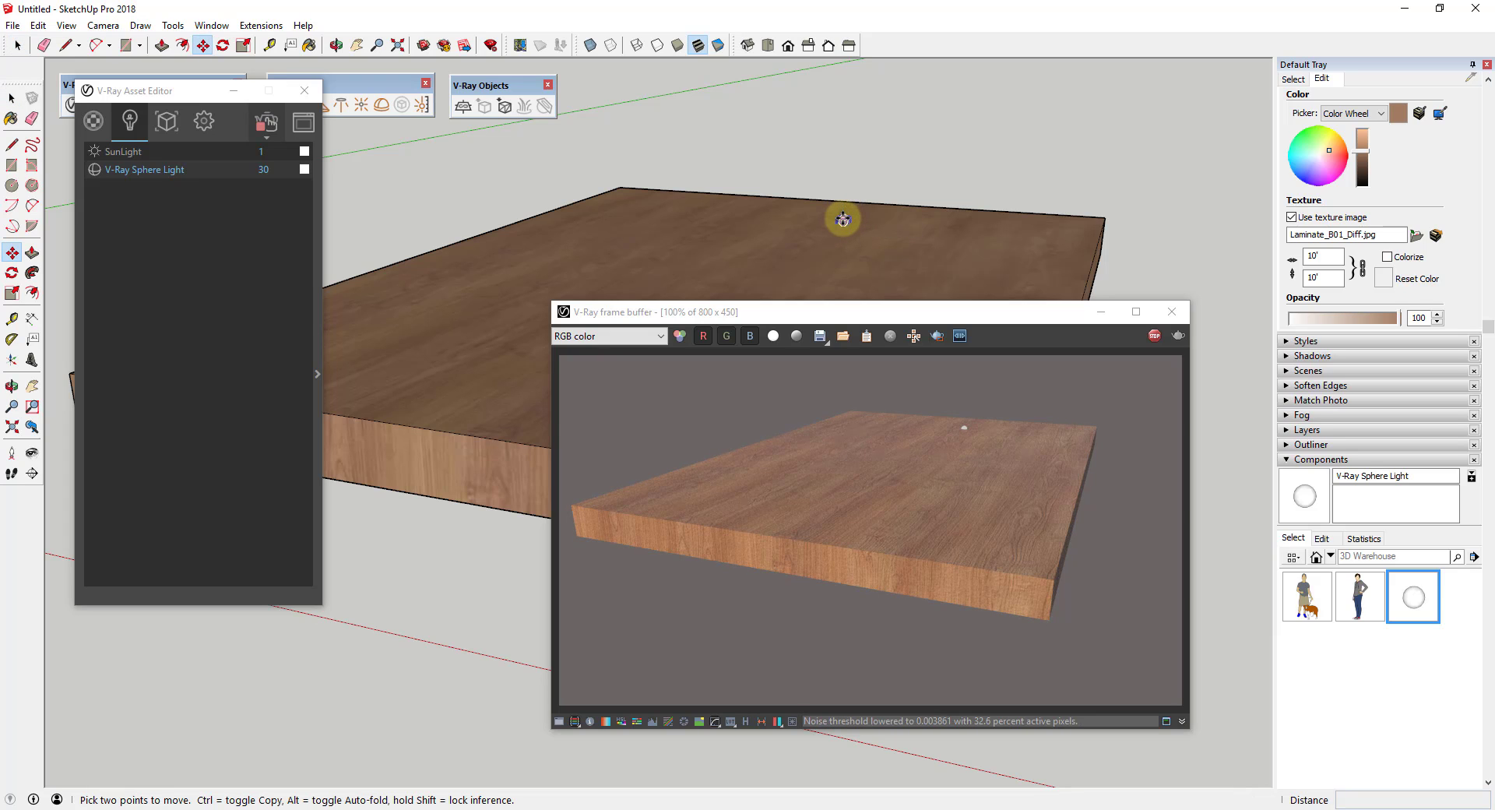
left_click(843, 220)
left_click(844, 184)
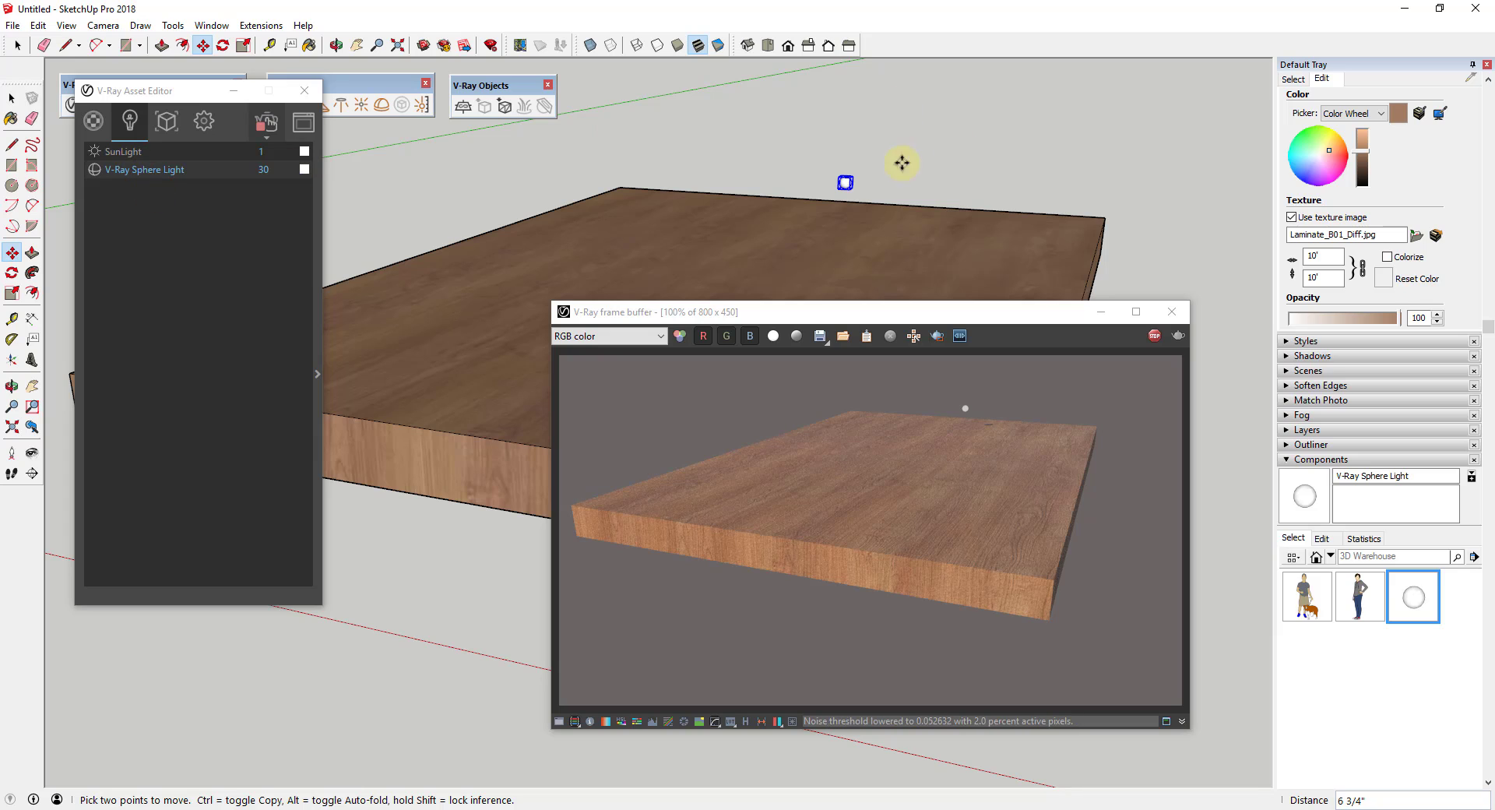
key("s")
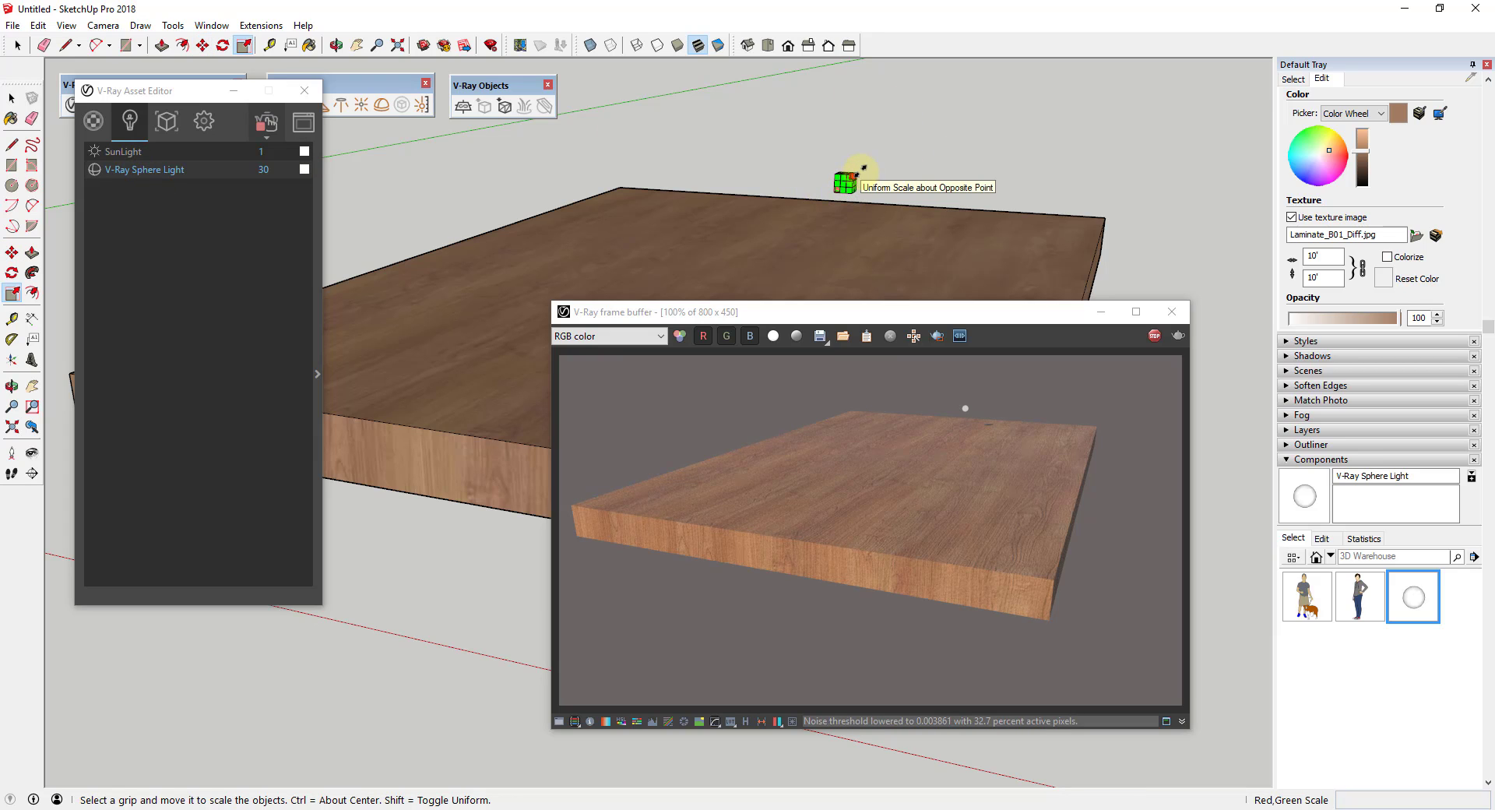
left_click_drag(863, 166, 1012, 152)
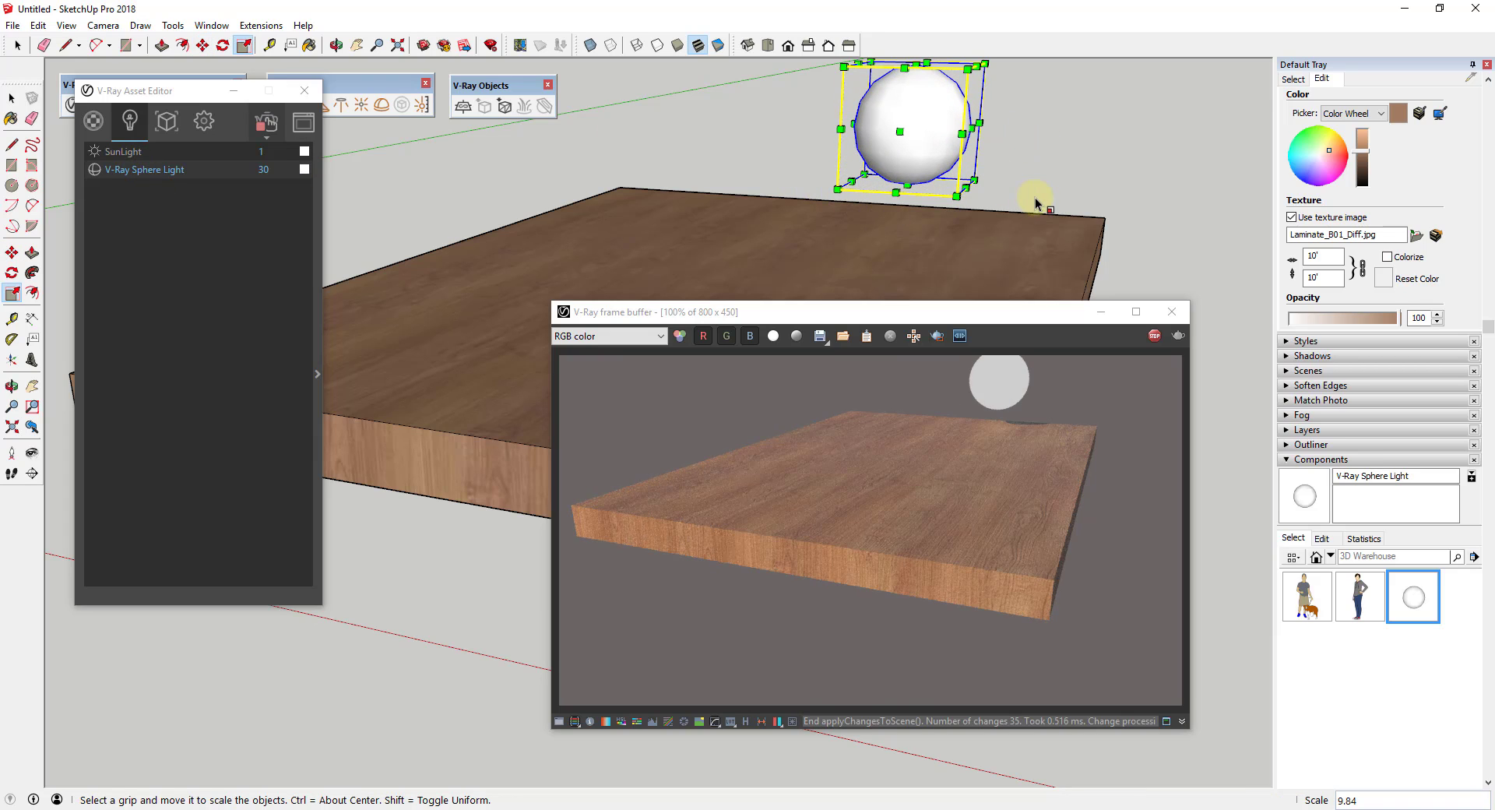
mouse_move(1035, 204)
middle_mouse_down()
mouse_move(991, 200)
mouse_move(955, 224)
middle_mouse_up()
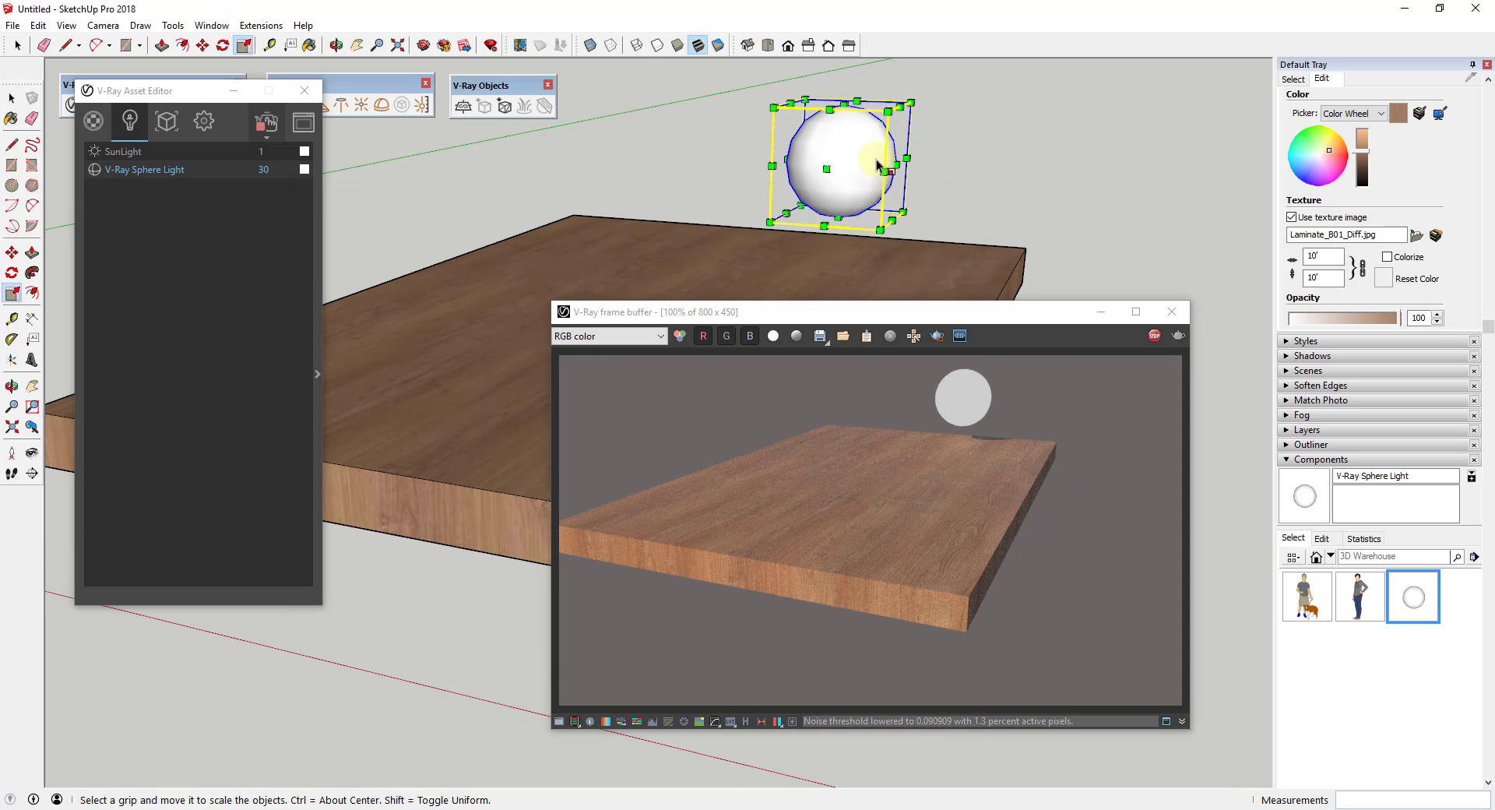
key("space")
Set the V-Ray Sphere Light's intensity to 100.
left_click(249, 168)
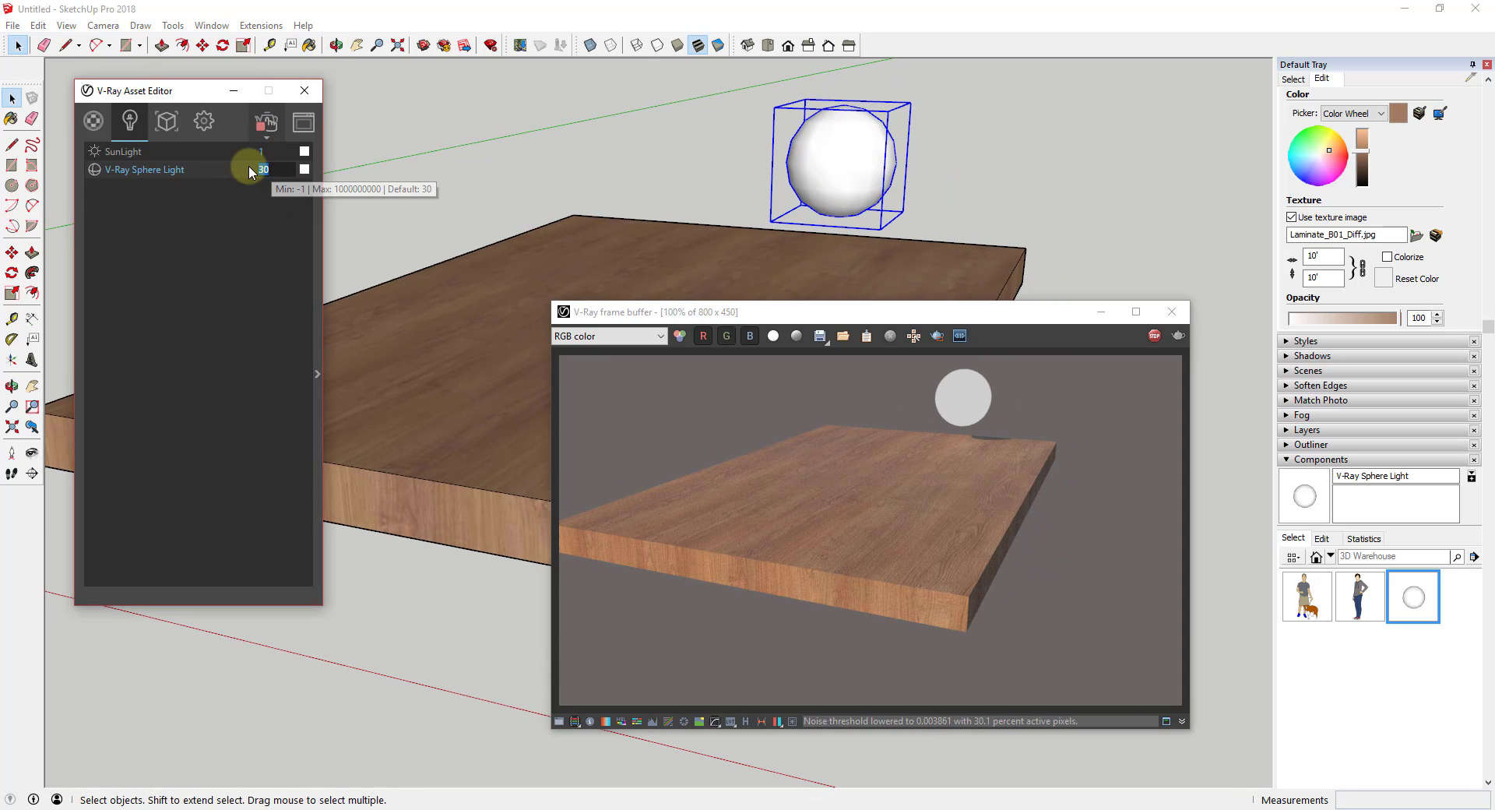
type("100")
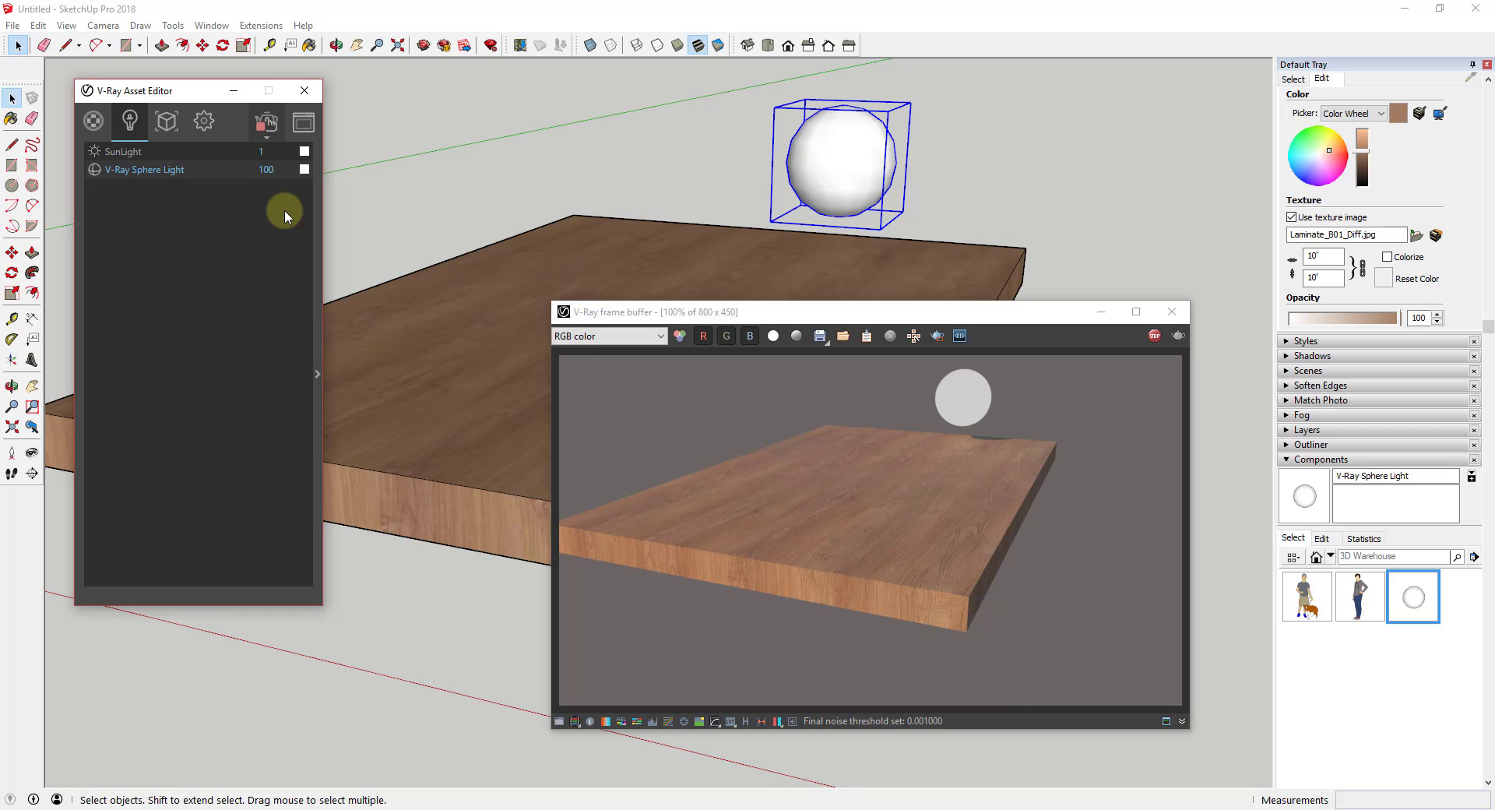
Set the V-Ray Sphere Light's intensity to 200.
left_click(281, 169)
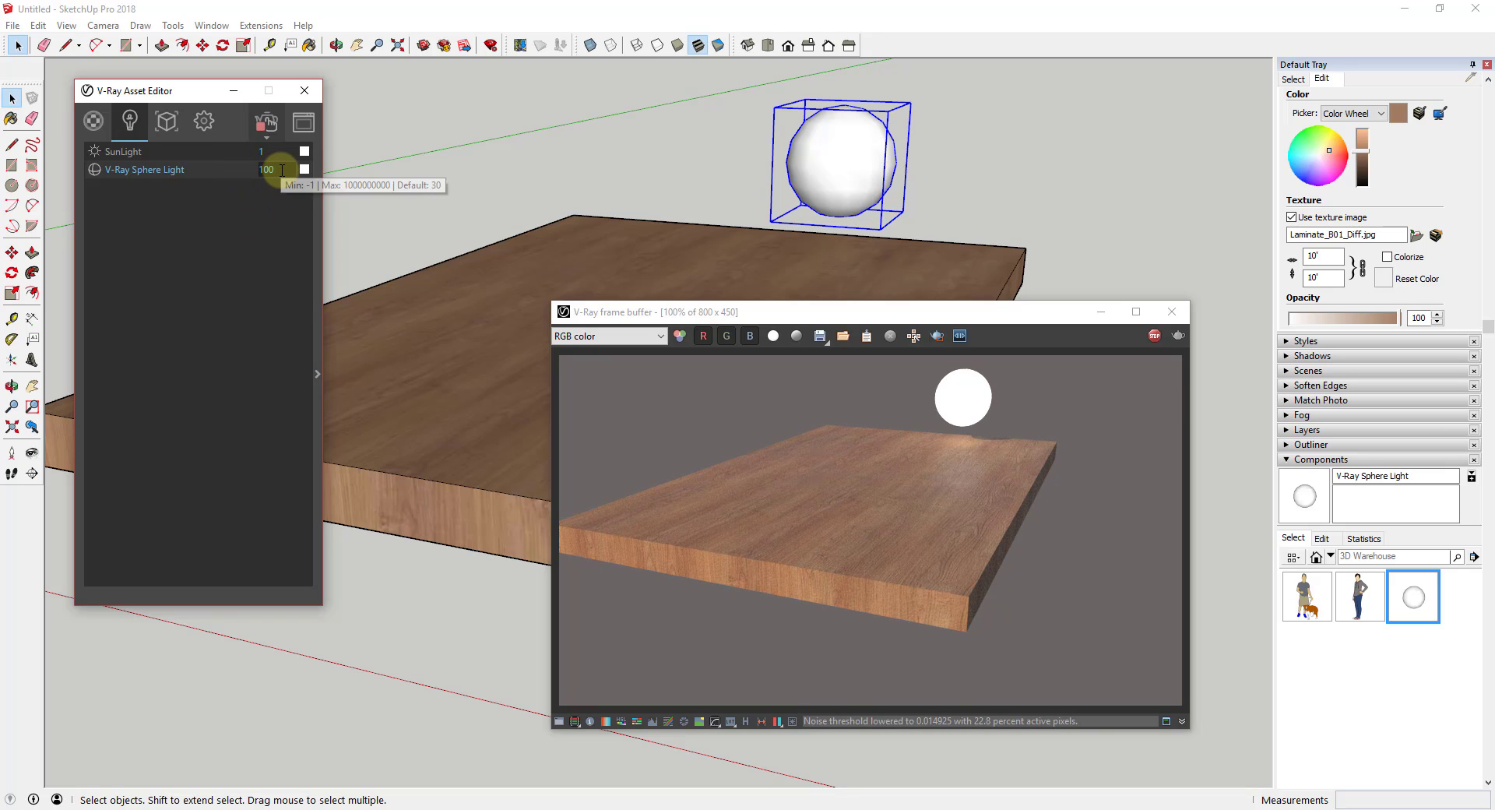
double_click(282, 169)
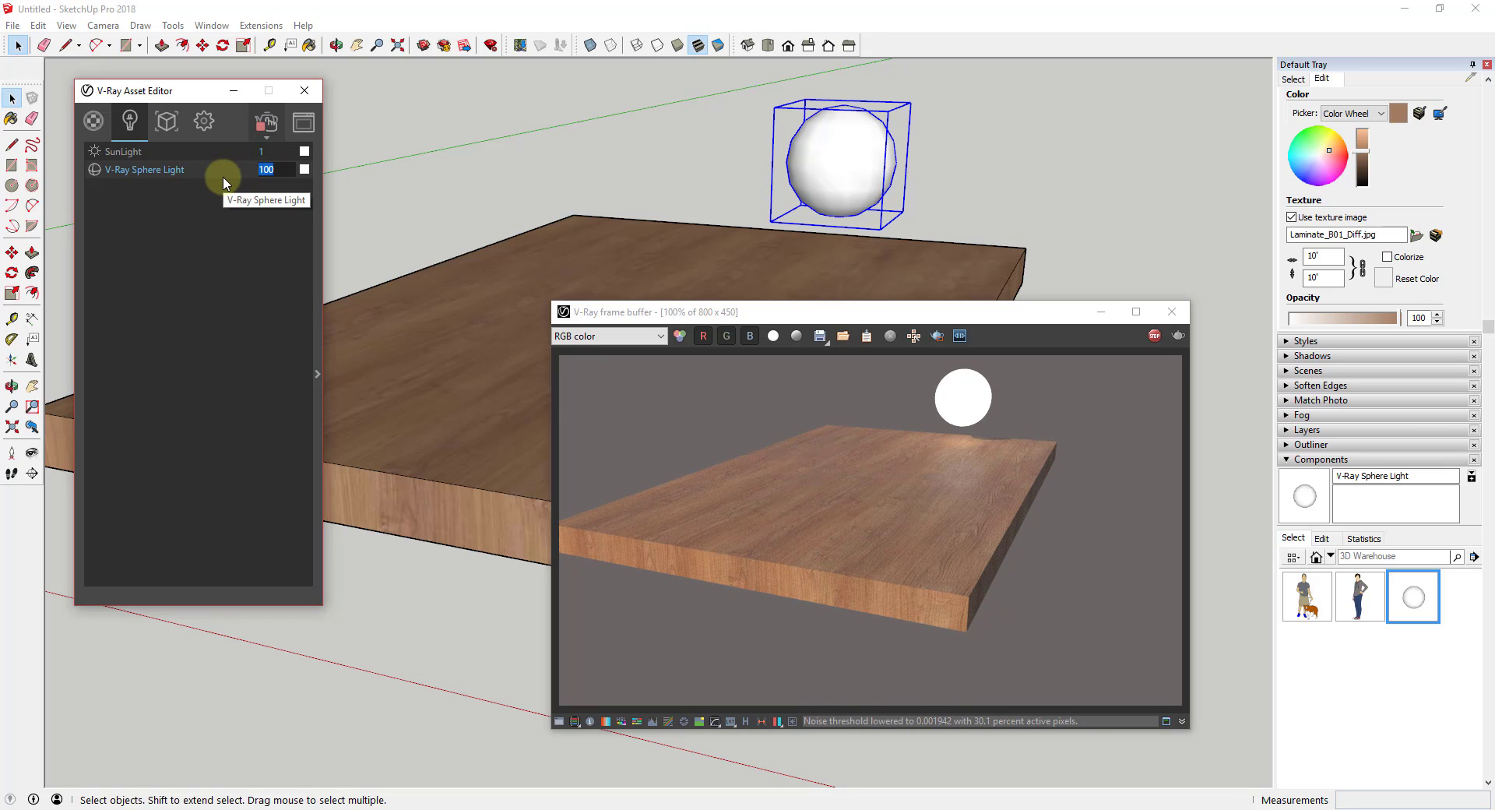
type("200")
key("Return")
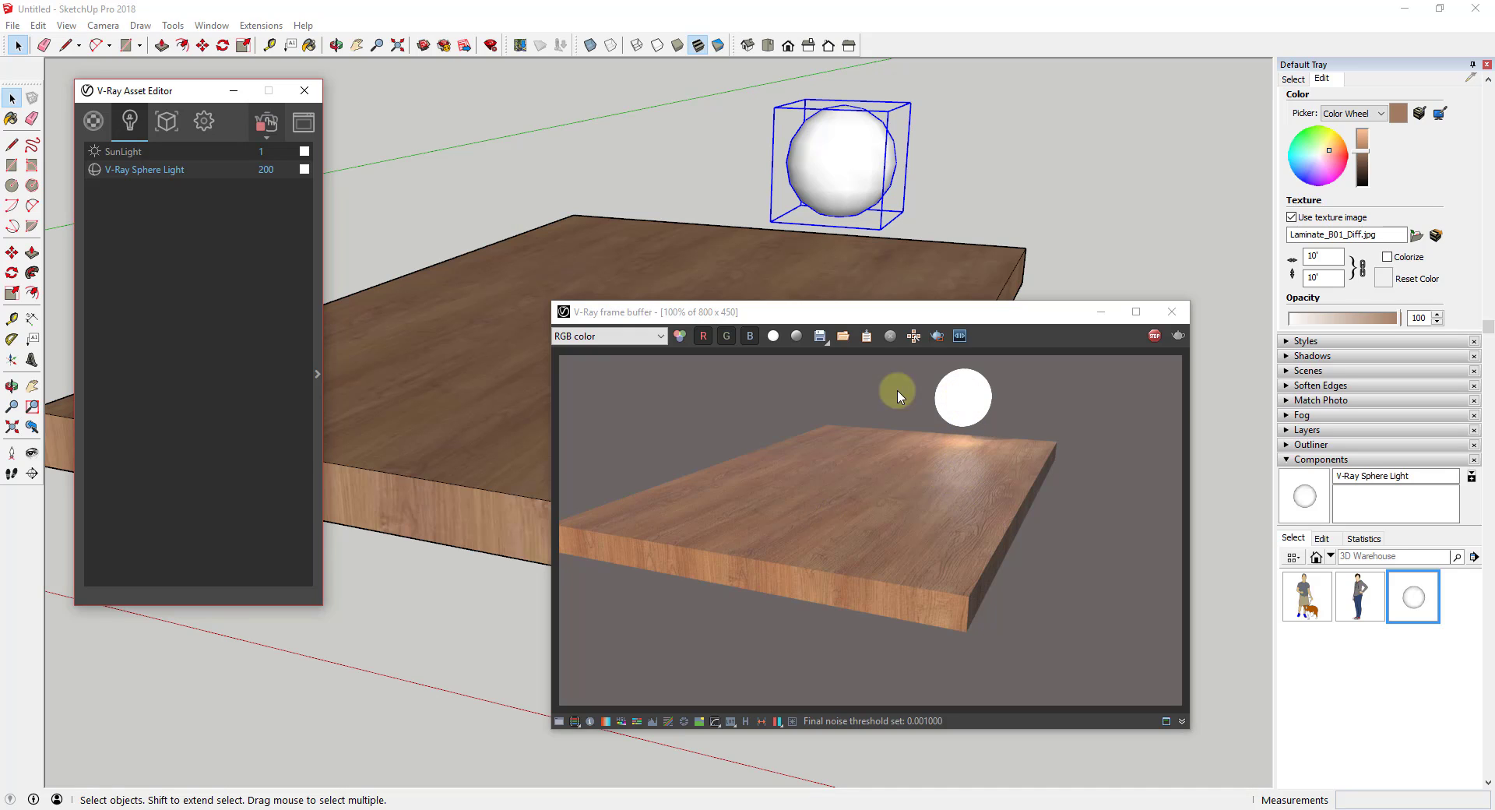
Turn the SunLight off, switching it on and off again to compare its effect on the live render.
double_click(259, 151)
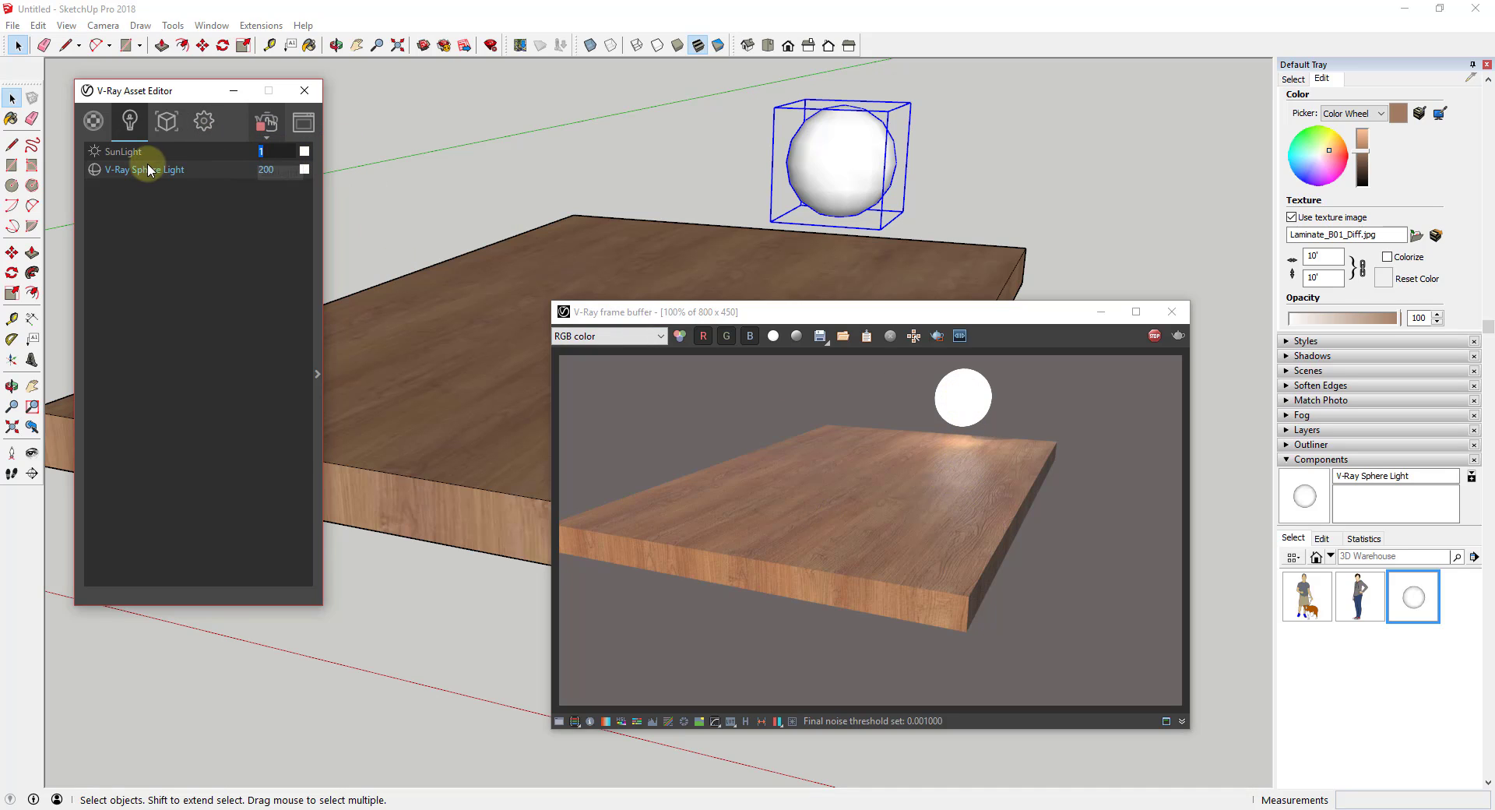
left_click(96, 153)
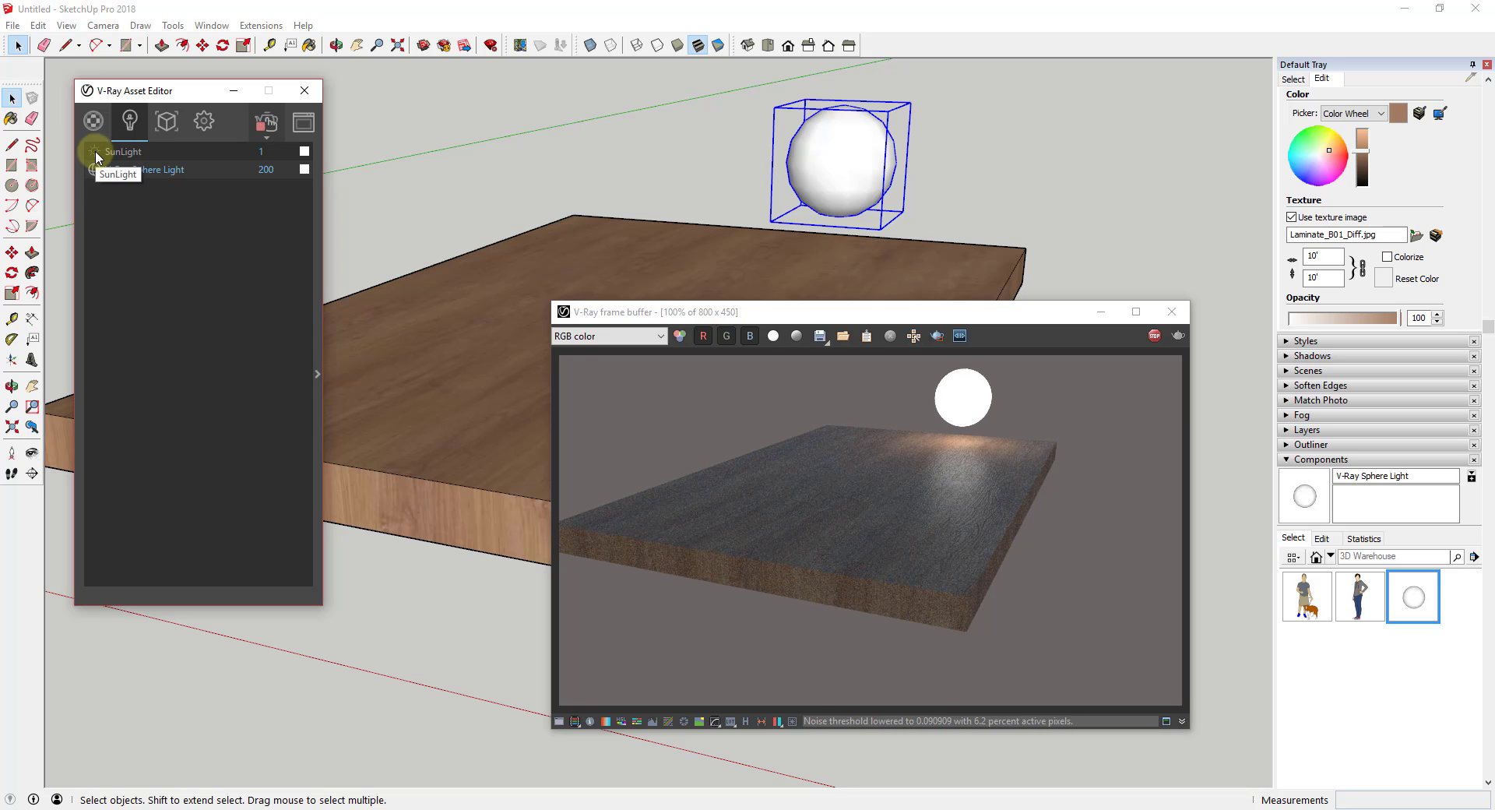
left_click(97, 155)
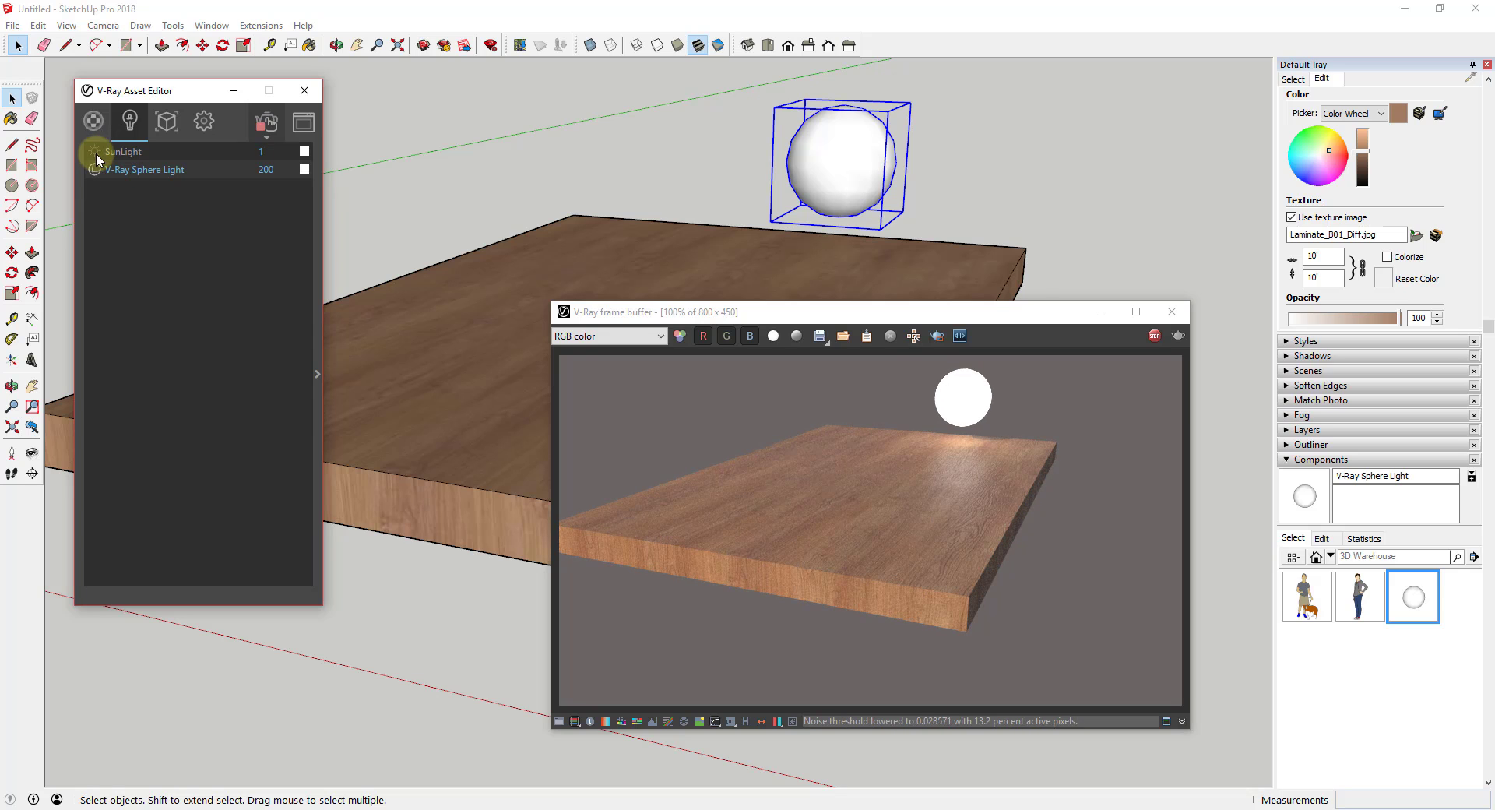
left_click(96, 155)
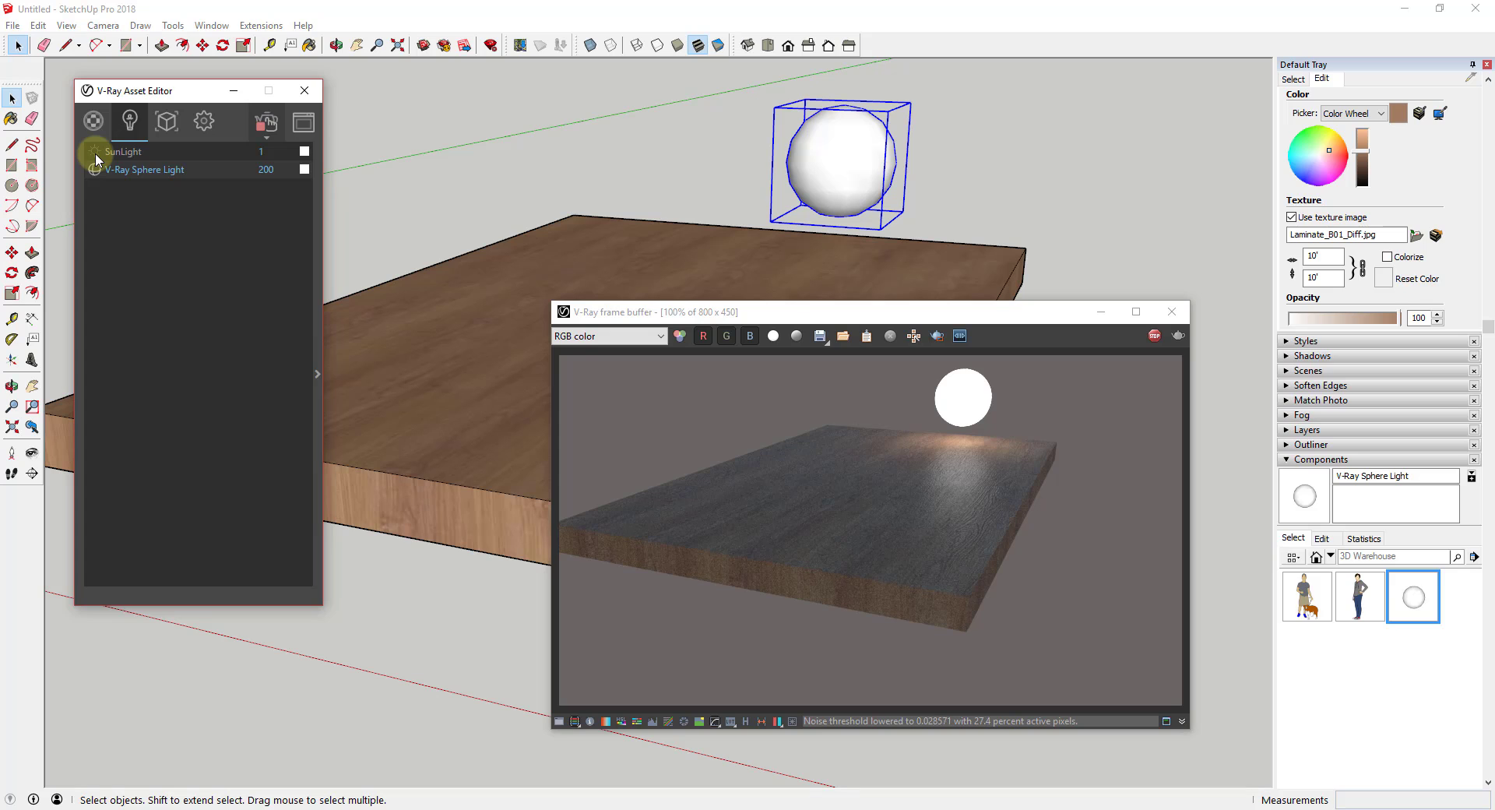
left_click(96, 155)
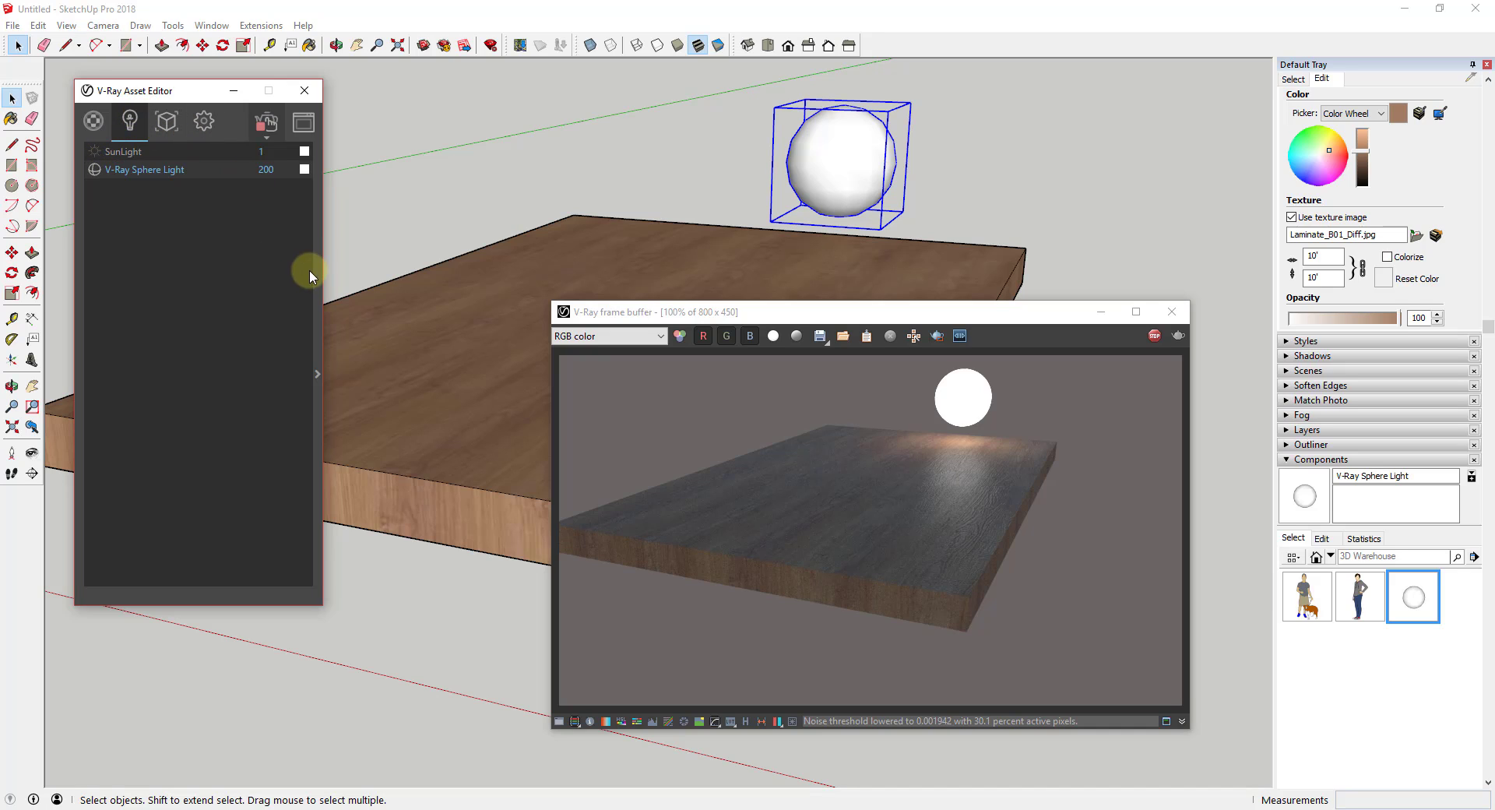
Expand the V-Ray Sphere Light's settings and options and change its light color to a bright yellow-green, trying red first.
left_click(317, 307)
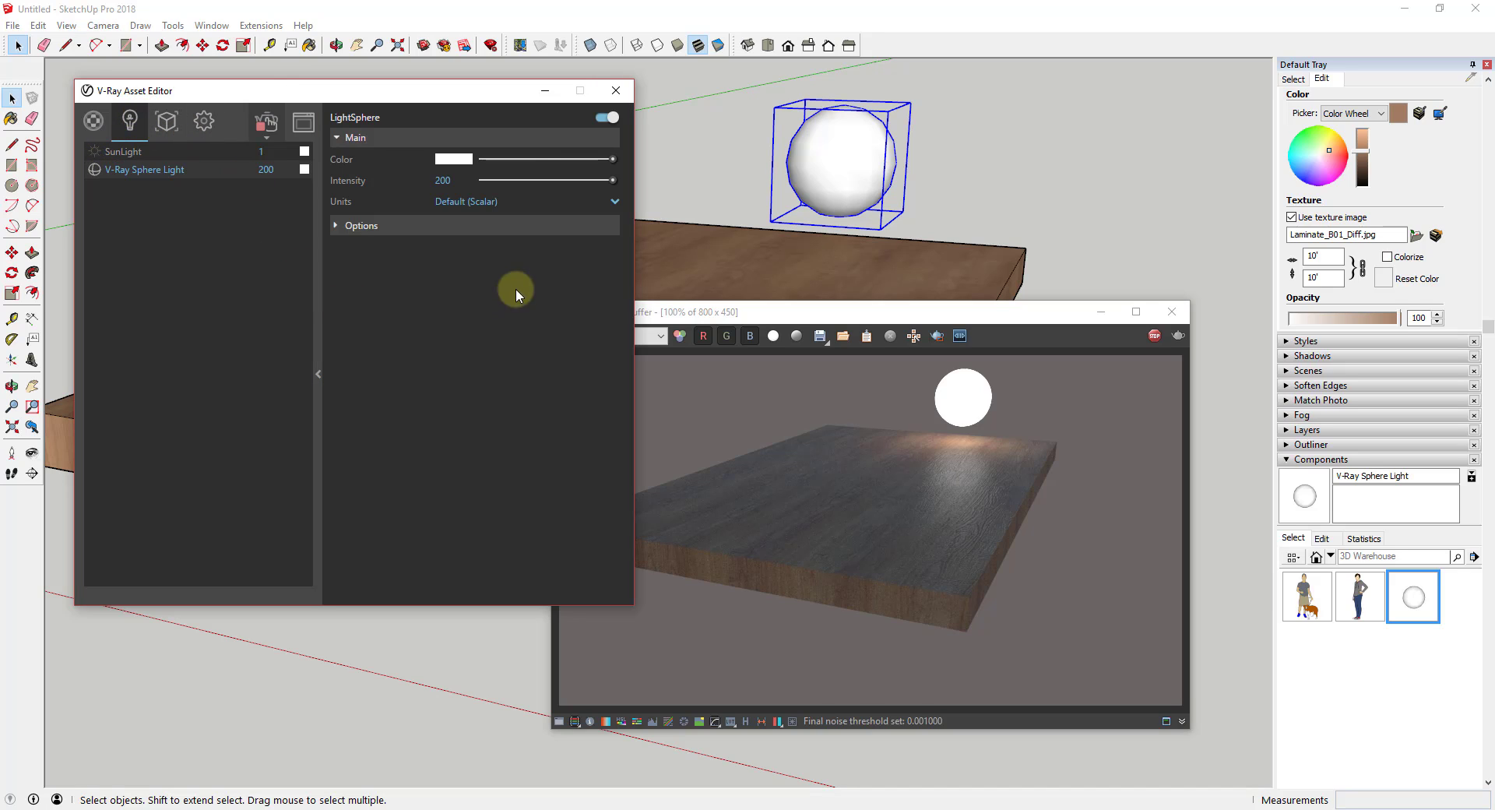
left_click(344, 226)
left_click_drag(360, 113, 325, 235)
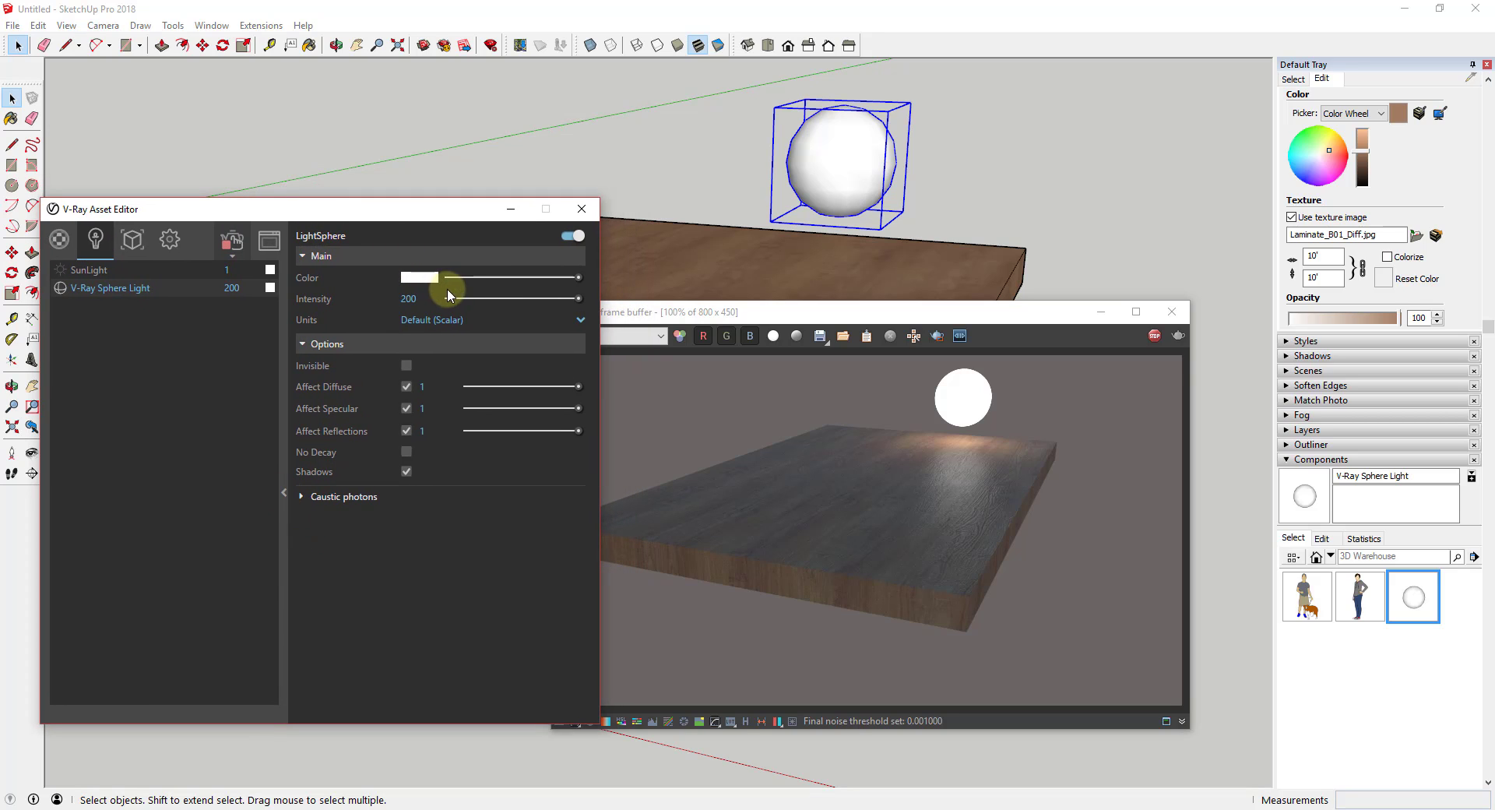
left_click(426, 277)
left_click_drag(563, 344, 668, 322)
left_click_drag(755, 288, 322, 363)
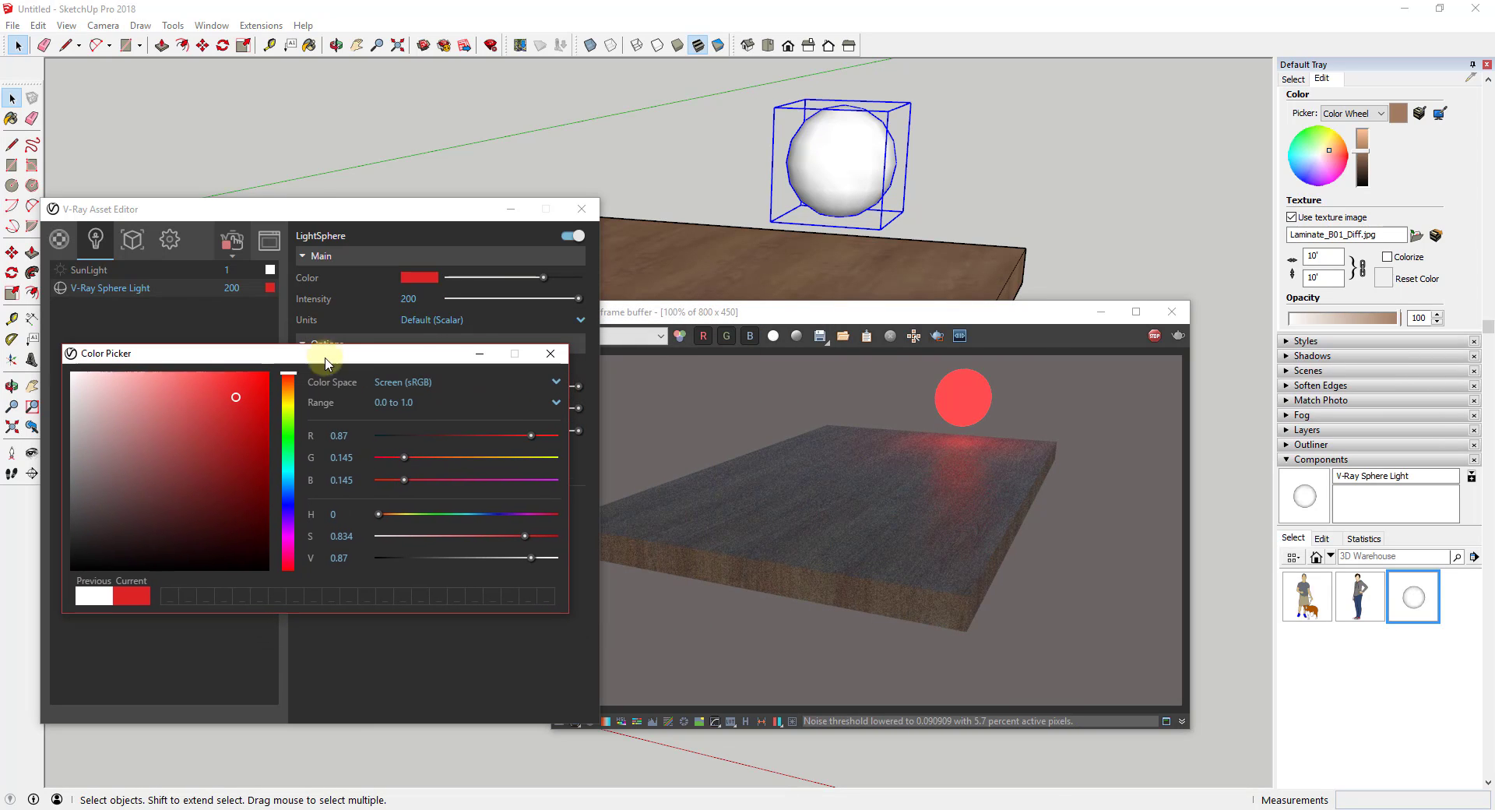
left_click_drag(243, 427, 290, 418)
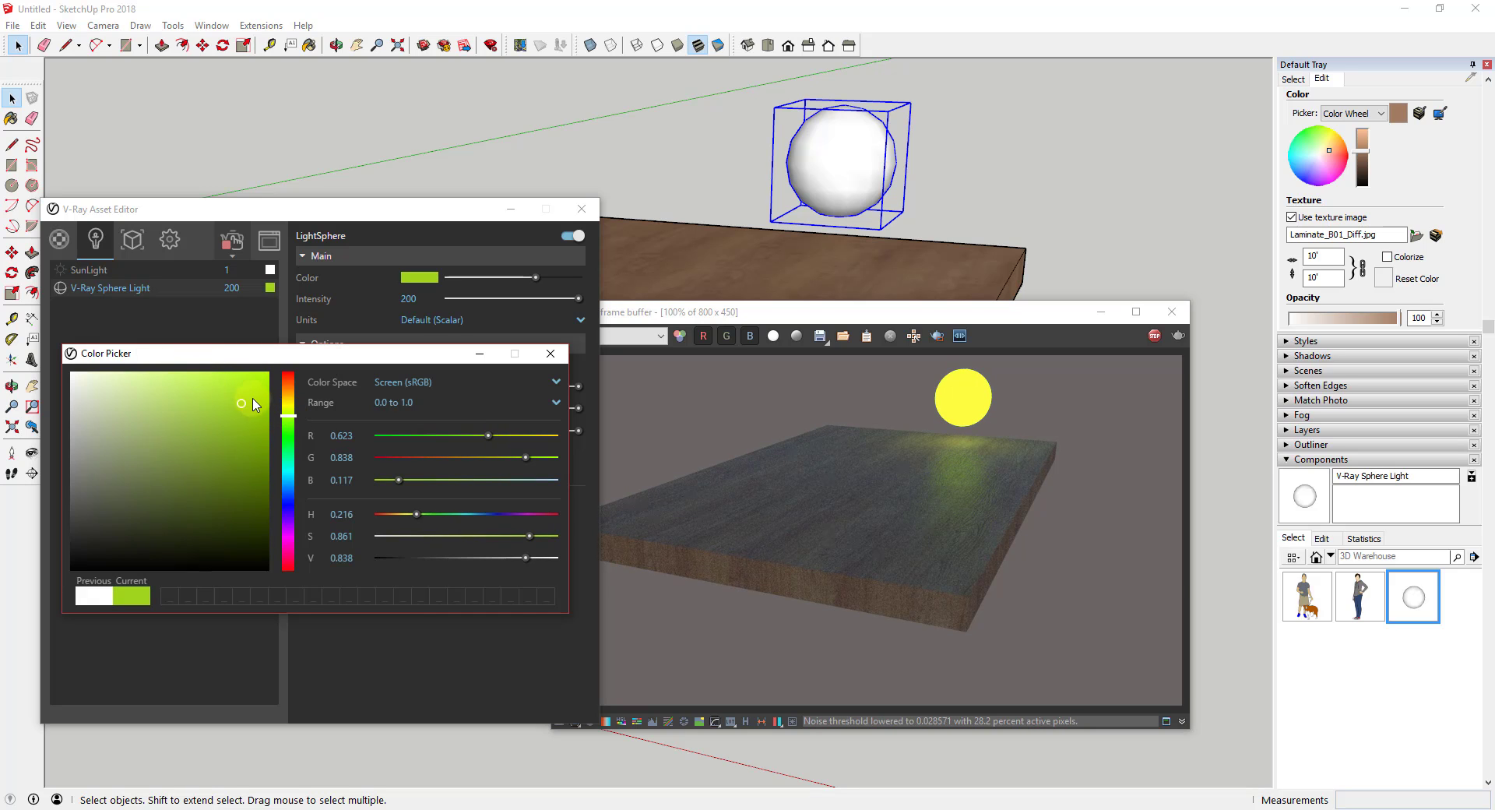
left_click(550, 354)
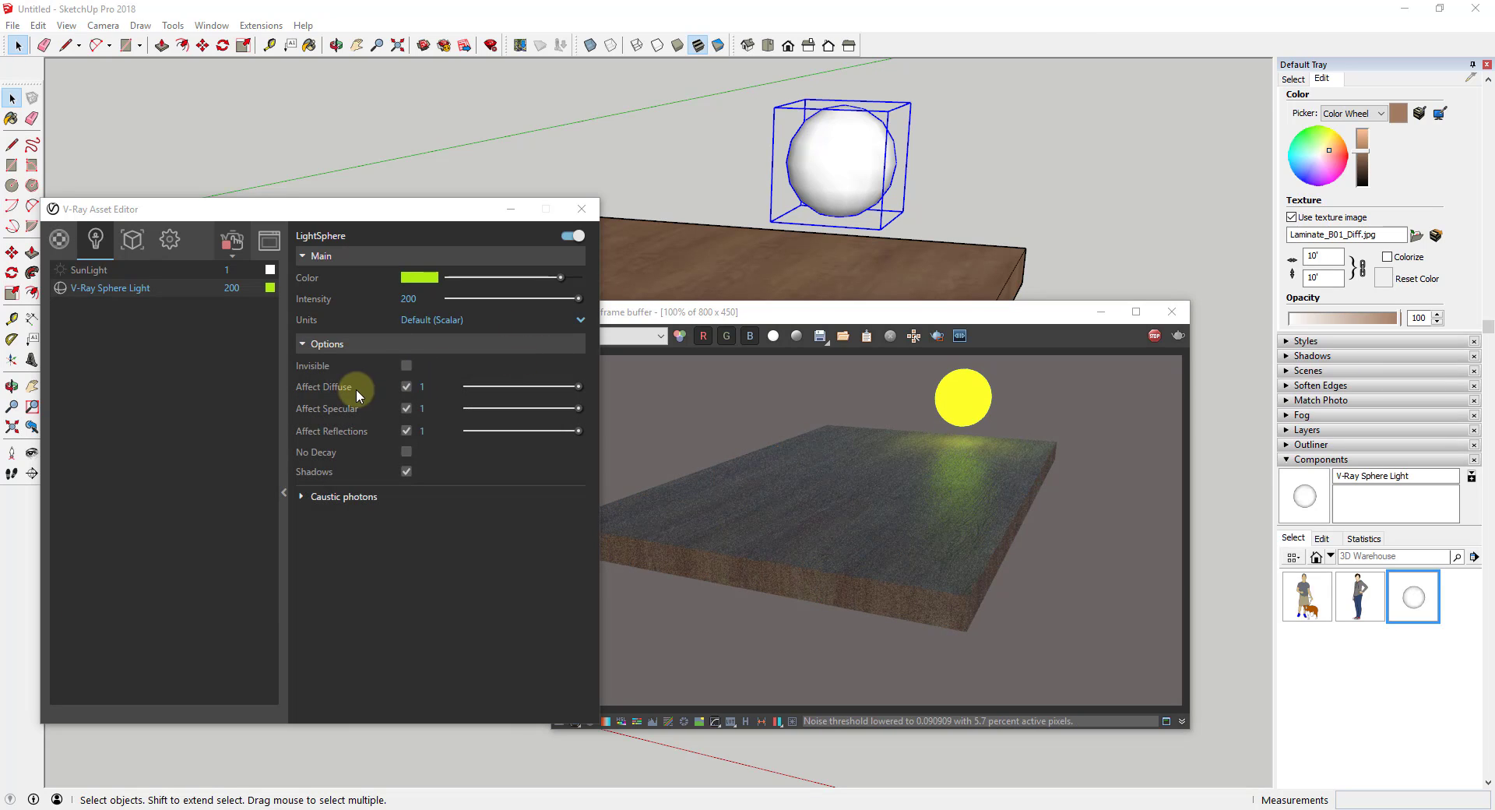
Test the sphere light's Invisible option on and off, and hide the sphere light in the model.
left_click(406, 365)
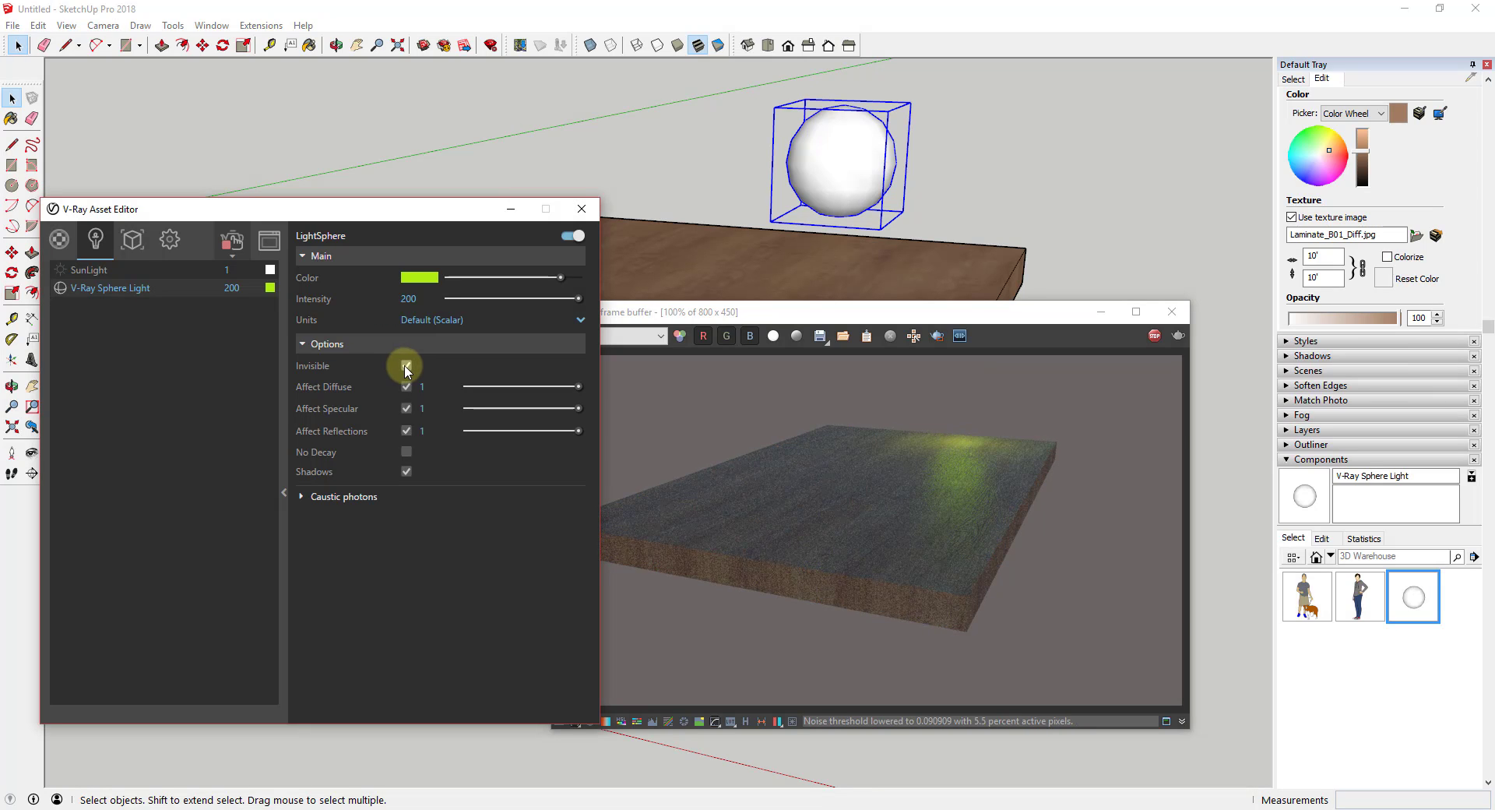
left_click(406, 366)
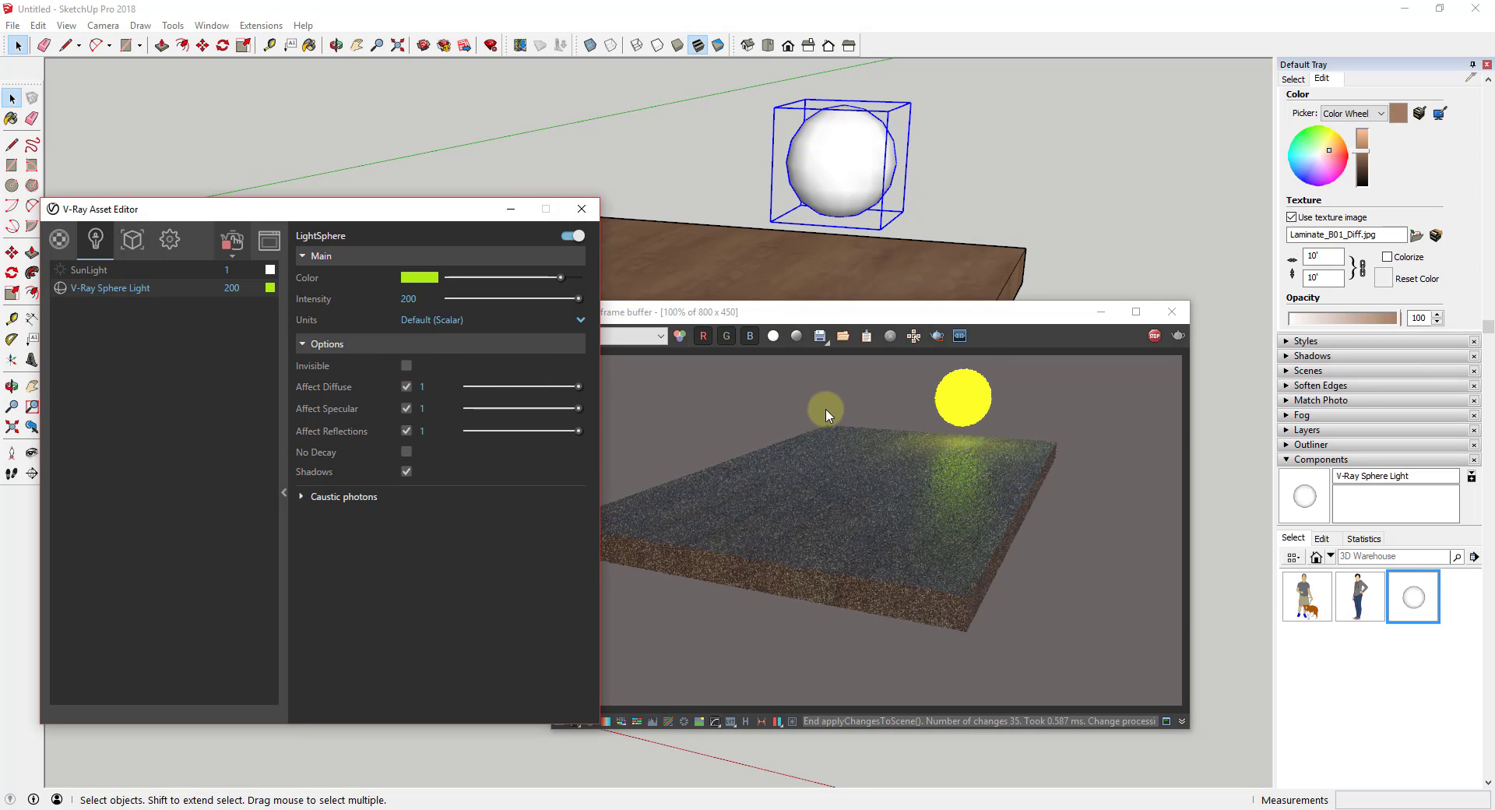
left_click(821, 173)
right_click(829, 166)
left_click(888, 210)
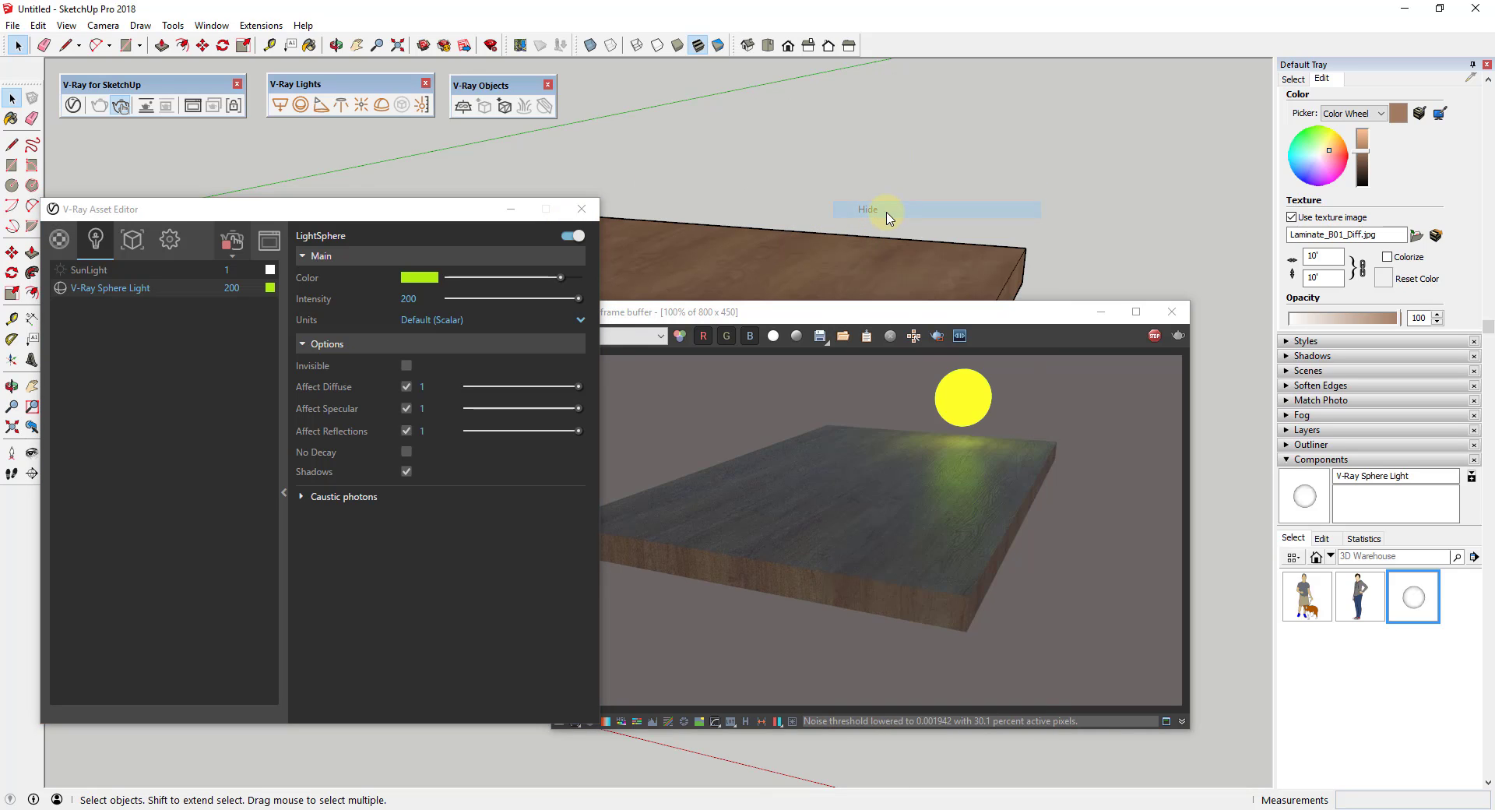
left_click(280, 110)
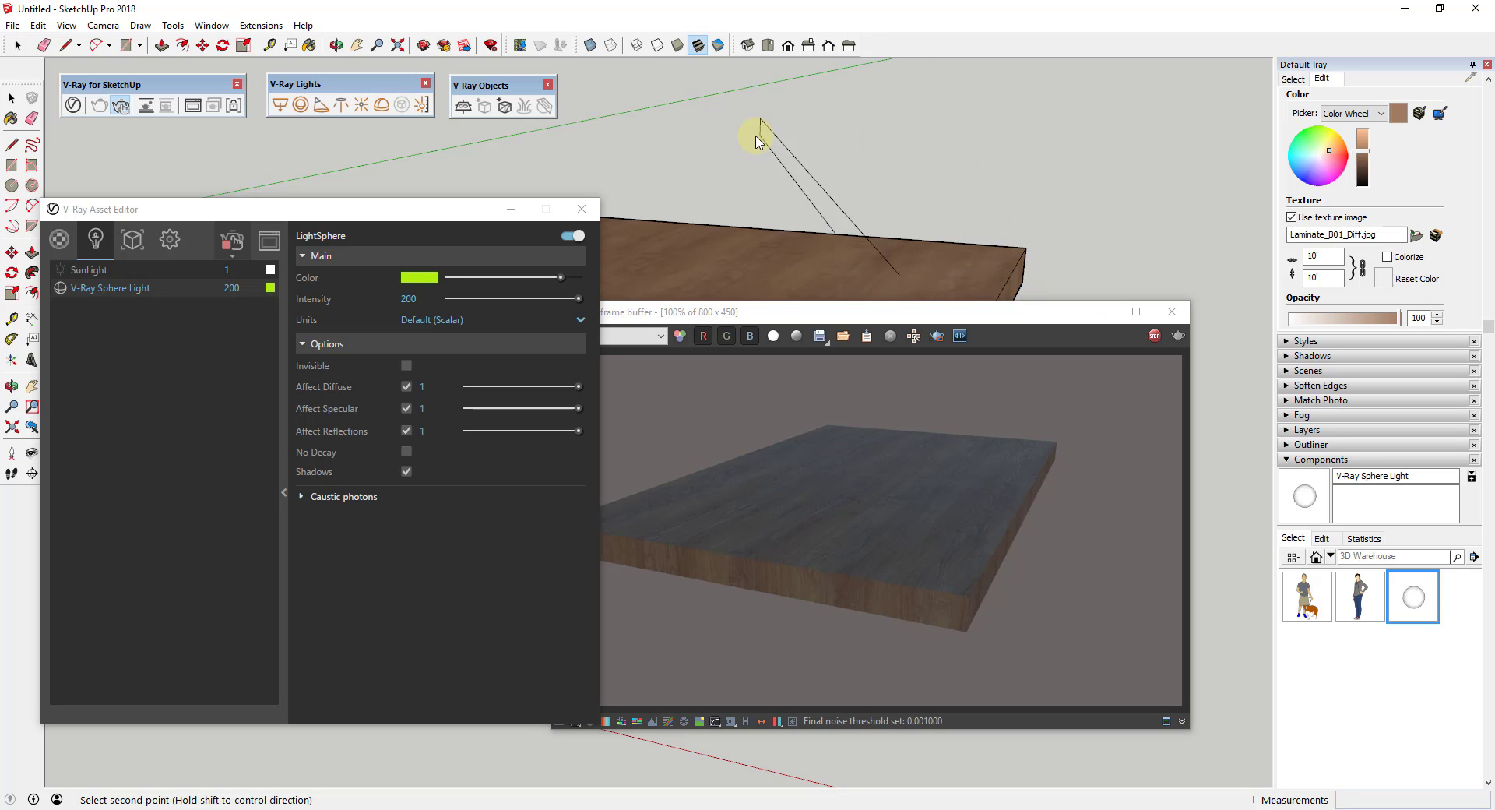
key("space")
middle_click_drag(957, 201, 904, 200)
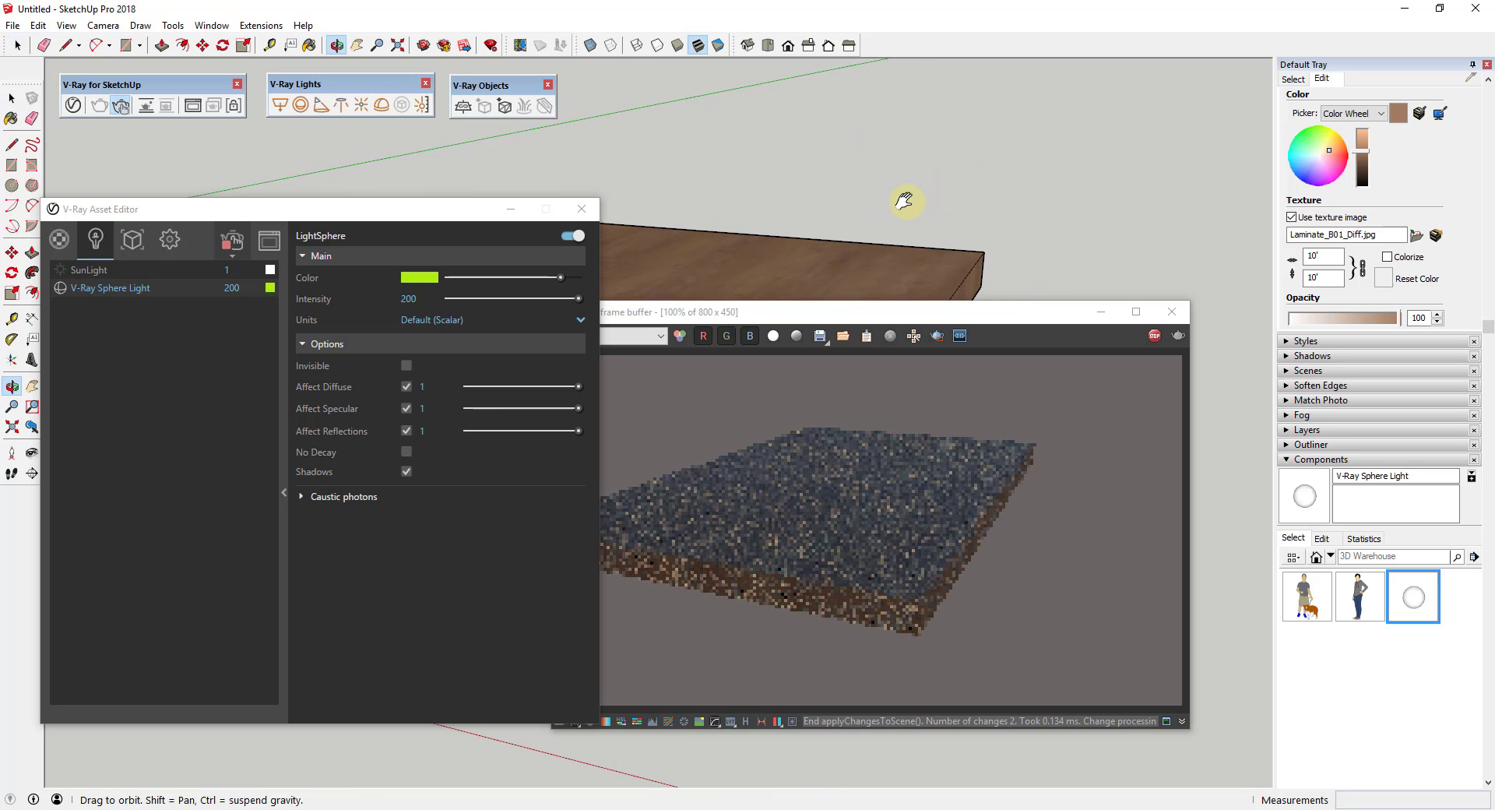
Minimize the V-Ray Asset Editor and draw a V-Ray Rectangle Light across the far part of the slab's upper face.
left_click(510, 209)
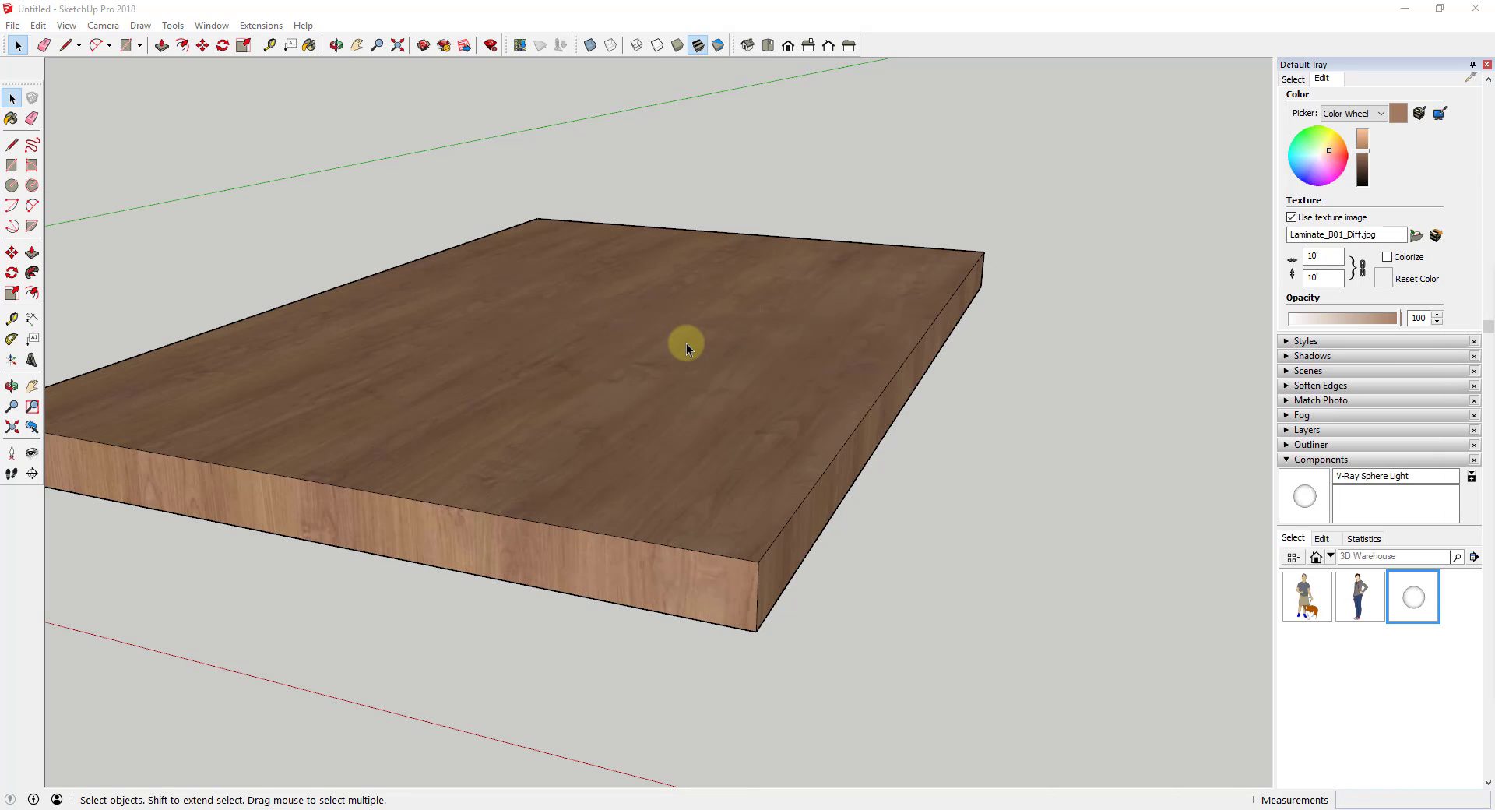
left_click(684, 344)
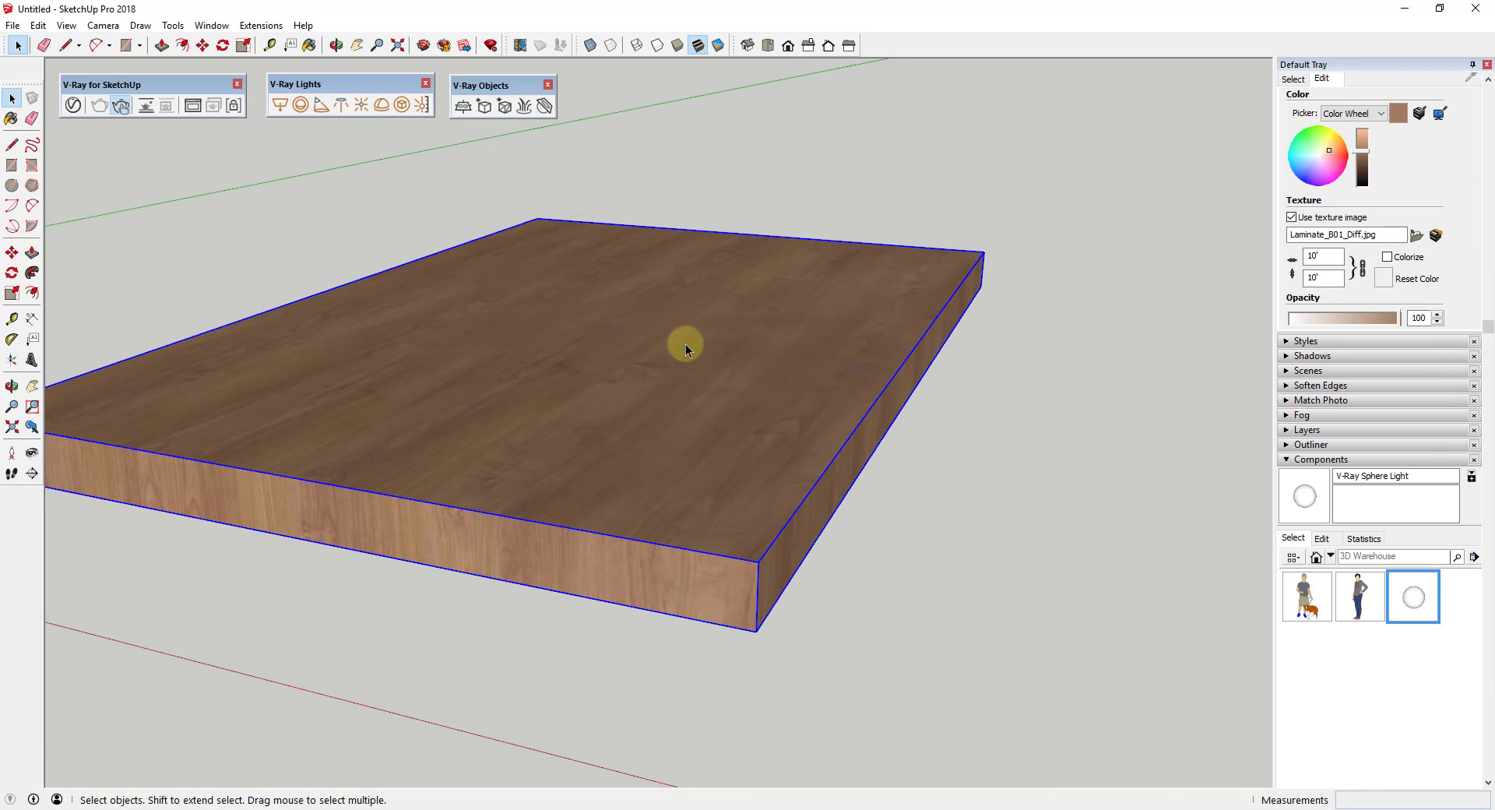
left_click(278, 113)
left_click(762, 323)
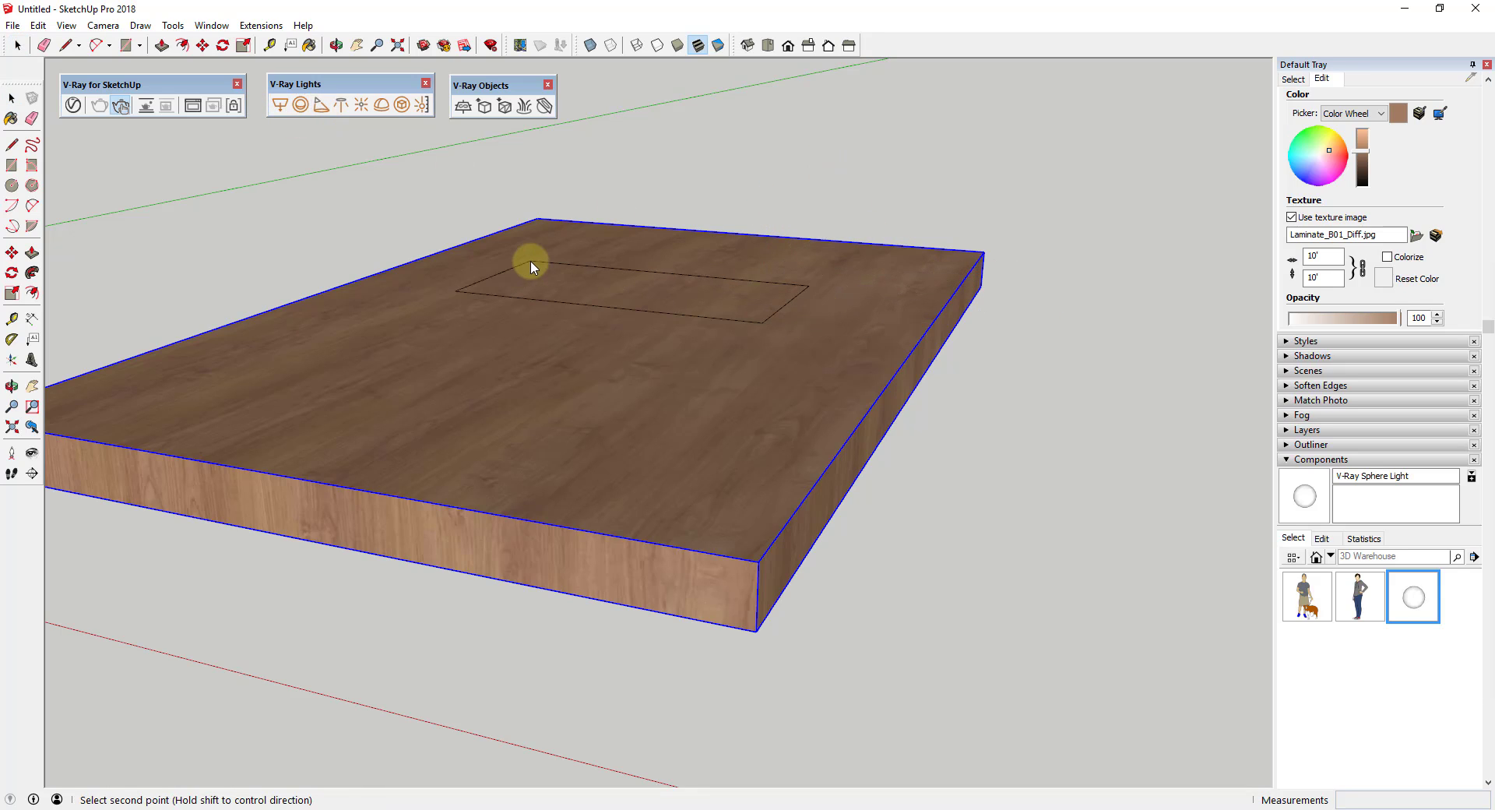
left_click(537, 236)
key("space")
Move the rectangle light to the slab's far edge, raised off its surface, and rotate it roughly upright.
left_click(627, 288)
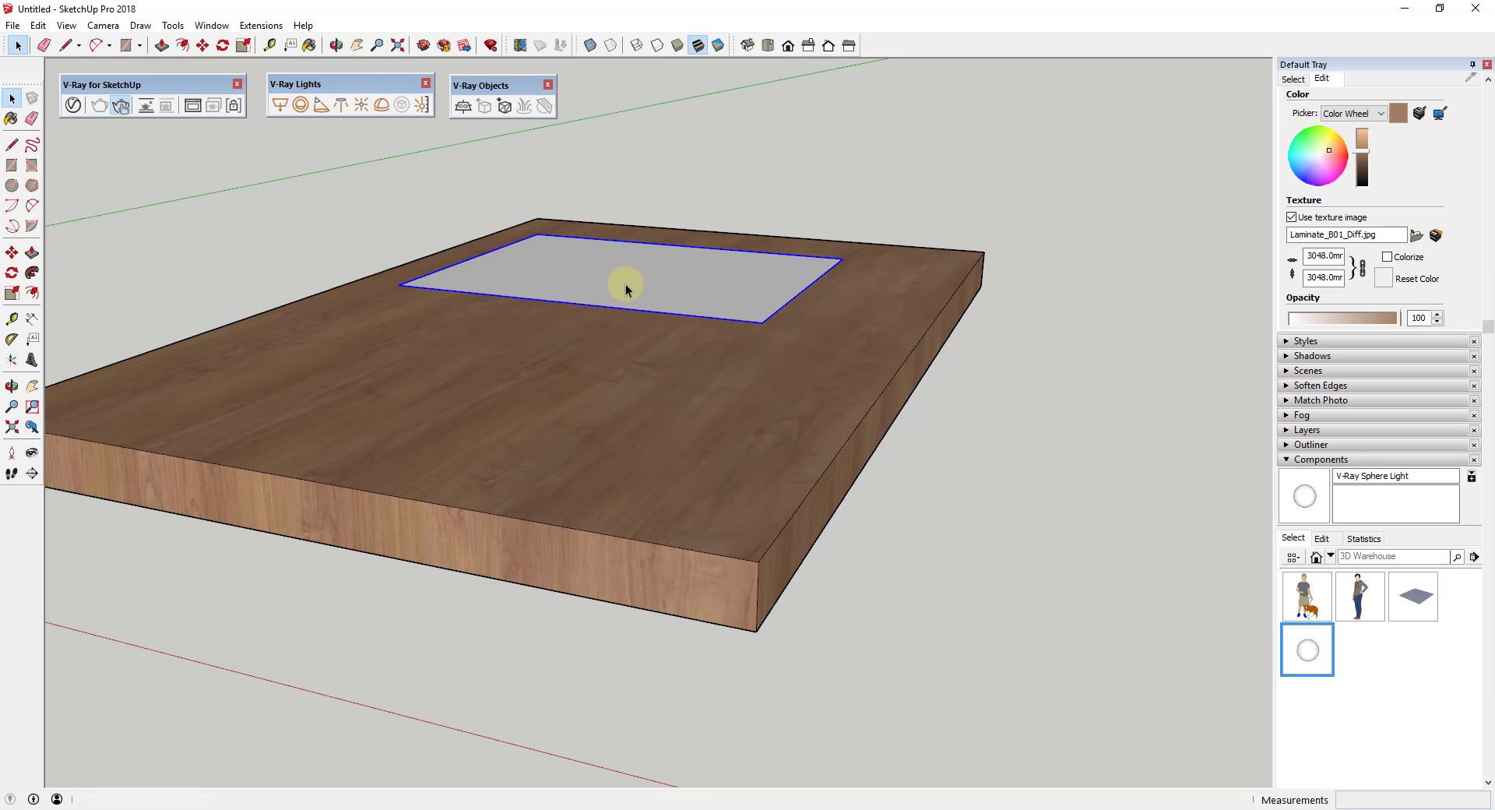
key("m")
left_click(762, 322)
left_click(876, 232)
key("q")
left_click(877, 232)
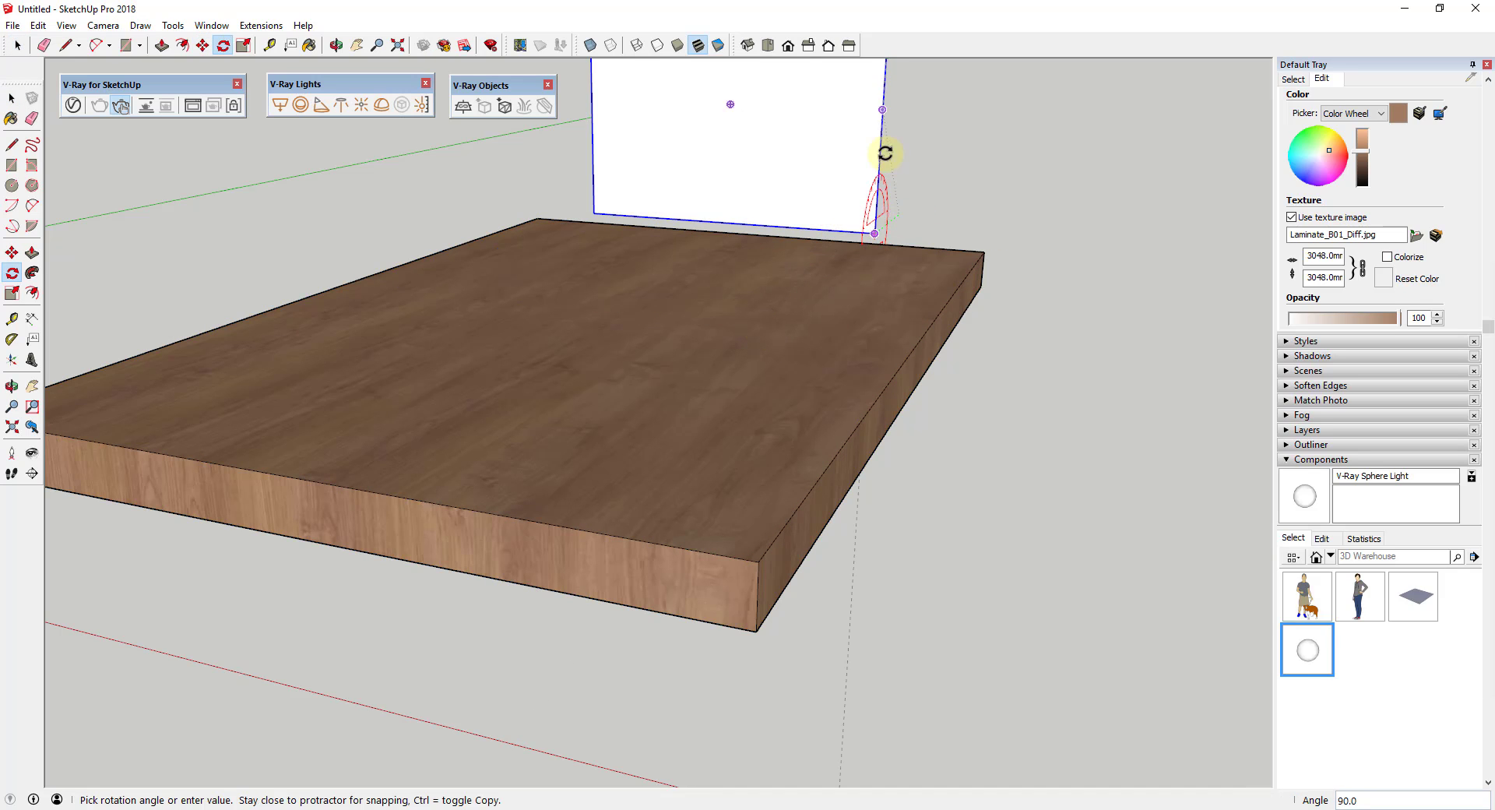
left_click(884, 150)
key("space")
Reopen the V-Ray Asset Editor clear of the render and shift the rectangle light about 2' along the red axis.
left_click(423, 46)
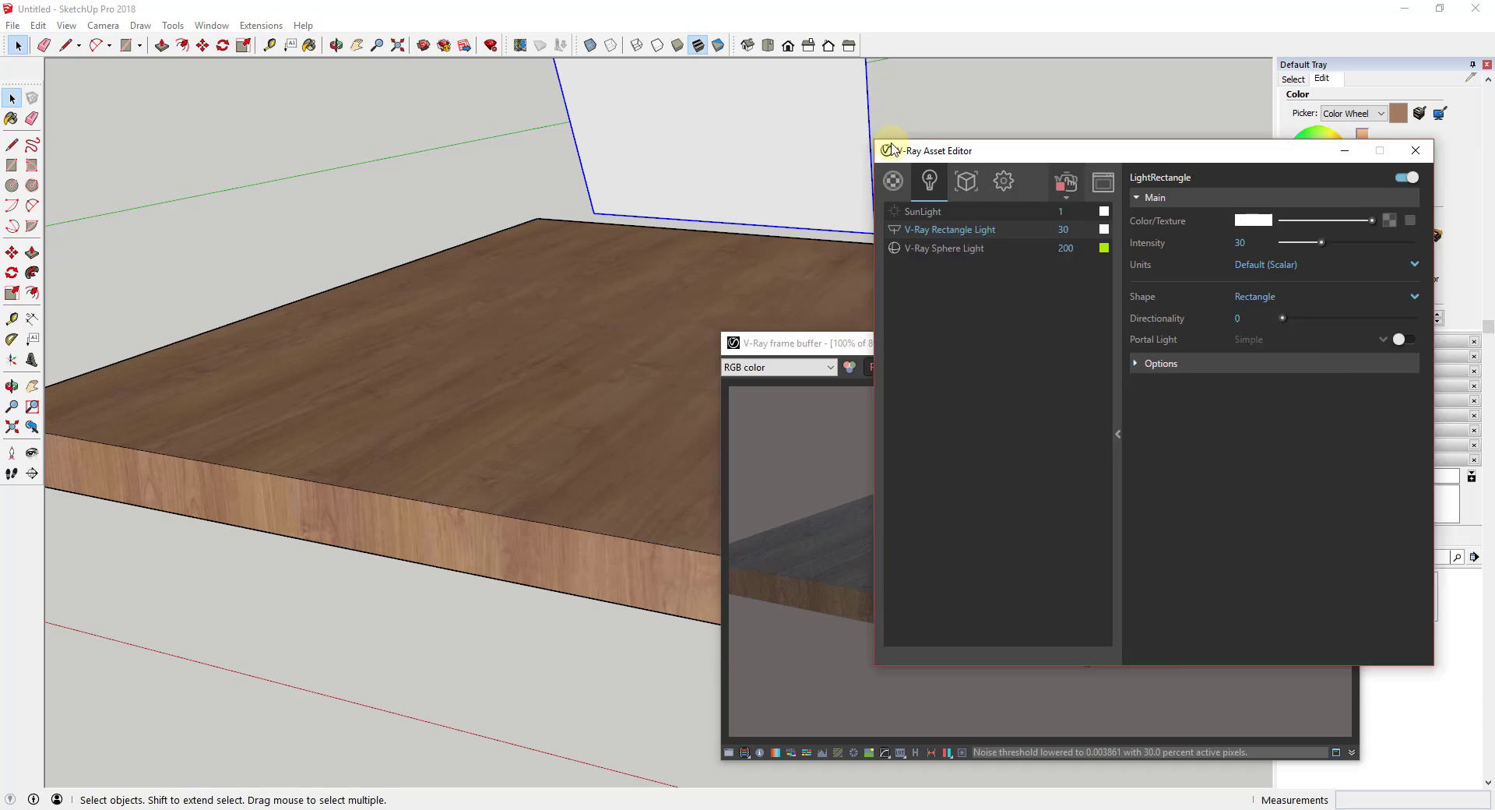
left_click_drag(1012, 144, 199, 153)
left_click(777, 154)
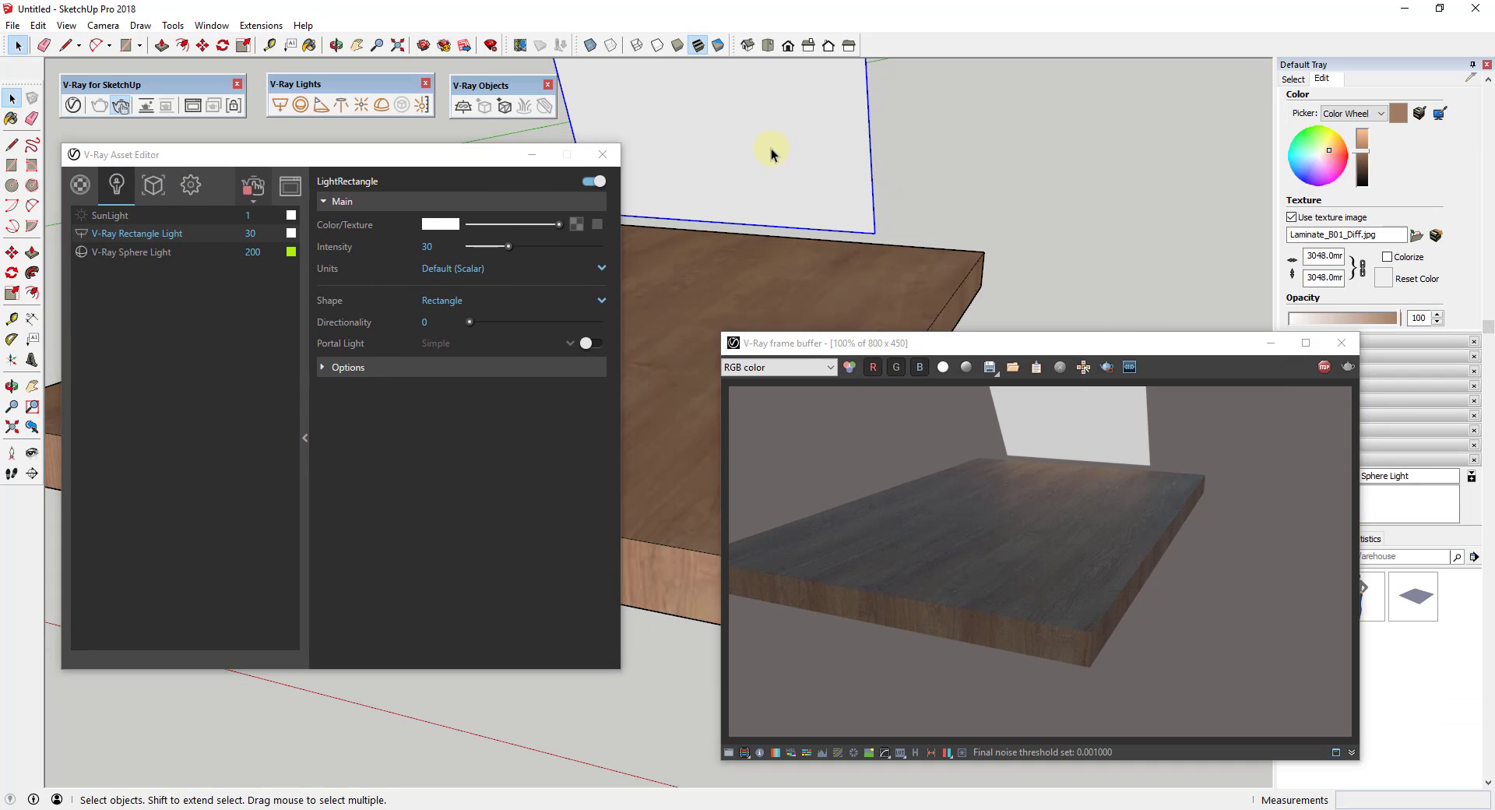
key("m")
left_click(772, 149)
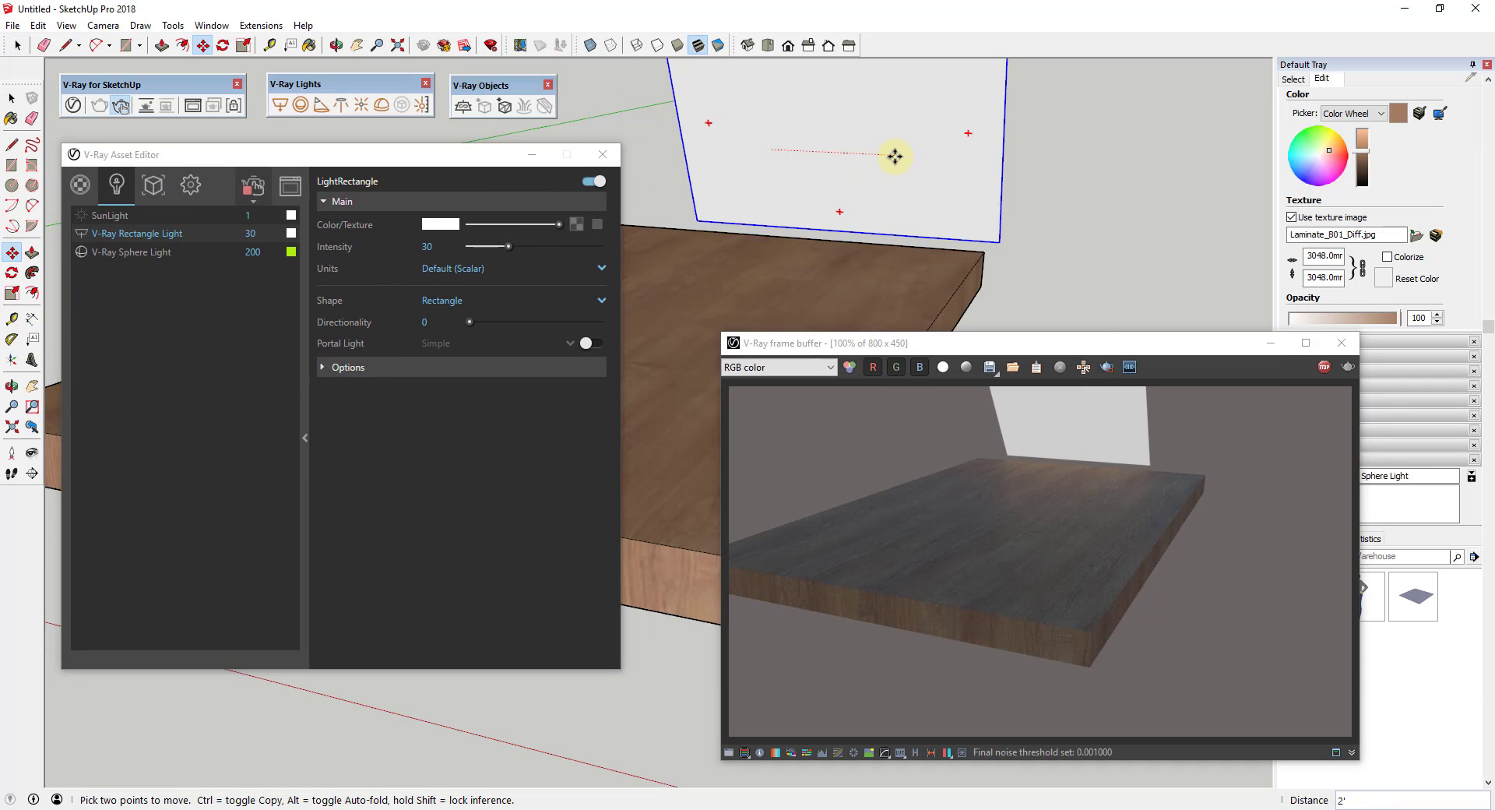
left_click(685, 218)
key("space")
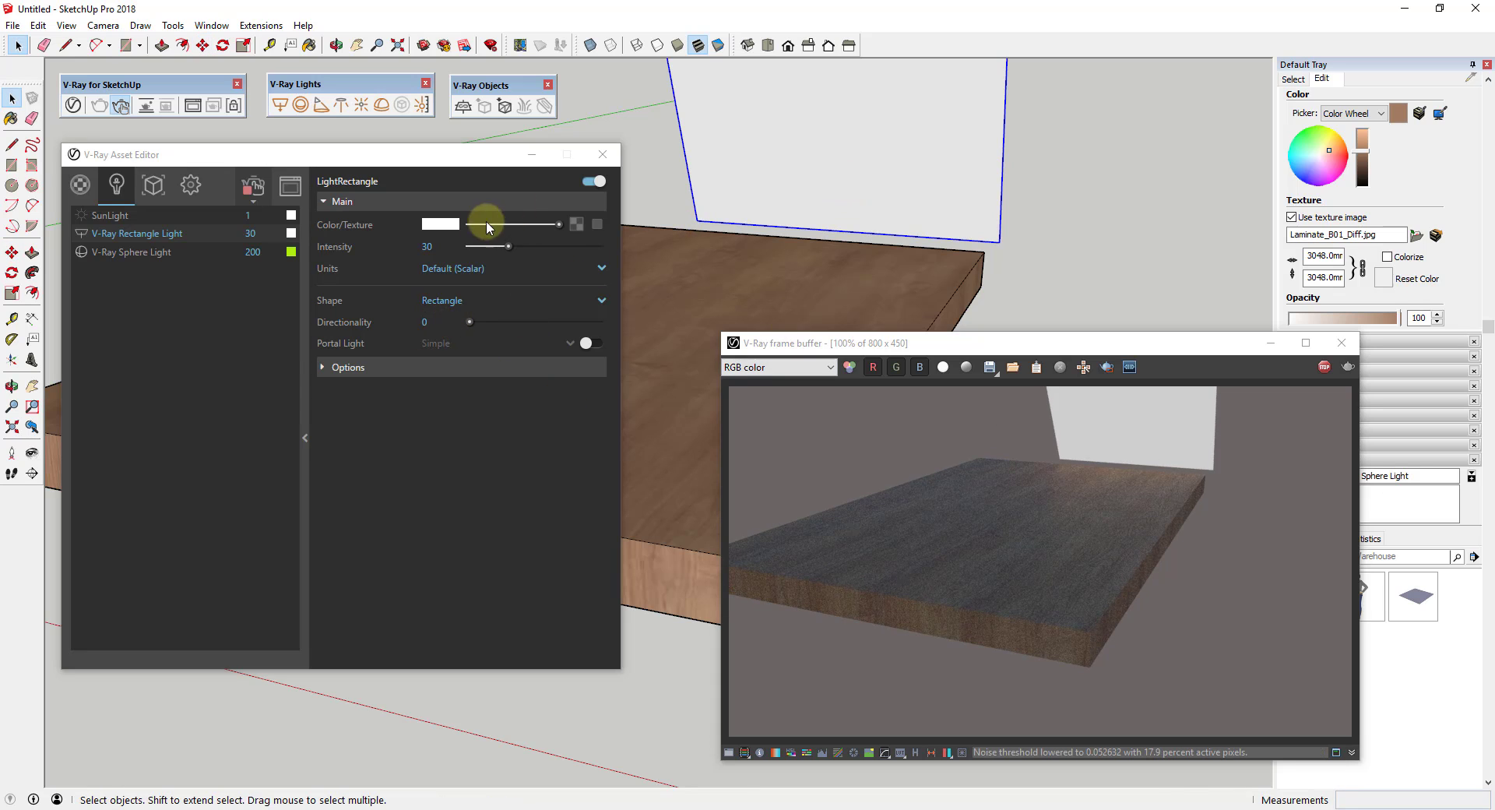
Make the V-Ray Rectangle Light Invisible in its options, switching the setting off and on to compare the render.
left_click(321, 367)
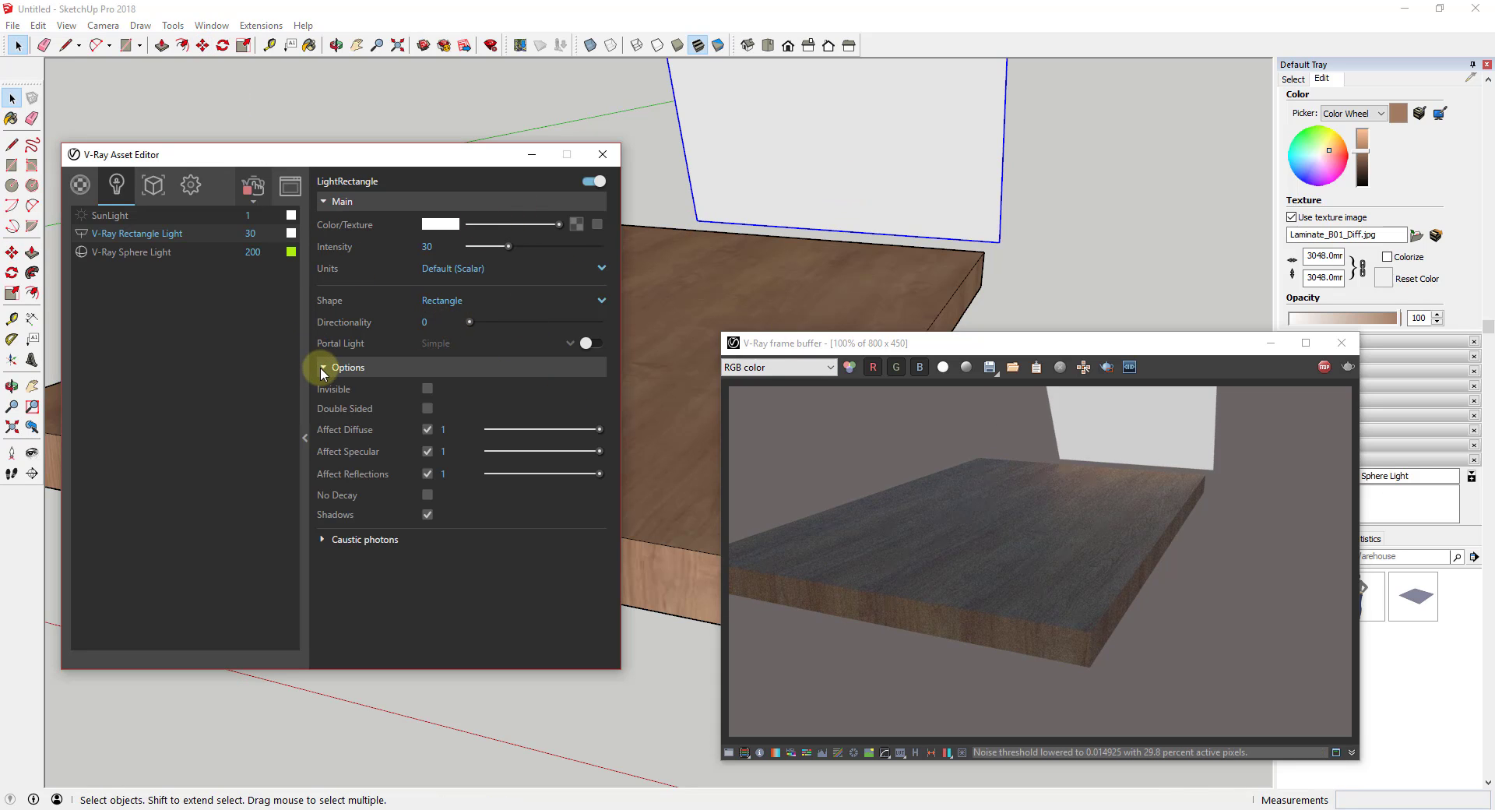
left_click(427, 389)
scroll(810, 204, "up", 2)
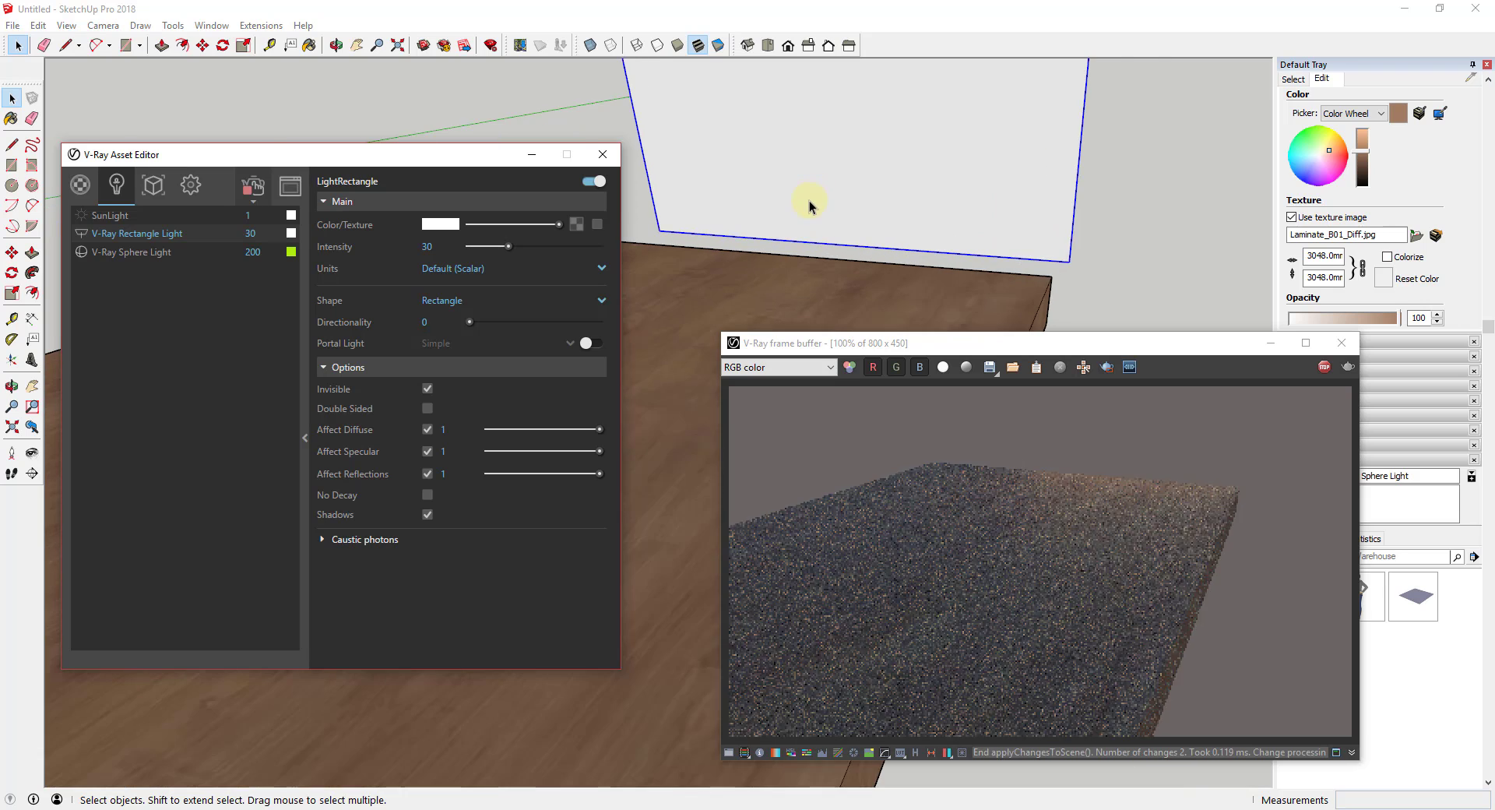
scroll(809, 203, "up", 2)
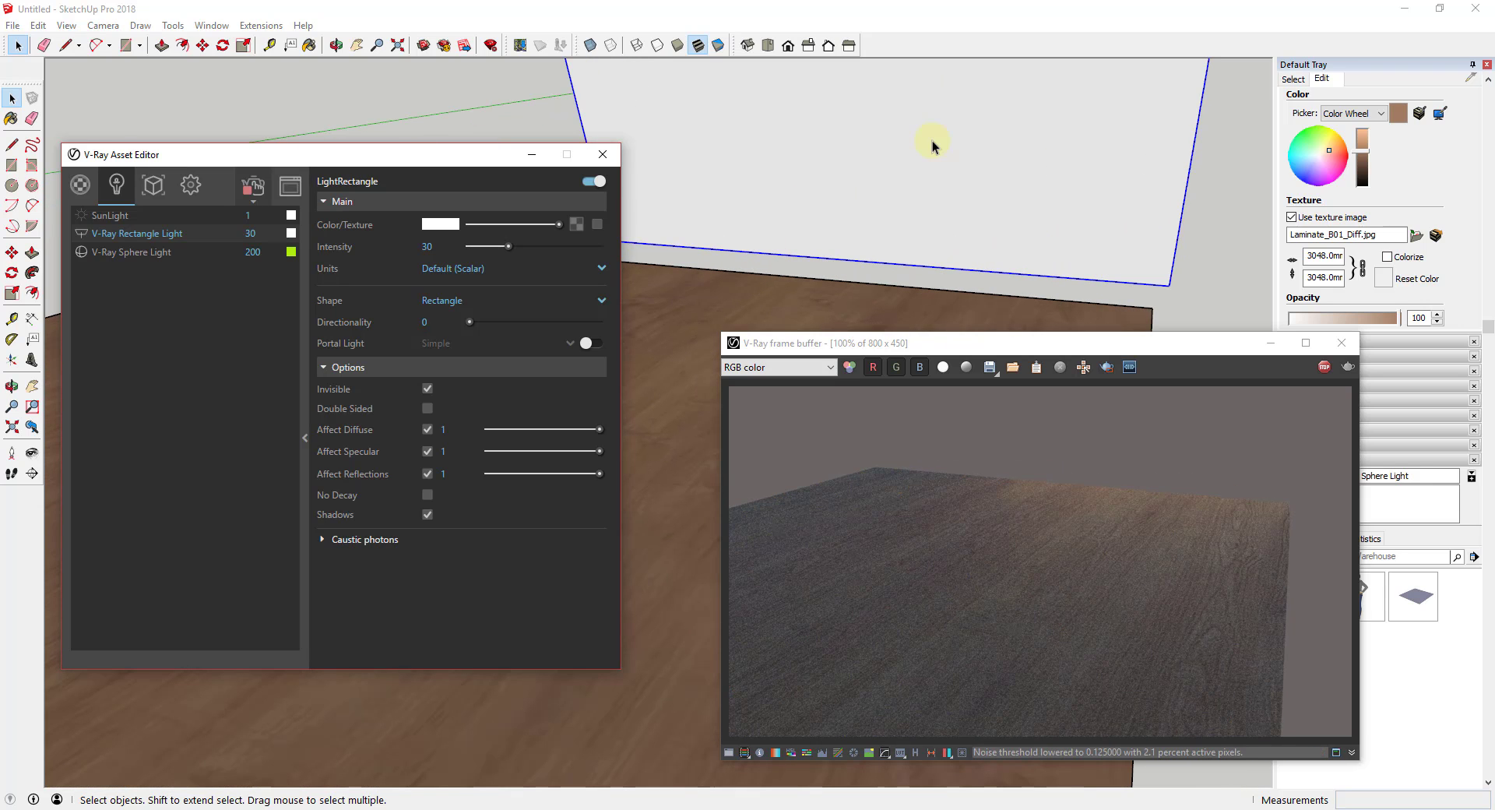
left_click(426, 390)
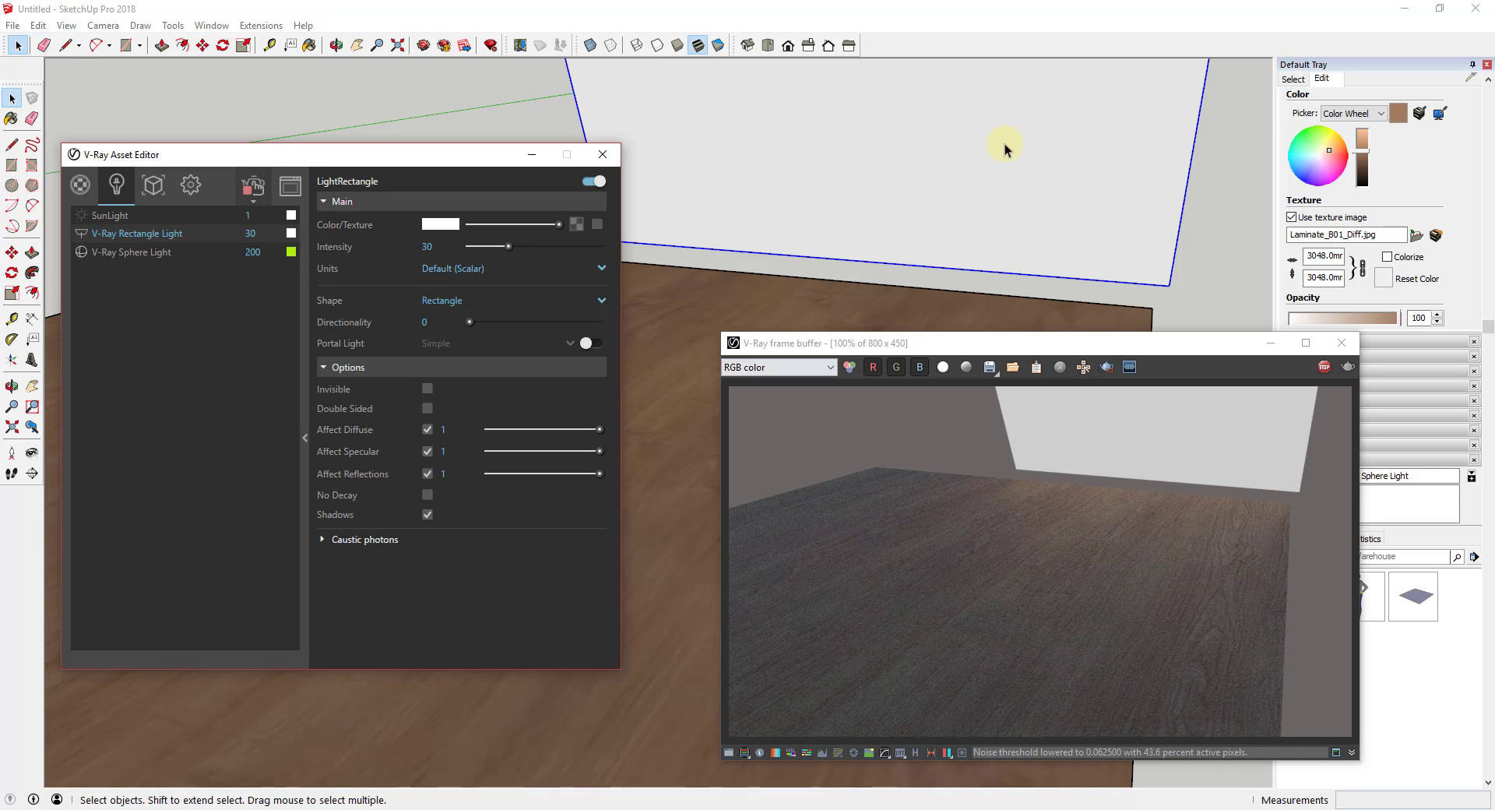
scroll(1004, 148, "down", 2)
left_click(426, 387)
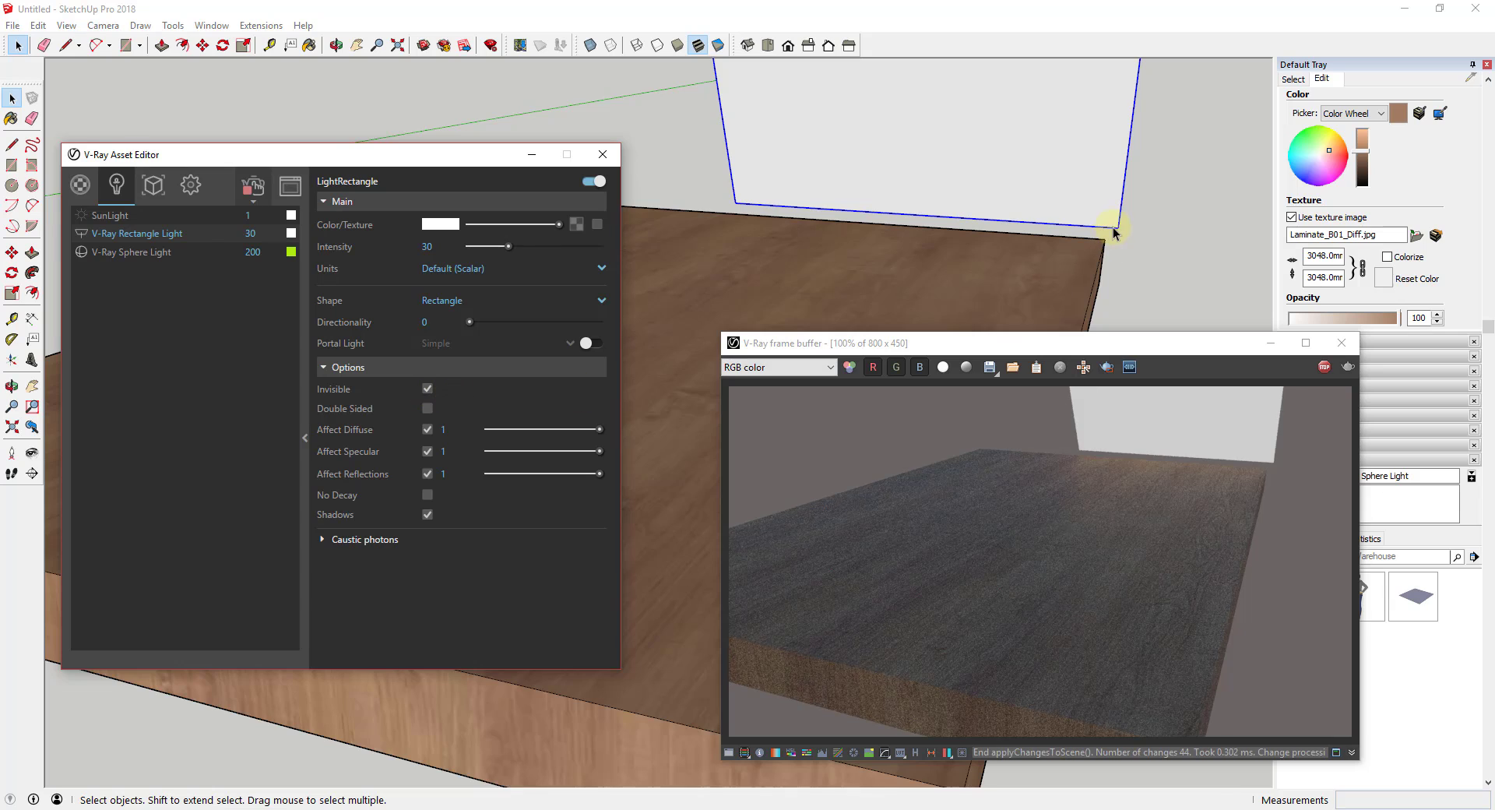
scroll(1115, 232, "down", 2)
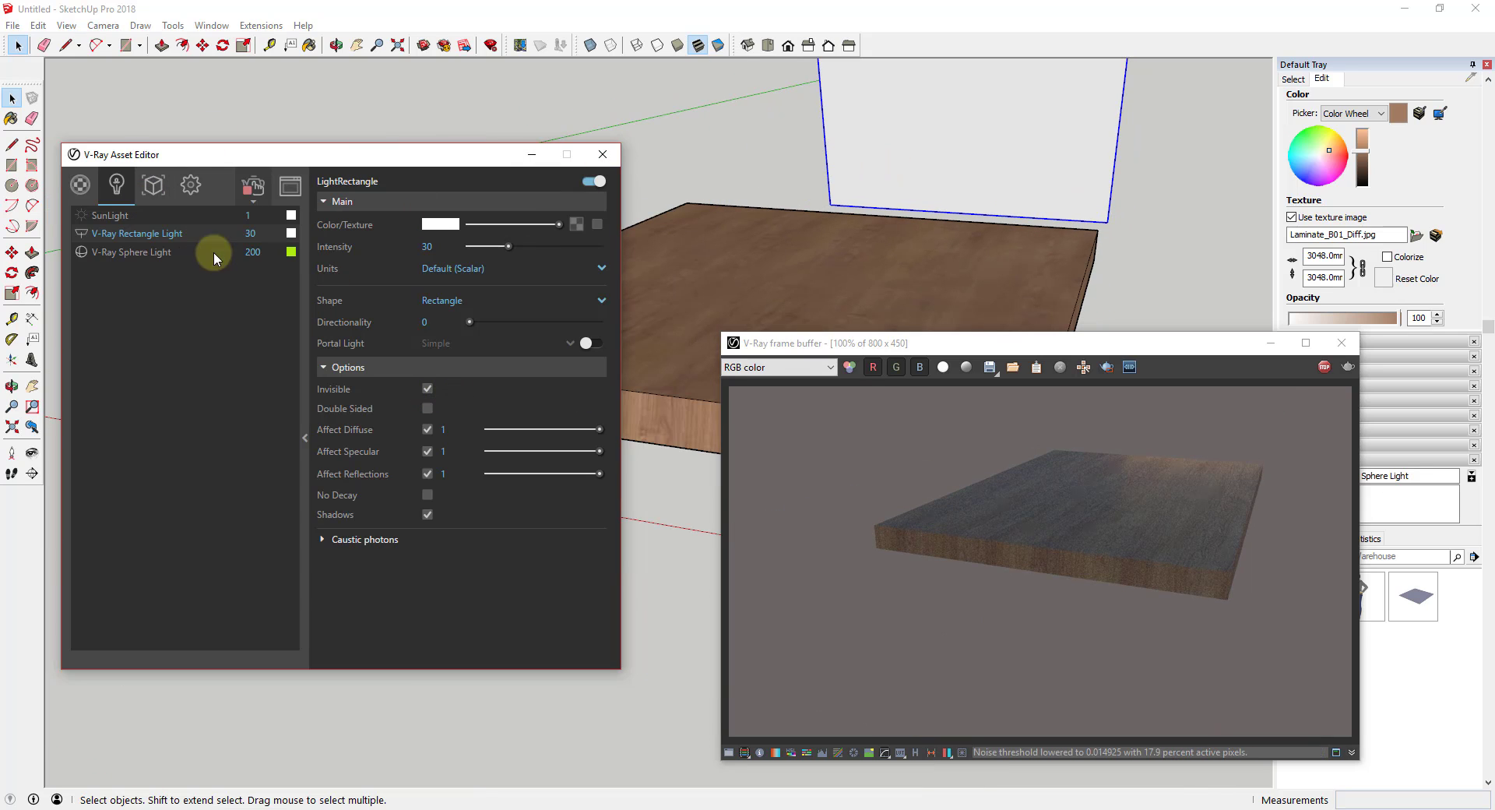
Show the V-Ray geometry list, move the frame buffer lower, and draw a flat rectangle on the ground beside the slab.
left_click(151, 187)
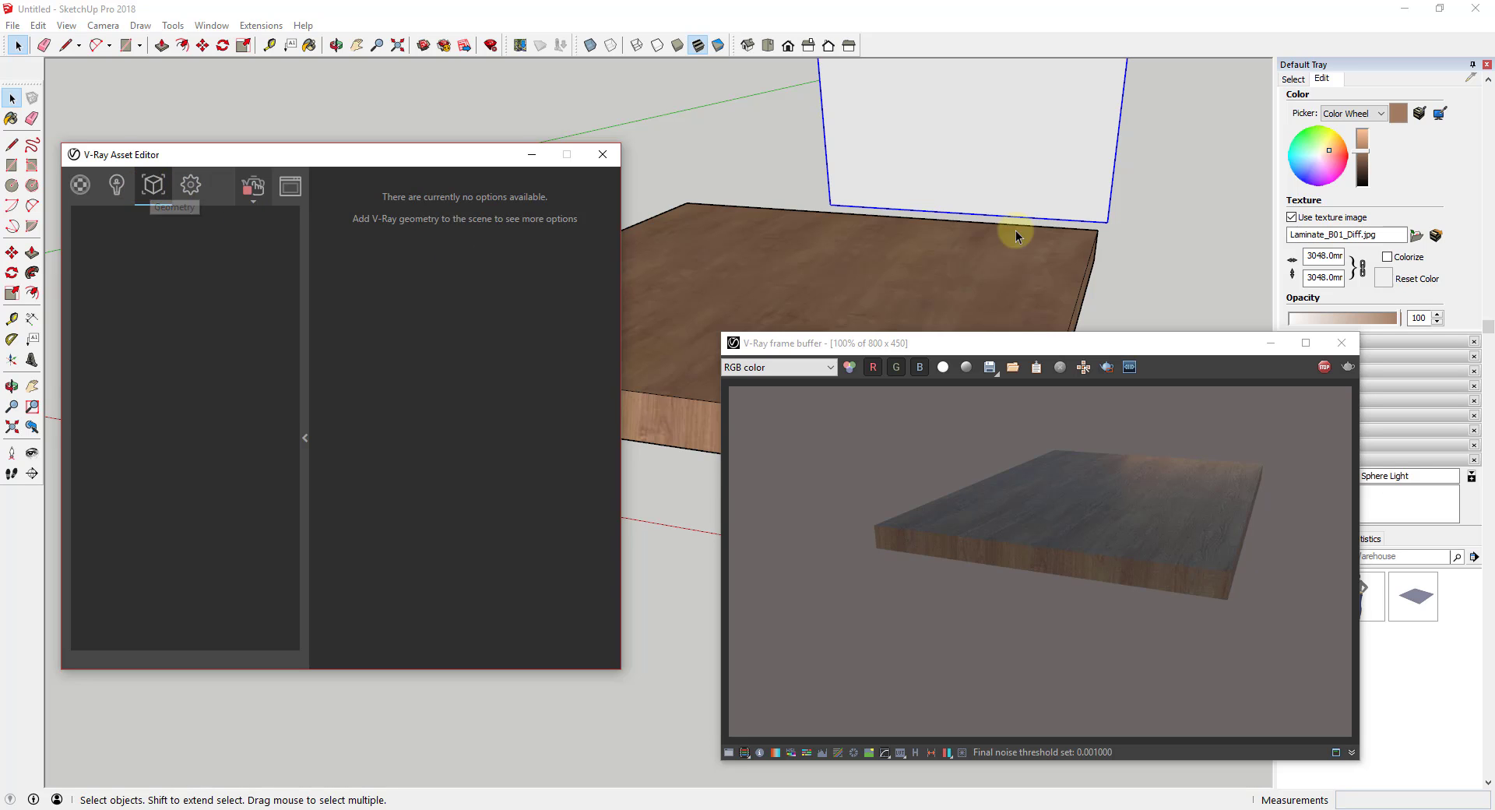
mouse_move(1012, 230)
middle_mouse_down()
mouse_move(667, 140)
mouse_move(894, 156)
mouse_move(724, 222)
middle_mouse_up()
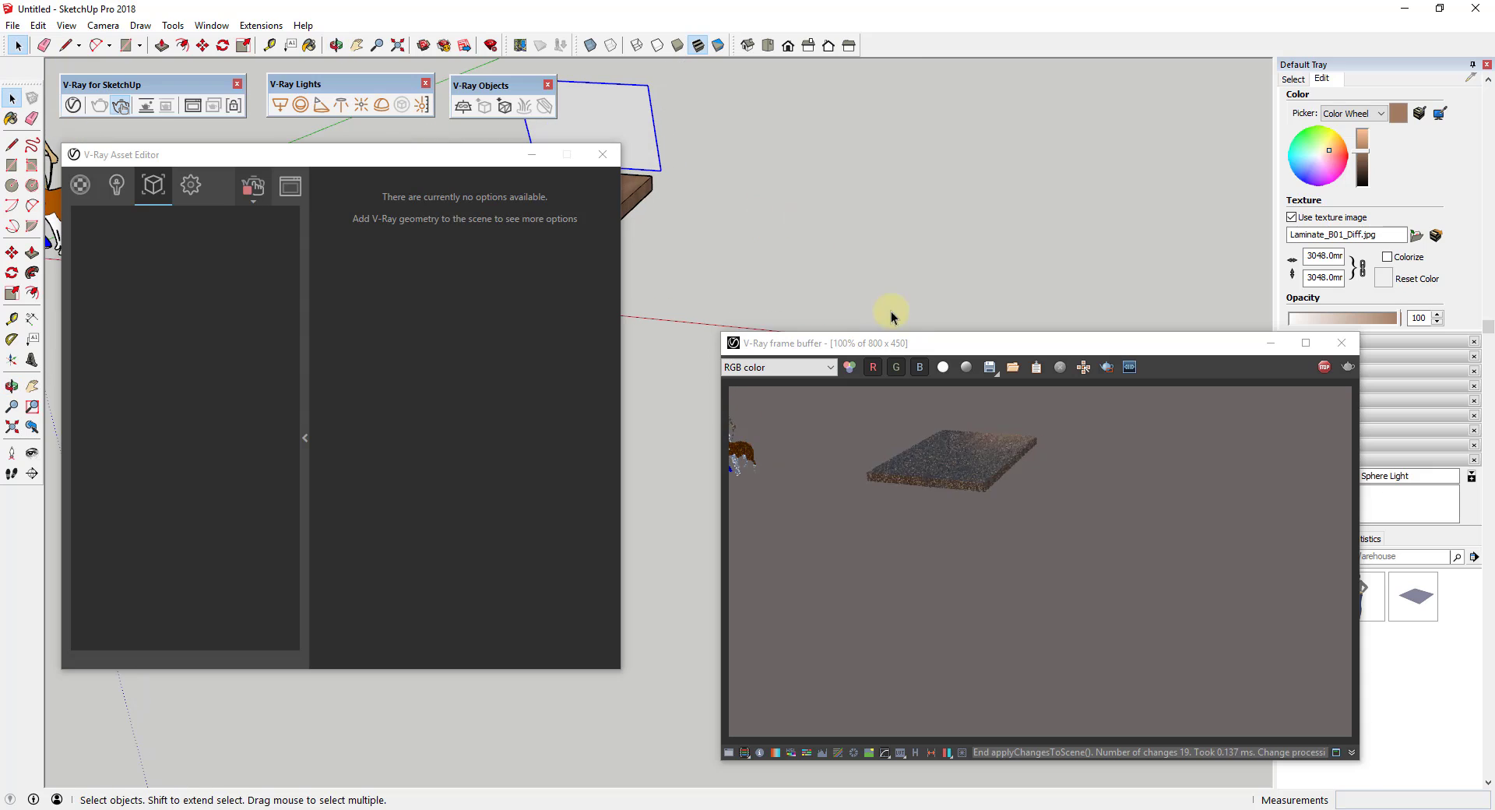
left_click_drag(911, 356, 917, 483)
left_click(752, 321)
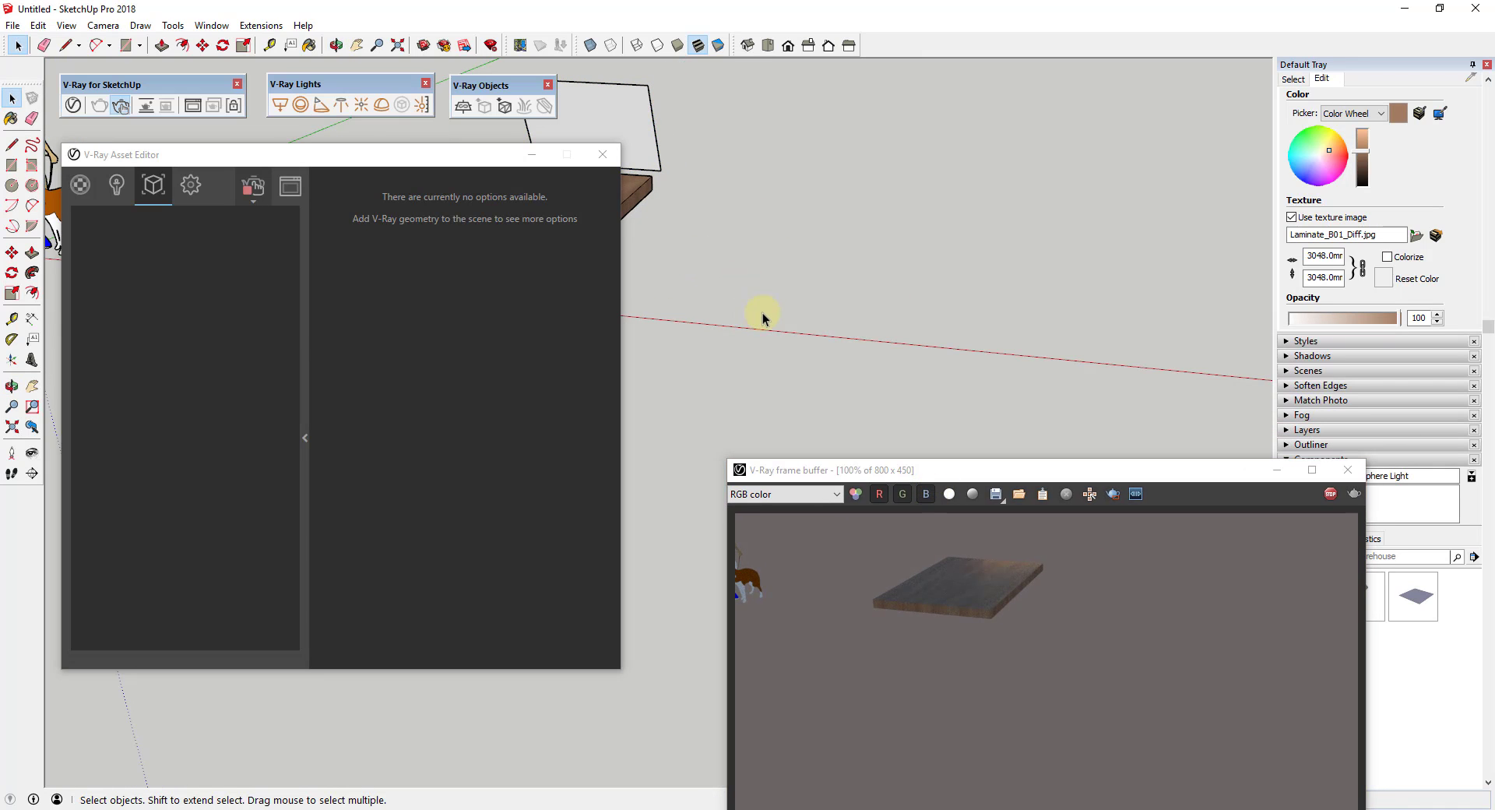
key("r")
left_click(772, 319)
left_click(1079, 262)
key("space")
Reverse the new ground rectangle's face and make the rectangle into a group.
right_click(972, 274)
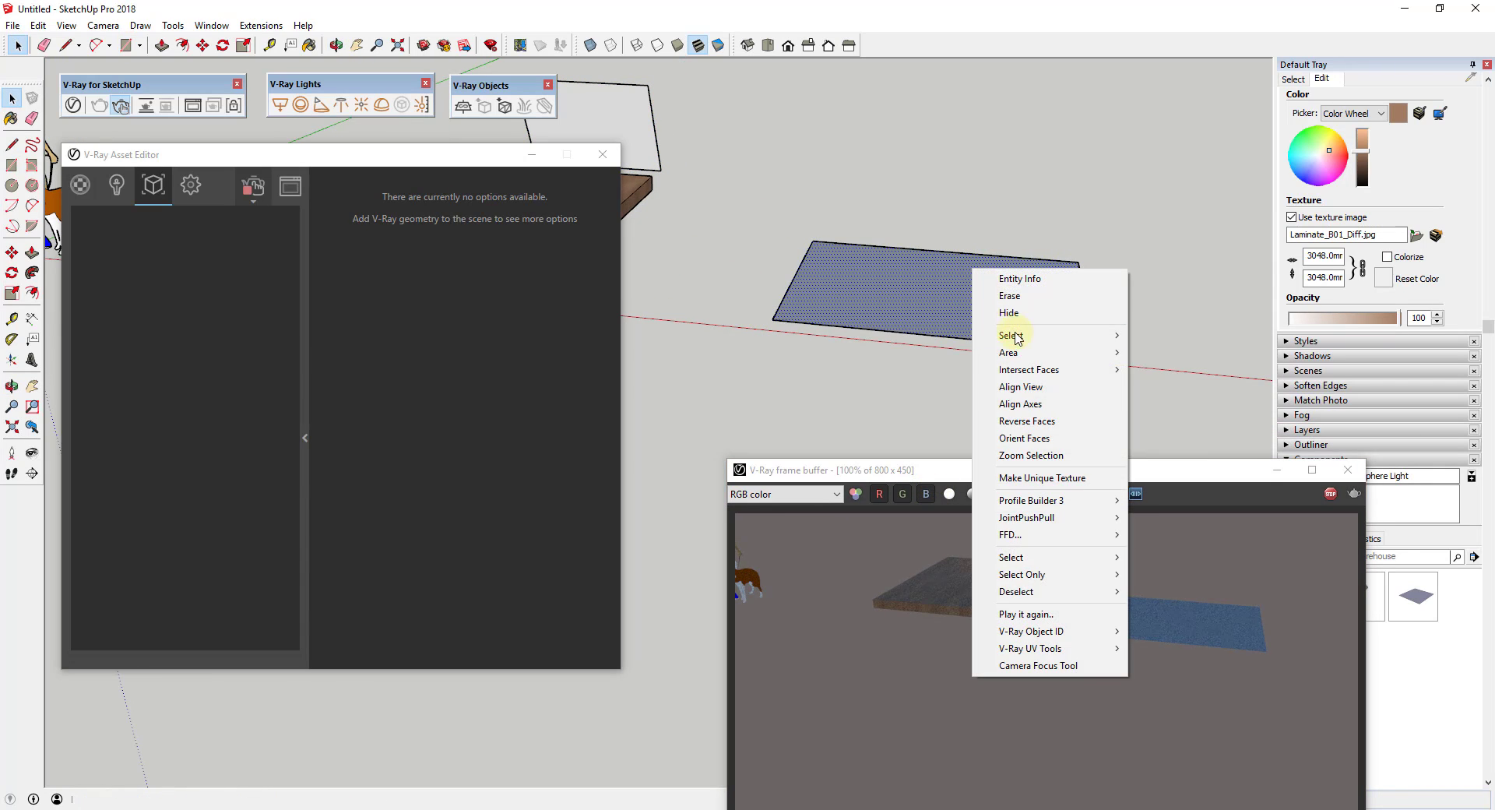
left_click(1043, 419)
right_click(927, 313)
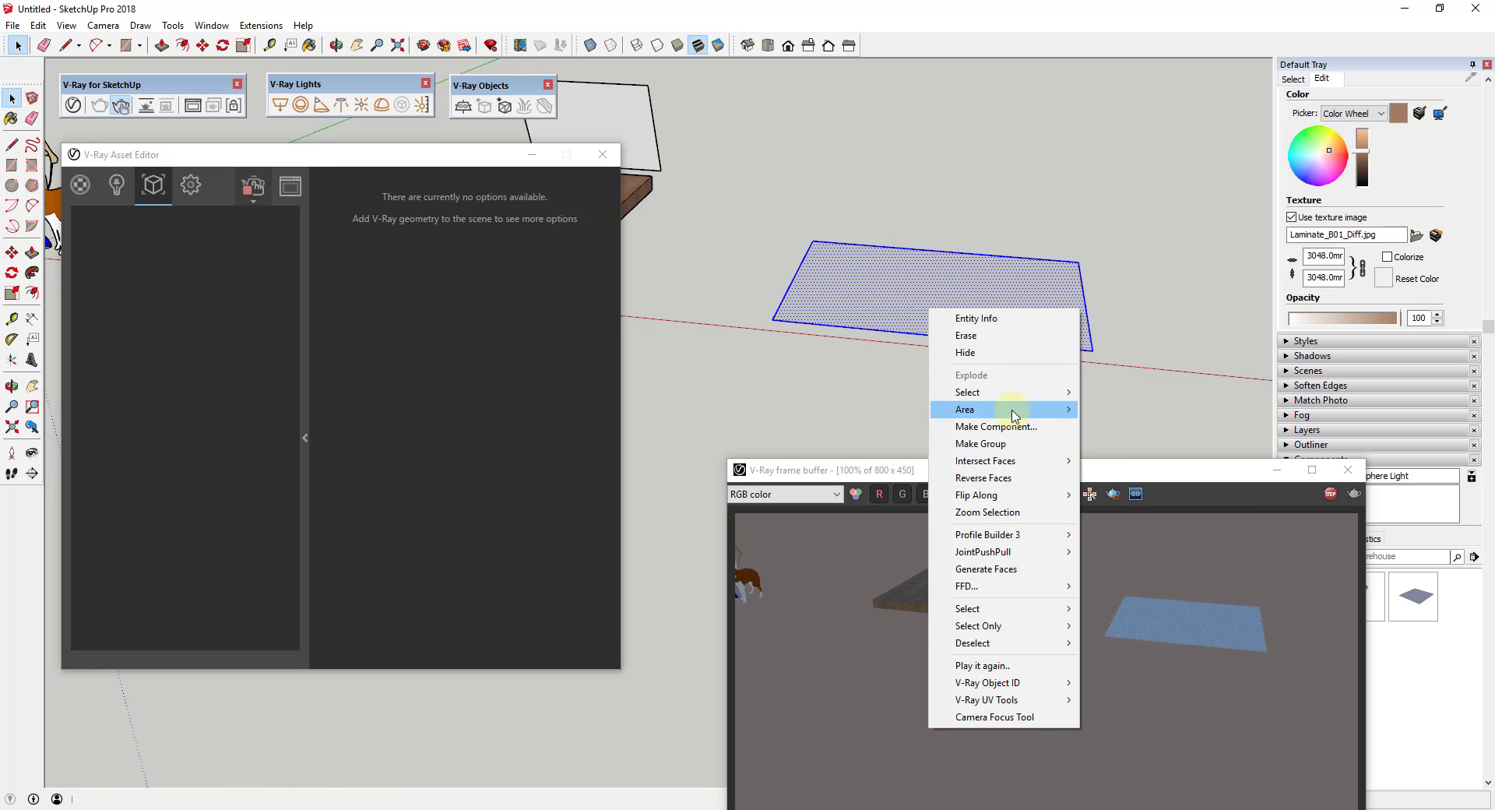
left_click(980, 443)
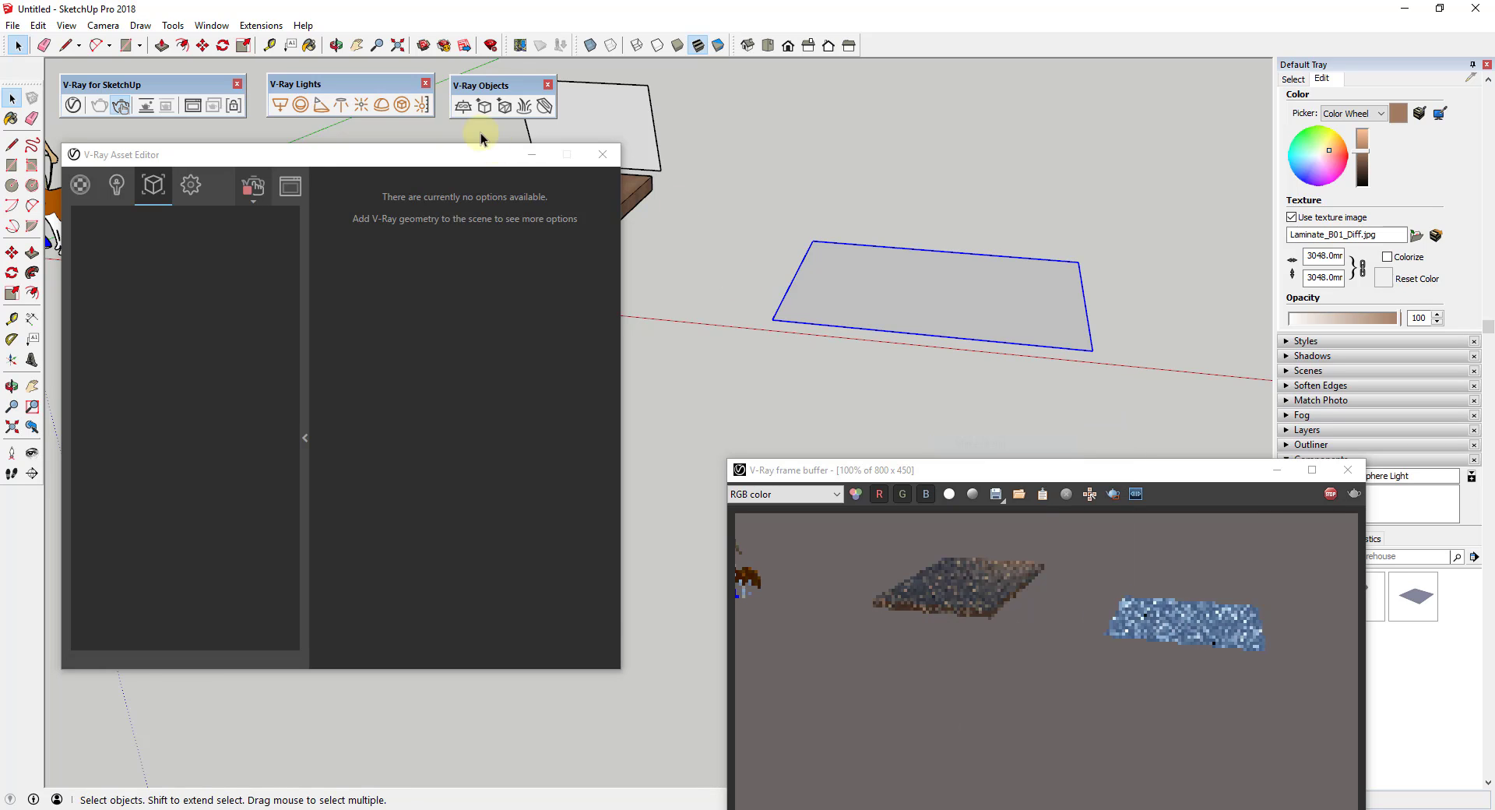
Add V-Ray Fur to the grouped ground rectangle and examine it up close in the interactive render.
left_click(522, 109)
scroll(997, 315, "up", 5)
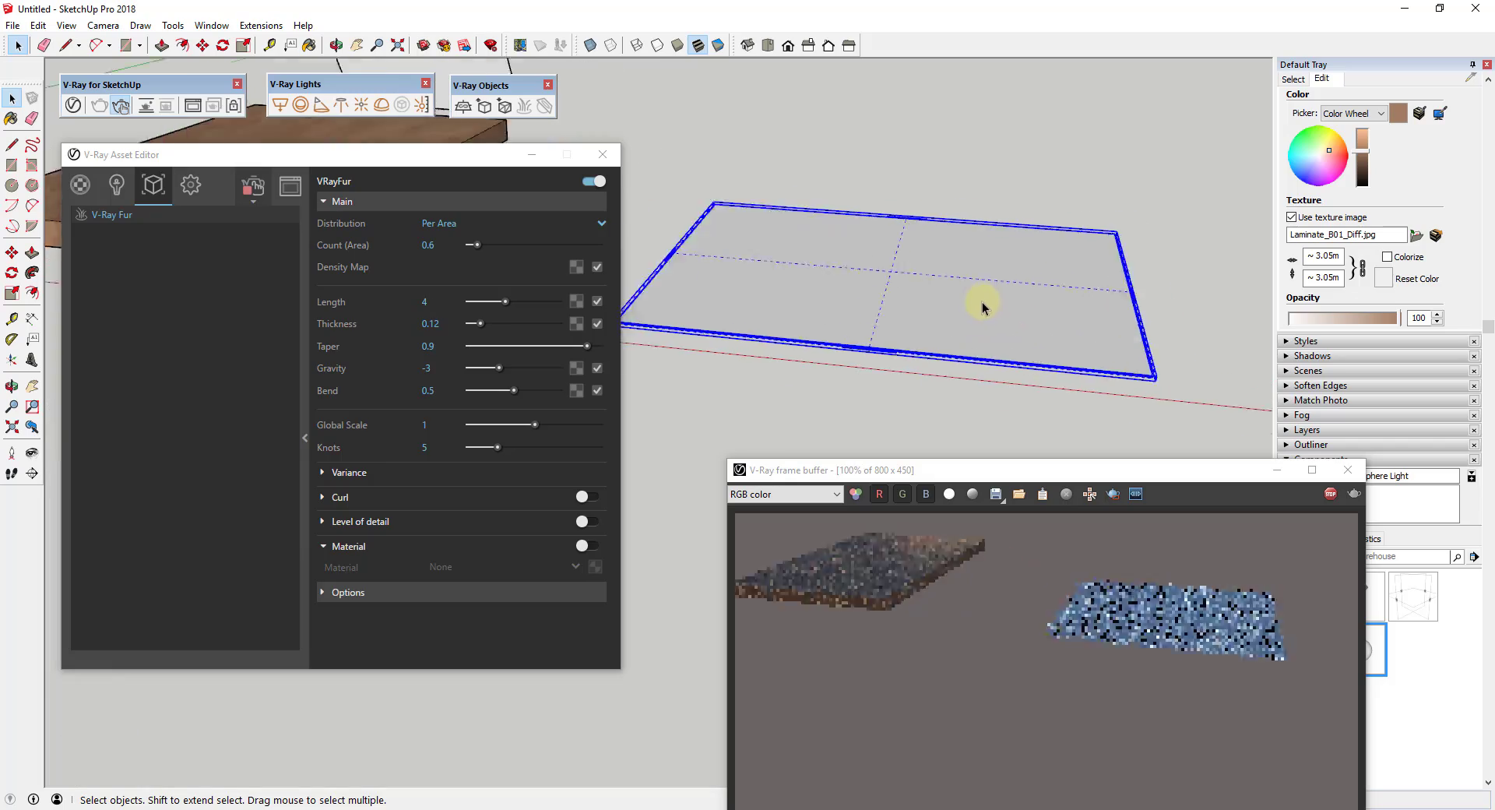
middle_click_drag(874, 280, 994, 267)
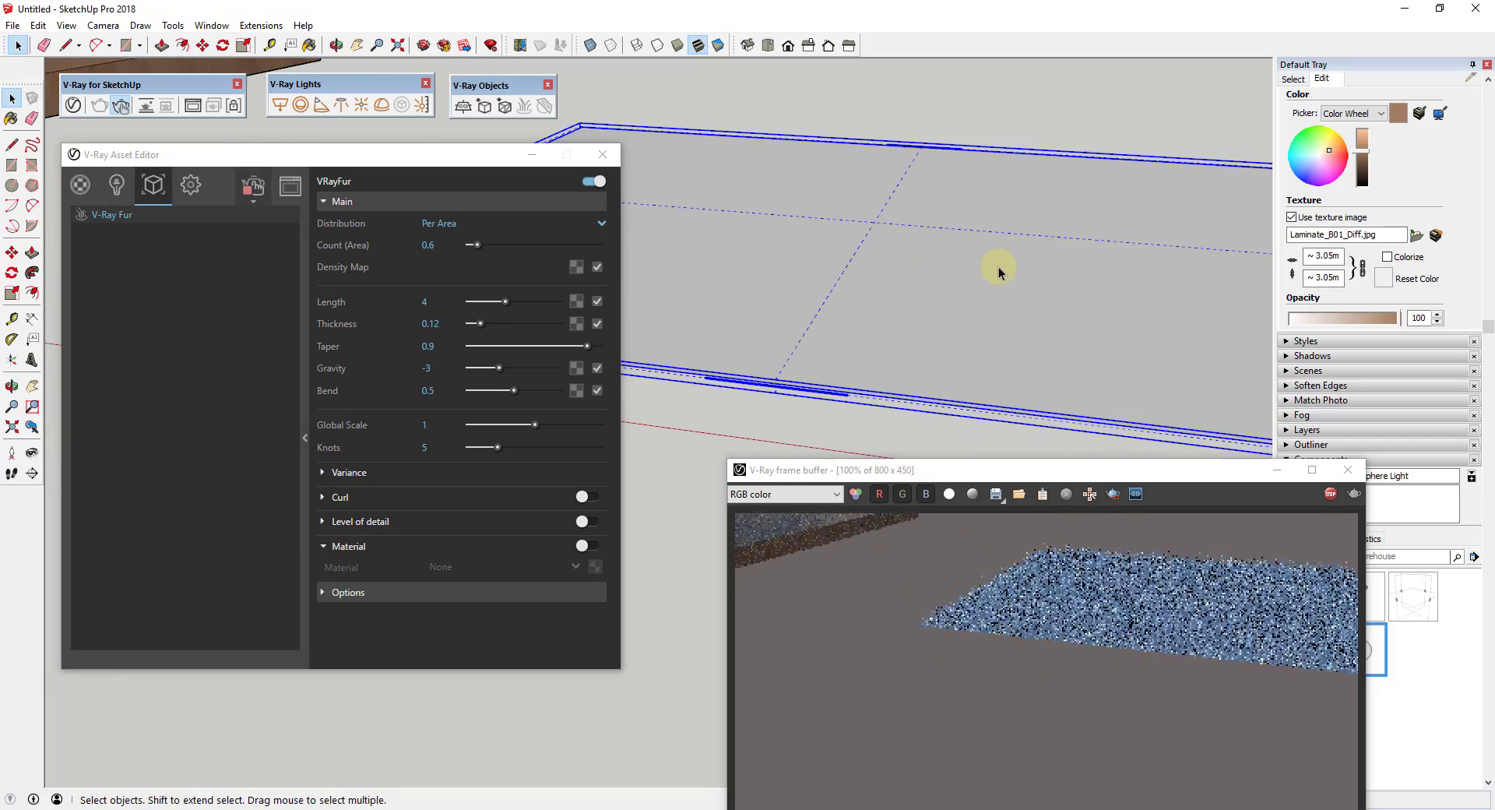
middle_click_drag(1104, 267, 1004, 249)
Turn on the SunLight in the V-Ray lights list and return to the V-Ray Fur settings.
left_click(117, 185)
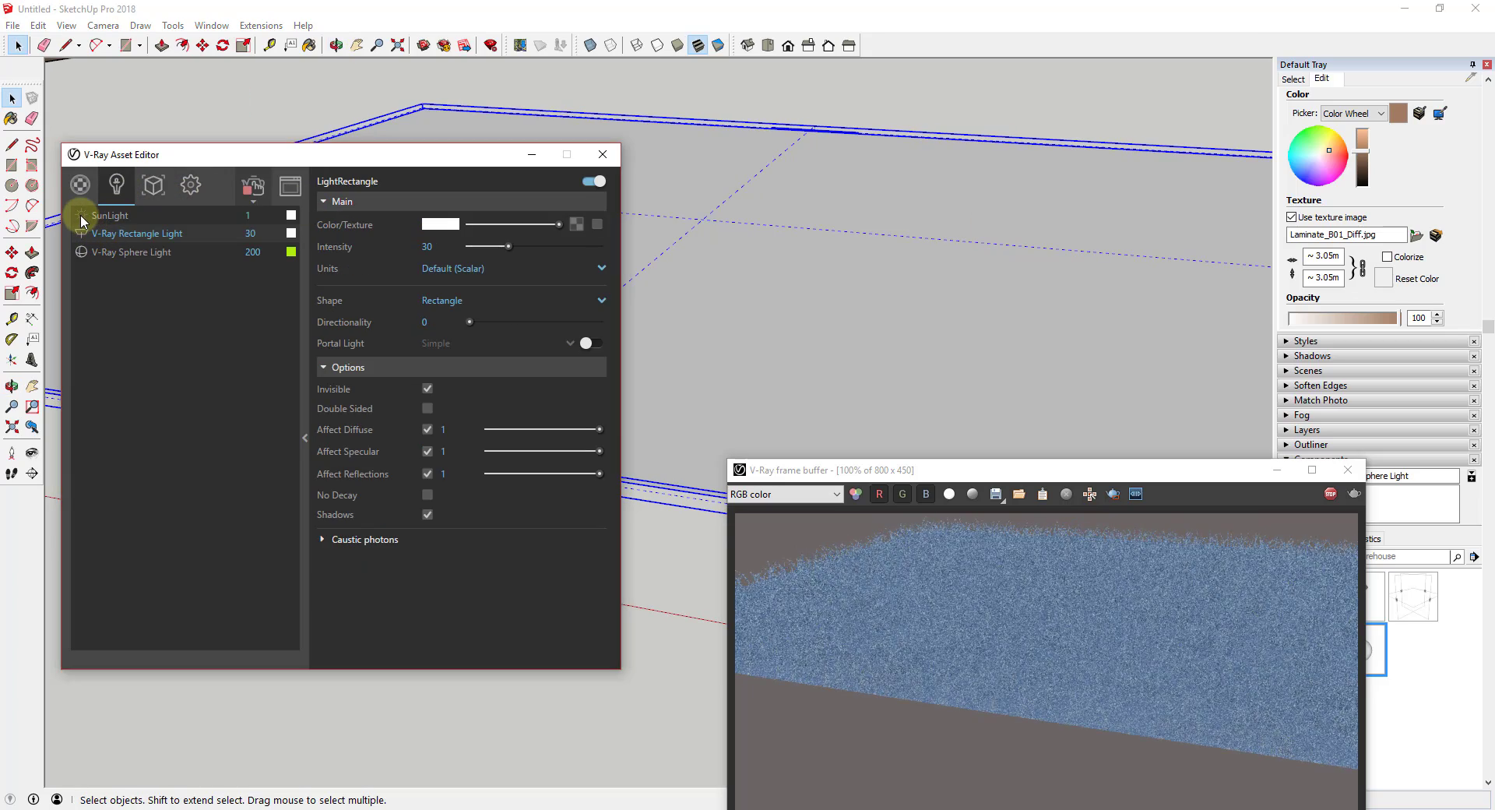
left_click(81, 216)
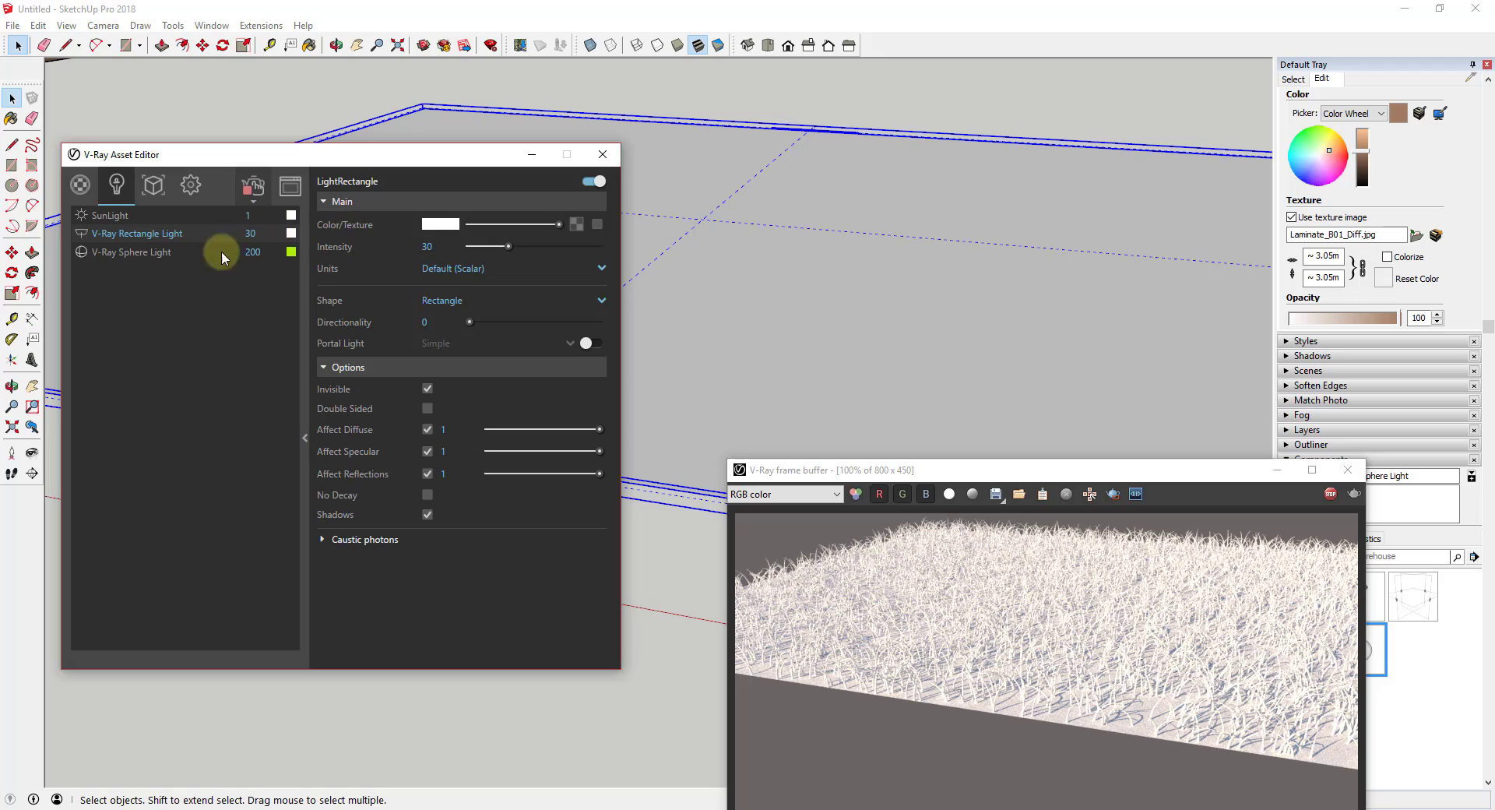
left_click(153, 184)
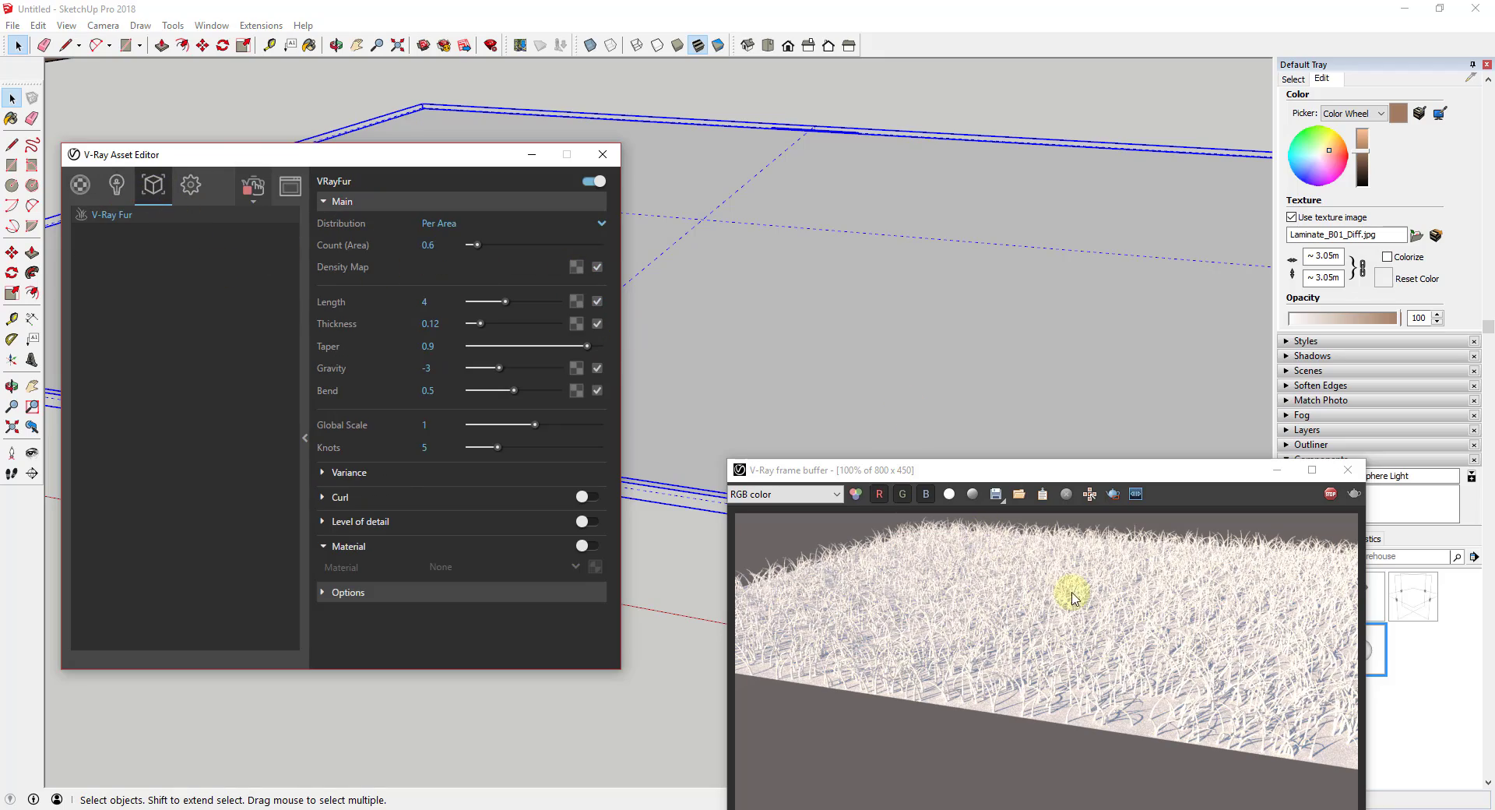
Enable the Material option on the V-Ray Fur and add Color F08 to the model's materials.
mouse_move(1131, 244)
middle_mouse_down()
mouse_move(1054, 224)
mouse_move(1085, 218)
middle_mouse_up()
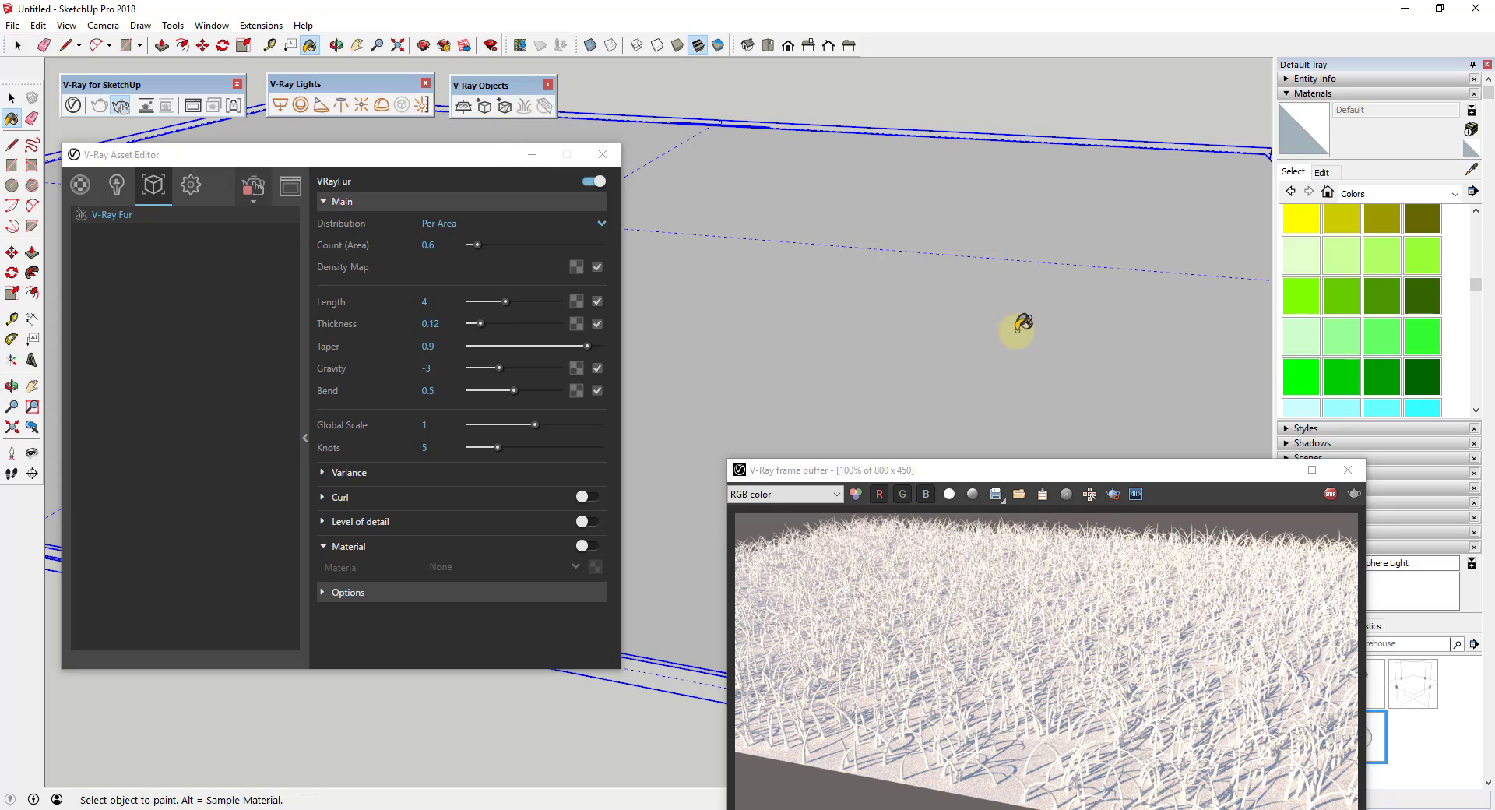
middle_click_drag(1027, 246, 1001, 267)
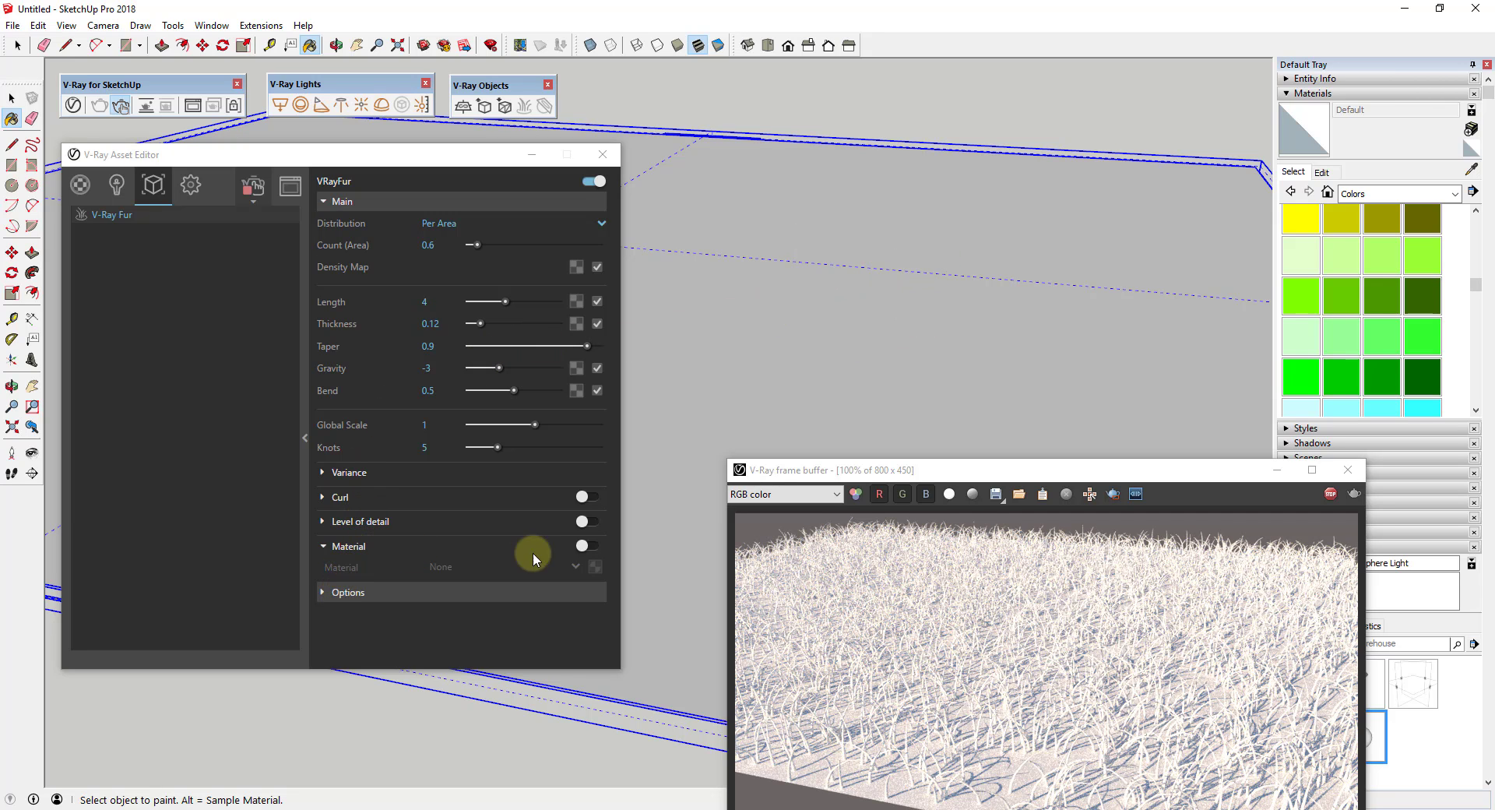
left_click(581, 546)
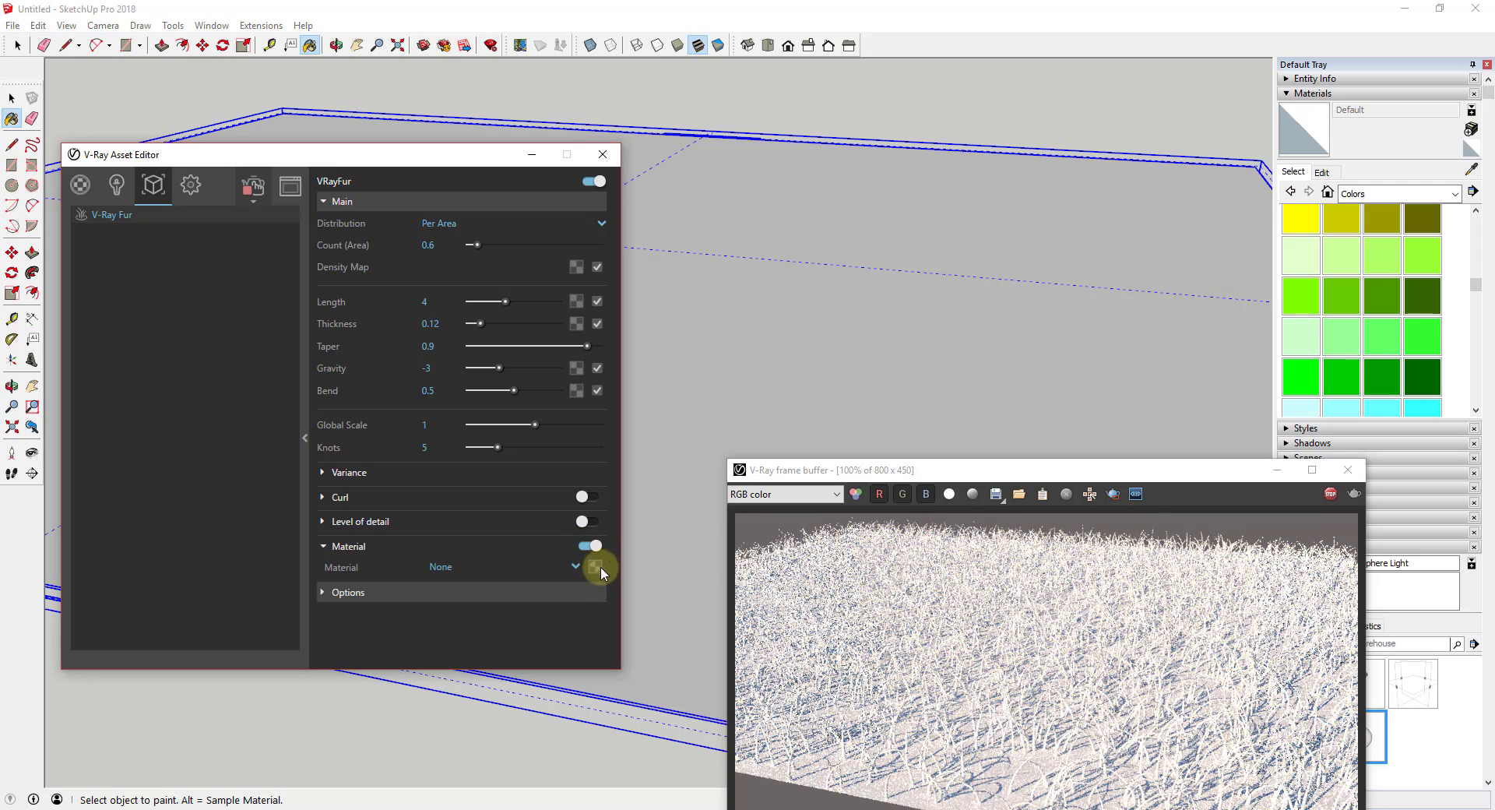
left_click(570, 566)
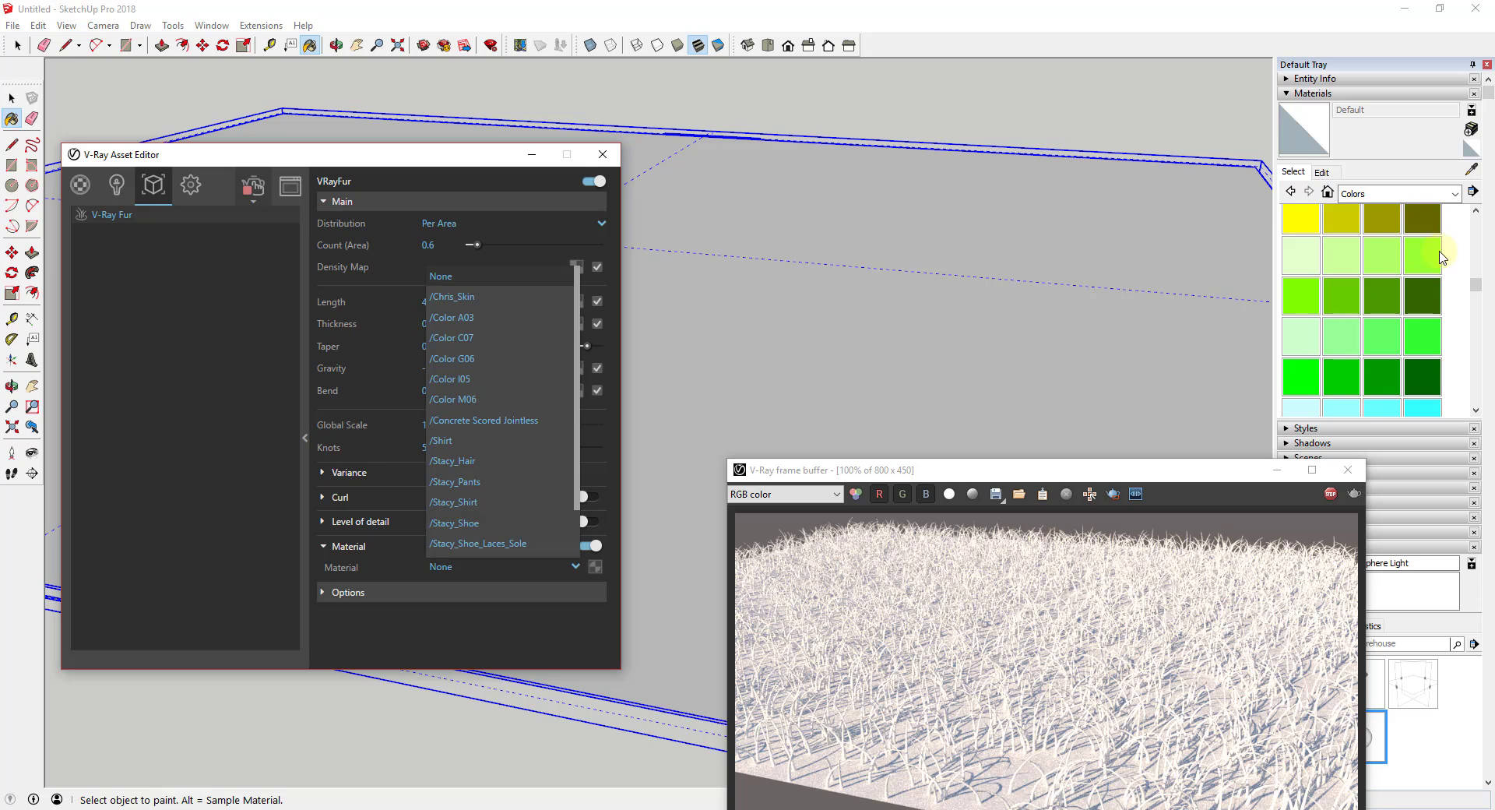
right_click(1425, 305)
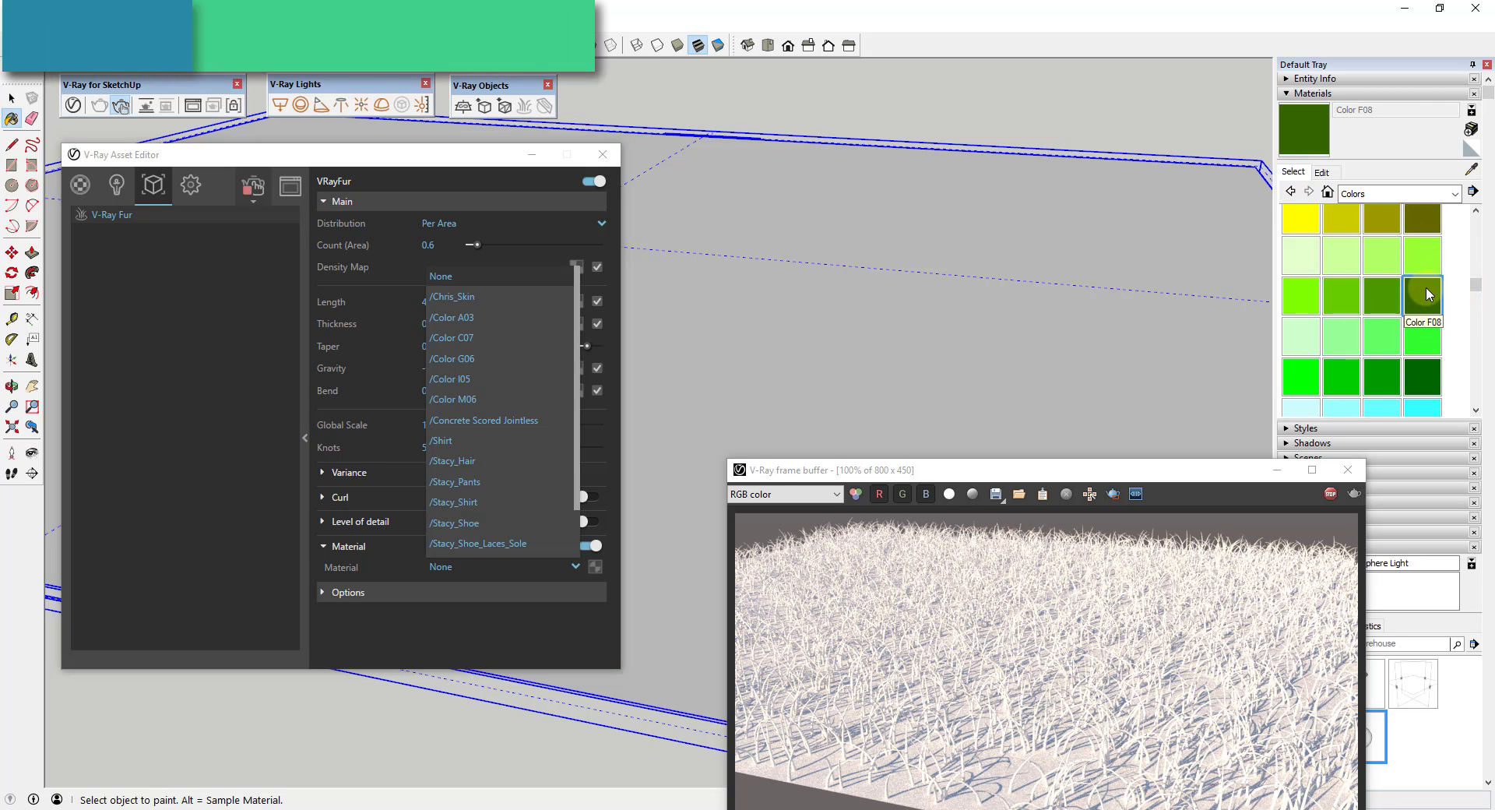
left_click(1422, 316)
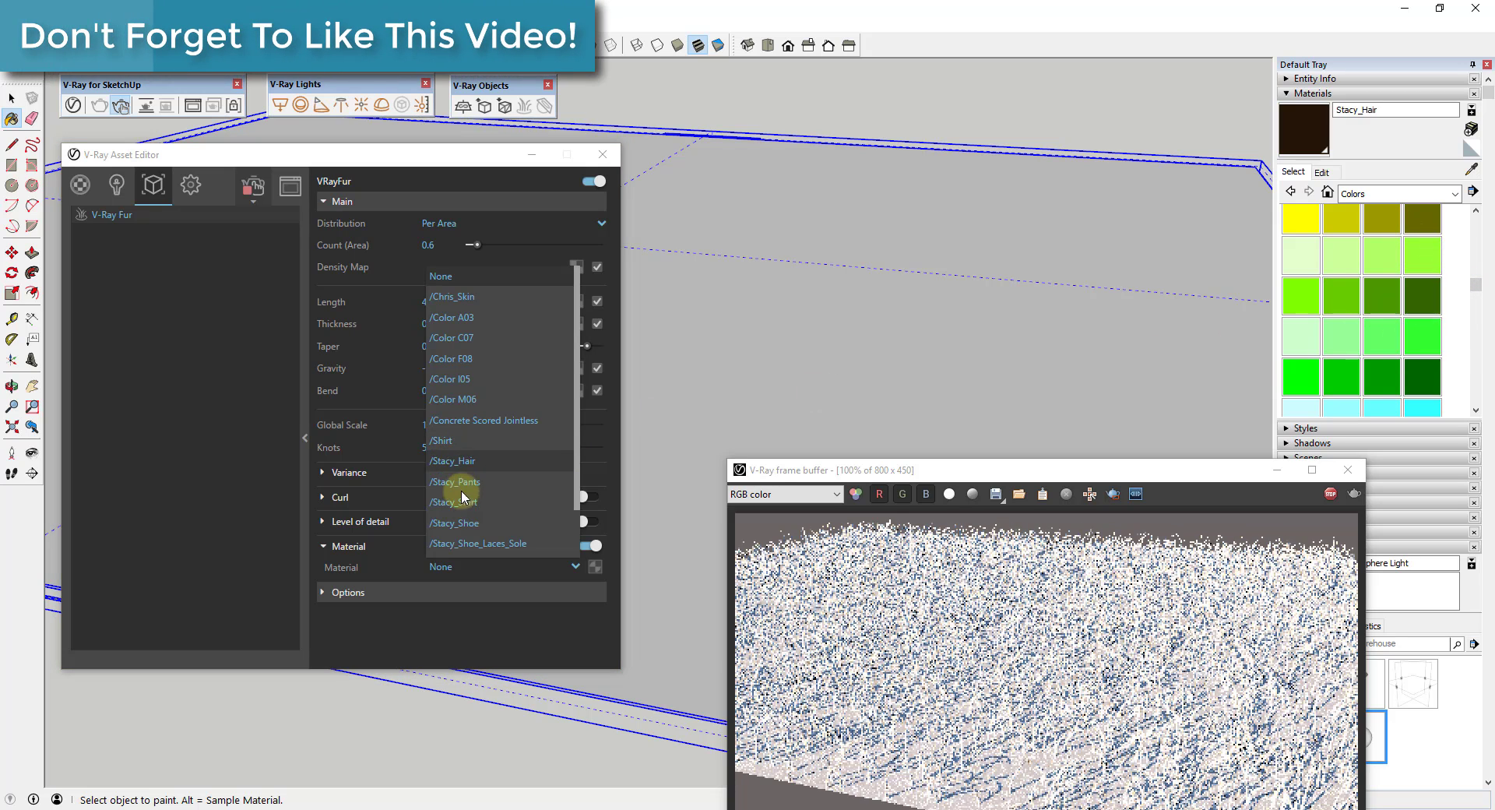
Assign Color F08 as the fur's material and set its Count (Area) to 2.
scroll(460, 343, "down", 1)
left_click(465, 301)
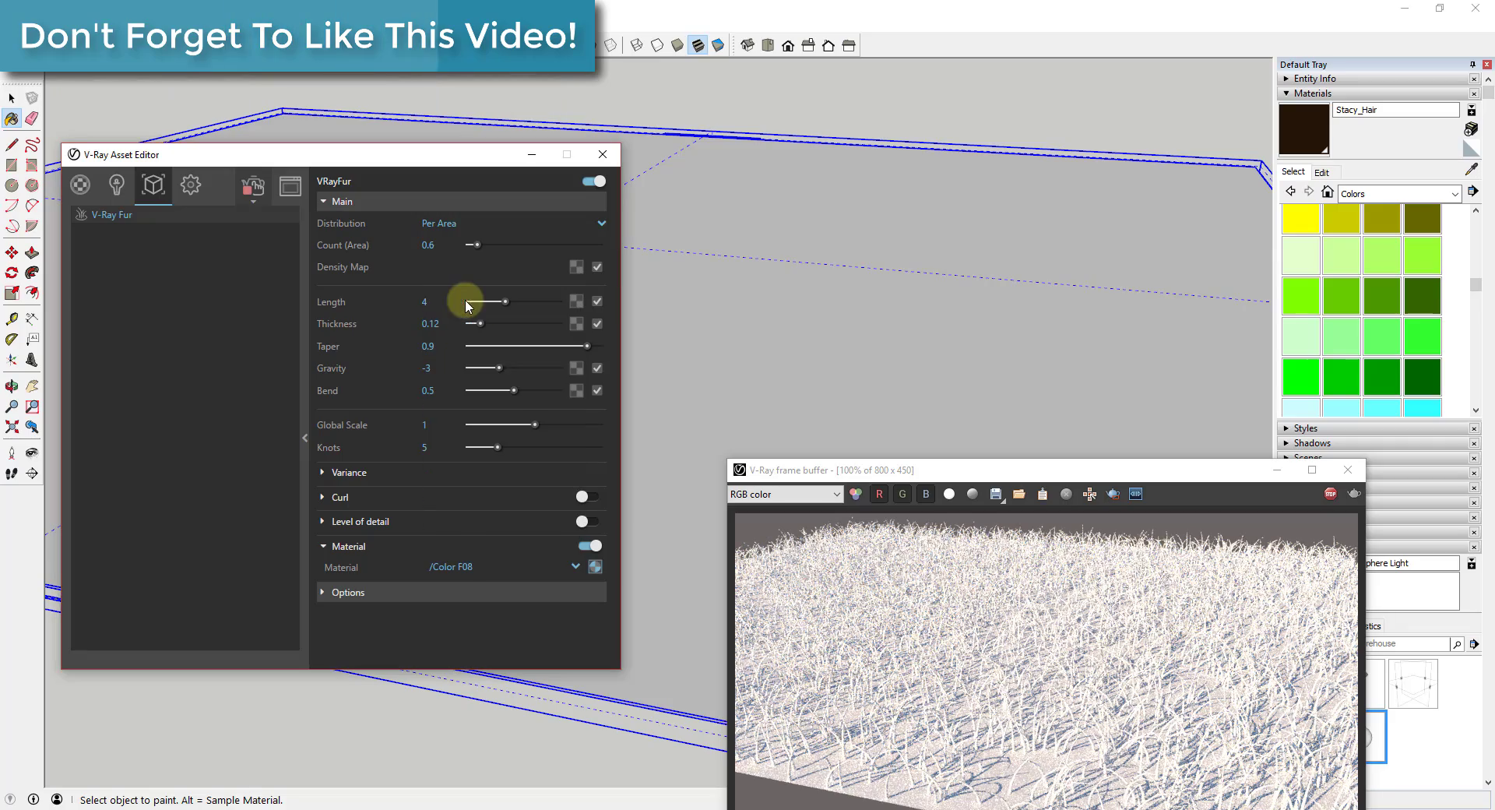
middle_click_drag(908, 334, 1093, 231)
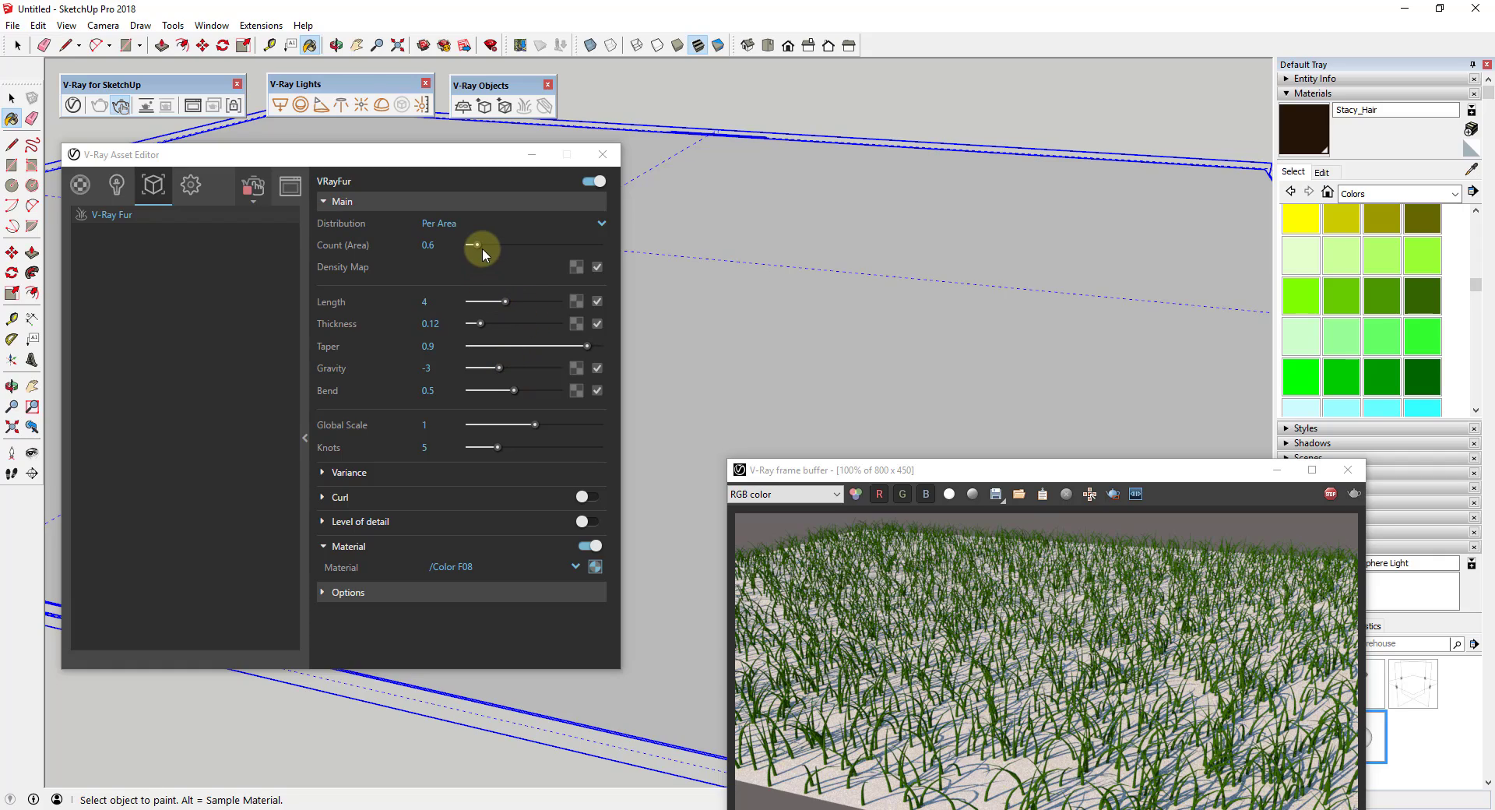
left_click_drag(482, 247, 495, 246)
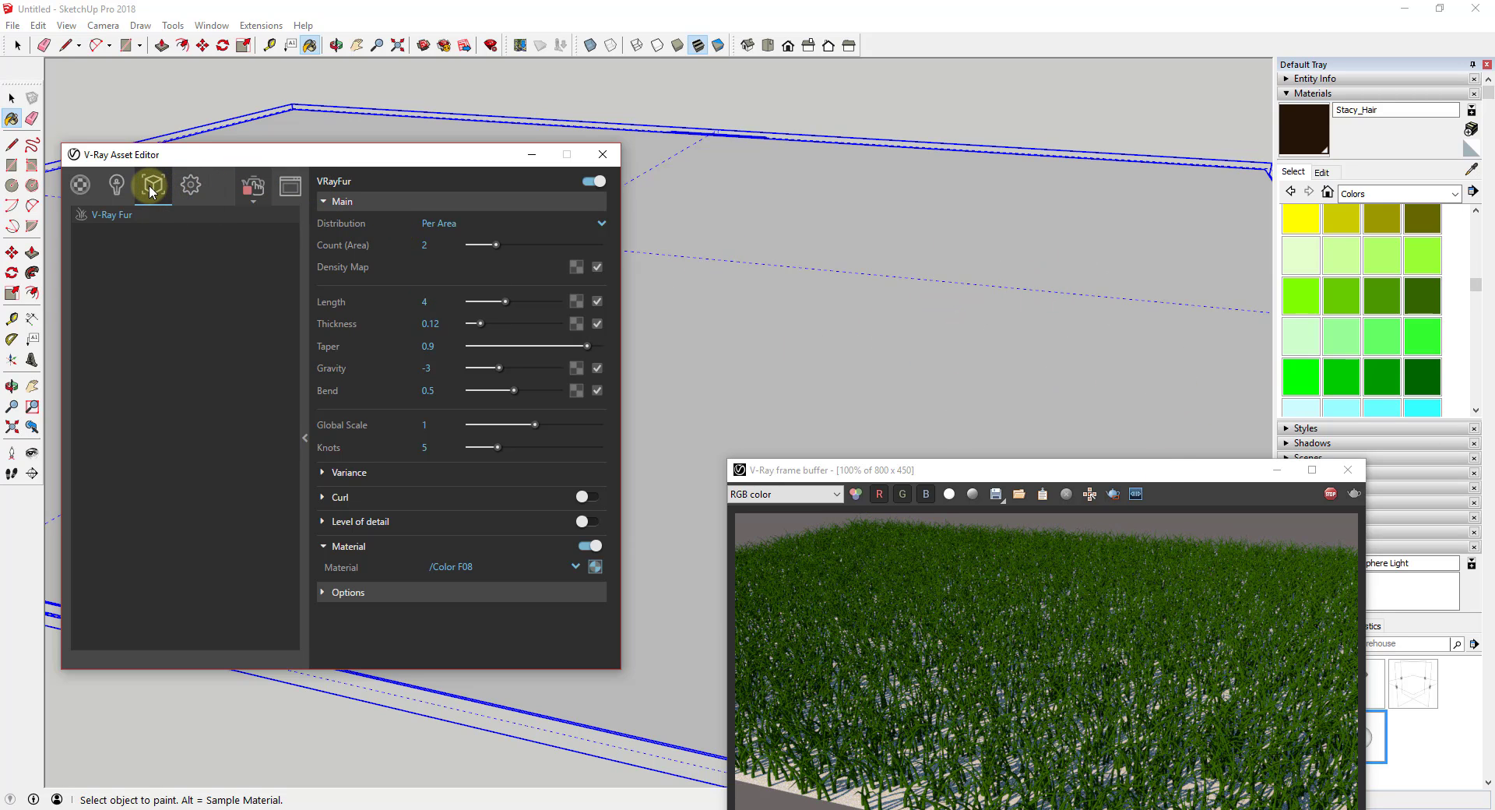
Set the camera's Exposure Value (EV) to 13 in the V-Ray settings, keeping the whole frame buffer in view.
left_click(189, 189)
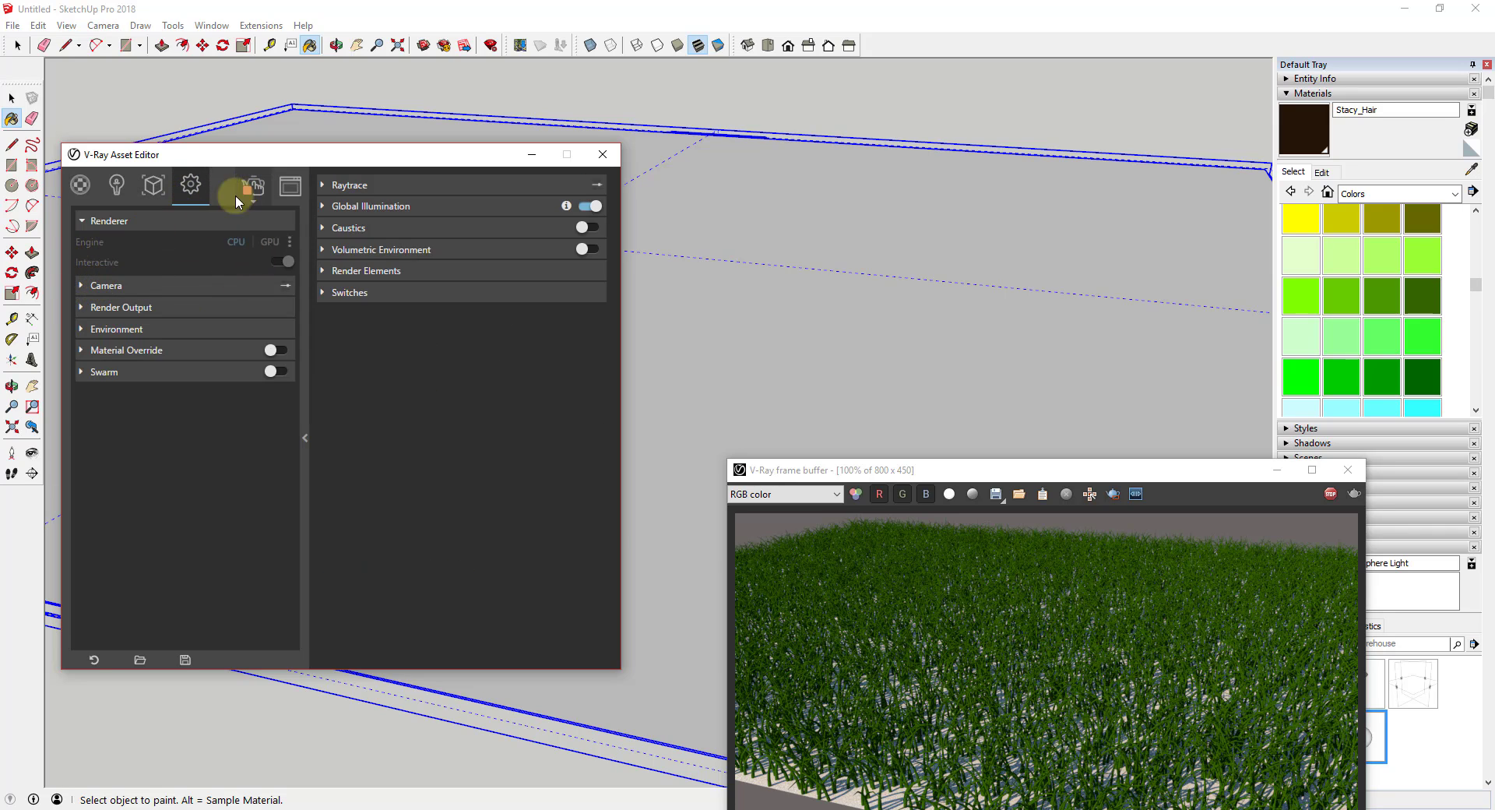
left_click(248, 242)
mouse_move(924, 218)
middle_mouse_down()
mouse_move(944, 221)
mouse_move(898, 240)
mouse_move(904, 228)
middle_mouse_up()
key("space")
mouse_move(752, 264)
middle_mouse_down()
mouse_move(1007, 244)
mouse_move(1086, 406)
middle_mouse_up()
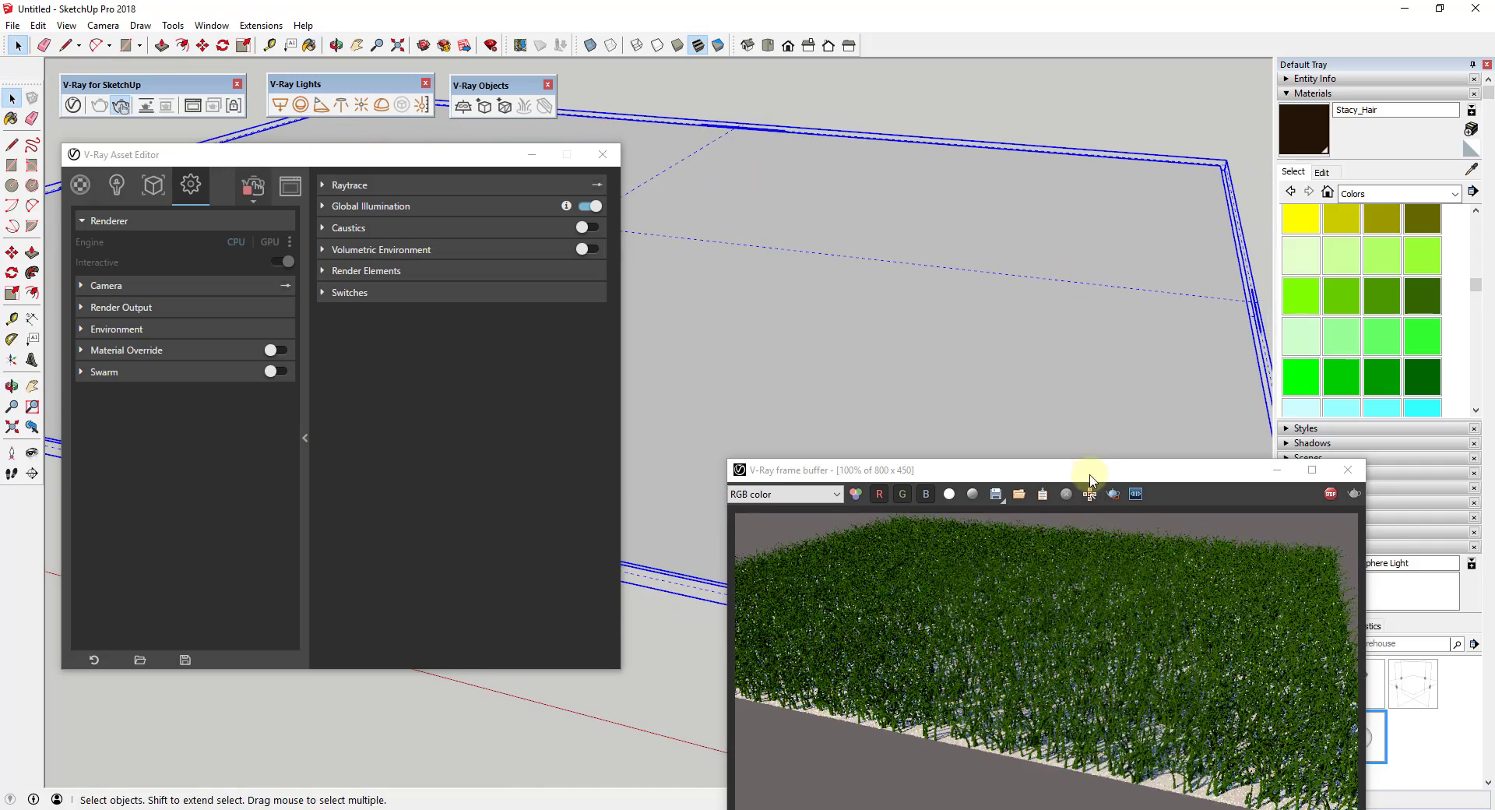
left_click_drag(1086, 470, 1110, 391)
left_click(82, 292)
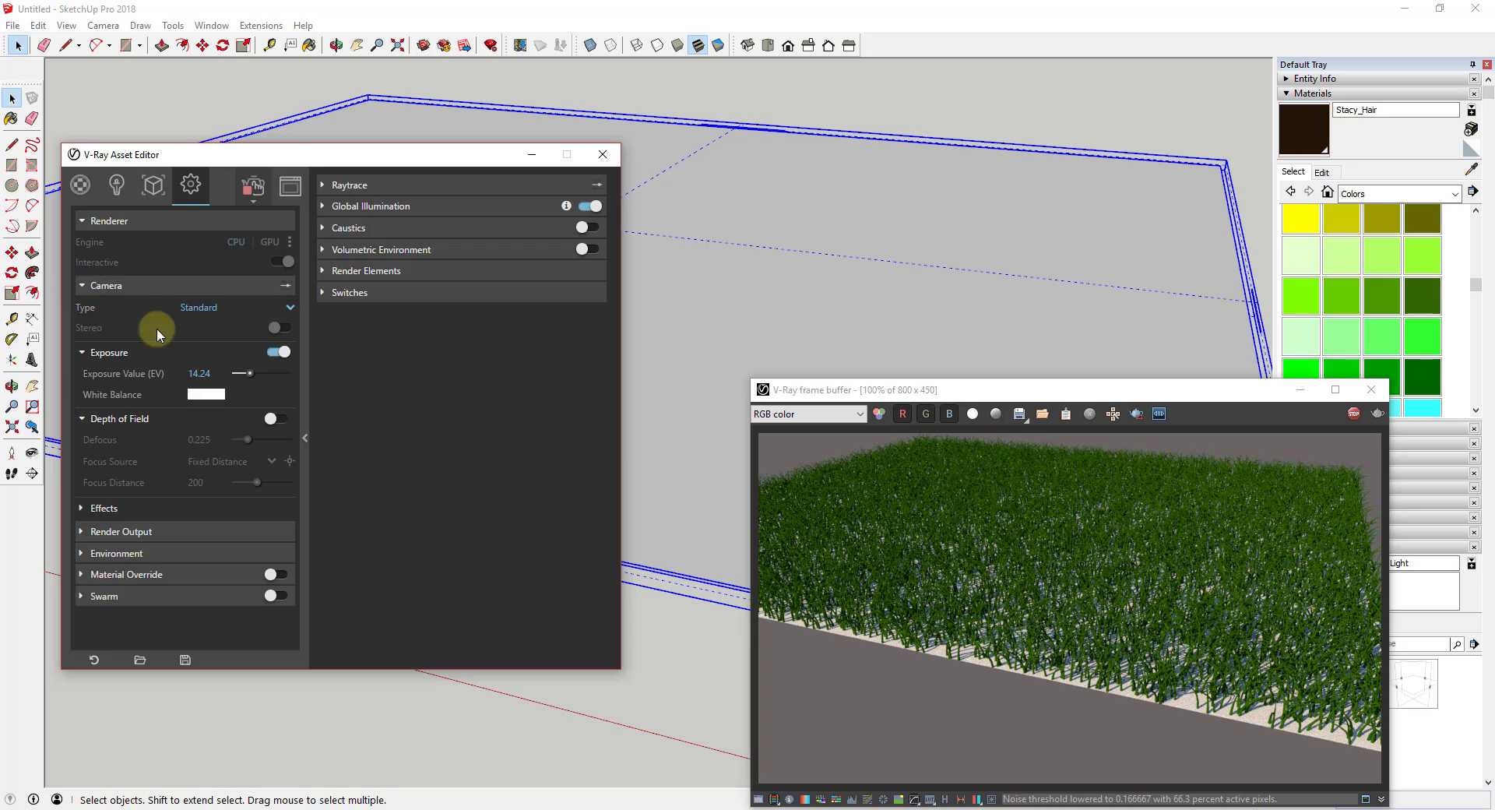
left_click_drag(219, 366, 106, 380)
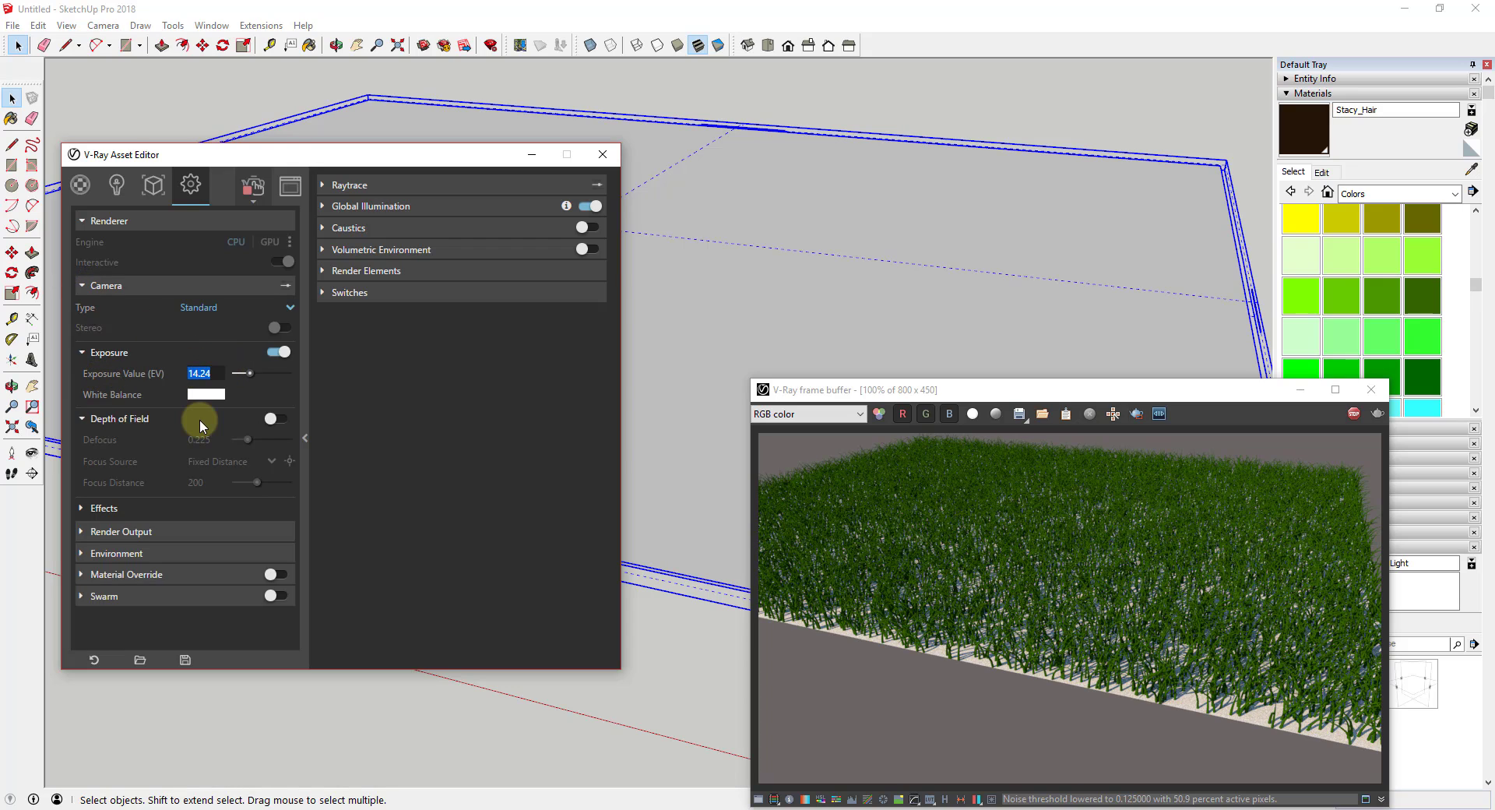
type("13")
key("Return")
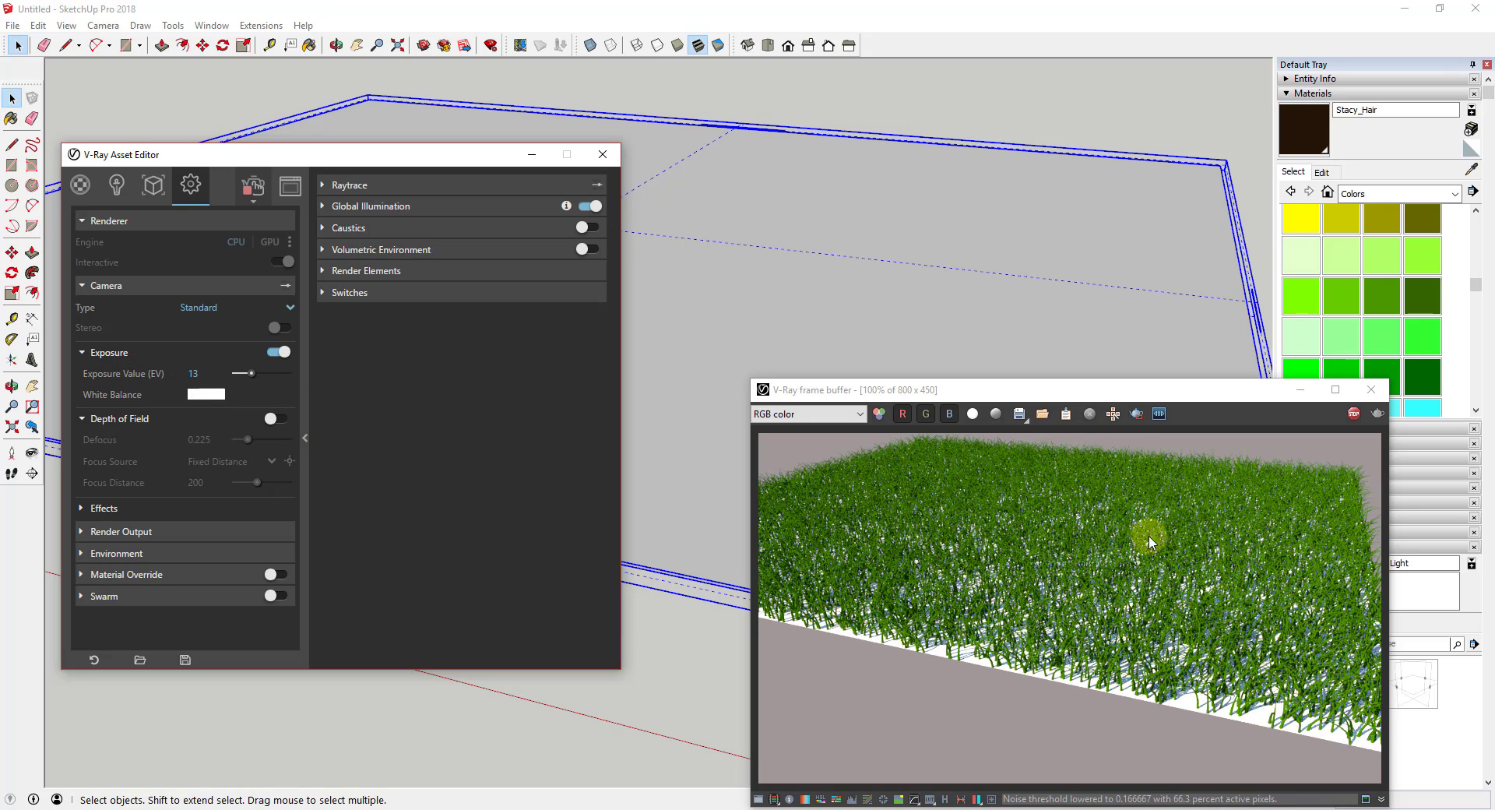
Reframe the grass patch from a slightly different angle and stop the interactive render.
left_click_drag(1138, 379, 1064, 347)
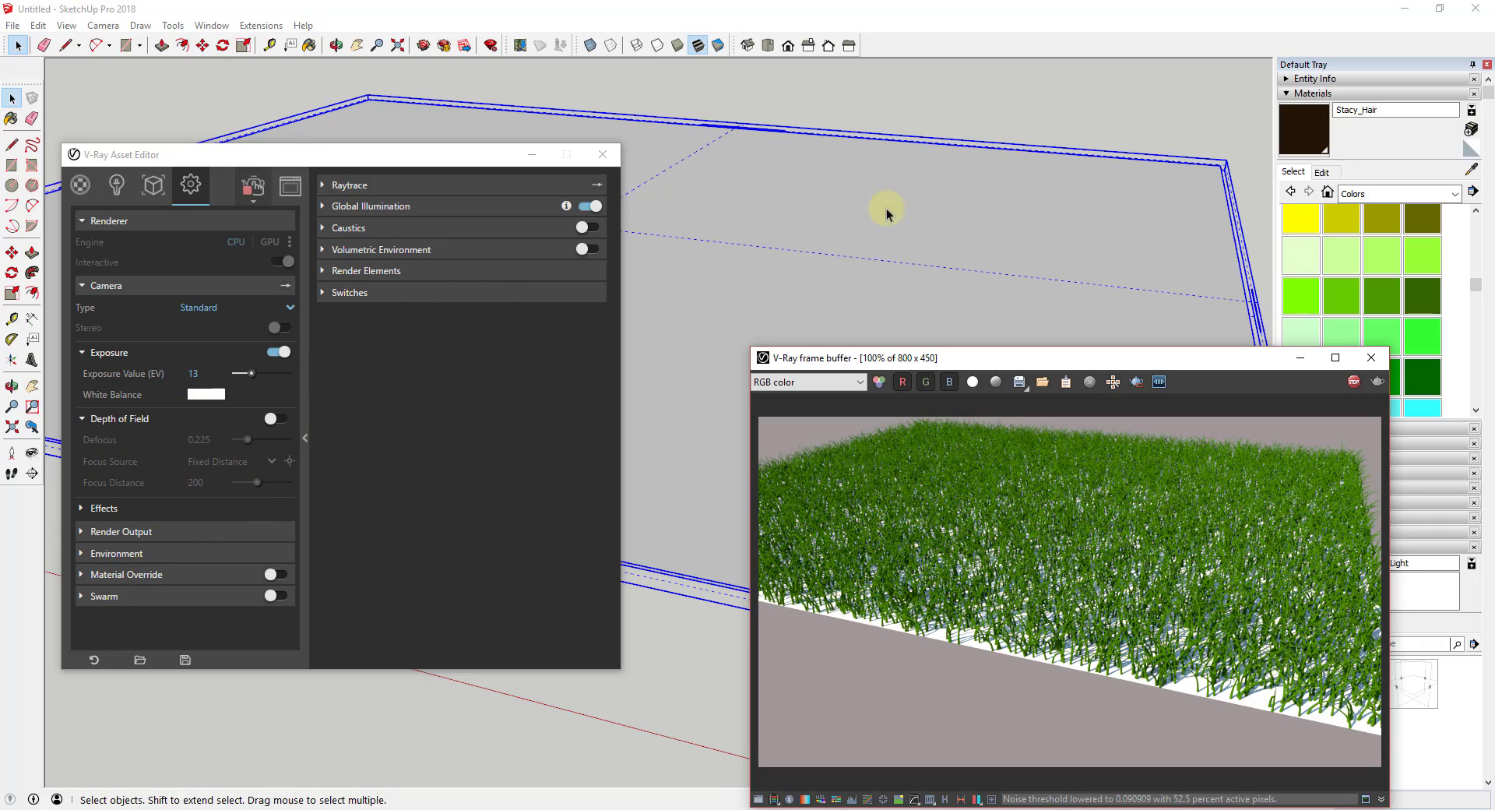
middle_click_drag(810, 207, 809, 251)
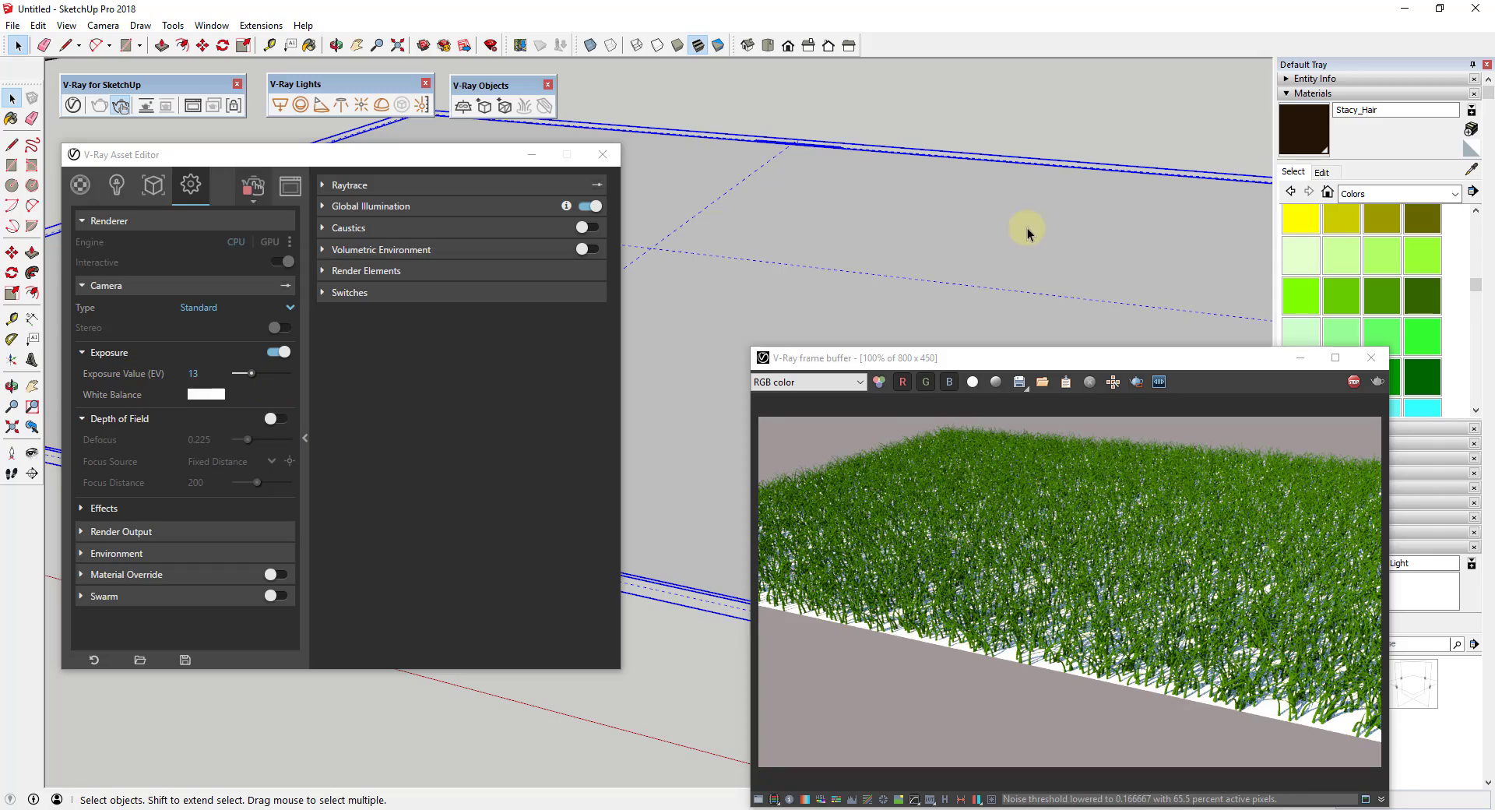
middle_click_drag(1020, 239, 910, 228)
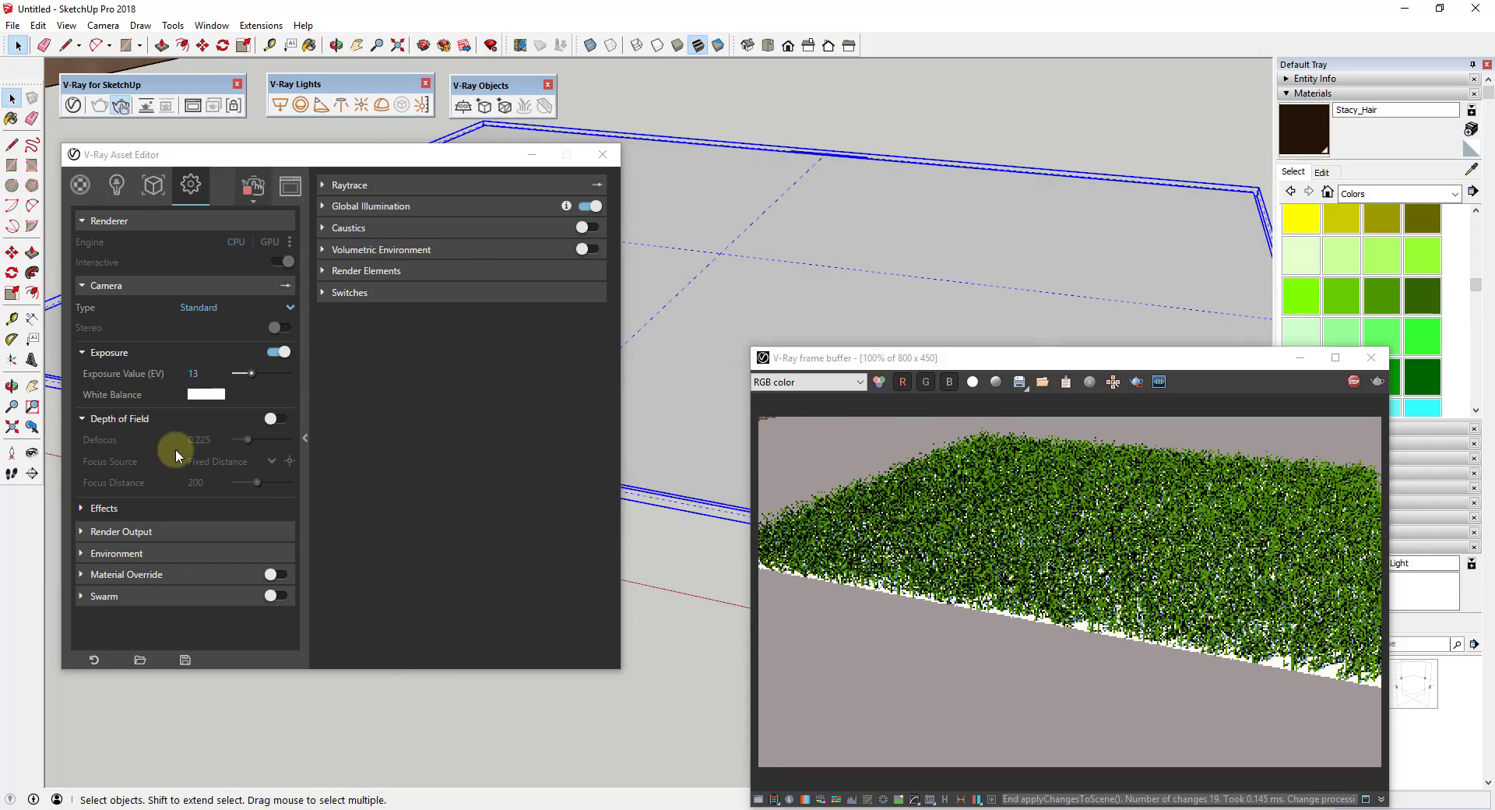
left_click(253, 189)
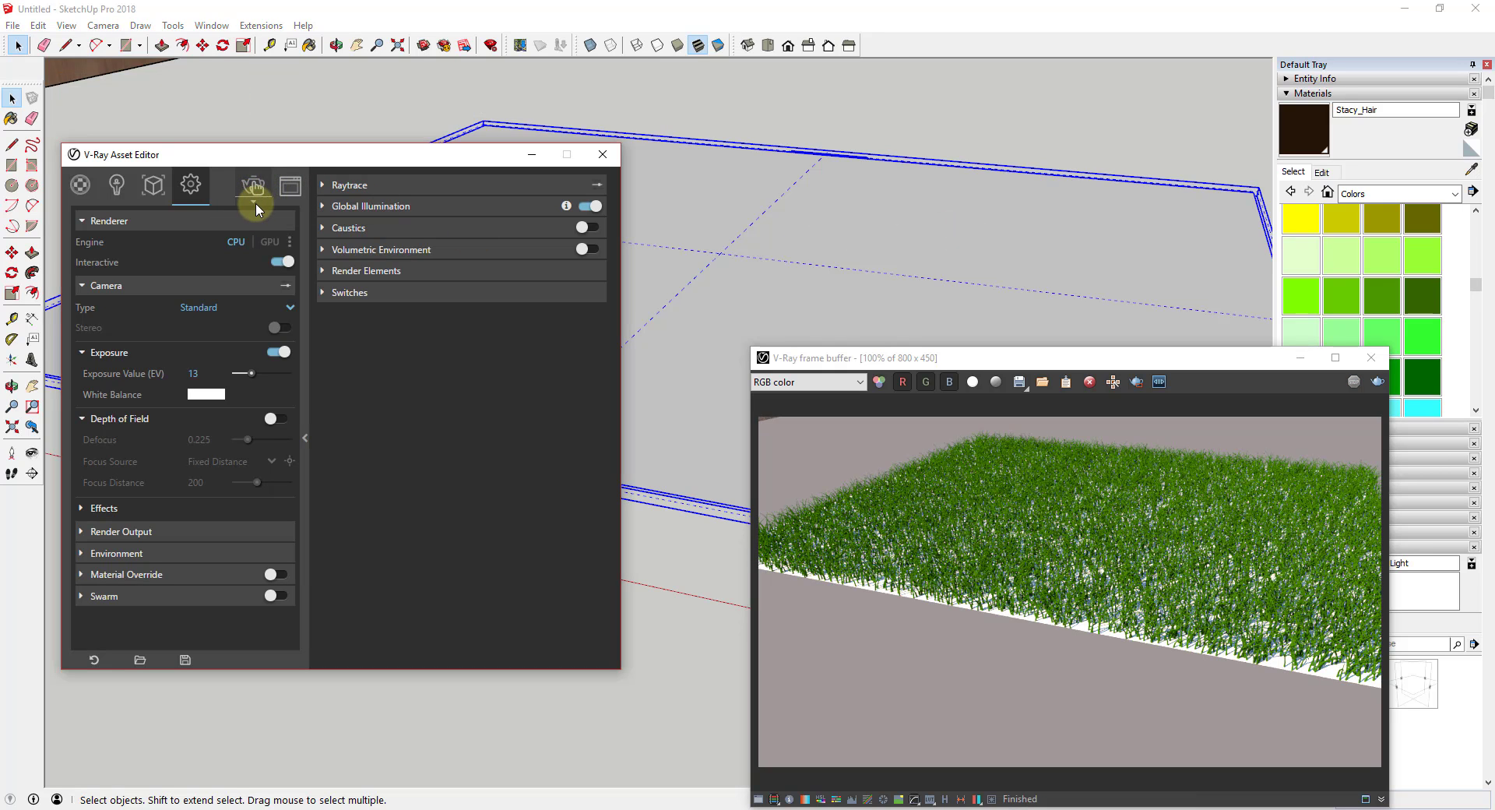
Start a non-interactive V-Ray render of the grass patch and orbit the model while it renders.
left_click(256, 204)
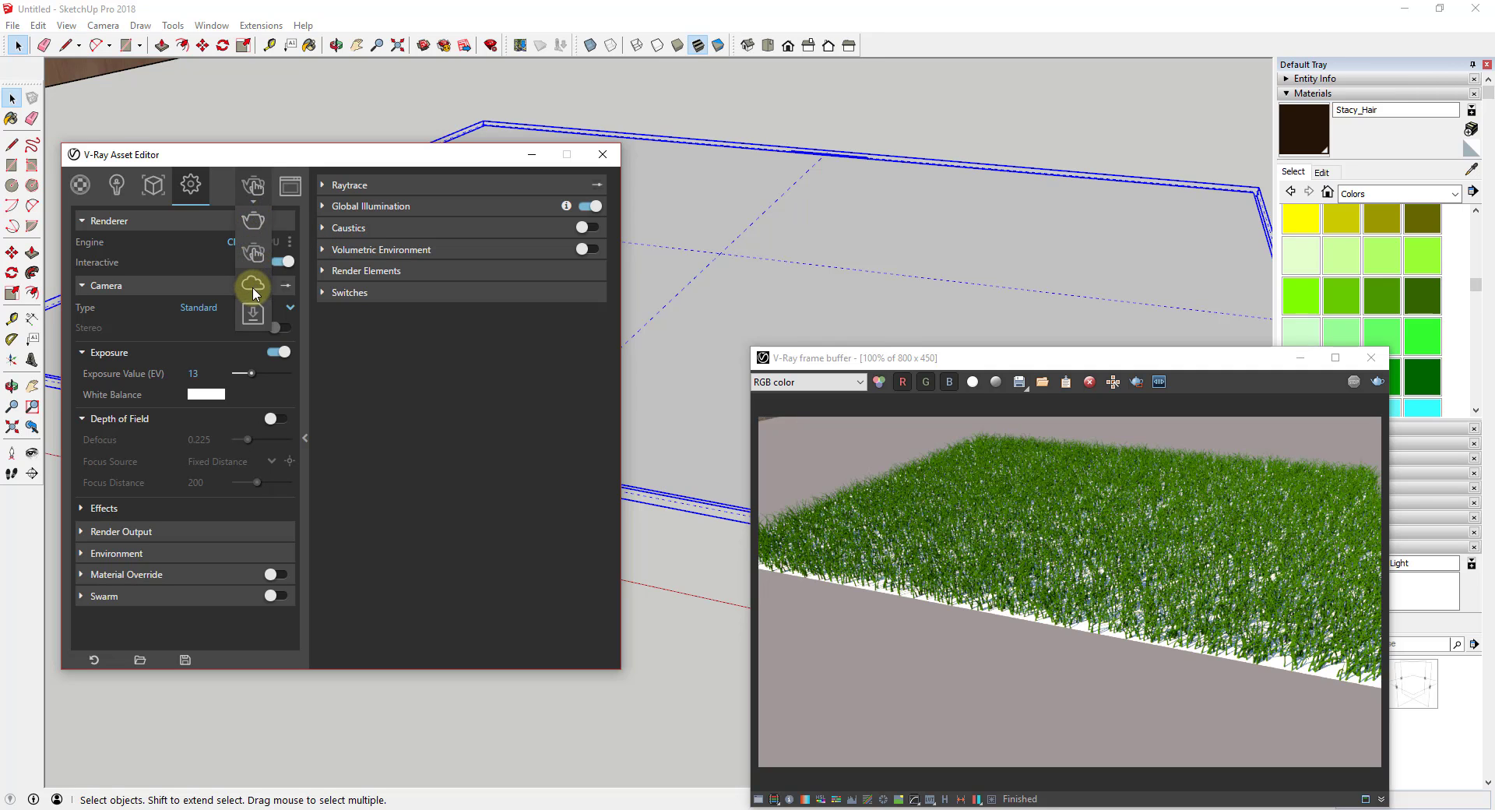
left_click(255, 223)
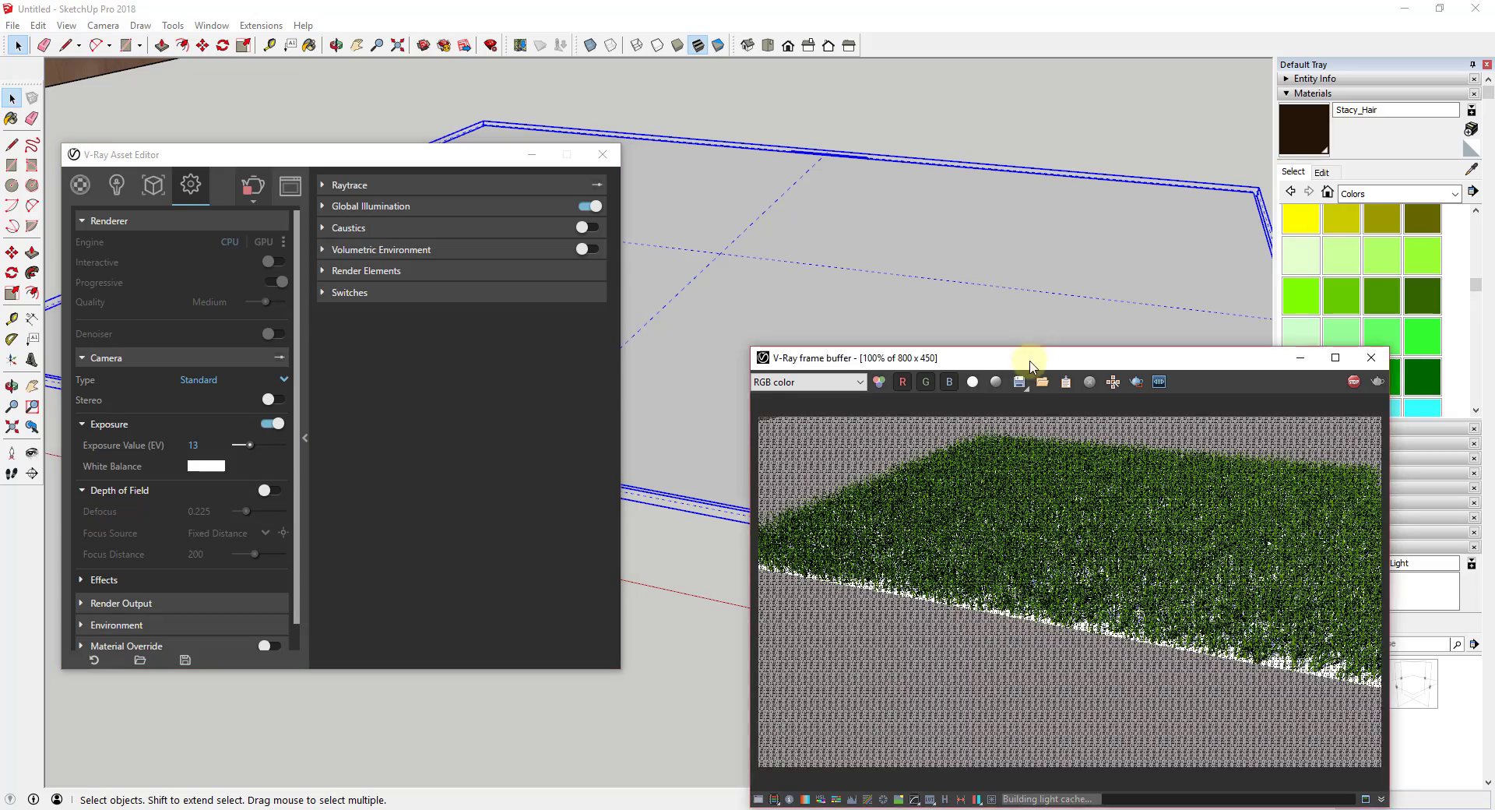
left_click_drag(1032, 366, 960, 202)
mouse_move(834, 674)
middle_mouse_down()
mouse_move(861, 683)
mouse_move(804, 683)
mouse_move(763, 650)
middle_mouse_up()
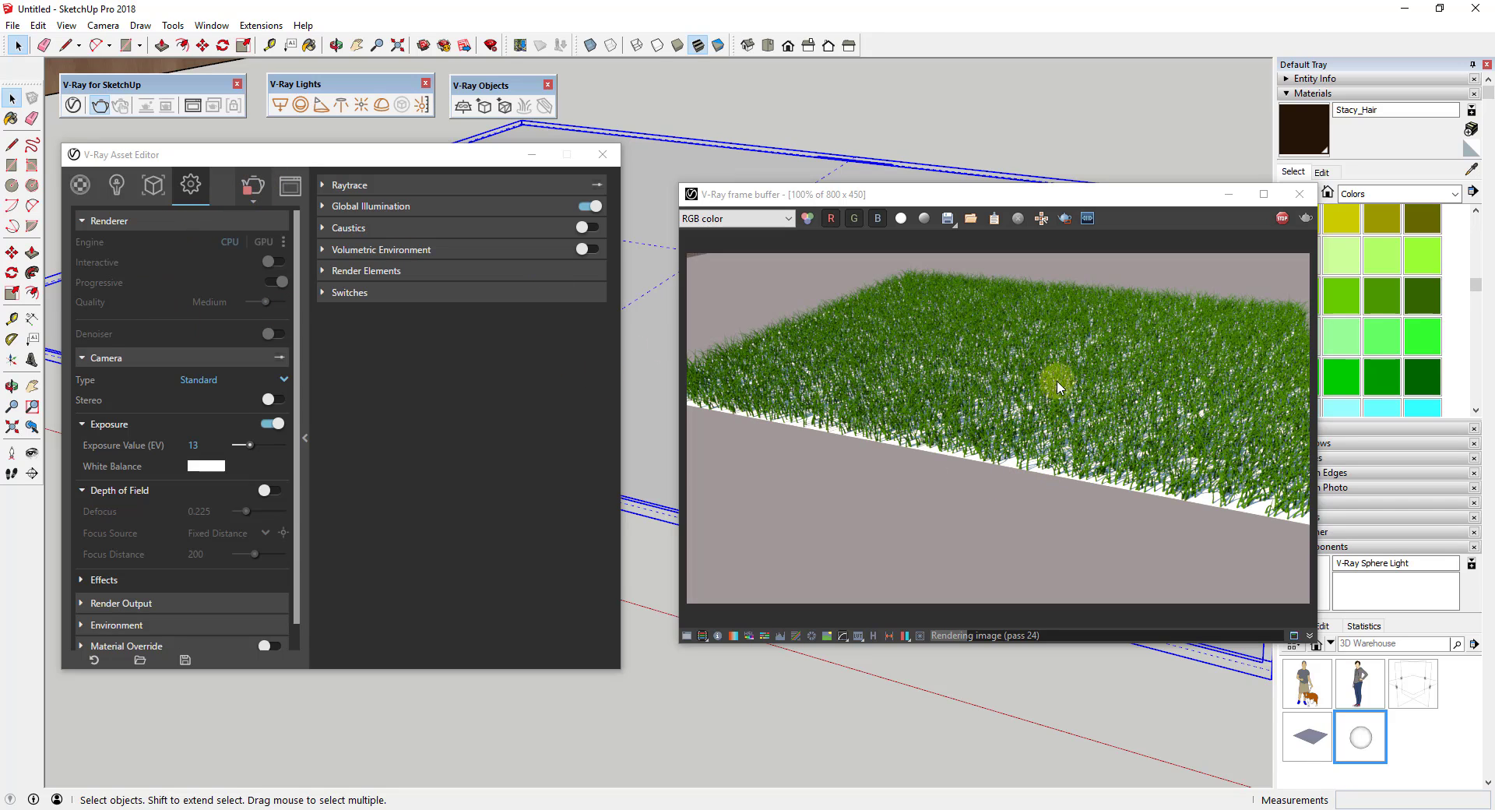
mouse_move(1023, 697)
middle_mouse_down()
mouse_move(981, 690)
mouse_move(1025, 683)
mouse_move(778, 677)
mouse_move(731, 632)
middle_mouse_up()
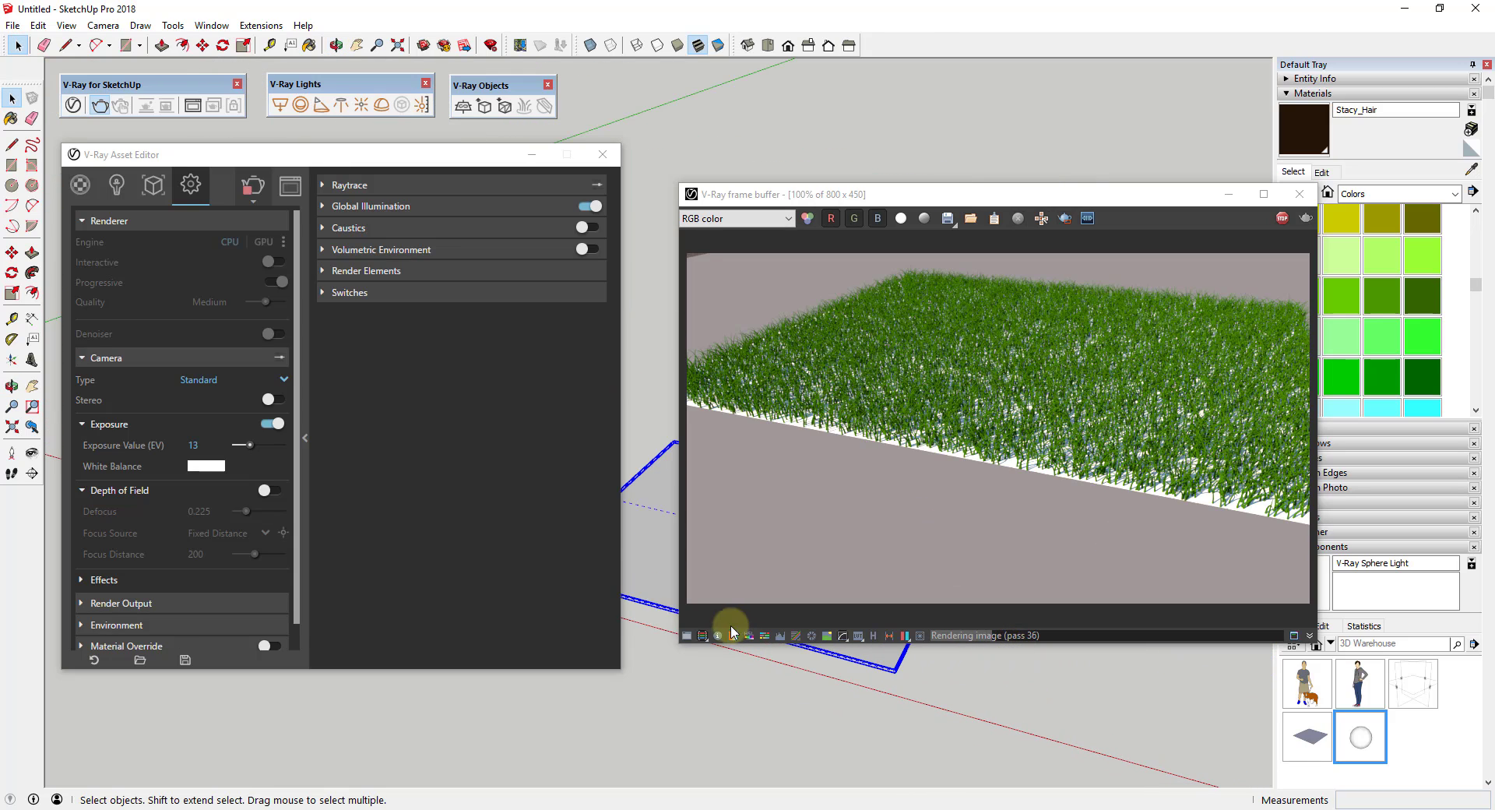
Stop the running render and open the list of V-Ray render modes.
left_click(1283, 218)
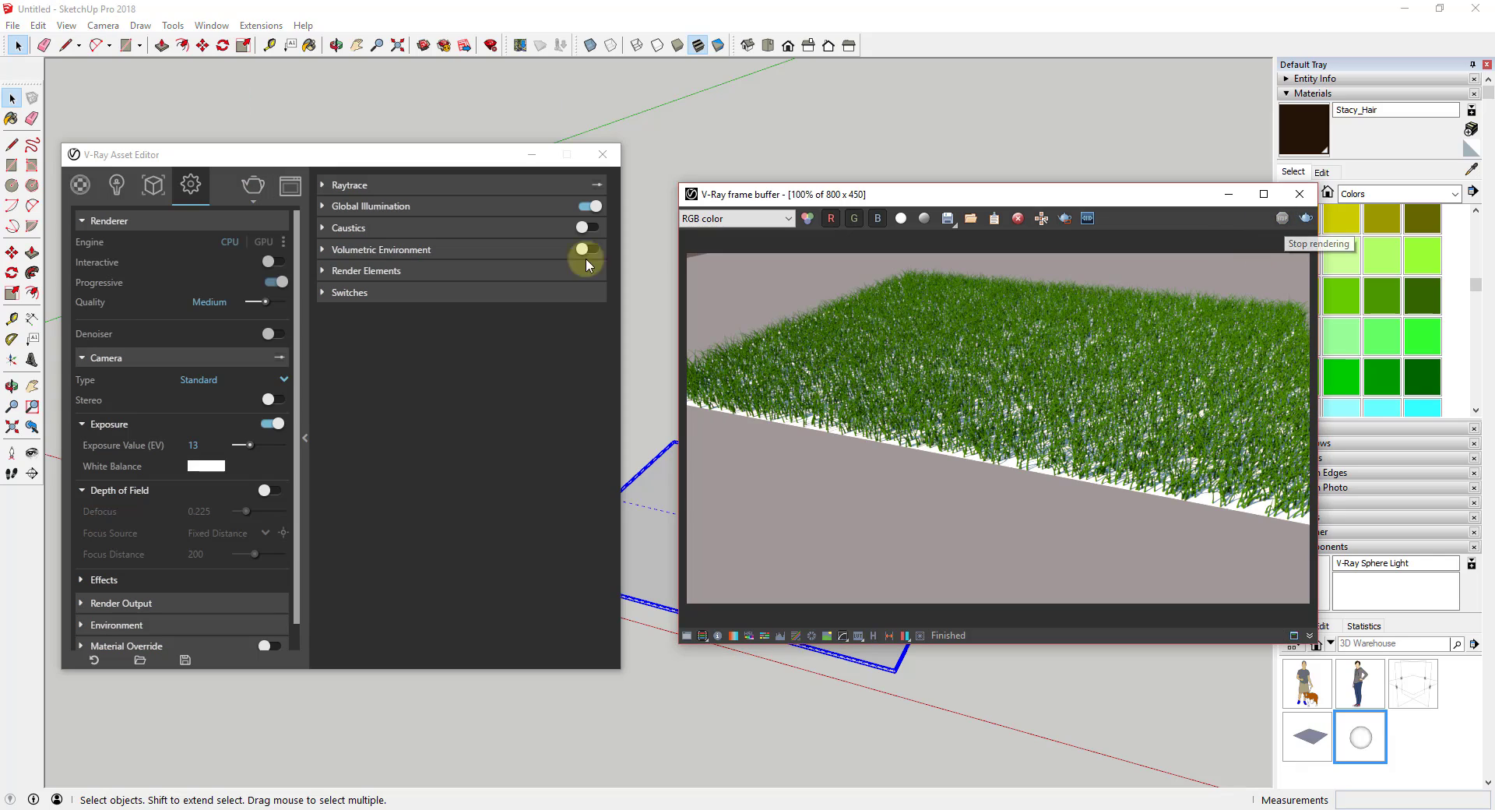
left_click(248, 201)
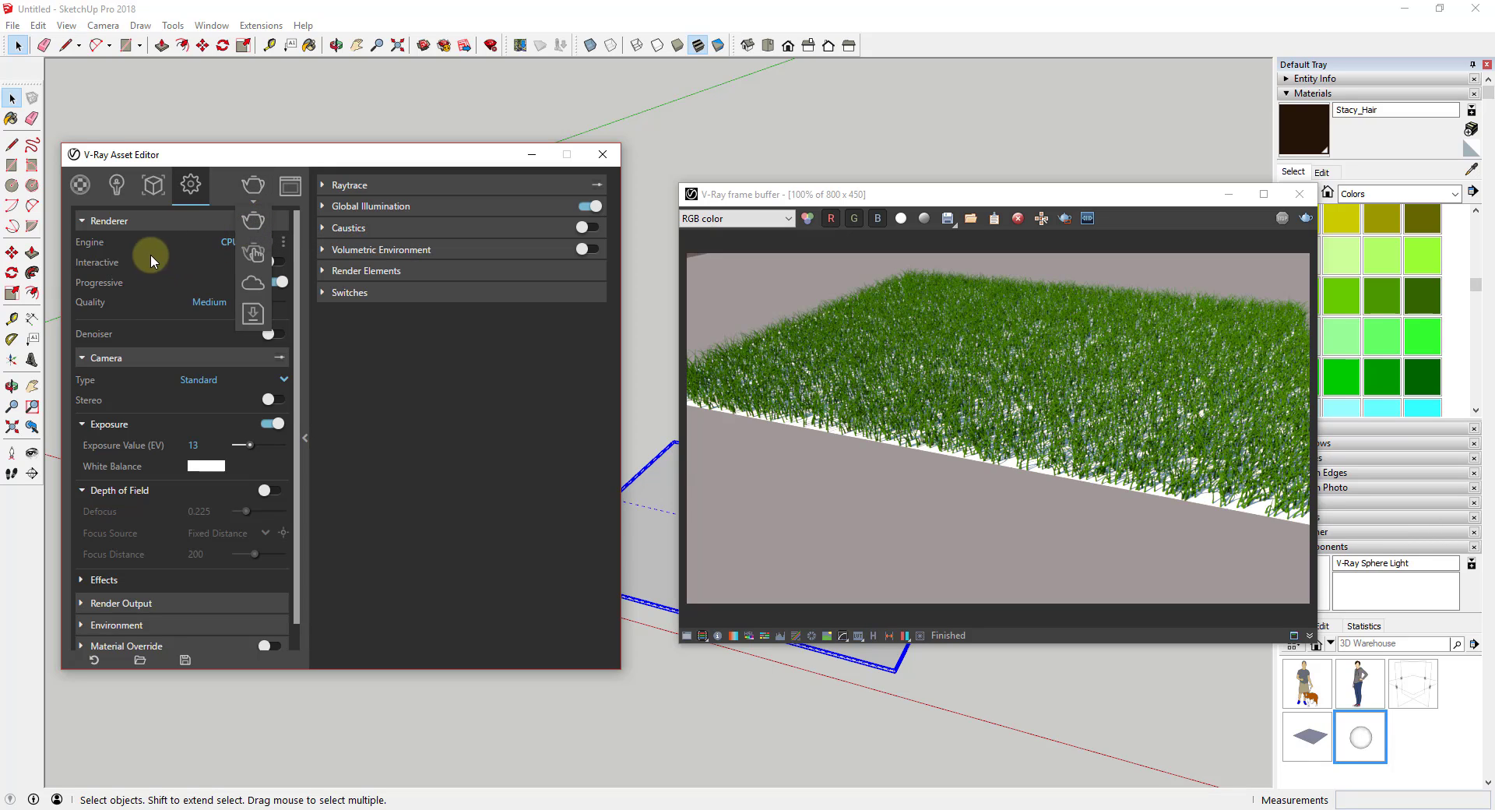
Start an interactive V-Ray render and orbit the model until the wooden slab and the figure with the dog are in view.
left_click(225, 245)
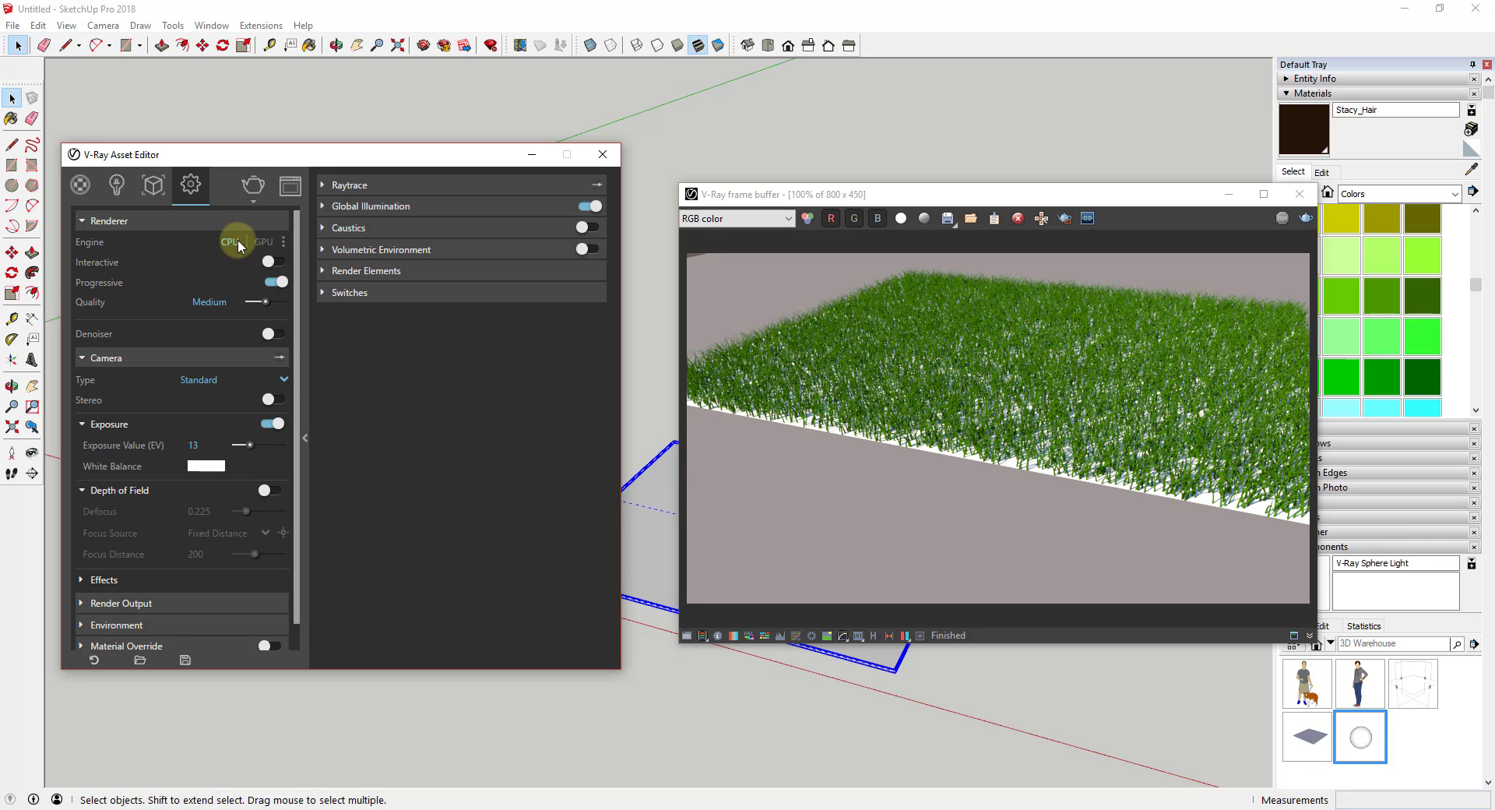
left_click(252, 198)
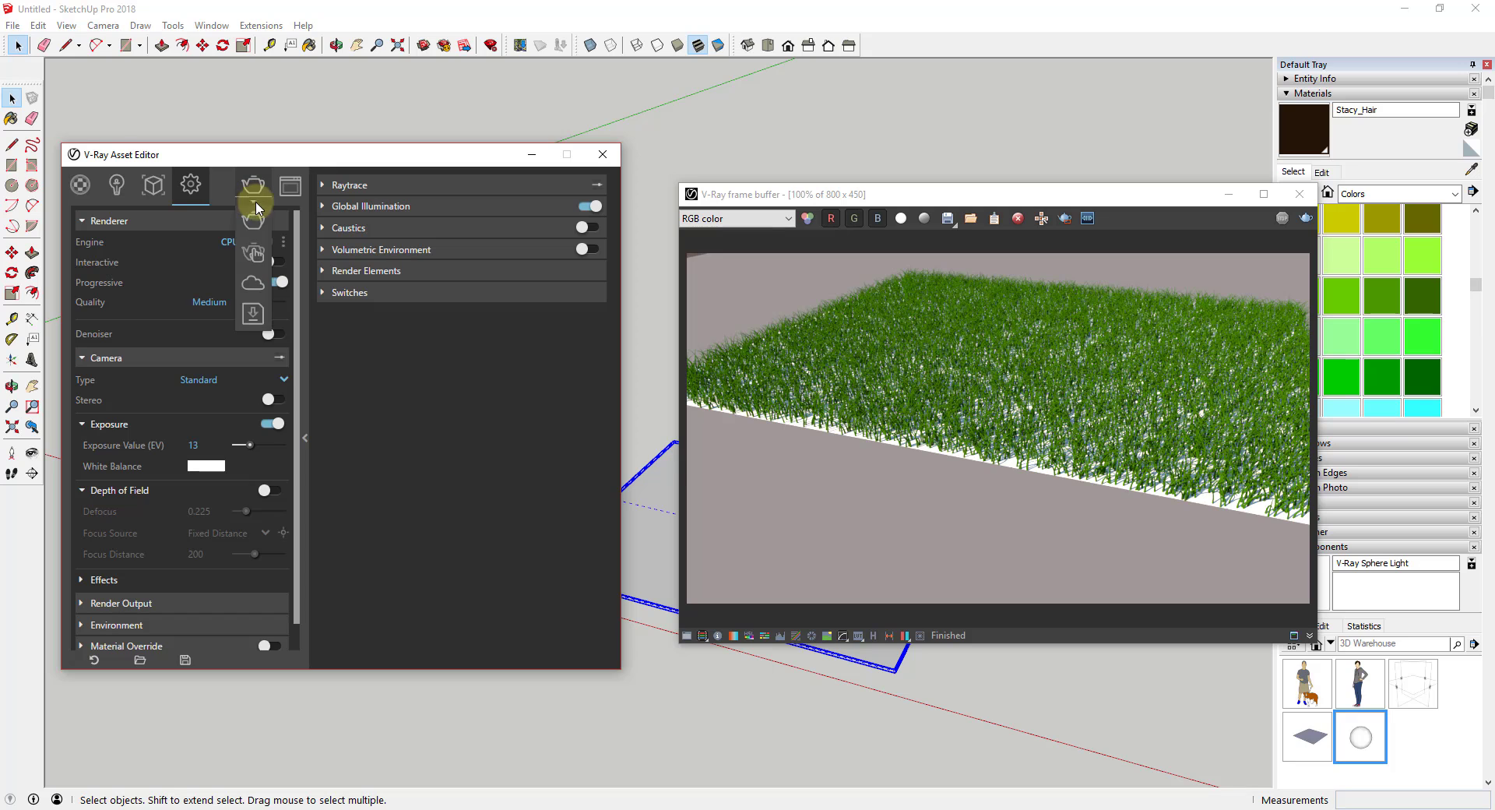
left_click(253, 257)
mouse_move(959, 101)
middle_mouse_down()
mouse_move(997, 110)
mouse_move(970, 78)
middle_mouse_up()
key("space")
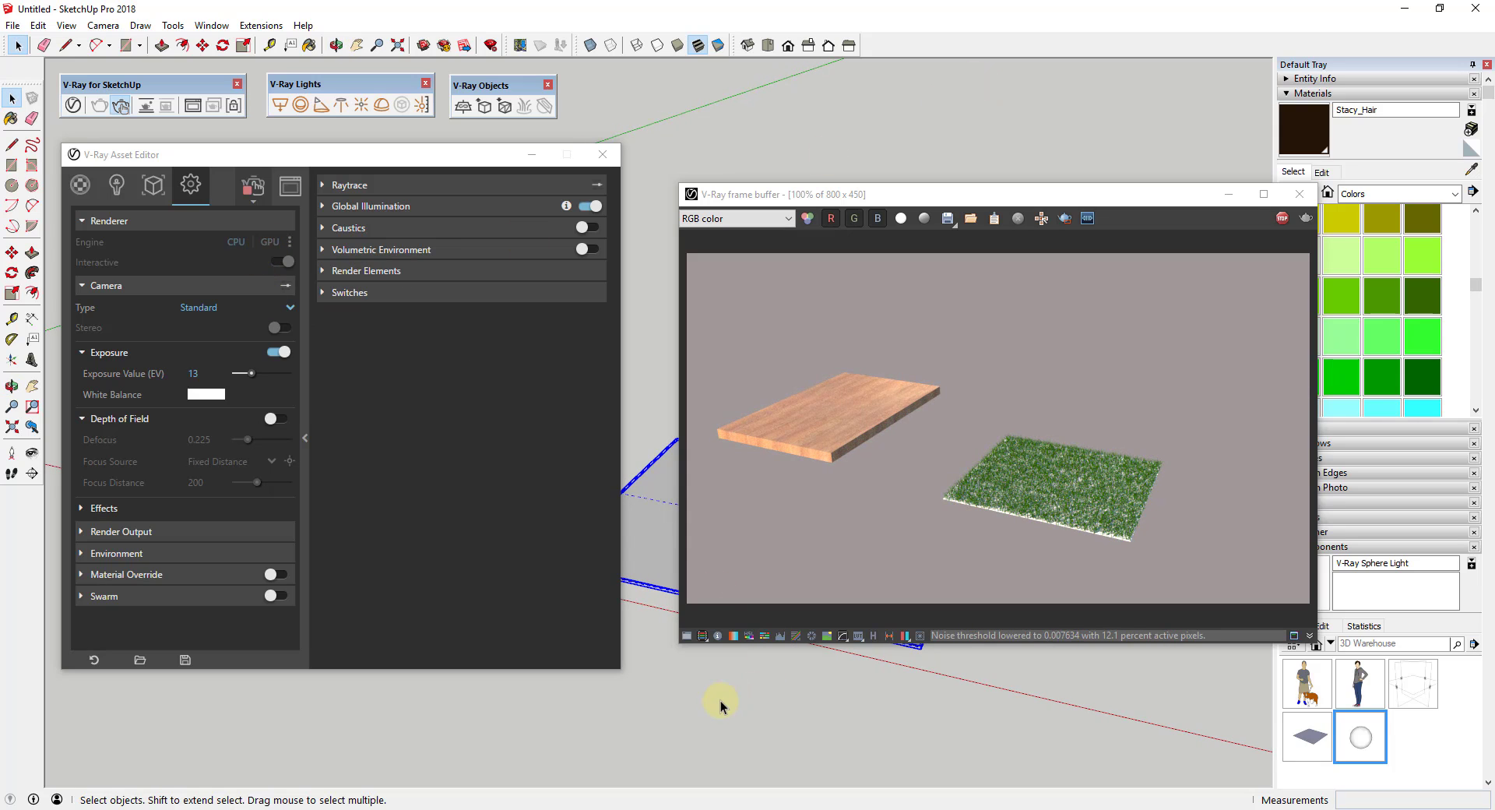
middle_click_drag(720, 706, 825, 741)
middle_click_drag(664, 741, 968, 727)
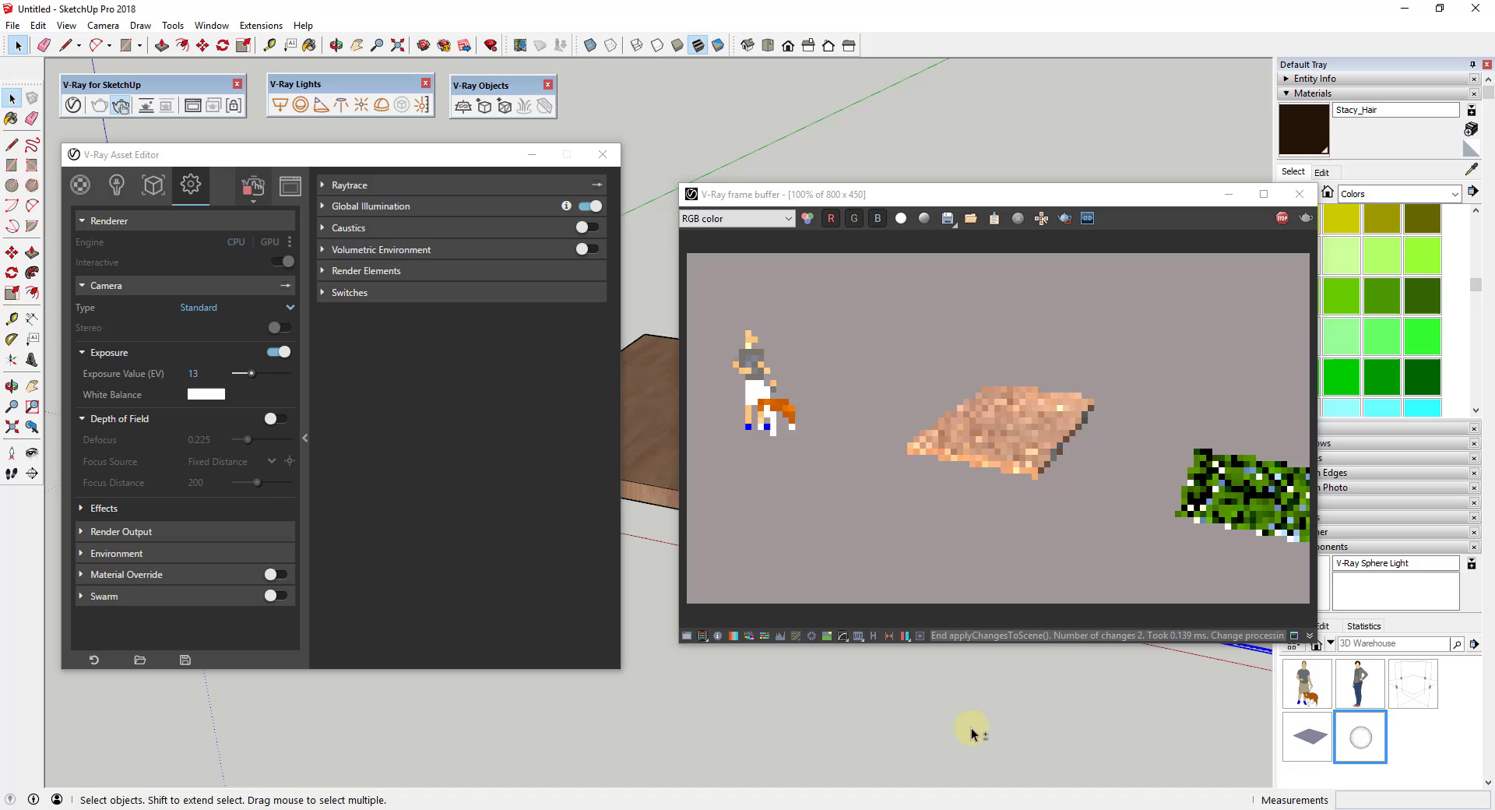
left_click(253, 191)
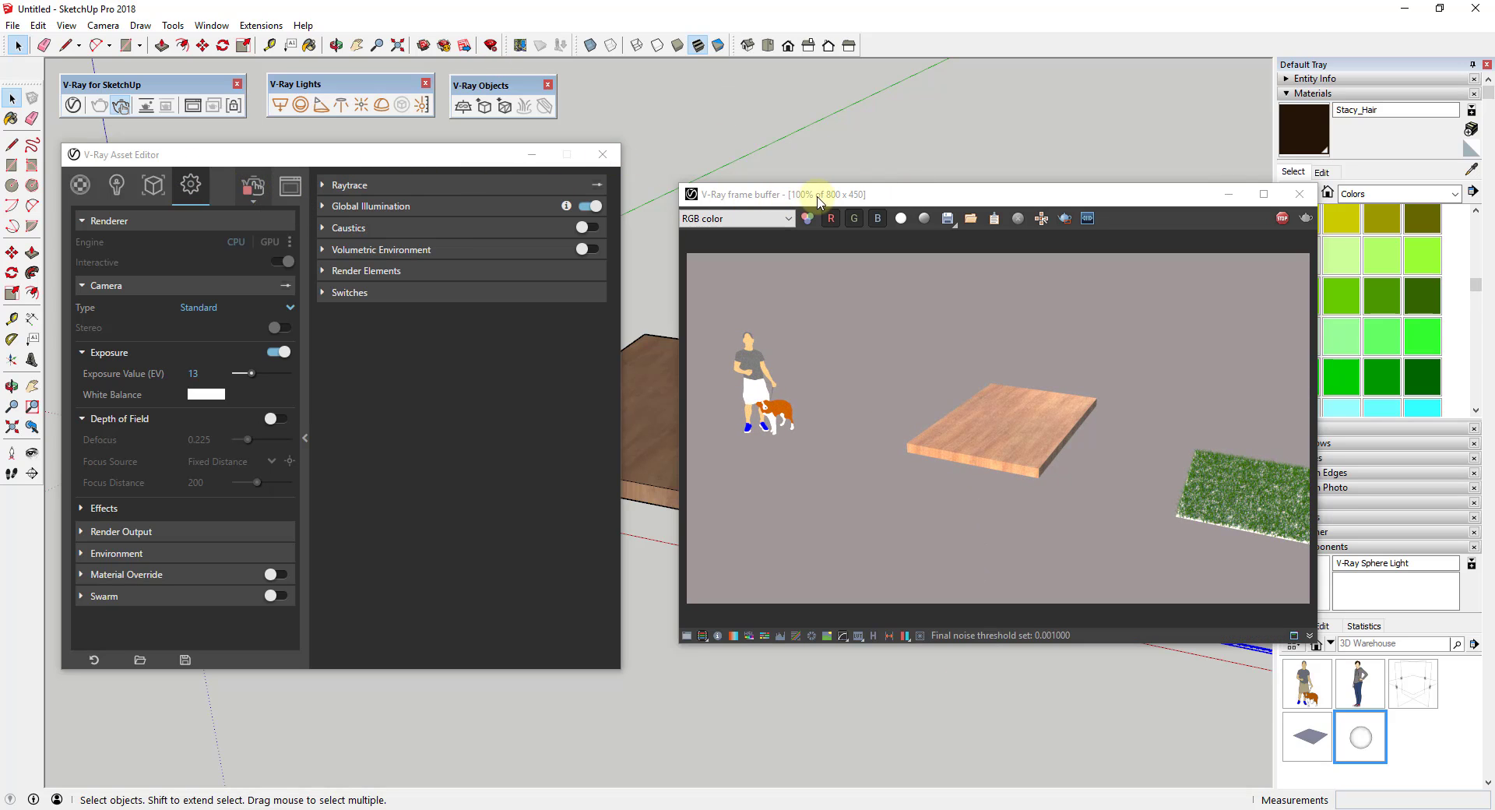
Move the V-Ray frame buffer clear of the model and reframe the view closely on the wooden slab.
left_click_drag(818, 194, 188, 247)
mouse_move(859, 536)
middle_mouse_down()
mouse_move(1024, 524)
mouse_move(875, 487)
mouse_move(937, 451)
middle_mouse_up()
scroll(811, 424, "up", 4)
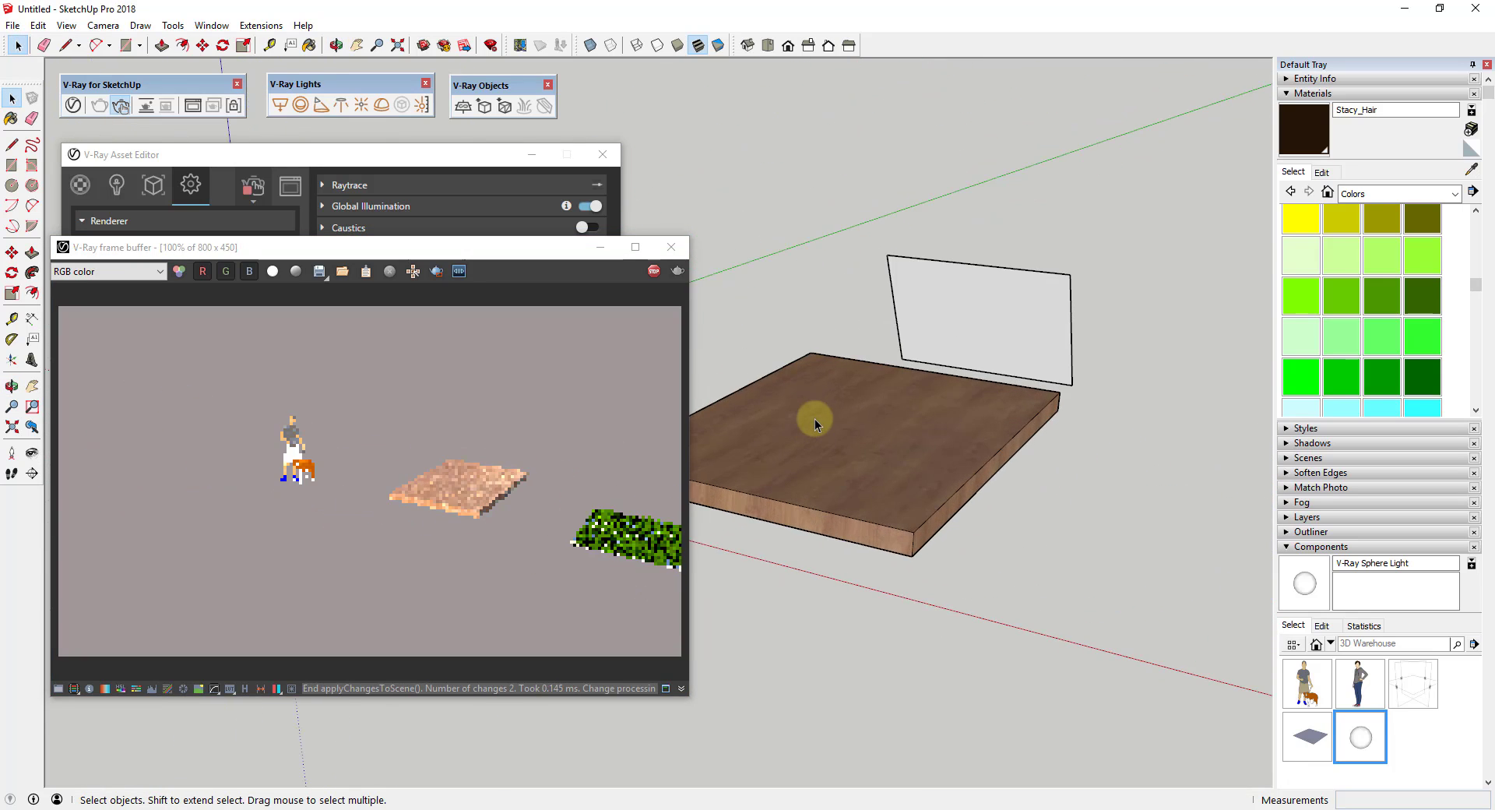
middle_click_drag(835, 424, 994, 424)
scroll(1055, 370, "up", 6)
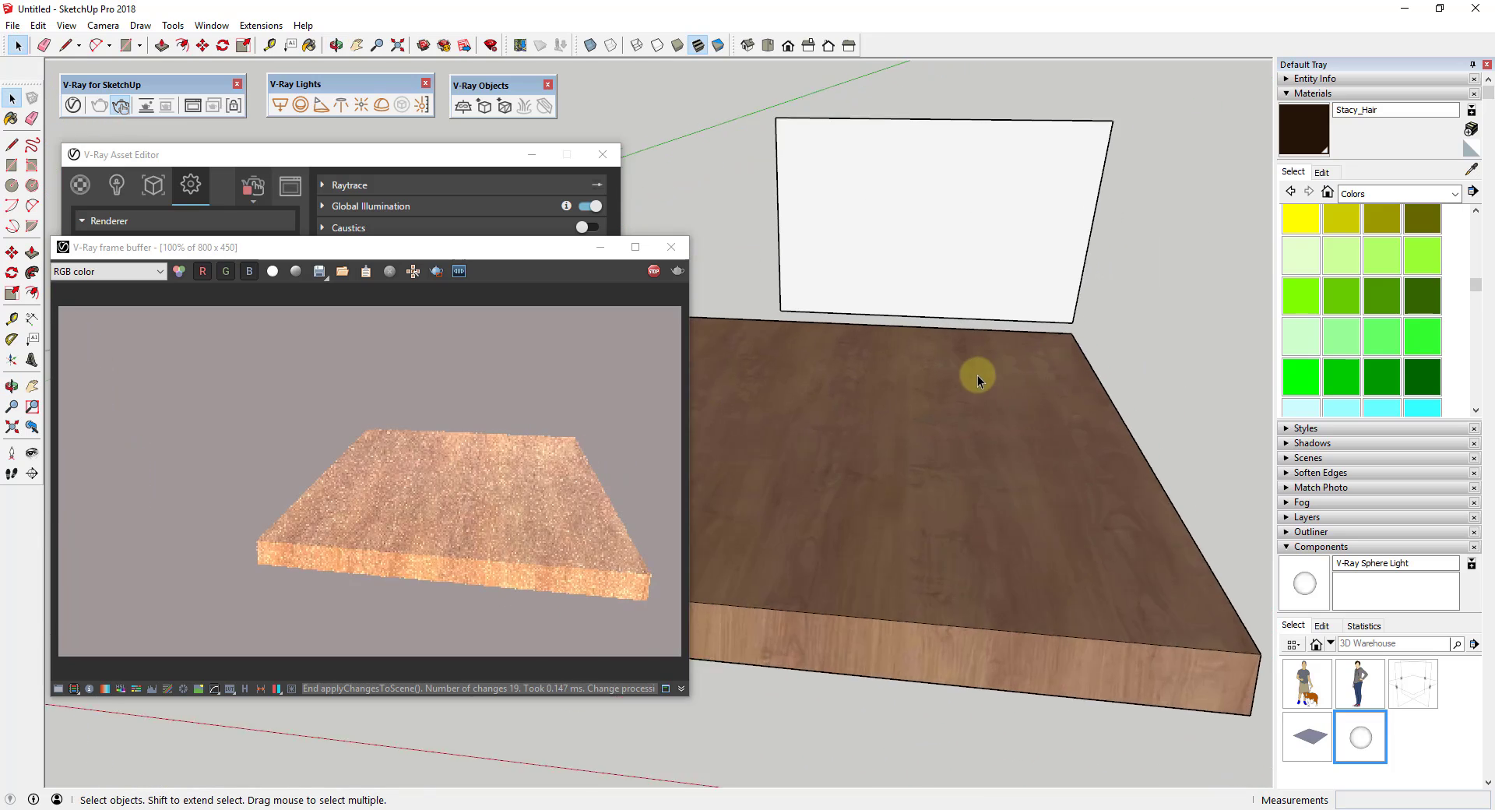
Draw a circle on top of the wooden slab and push/pull it up into a cylinder about 1' 10 3/4" tall.
key("c")
left_click(941, 412)
left_click(1002, 413)
key("space")
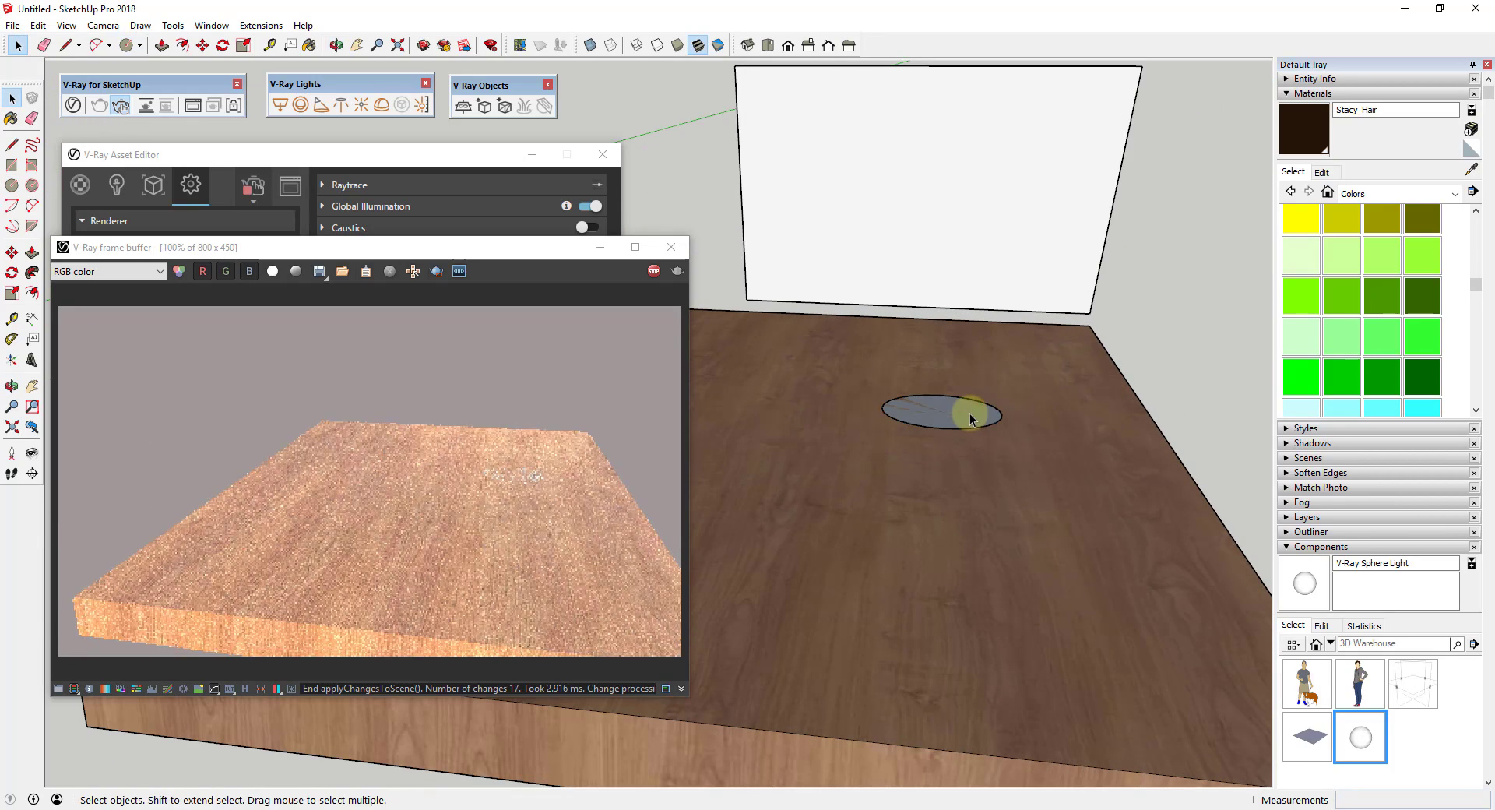
key("p")
left_click_drag(927, 429, 959, 241)
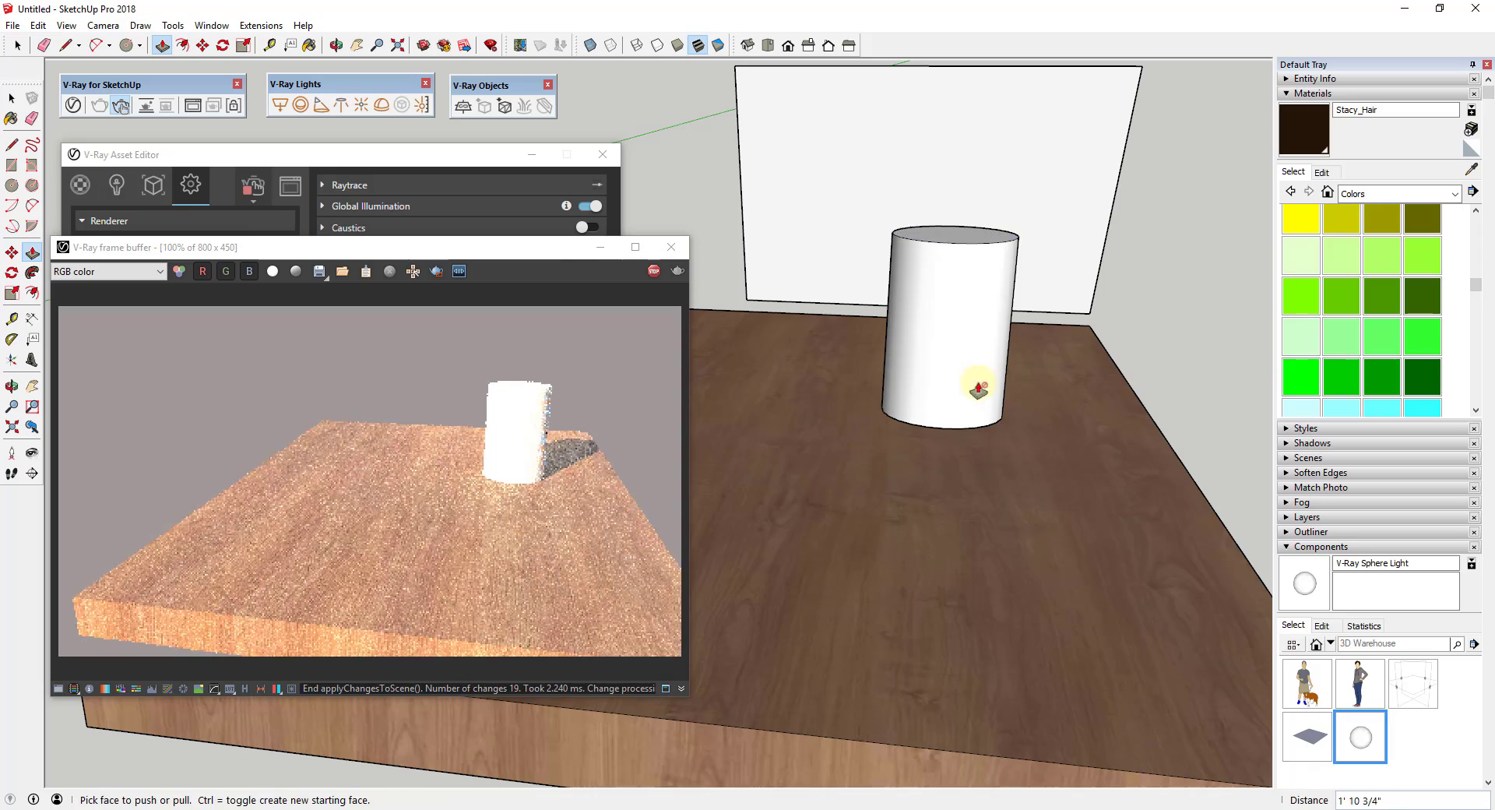
Select the whole cylinder and turn it into a group.
key("o")
left_click_drag(1000, 455, 944, 424)
key("space")
left_click(946, 354)
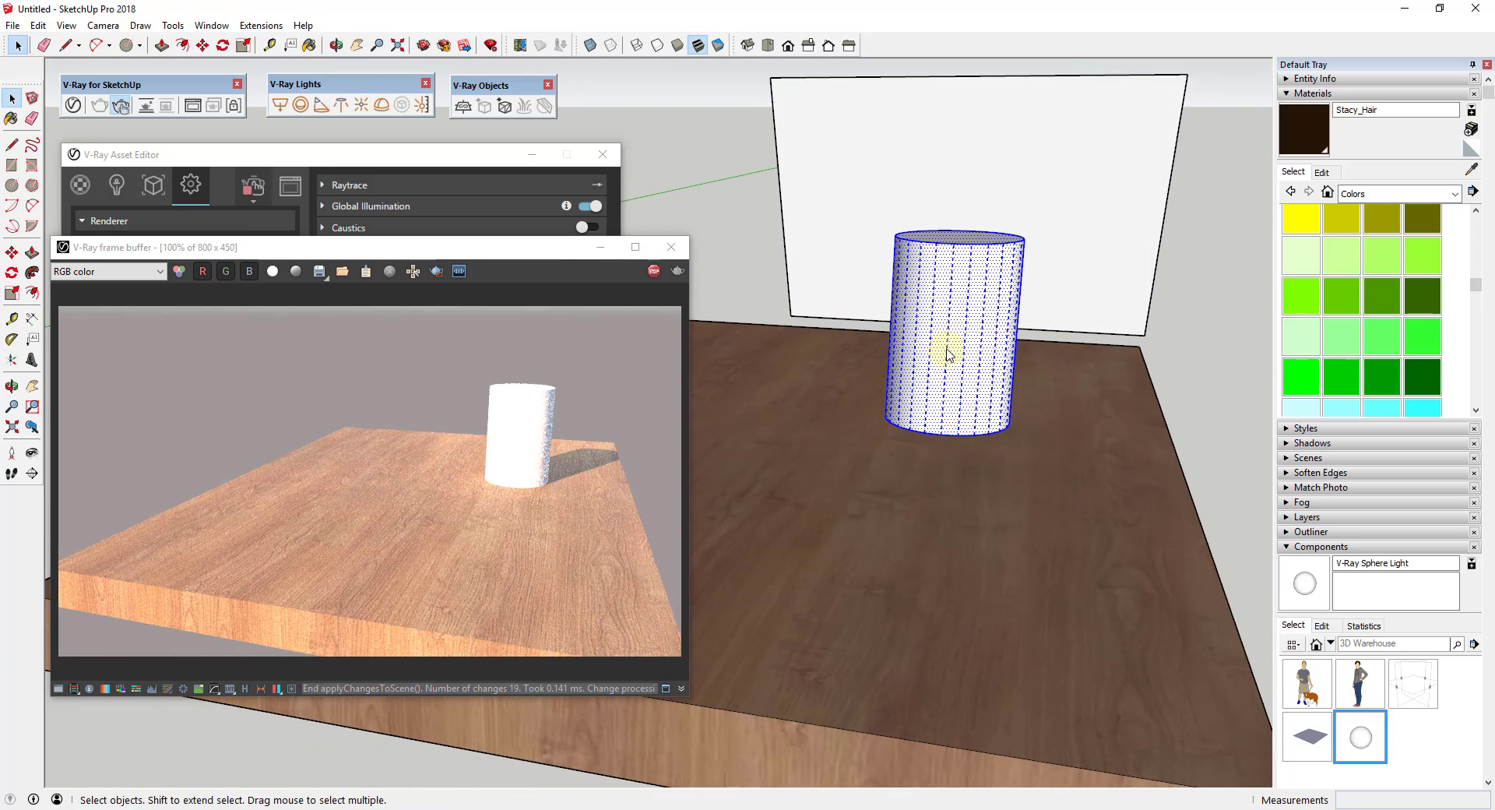
right_click(946, 354)
left_click(1001, 457)
middle_click_drag(1002, 457, 1071, 354)
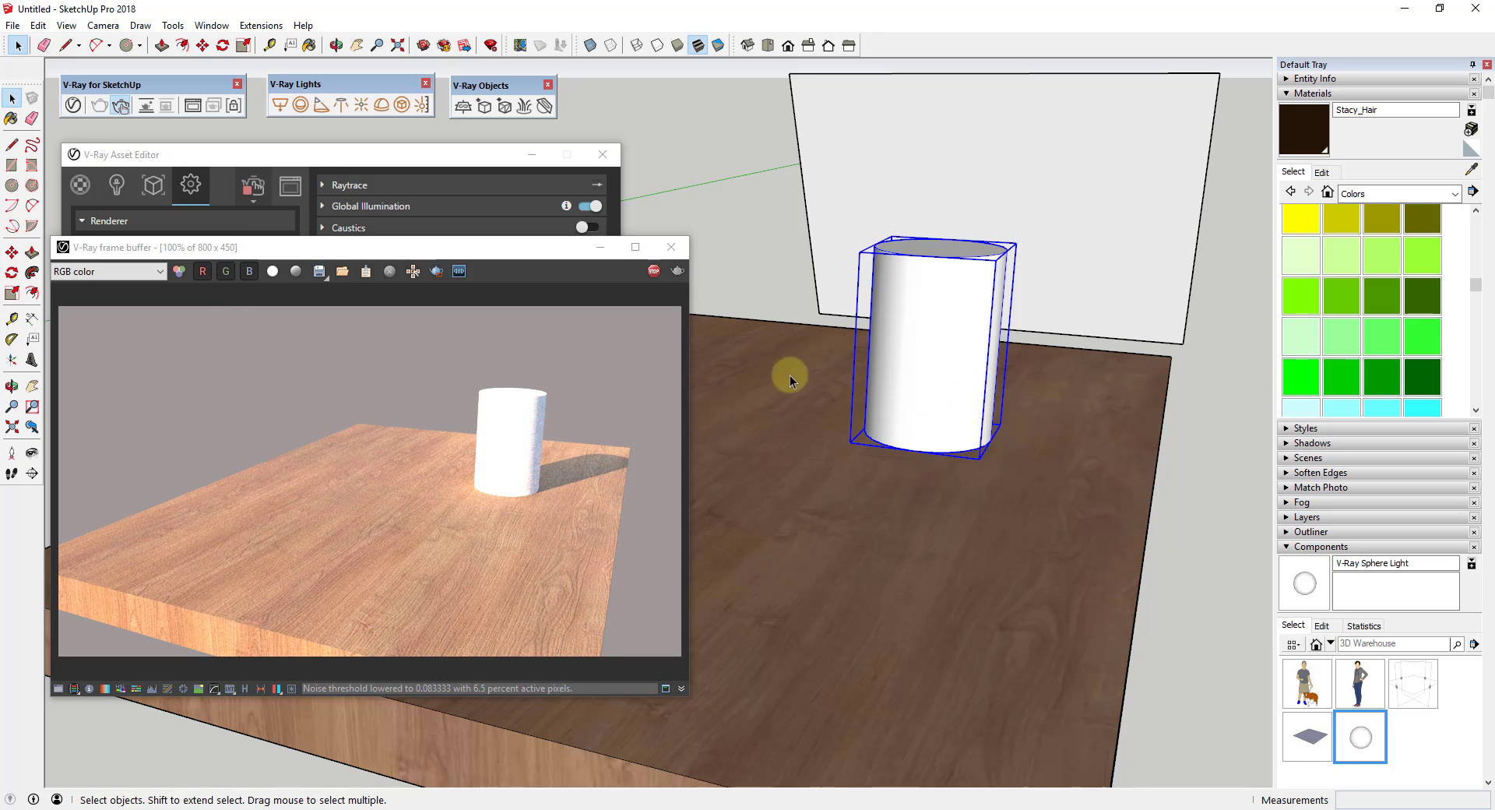
Paint the cylinder group with Translucent Glass Blue from the Glass and Mirrors materials and view its render up close.
left_click(1394, 194)
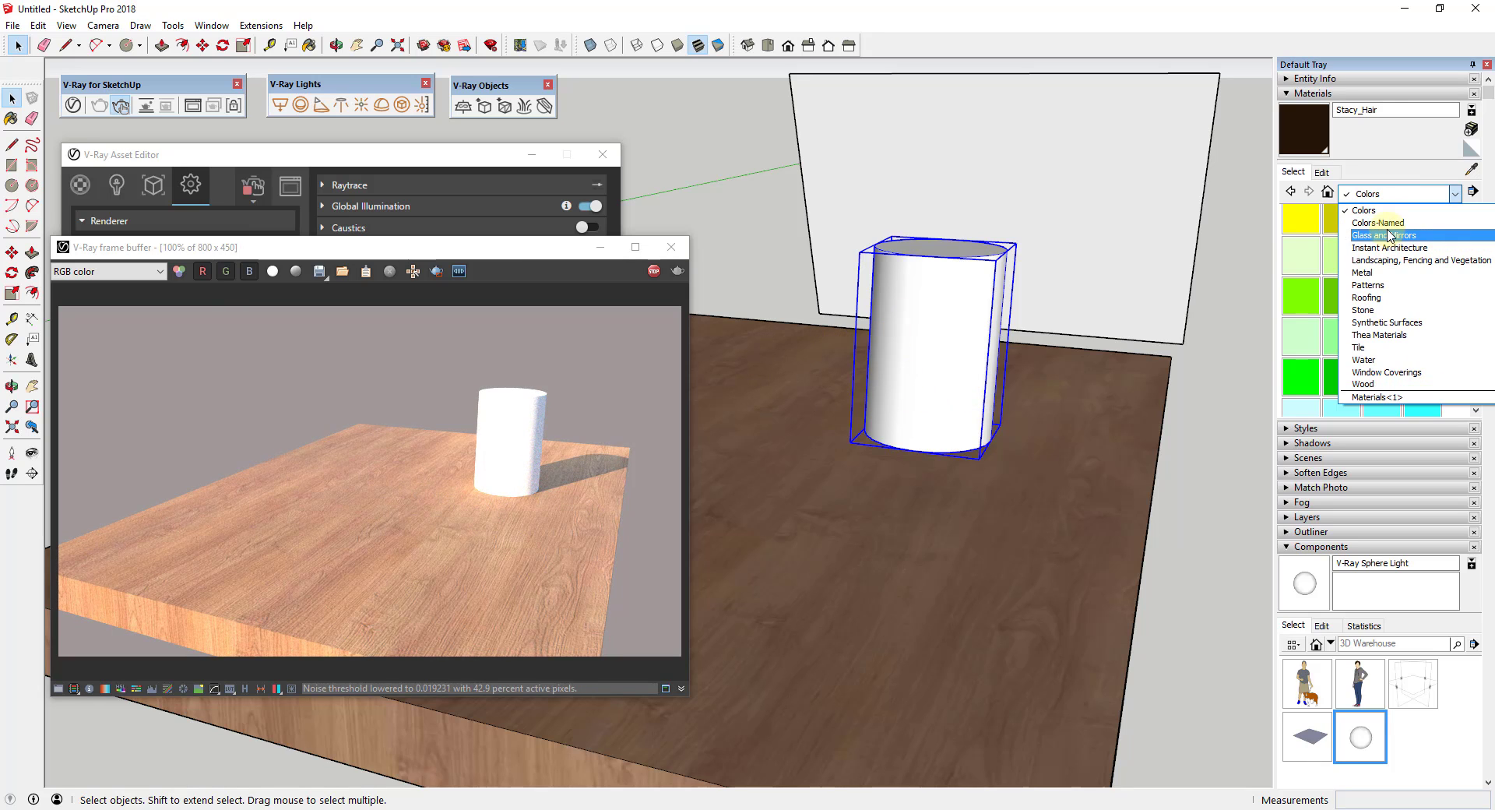
left_click(1384, 235)
left_click(1422, 225)
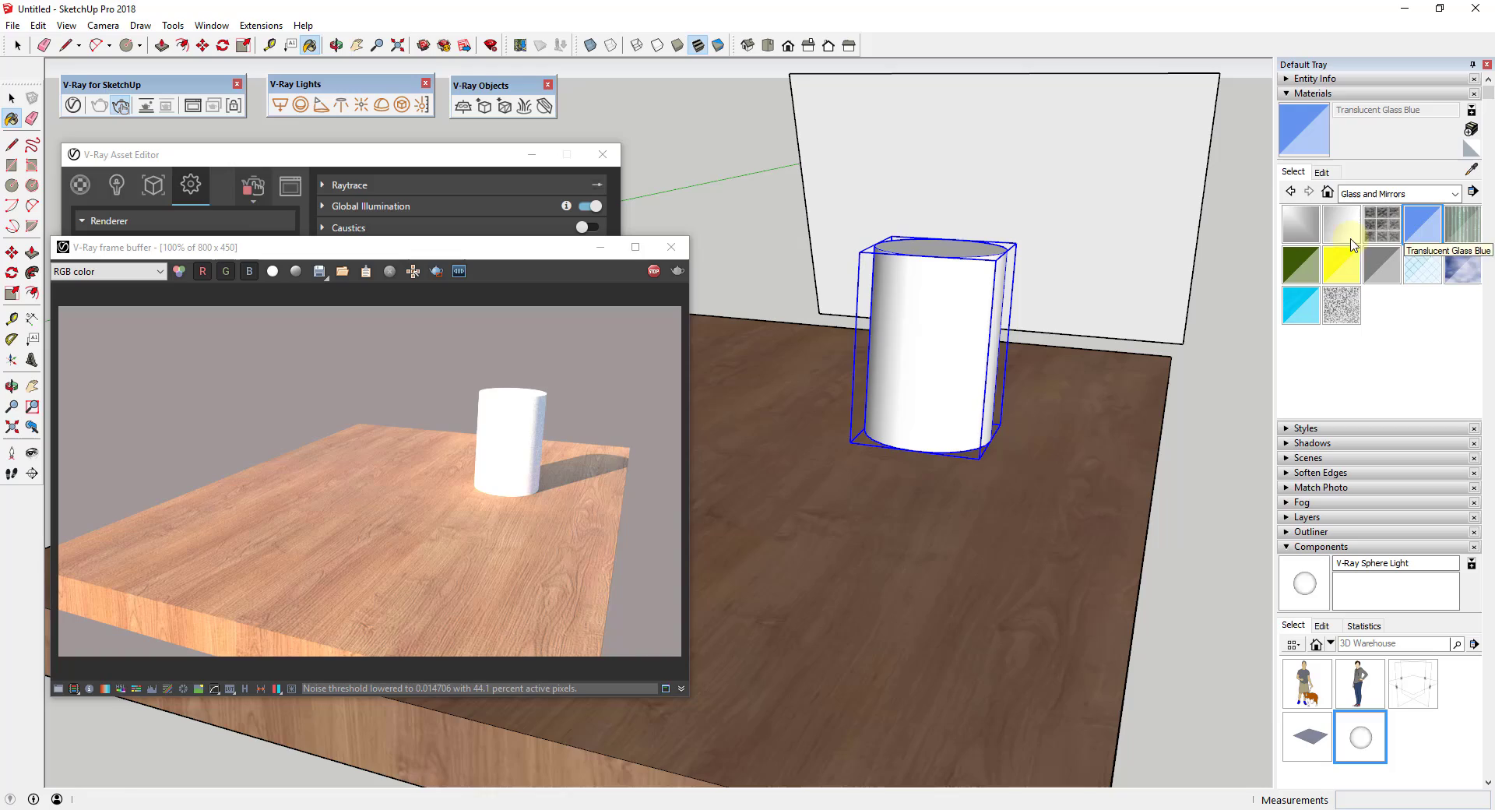
left_click(953, 335)
scroll(950, 343, "up", 3)
middle_click_drag(941, 361, 1056, 310)
scroll(949, 307, "up", 2)
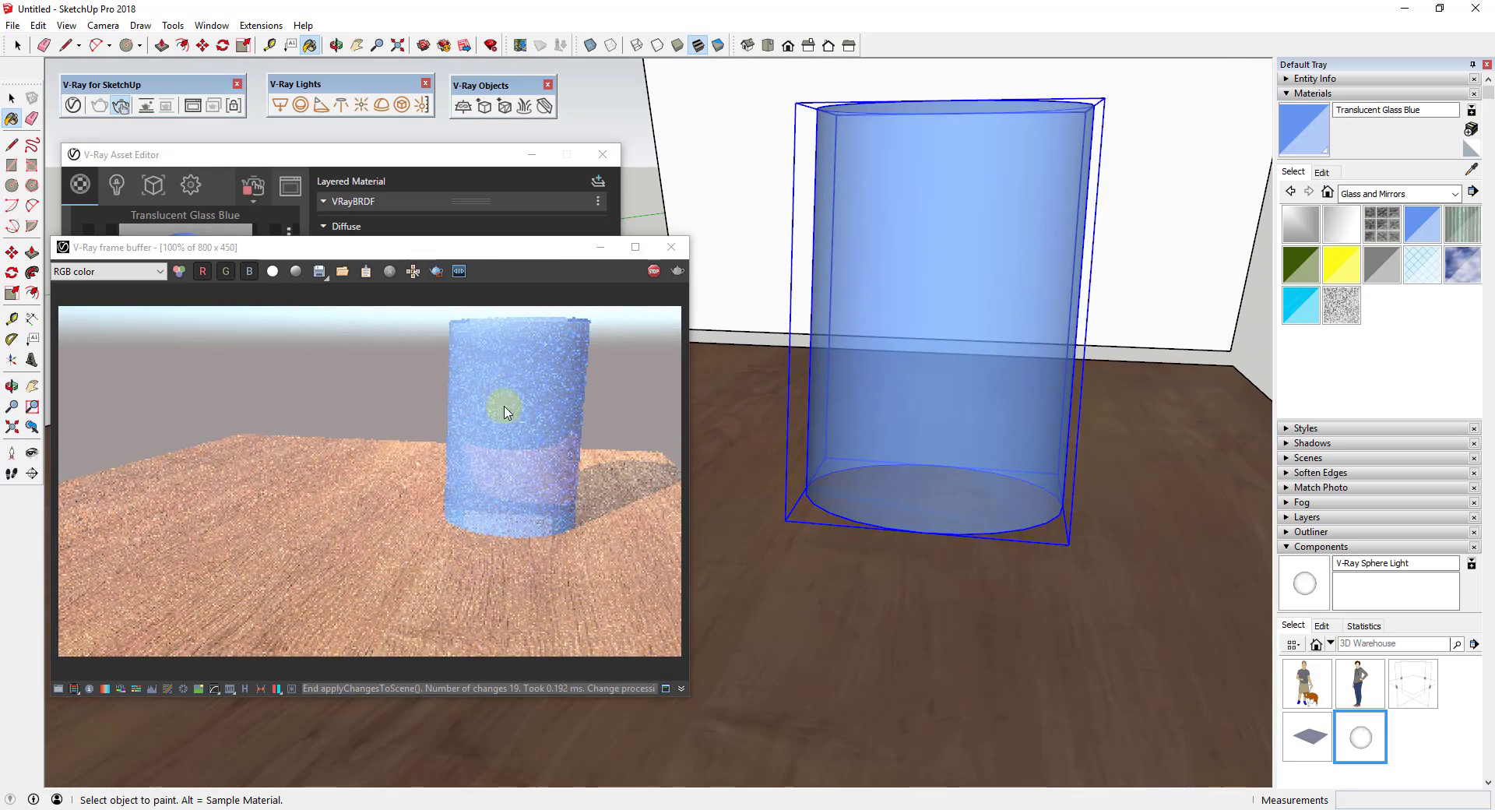
Copy the blue glass cylinder to the opposite side of the slab's back half with the Move tool.
mouse_move(1036, 383)
middle_mouse_down()
mouse_move(950, 426)
mouse_move(951, 409)
middle_mouse_up()
scroll(974, 373, "down", 4)
key("space")
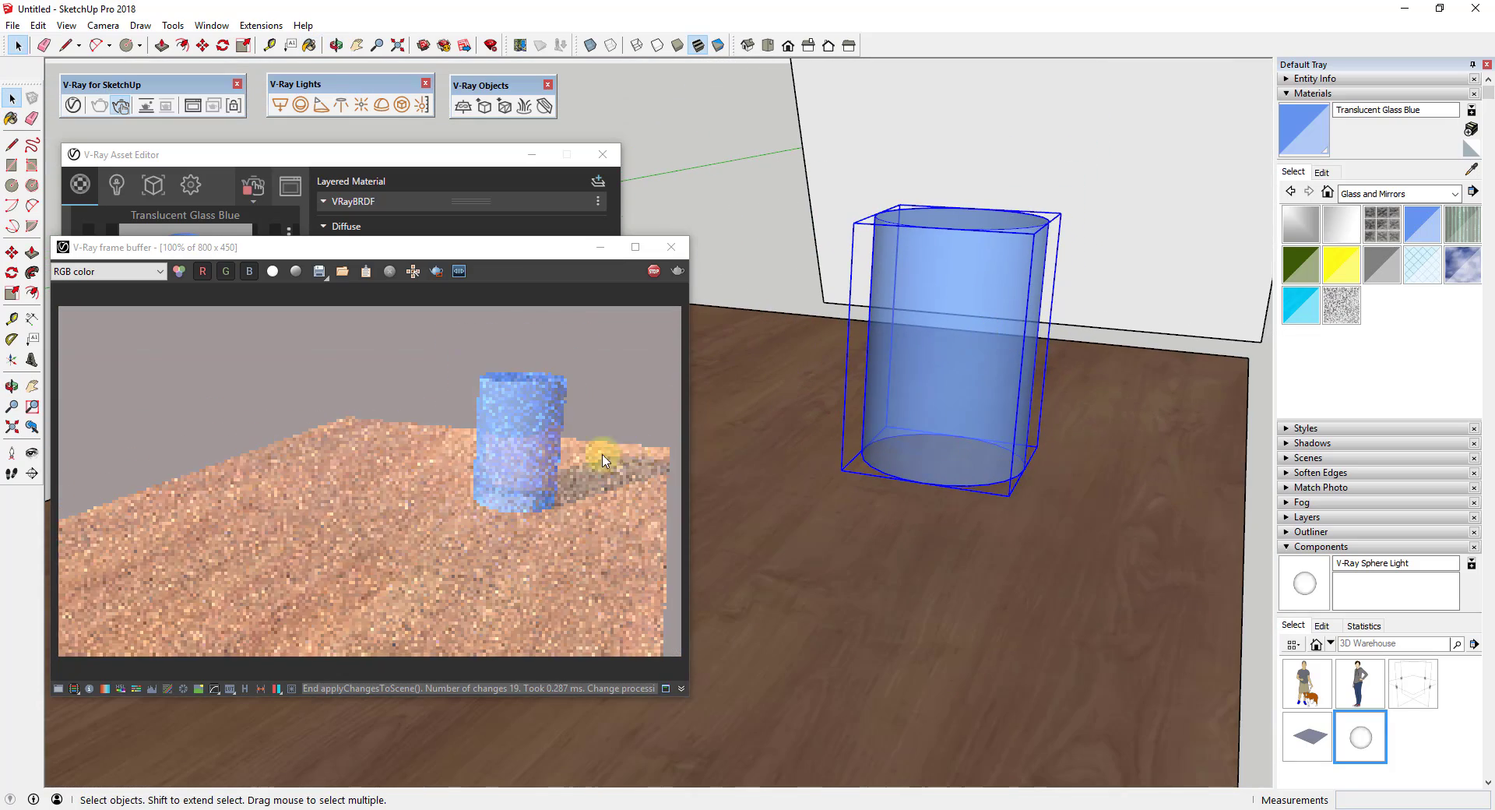
middle_click_drag(1018, 343, 1046, 356)
scroll(1028, 366, "down", 5)
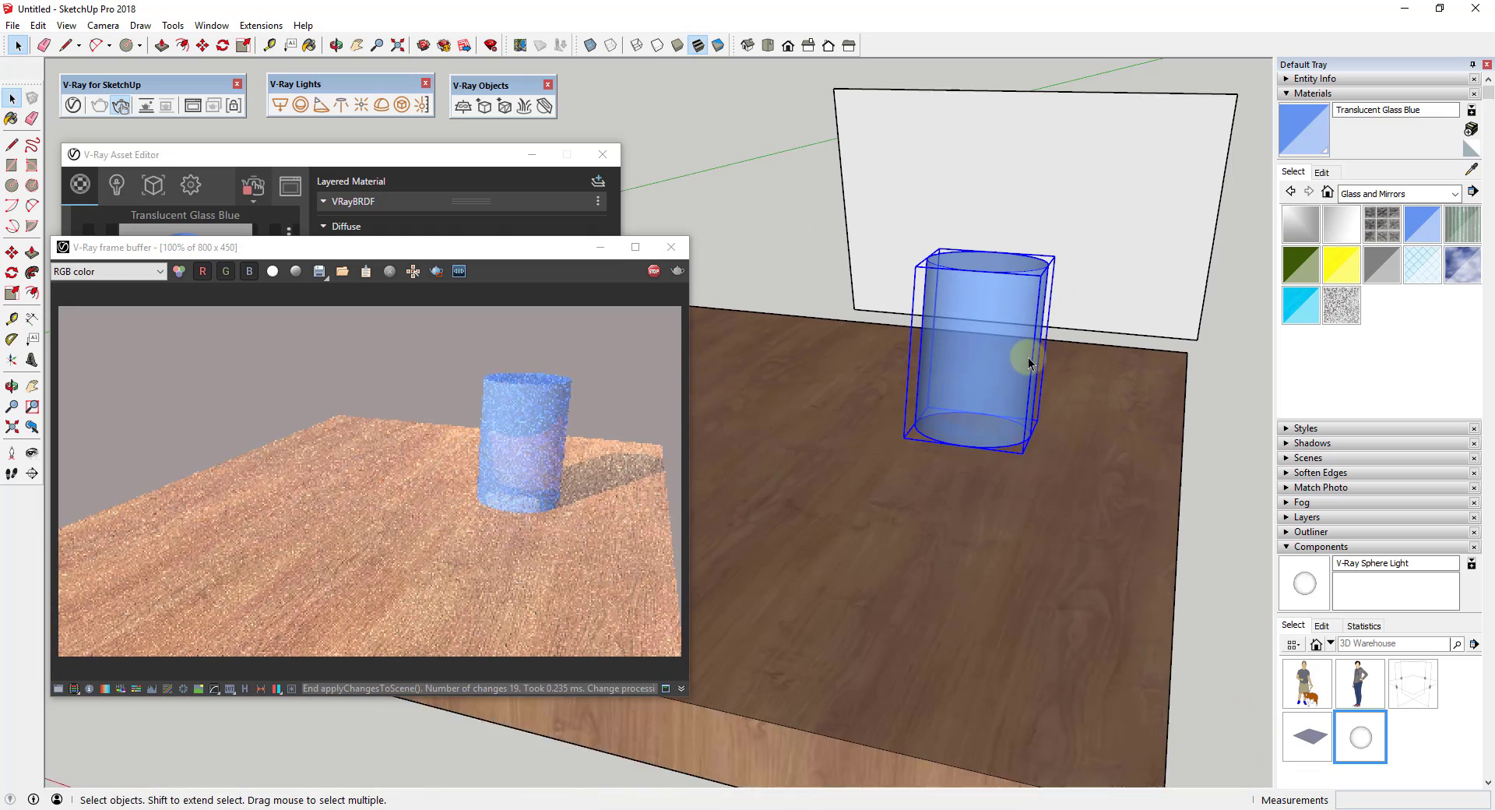
key("m")
key("ctrl")
left_click(968, 391)
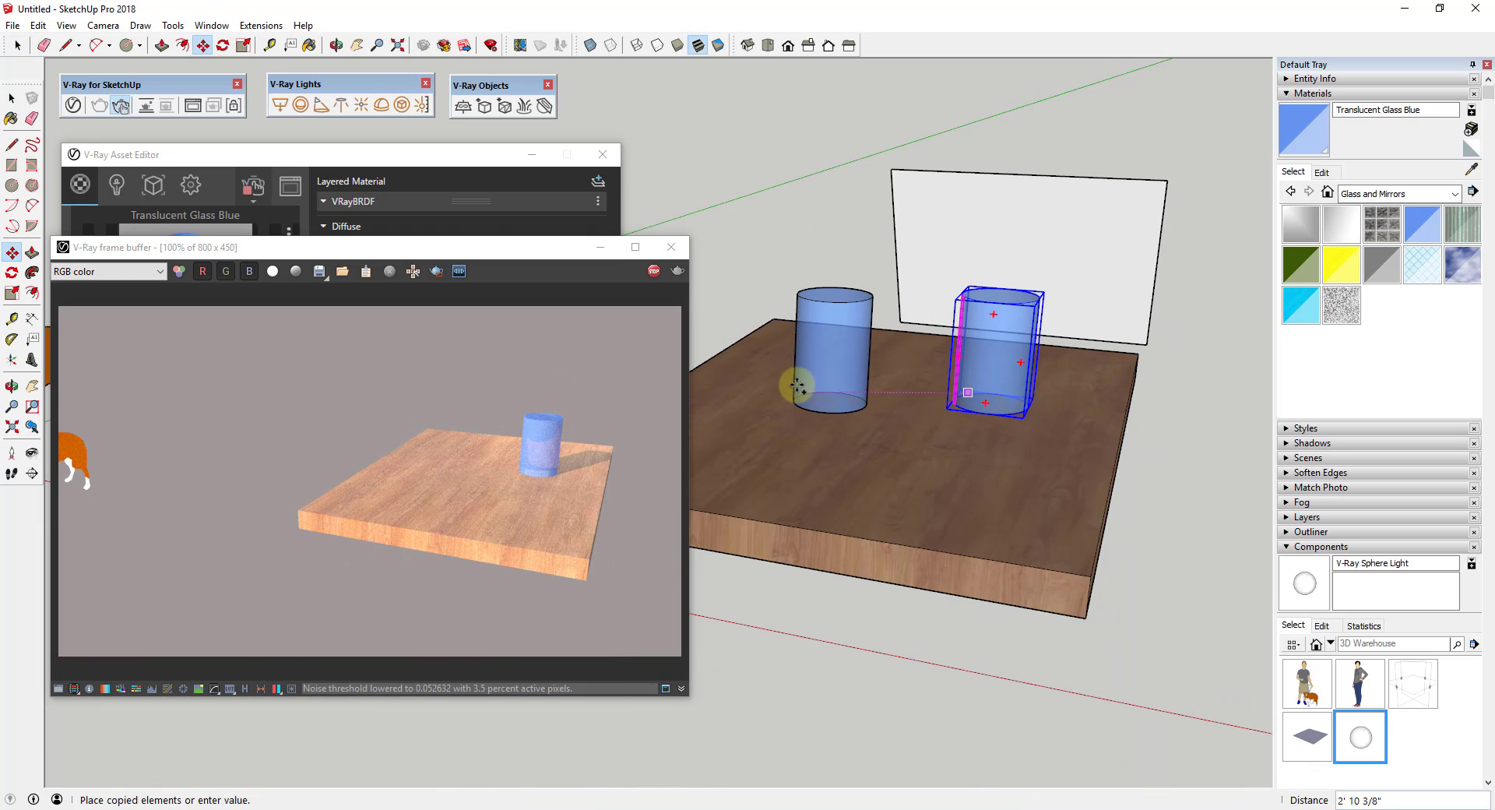
left_click(782, 372)
key("space")
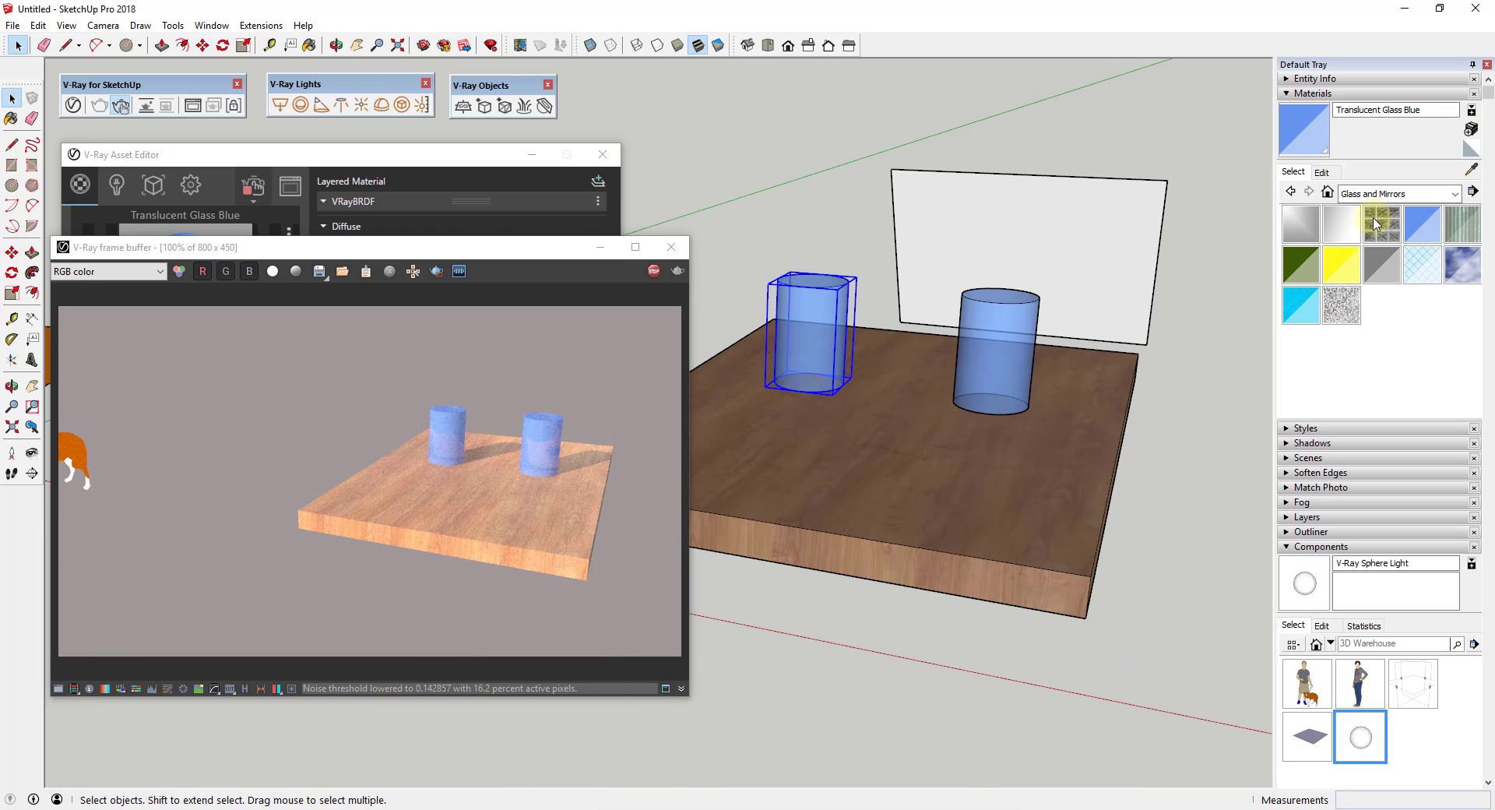
Paint the copied cylinder with Translucent Glass Block Dark and view it closely.
left_click(1382, 223)
left_click(806, 343)
scroll(806, 343, "up", 10)
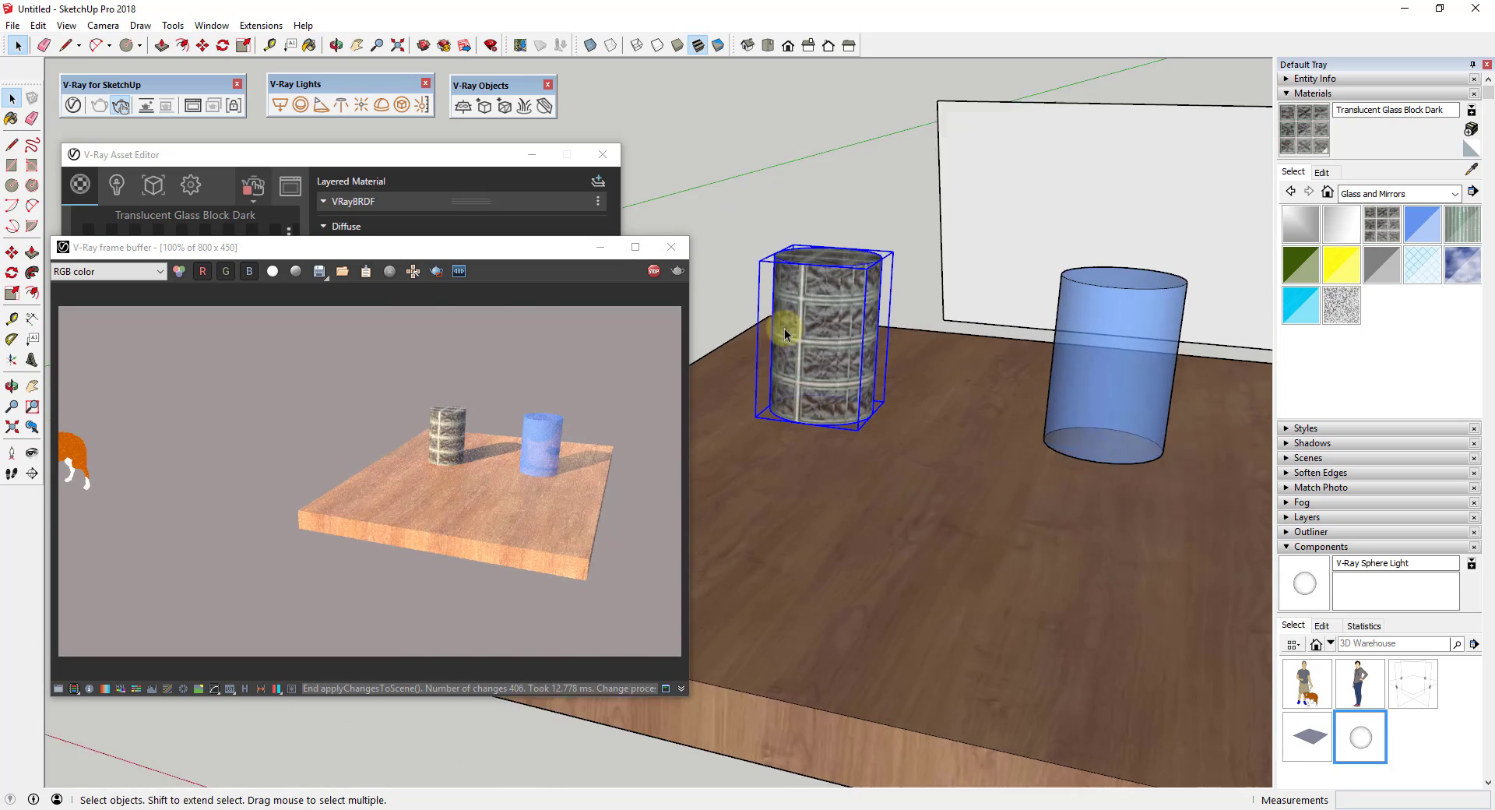
Paint the copied cylinder with Translucent Glass Gray.
left_click(1428, 259)
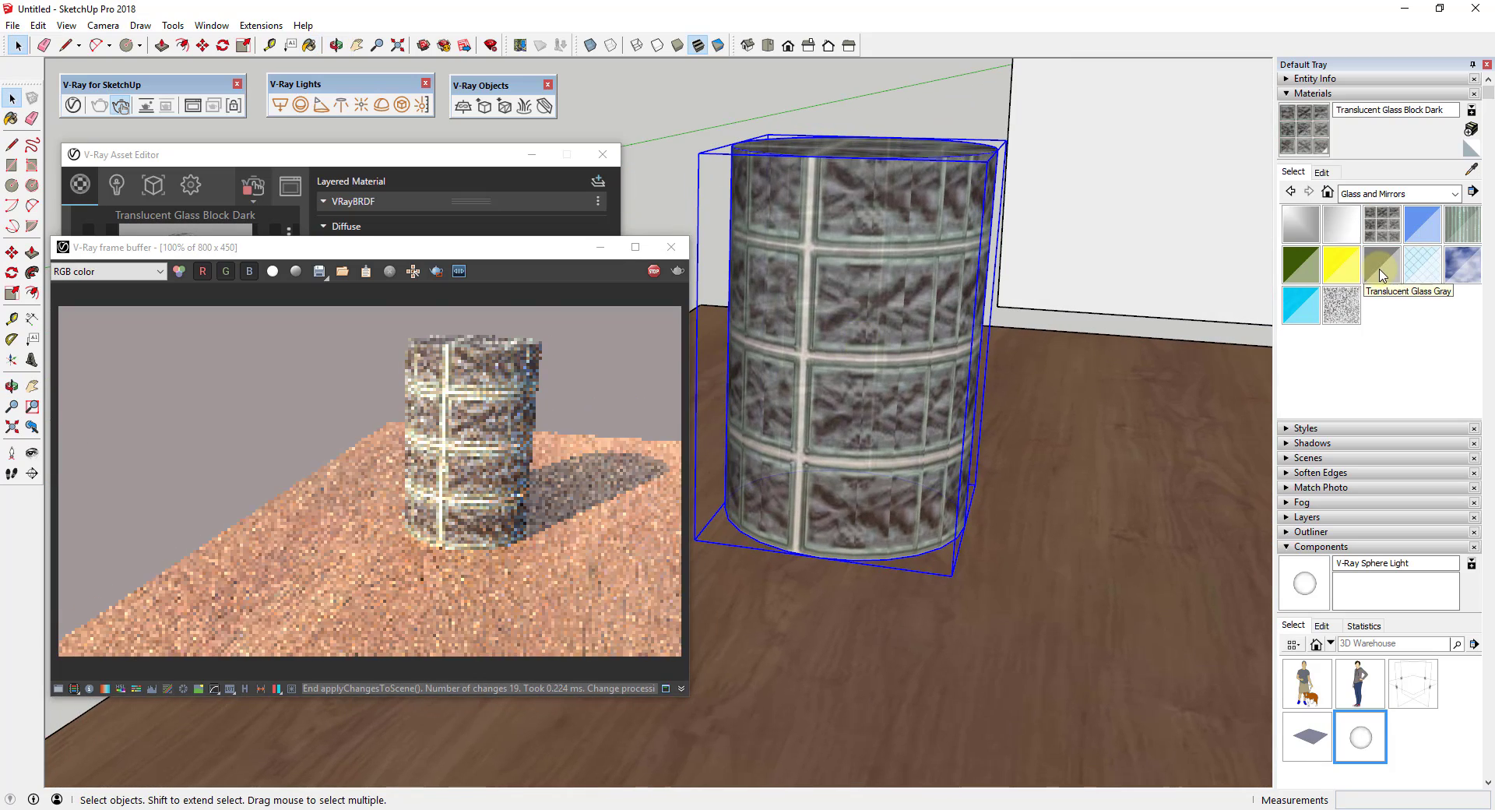
left_click(801, 293)
scroll(870, 309, "down", 4)
key("space")
middle_click_drag(950, 308, 909, 544)
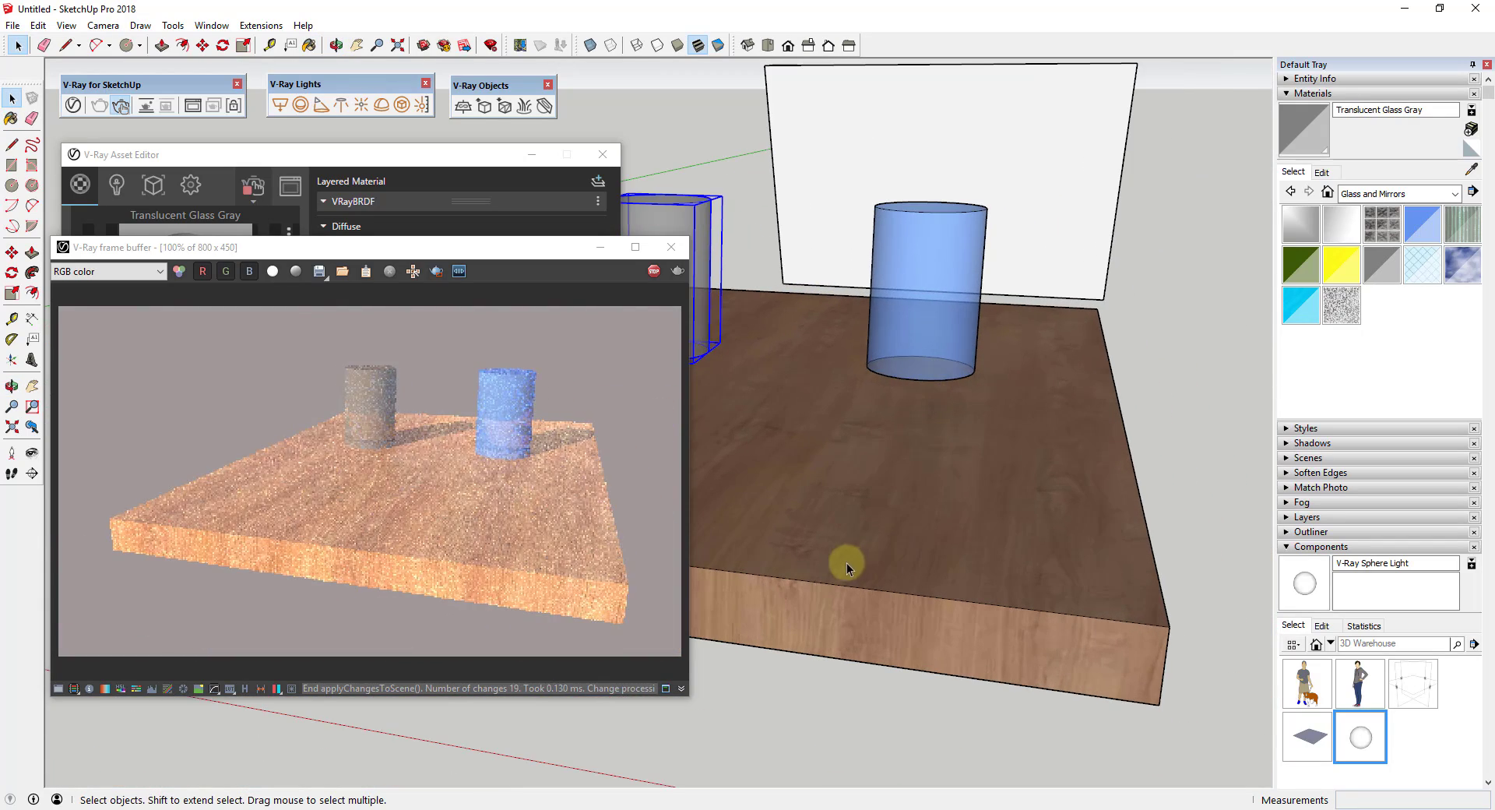
Stop the interactive render with both glass cylinders in frame and open the list of V-Ray render modes.
scroll(844, 562, "up", 6)
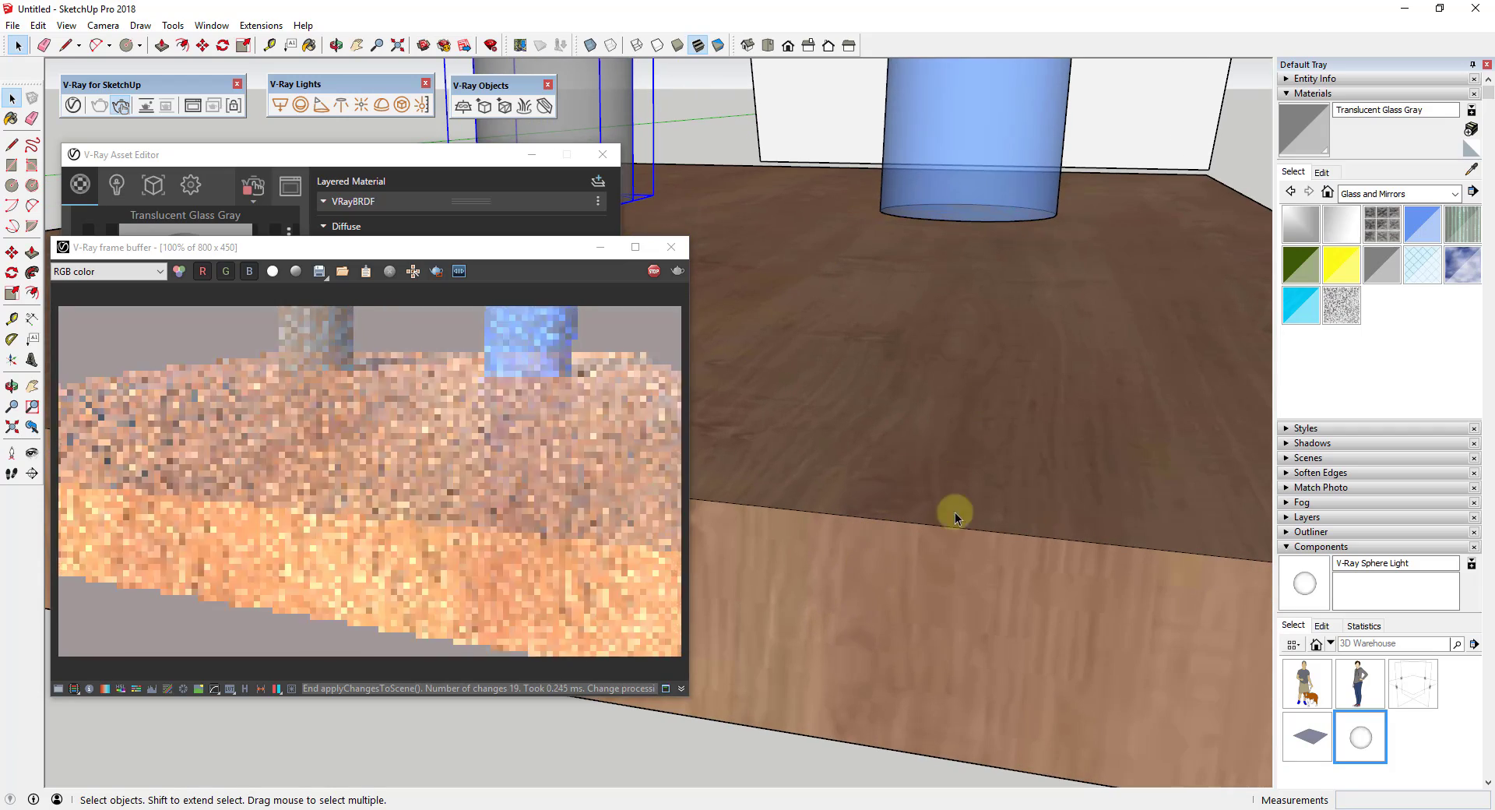
scroll(1129, 401, "down", 5)
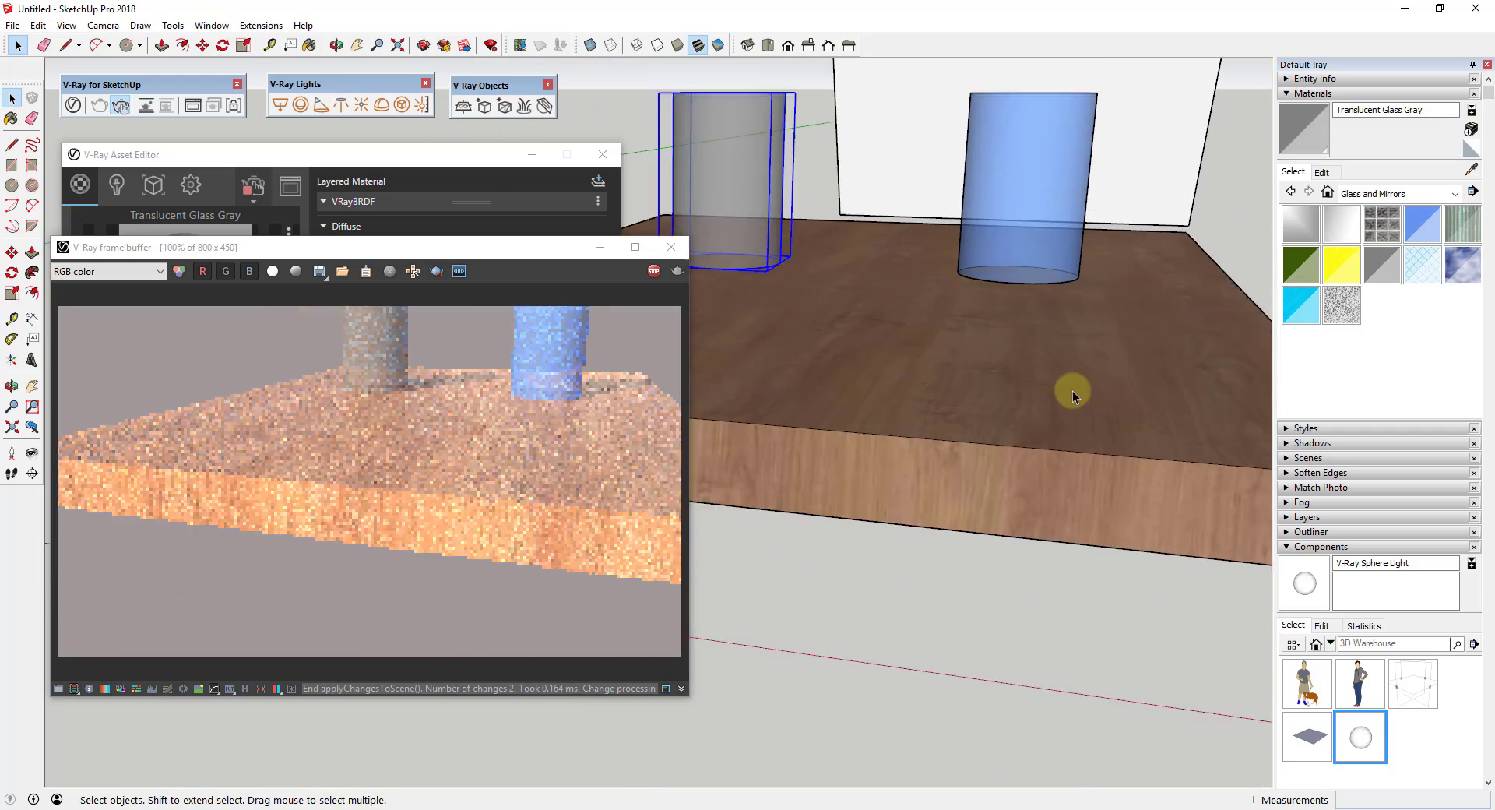
middle_click_drag(1073, 390, 936, 436)
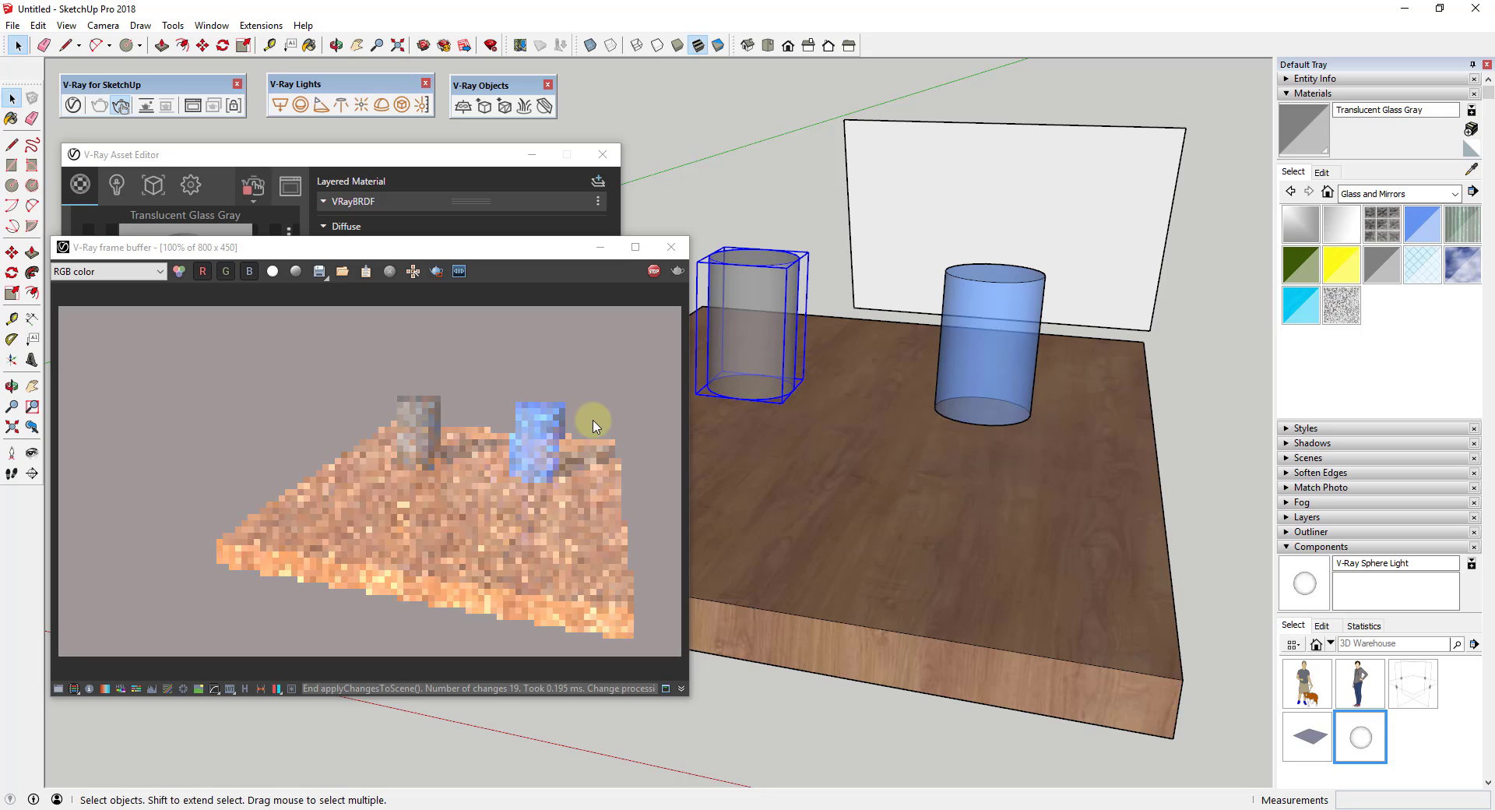
left_click_drag(523, 259, 1094, 334)
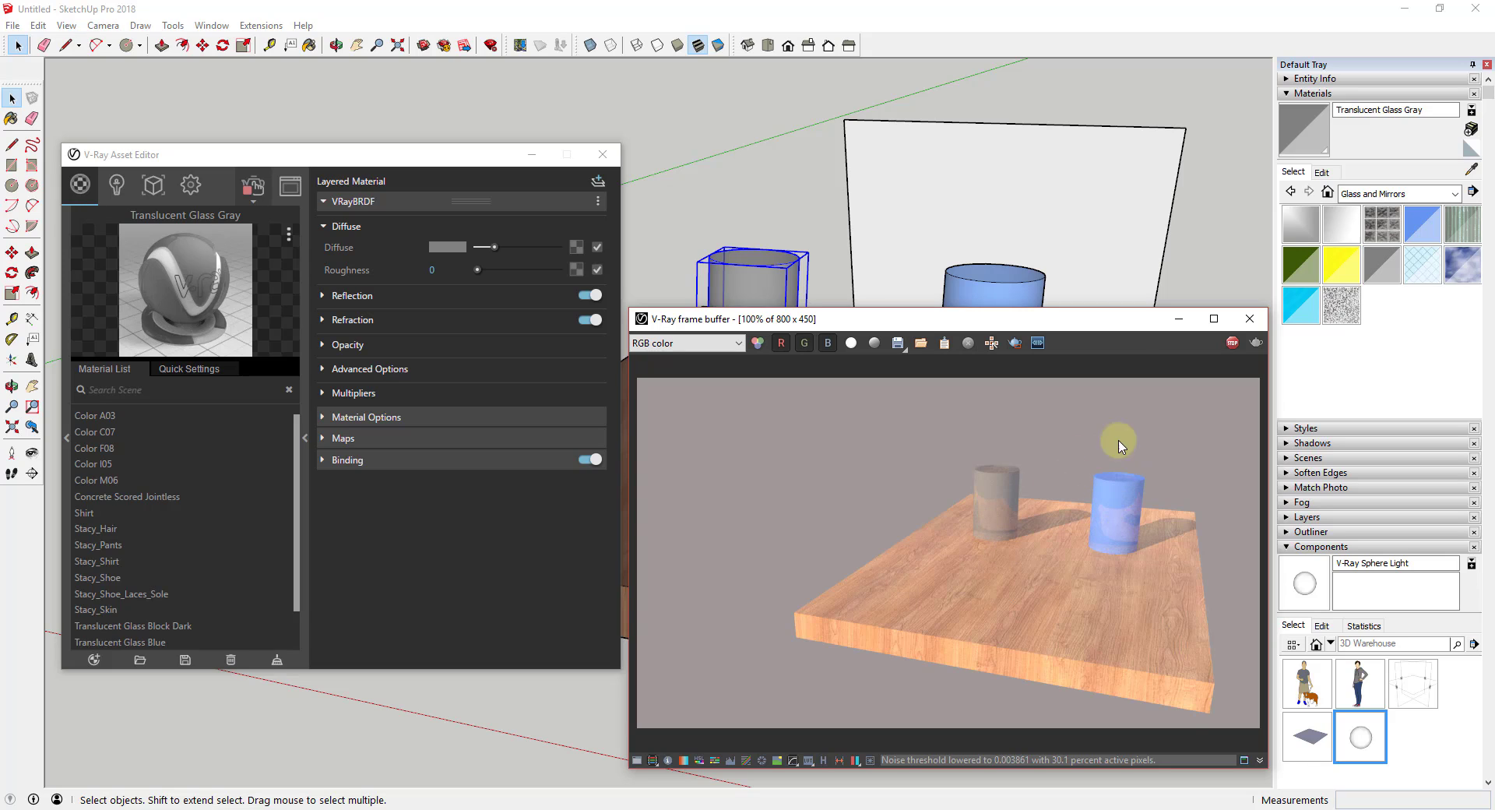
left_click(1232, 343)
left_click(250, 203)
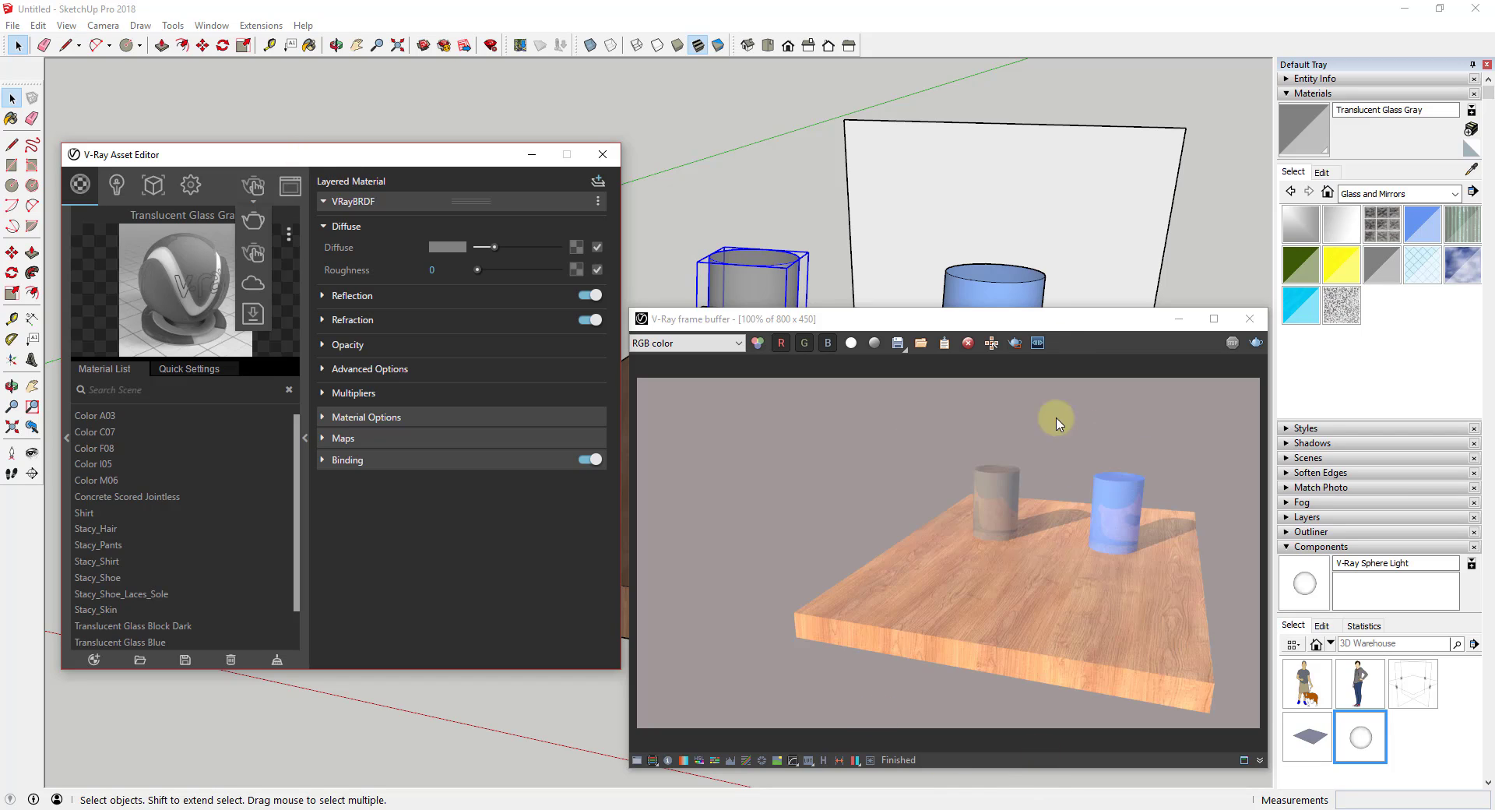
Preview the finished render's blue channel, alpha channel and monochromatic mode in the frame buffer, and restore the full-color image.
left_click_drag(1063, 325, 1121, 212)
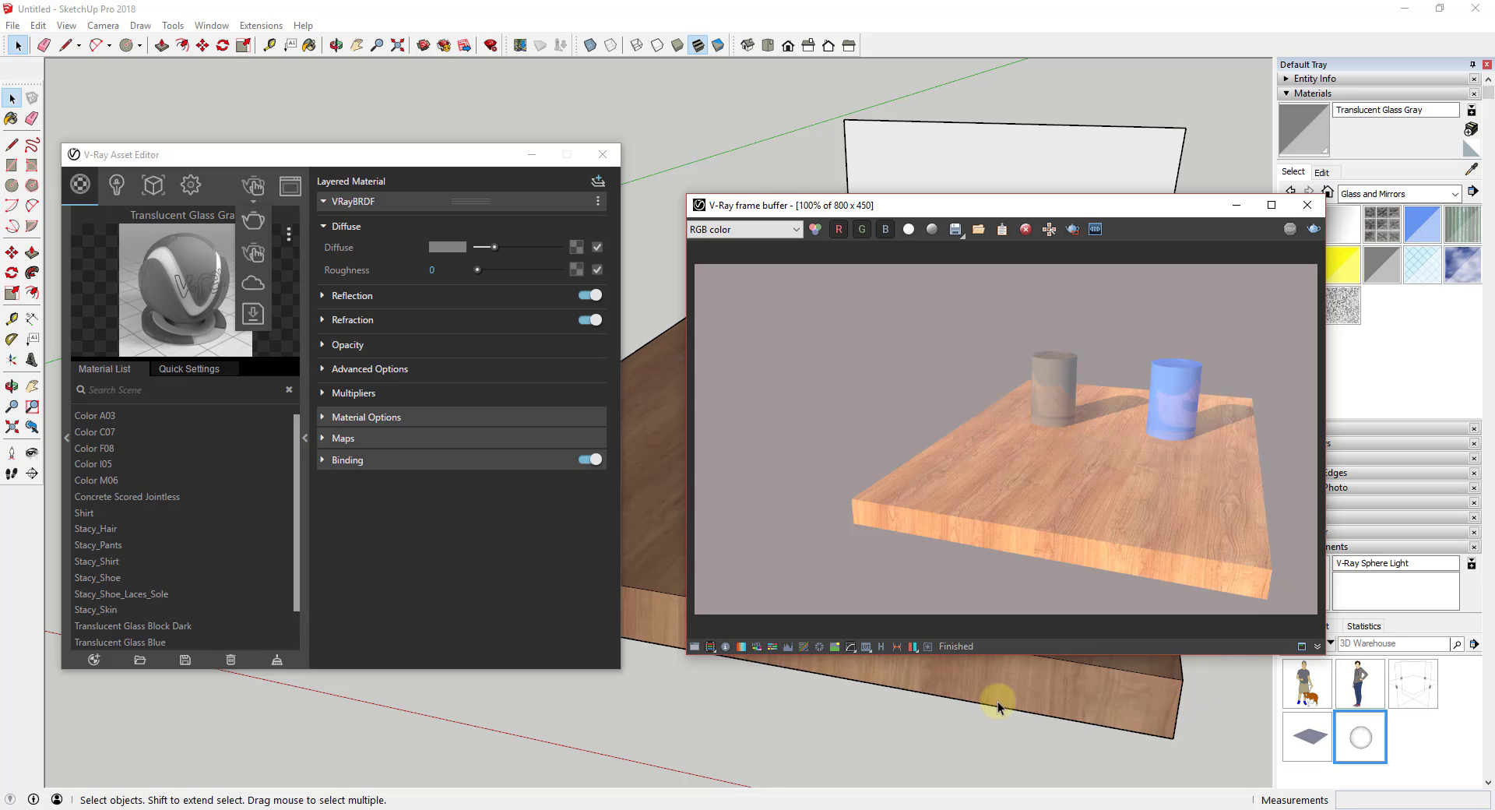
left_click(884, 229)
left_click(884, 230)
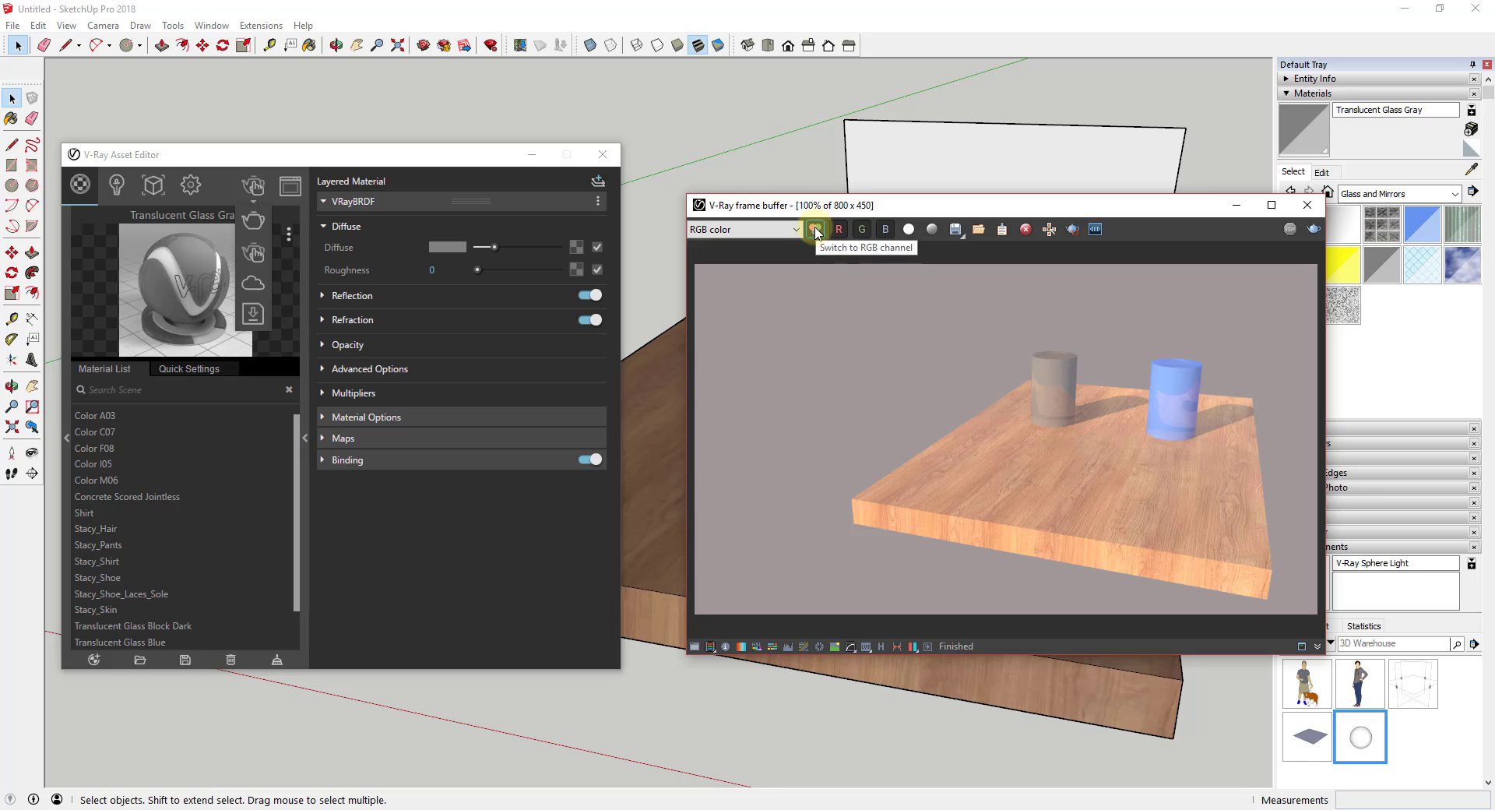
left_click(910, 230)
left_click(909, 231)
left_click(931, 230)
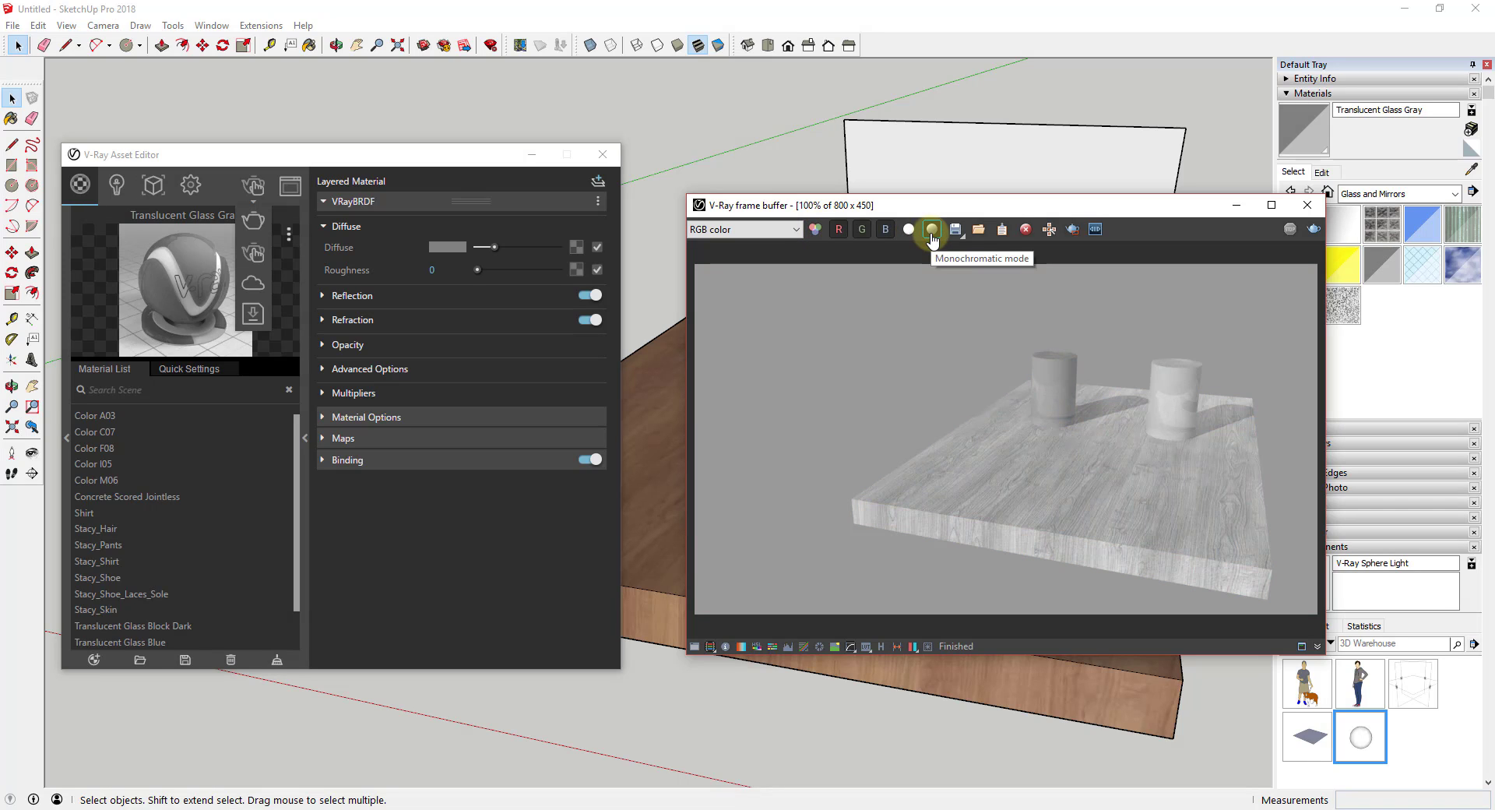
left_click(909, 230)
left_click(814, 229)
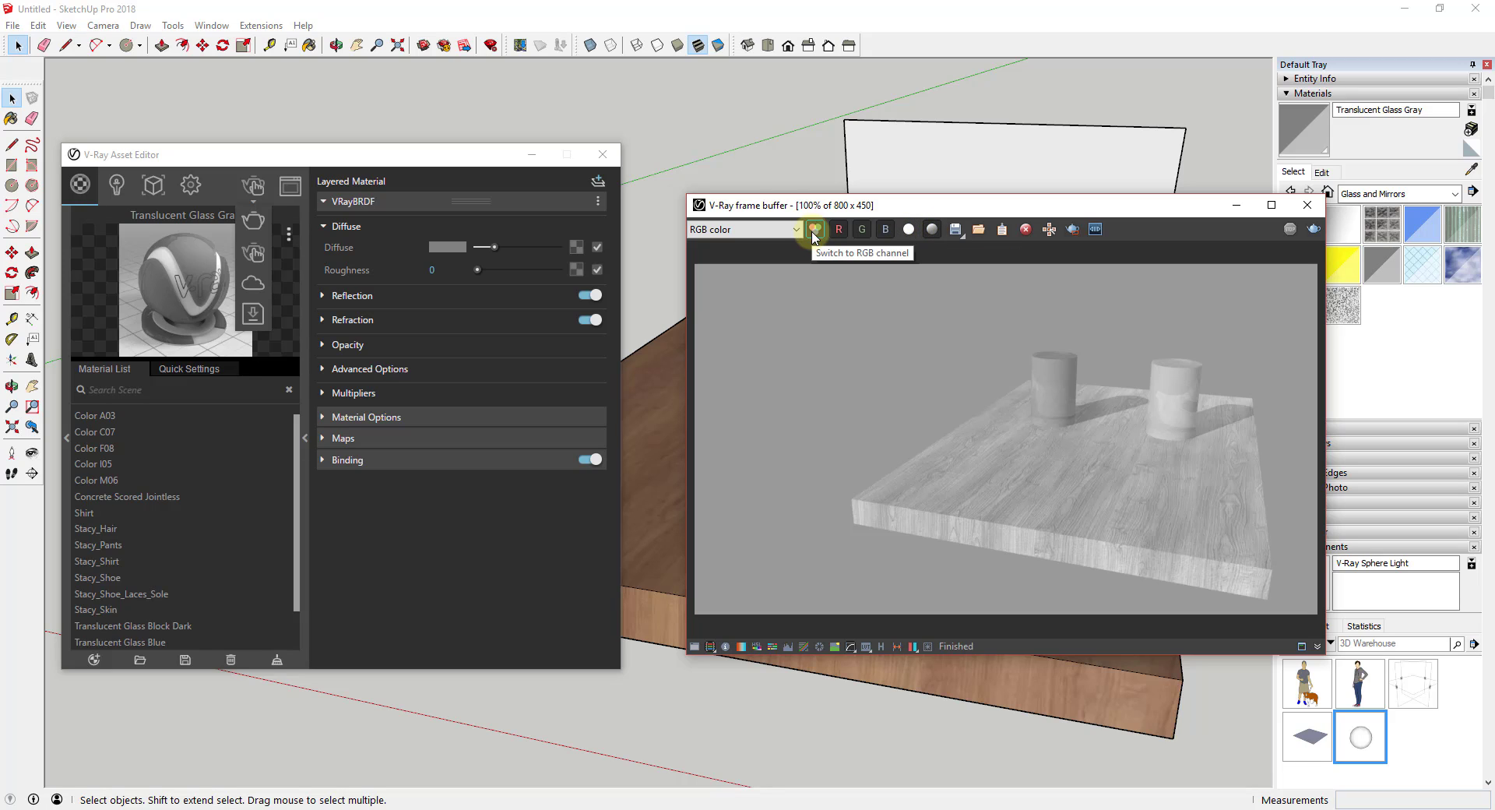
left_click(931, 229)
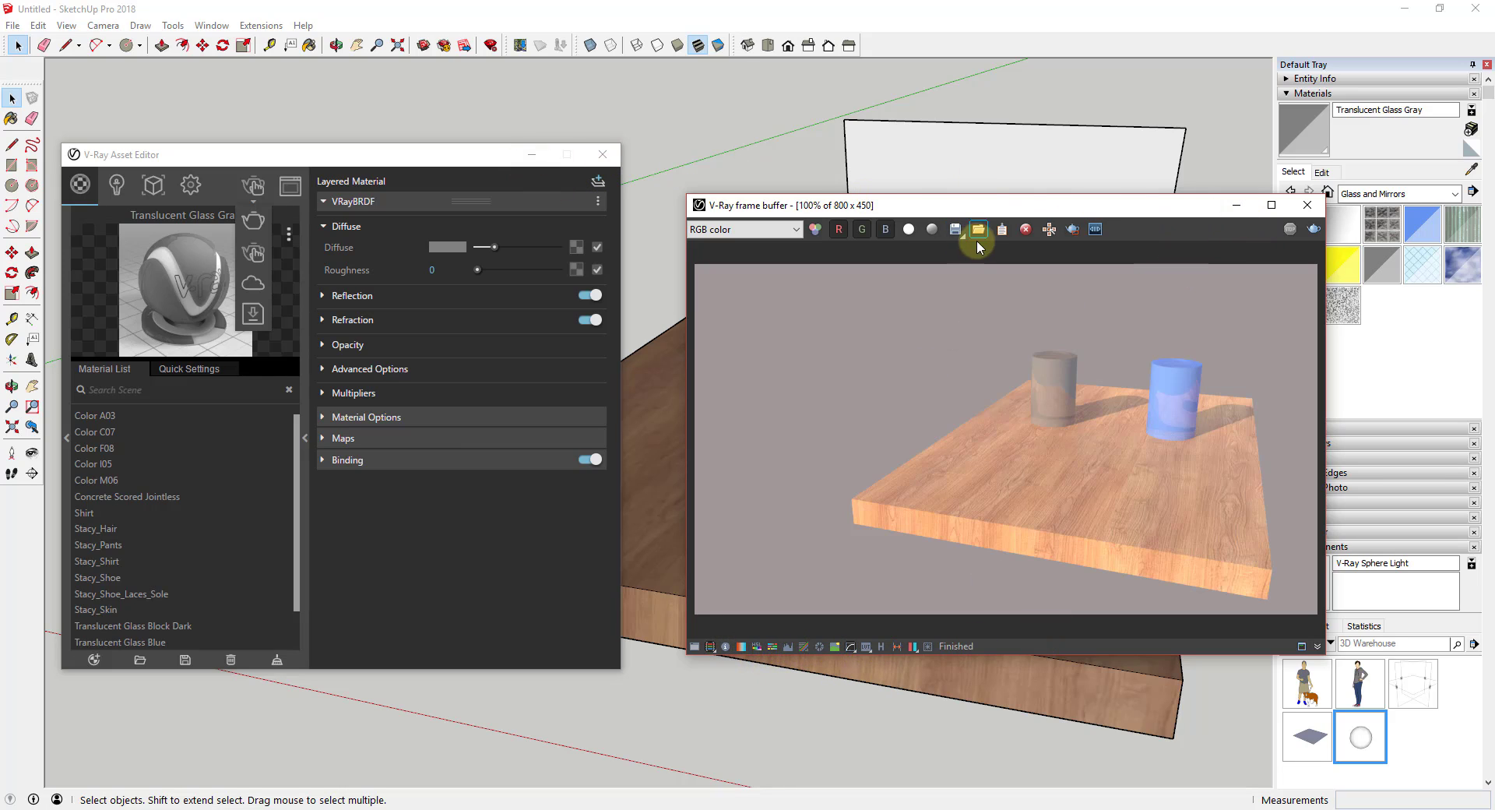
Move the frame buffer clear of the model and erase the gray glass cylinder.
mouse_move(987, 208)
left_mouse_down()
mouse_move(971, 302)
mouse_move(355, 337)
mouse_move(356, 320)
left_mouse_up()
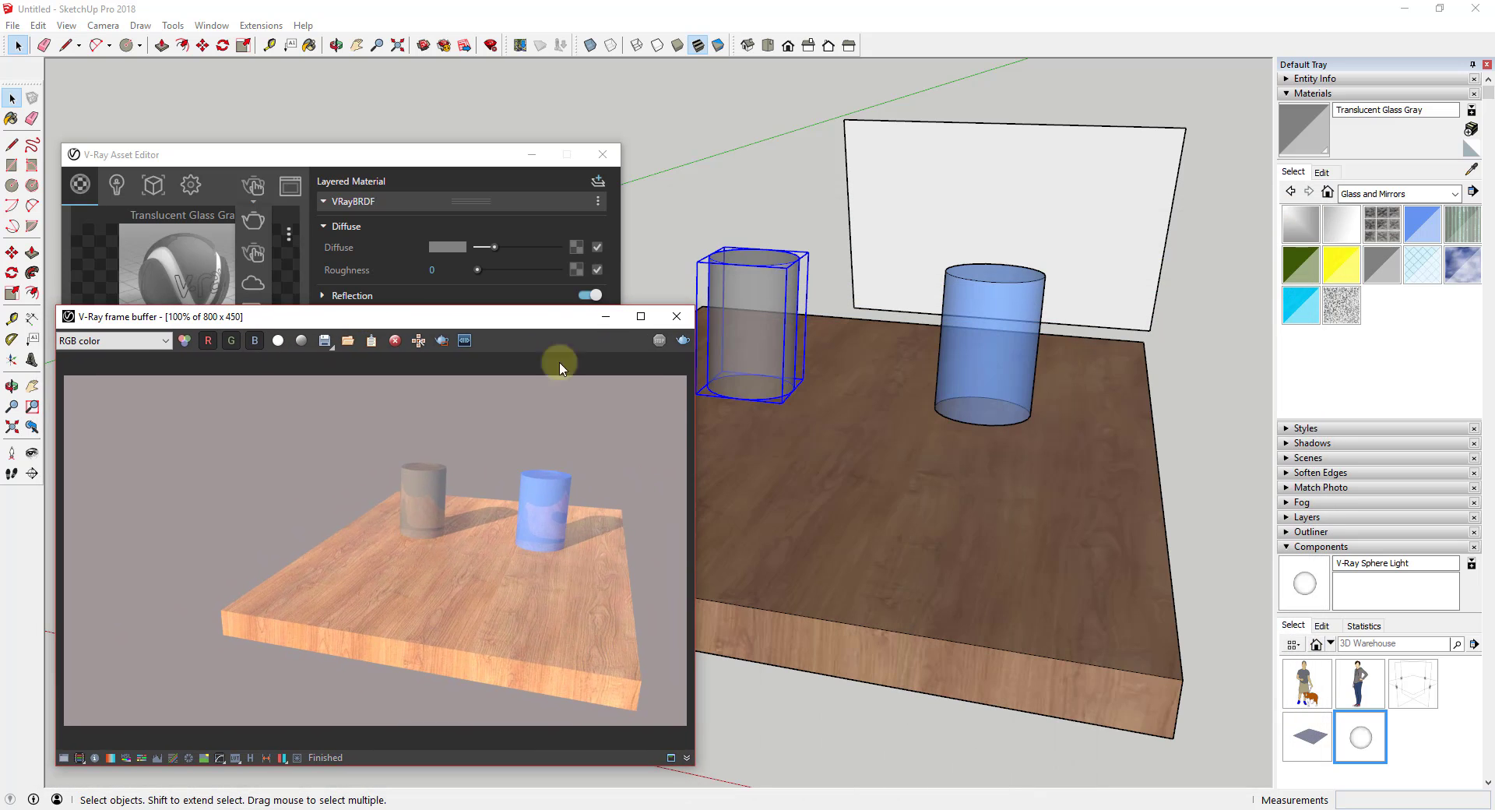
mouse_move(905, 484)
middle_mouse_down()
mouse_move(1035, 477)
mouse_move(1090, 514)
mouse_move(1019, 502)
mouse_move(958, 571)
mouse_move(825, 411)
mouse_move(774, 384)
middle_mouse_up()
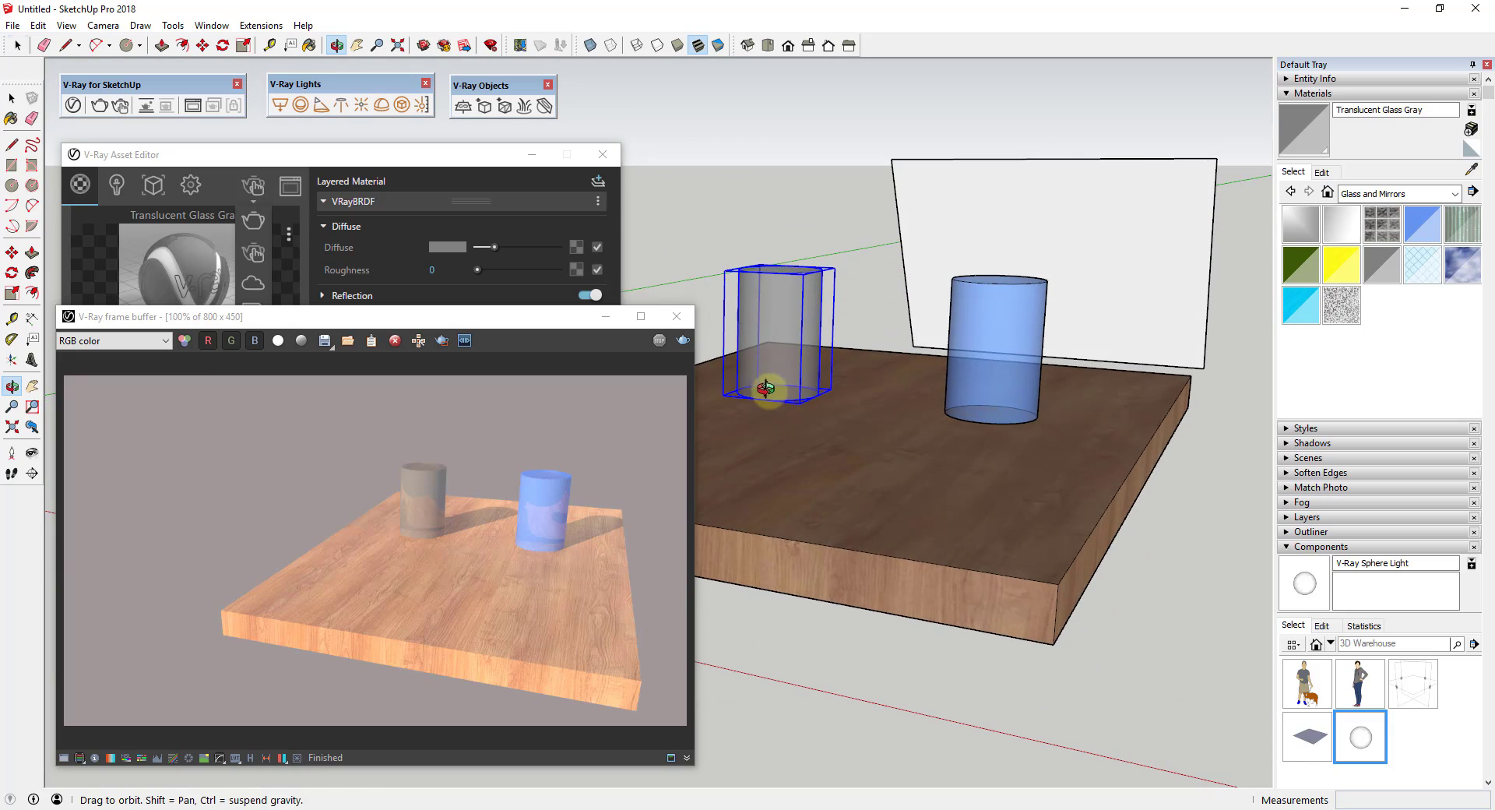
key("e")
left_click(781, 272)
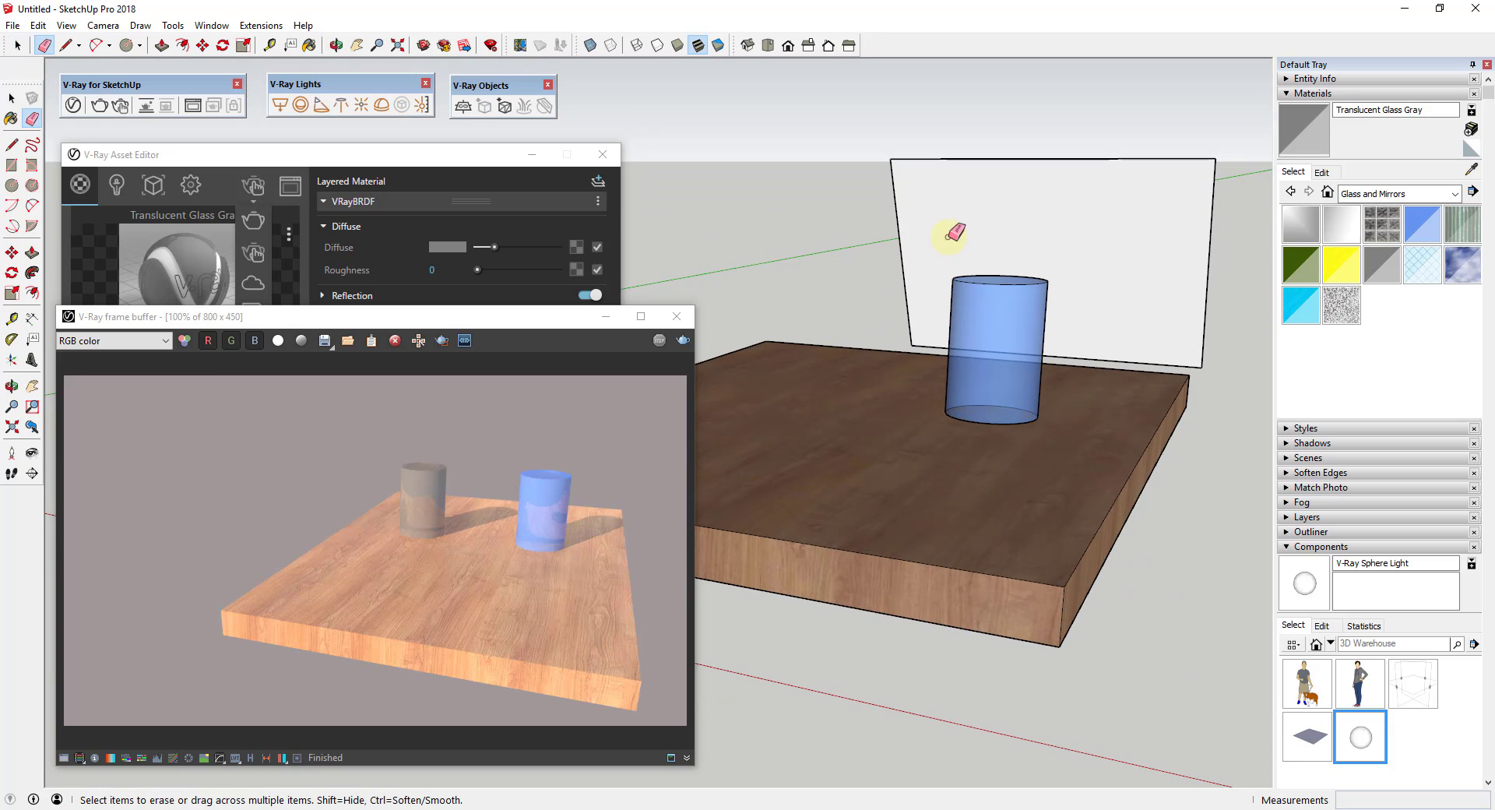
key("space")
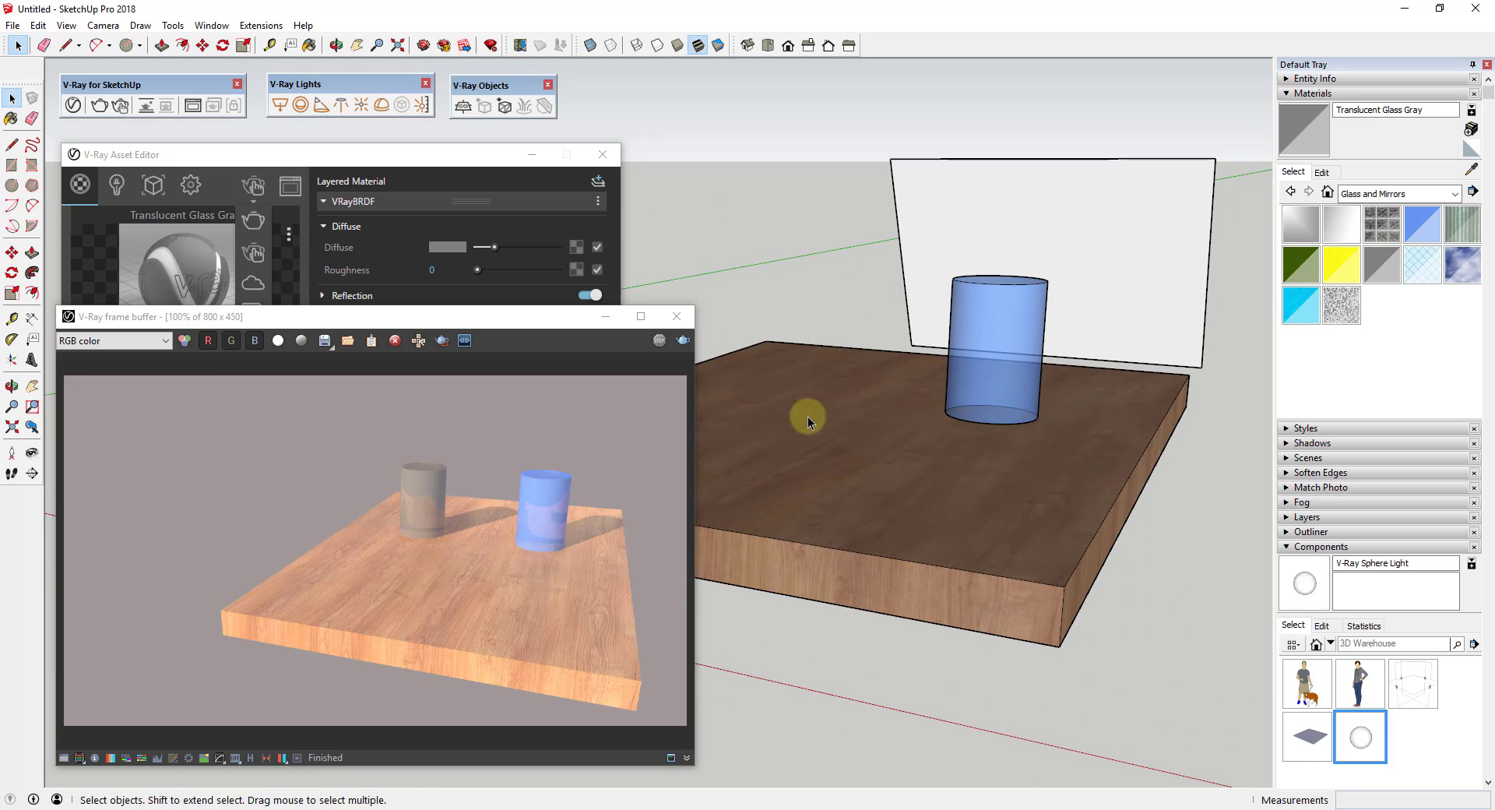
Restart the interactive render and frame the remaining blue glass cylinder on the wooden slab.
left_click(681, 345)
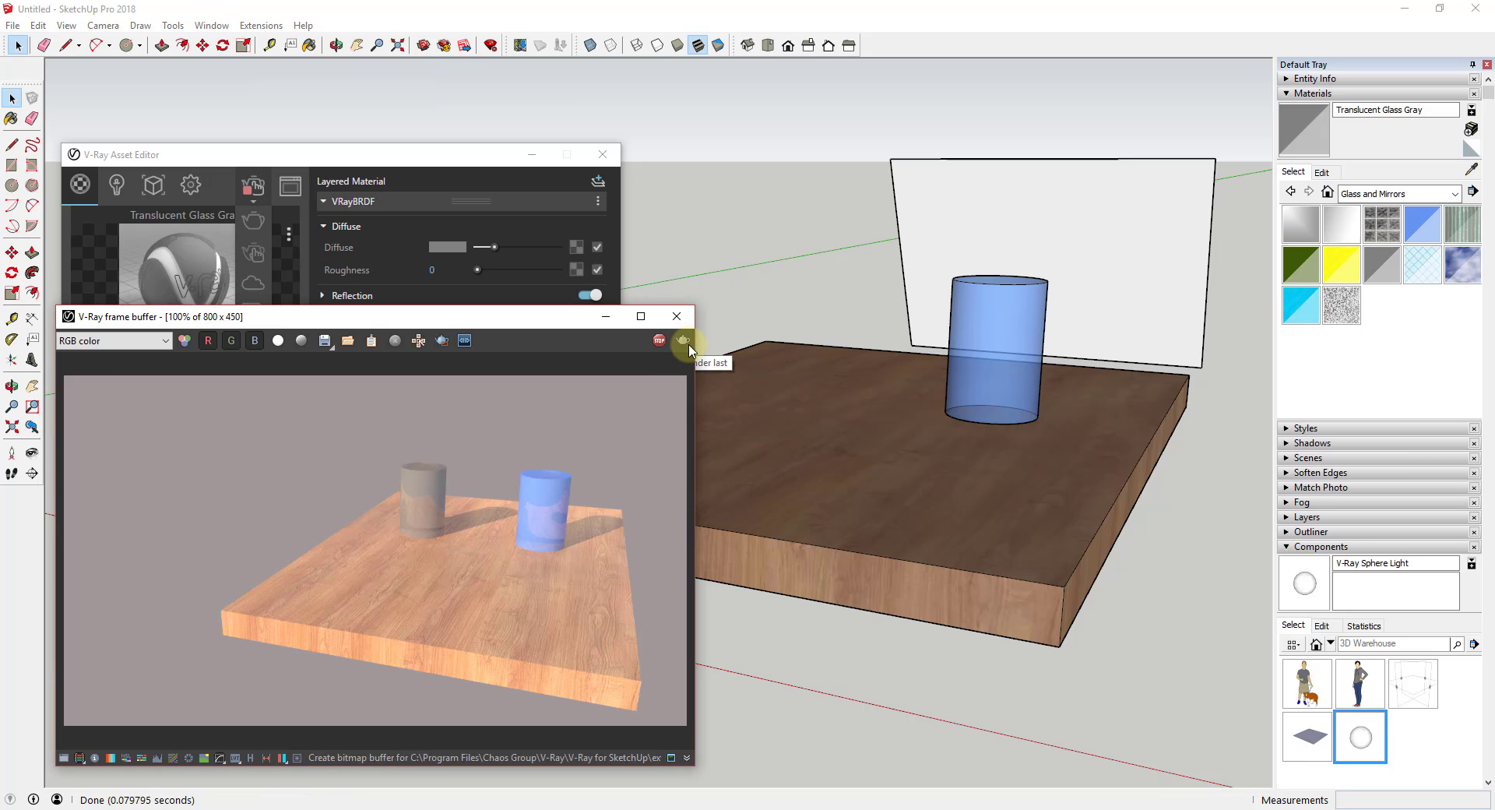
middle_click_drag(922, 478, 1072, 514)
scroll(1180, 431, "up", 4)
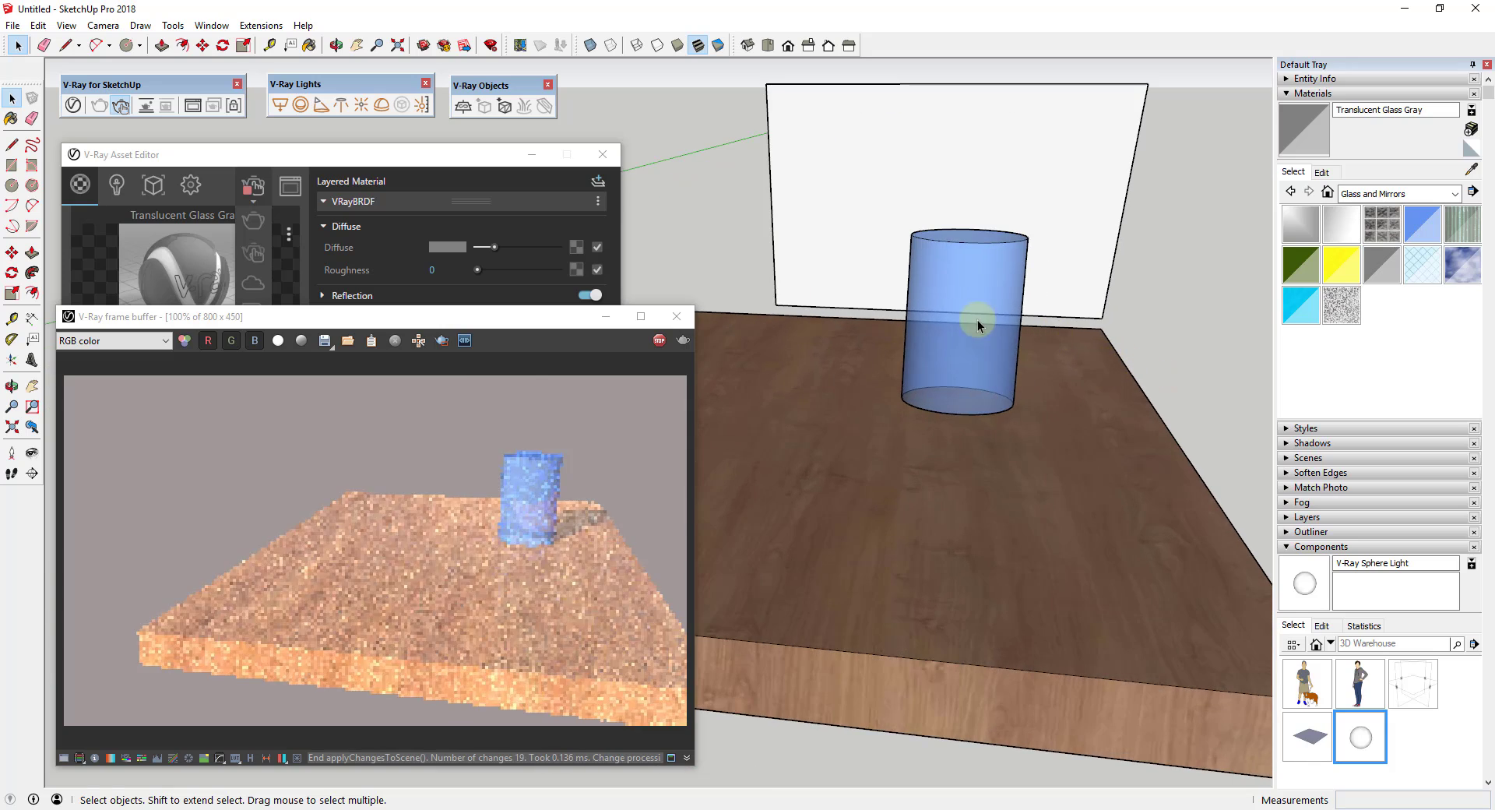
middle_click_drag(1188, 417, 995, 430)
scroll(872, 404, "up", 2)
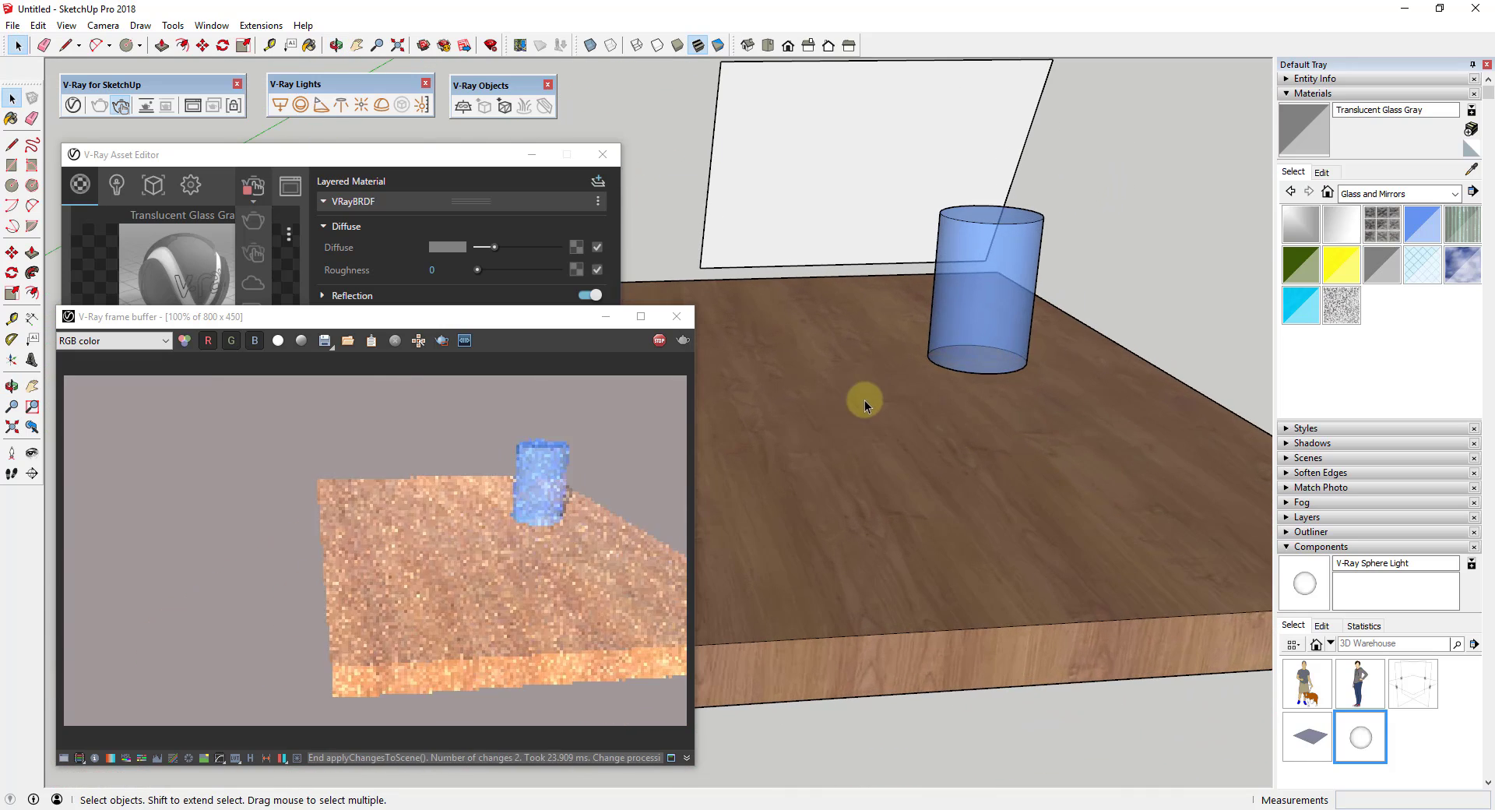
Draw a 10" radius circle flat on the wooden slab and a smaller vertical circle at its center.
key("c")
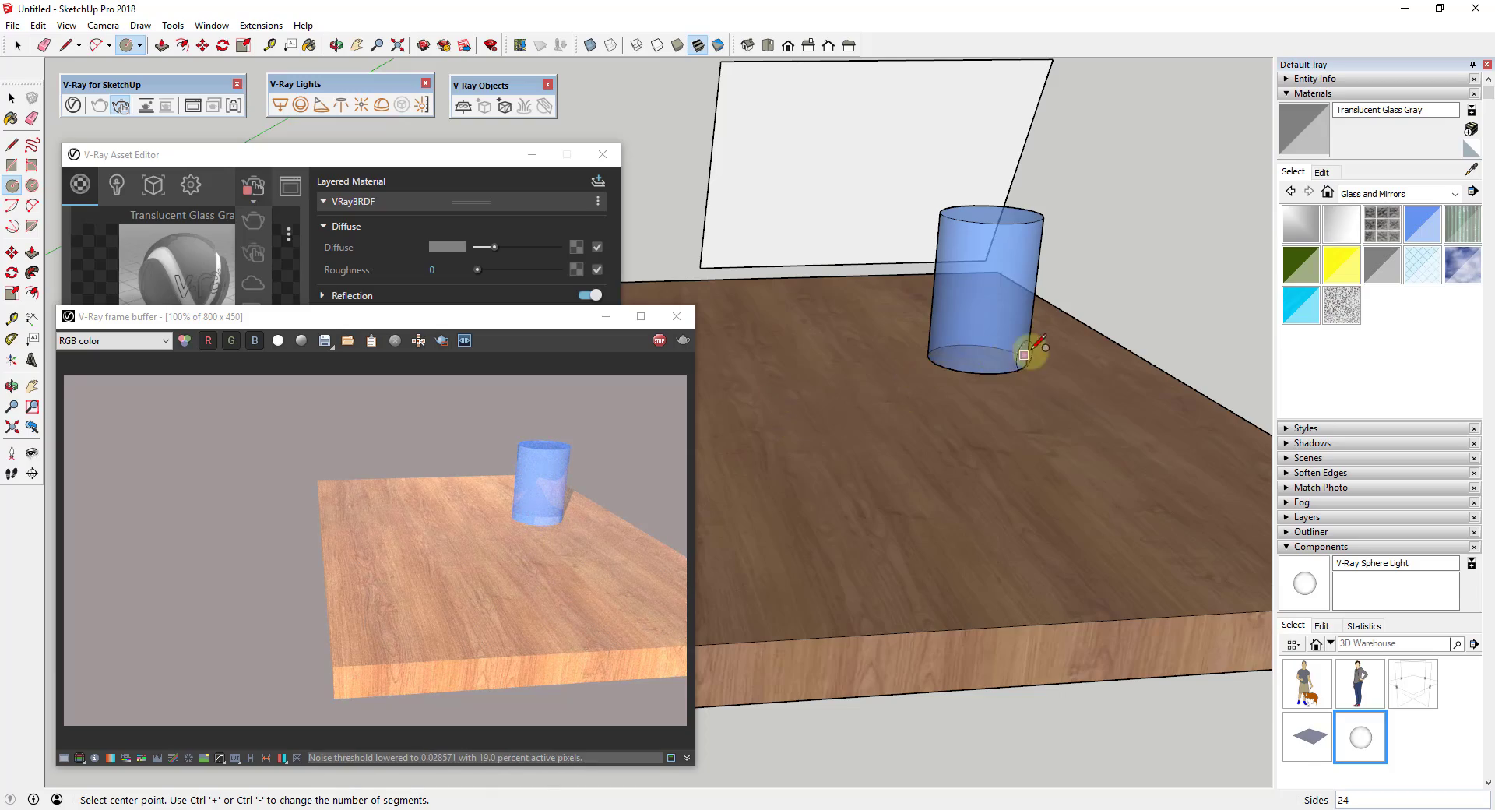
scroll(1025, 300, "up", 3)
scroll(1023, 295, "up", 3)
middle_click_drag(991, 333, 827, 406)
scroll(901, 310, "down", 5)
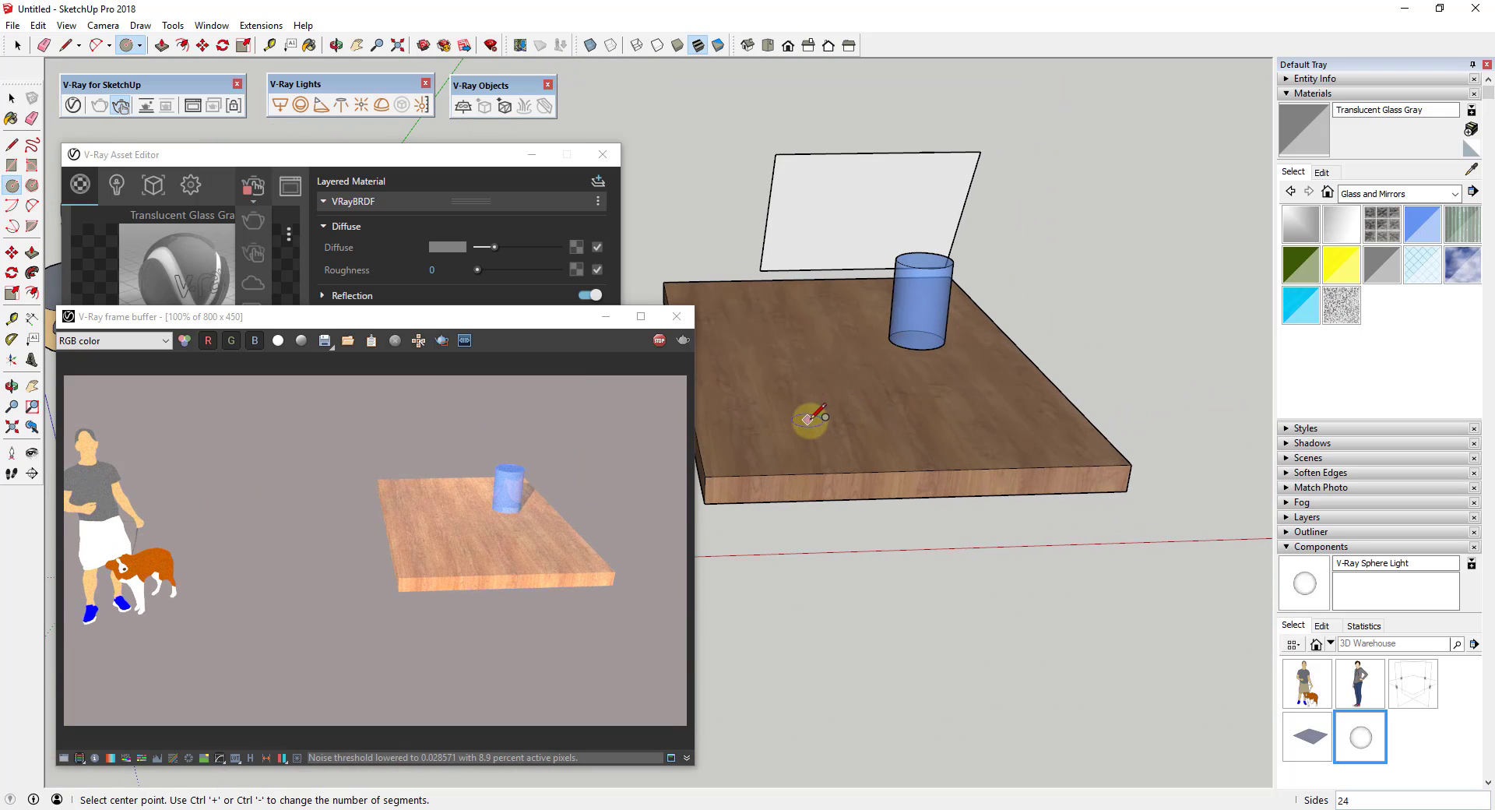
left_click(856, 418)
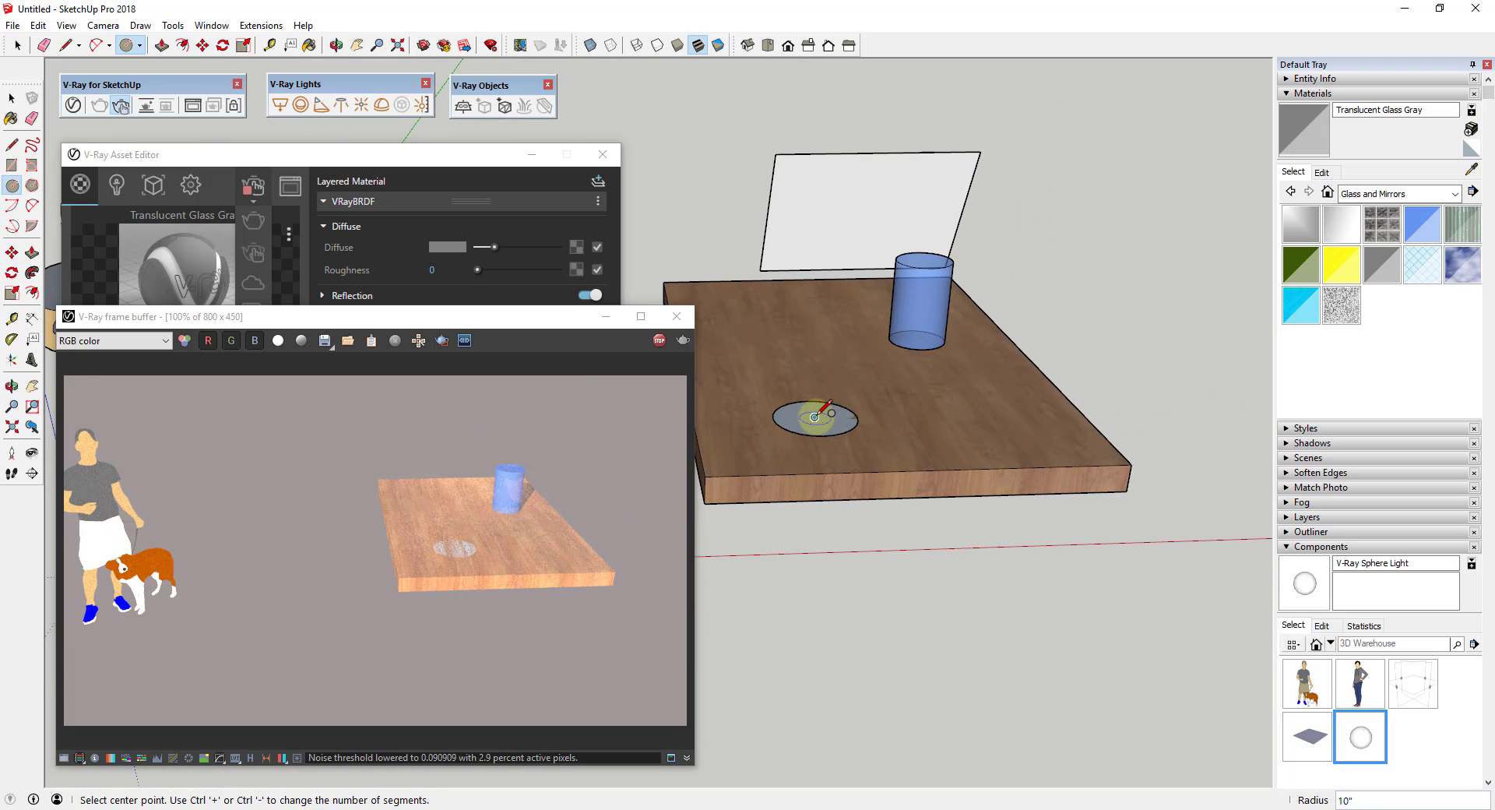
key("space")
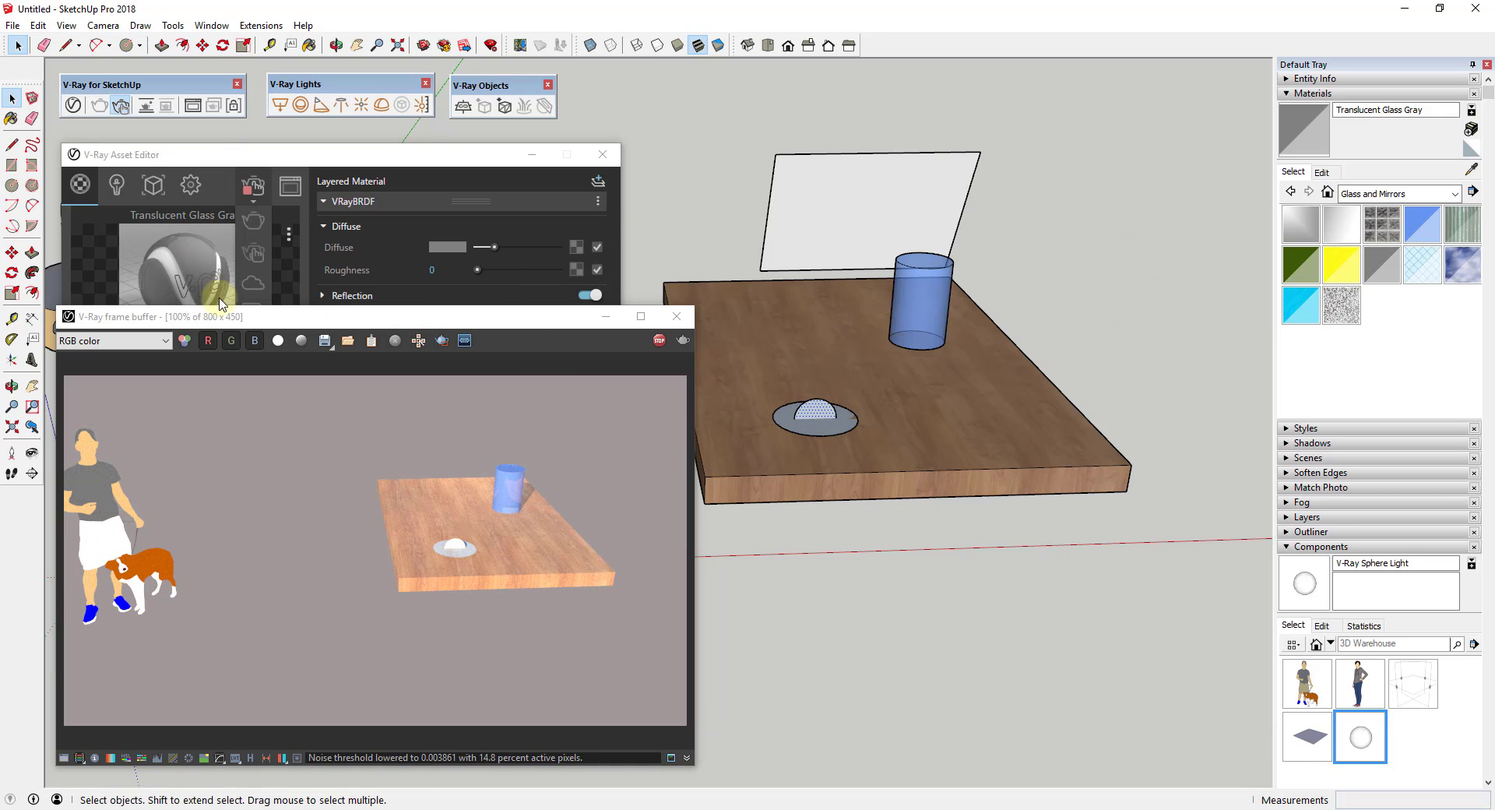
Sweep the vertical circle around the flat circle with Follow Me to form a sphere and make it a group.
left_click(32, 273)
left_click(791, 419)
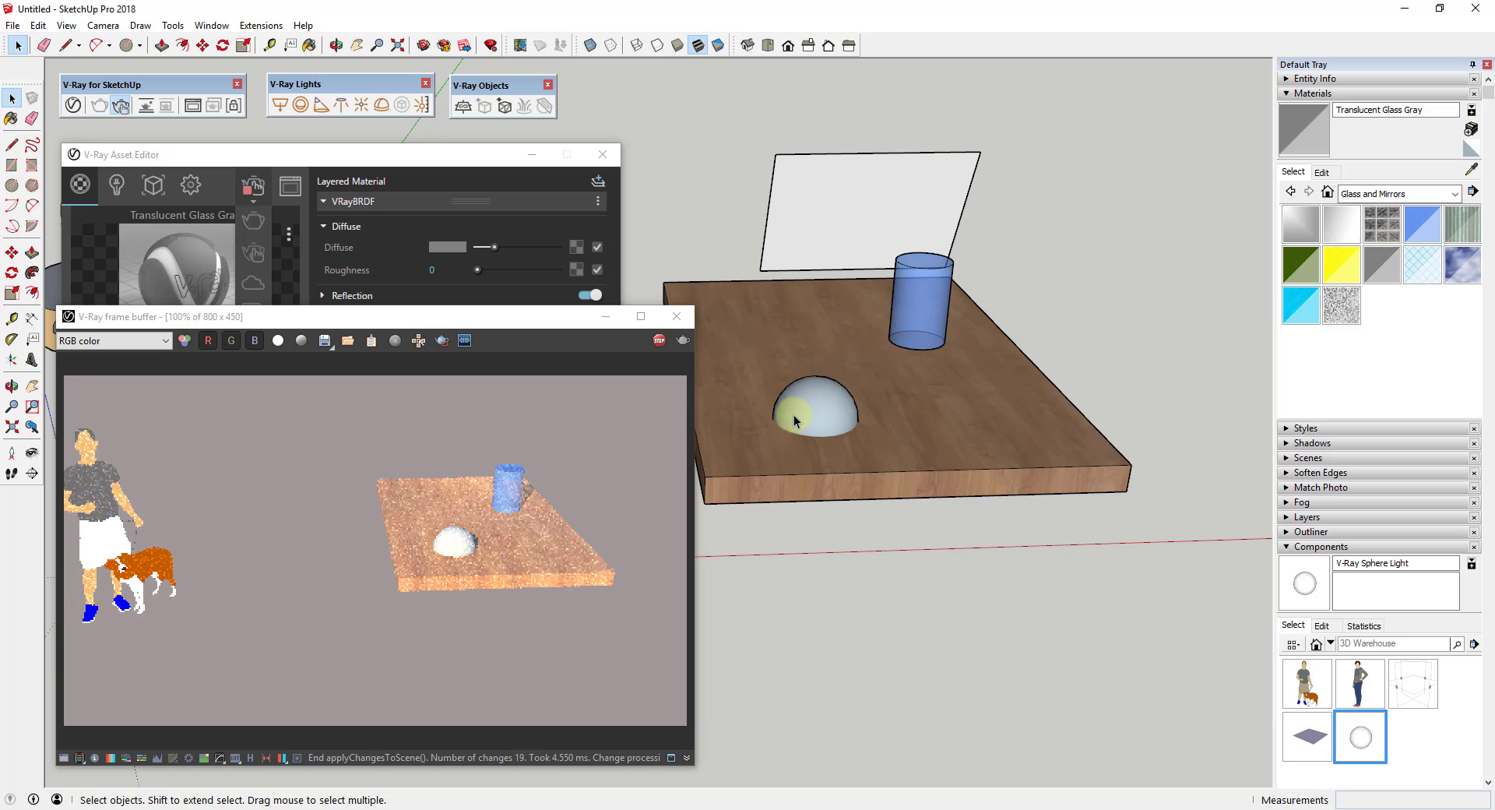
left_click(794, 421)
key("m")
left_click(794, 421)
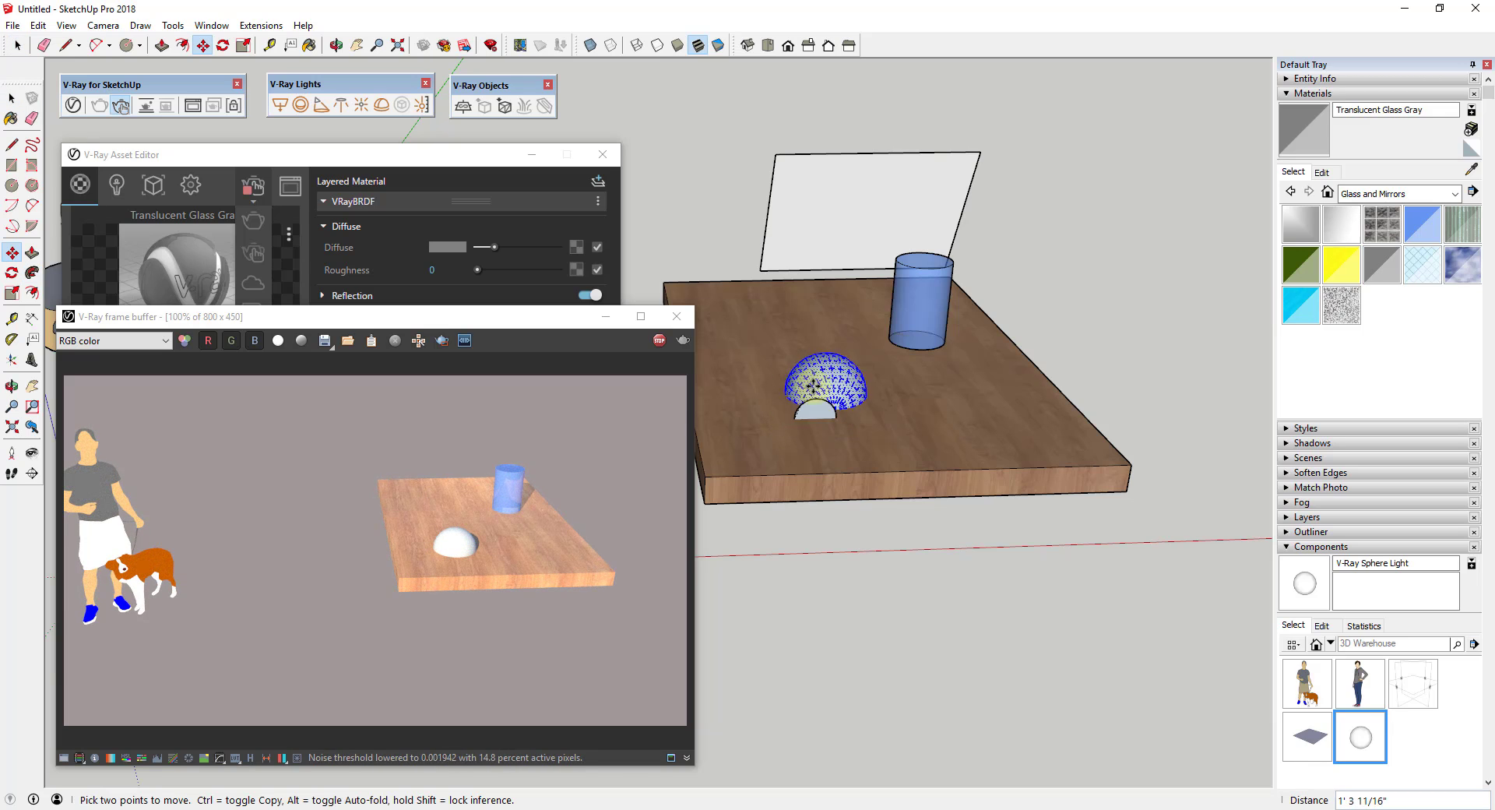
key("space")
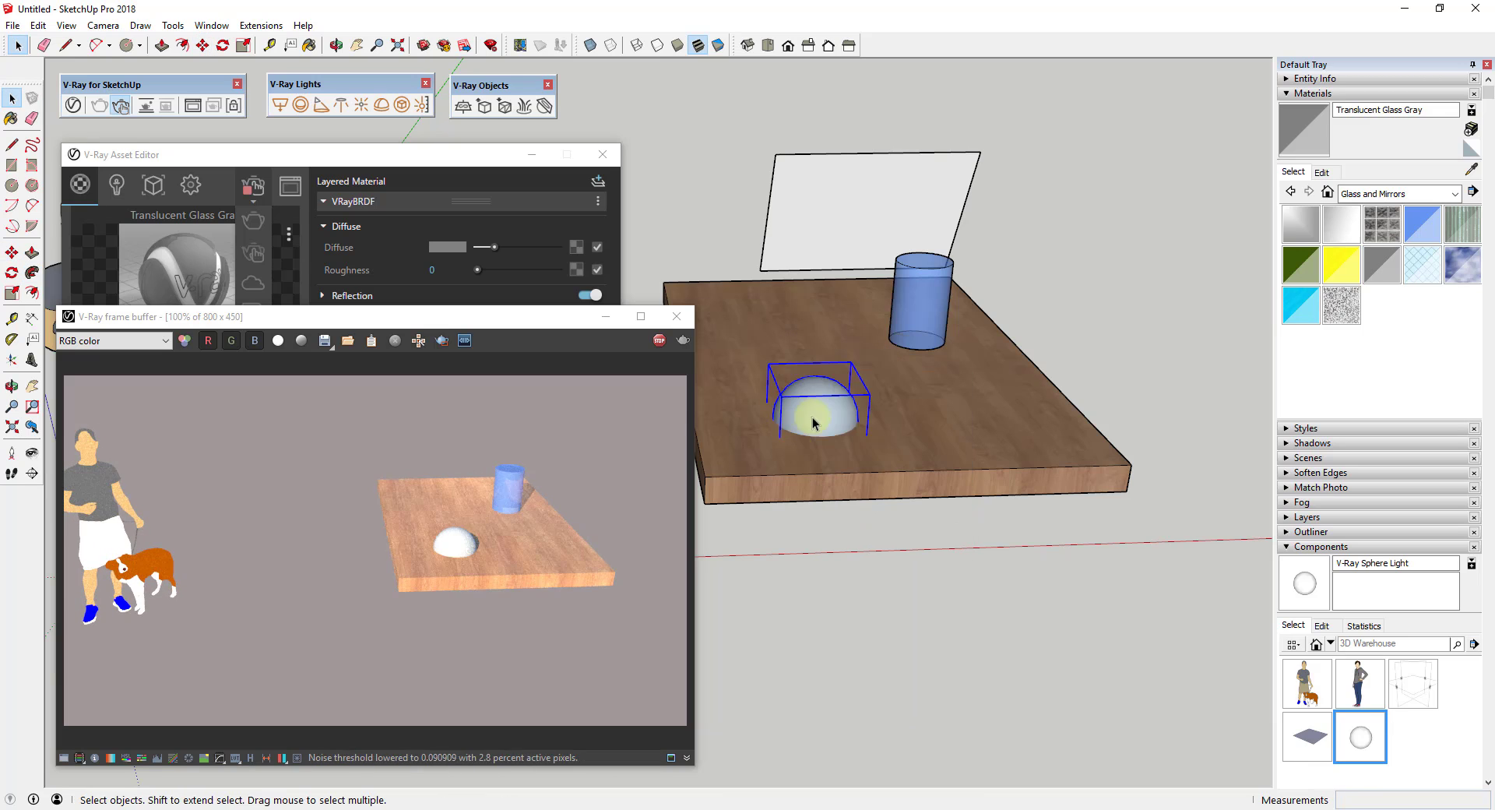
Move the grouped sphere up out of the wooden slab and open the group for editing.
key("m")
left_click(812, 423)
left_click(847, 377)
key("space")
scroll(847, 377, "up", 2)
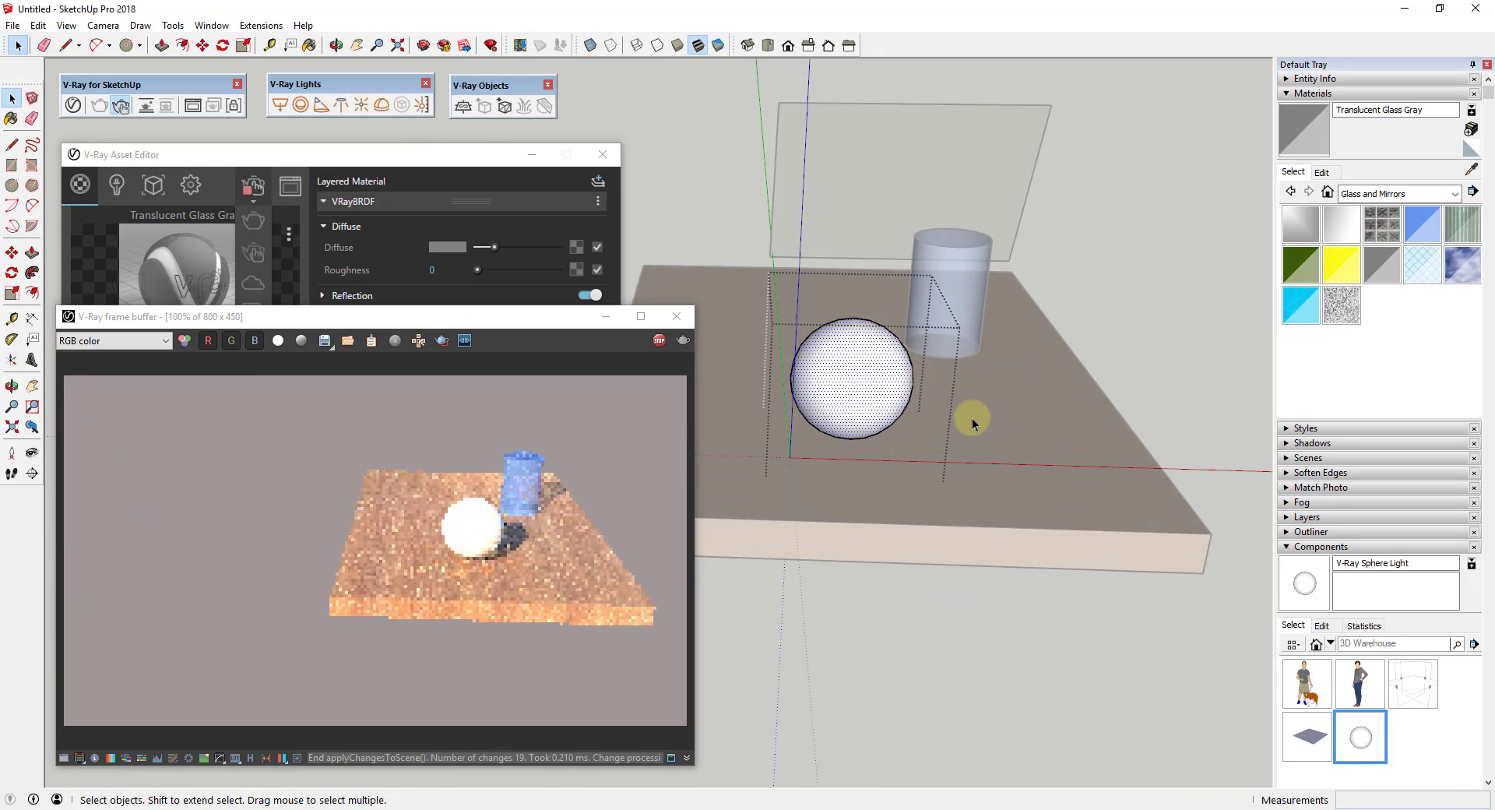
Examine the white sphere, the glass cylinder and their shadows in the live render from closer angles.
middle_click_drag(972, 417, 854, 400)
scroll(860, 396, "up", 2)
scroll(988, 420, "down", 3)
scroll(1078, 489, "up", 3)
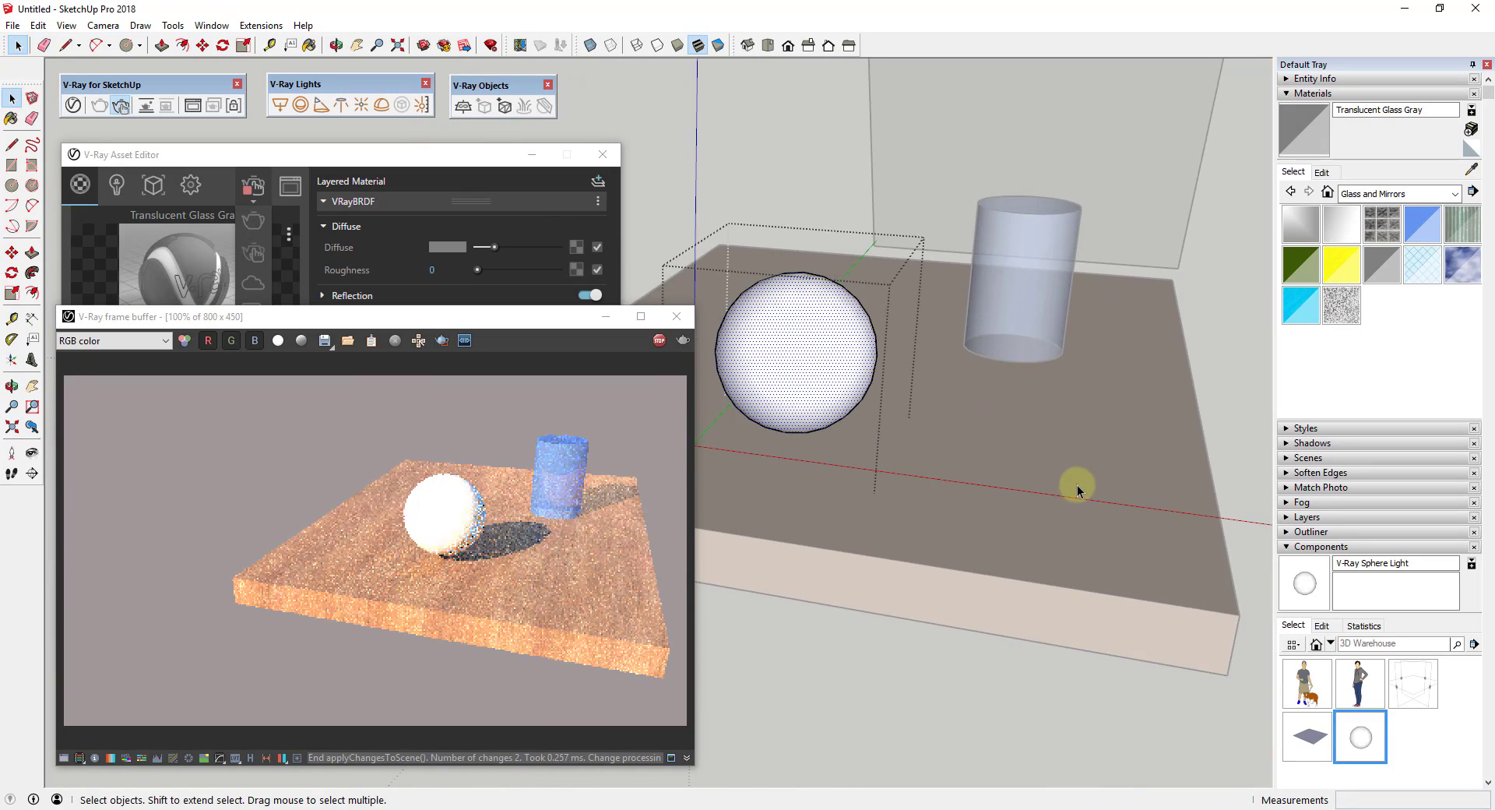
middle_click_drag(1140, 461, 1192, 479)
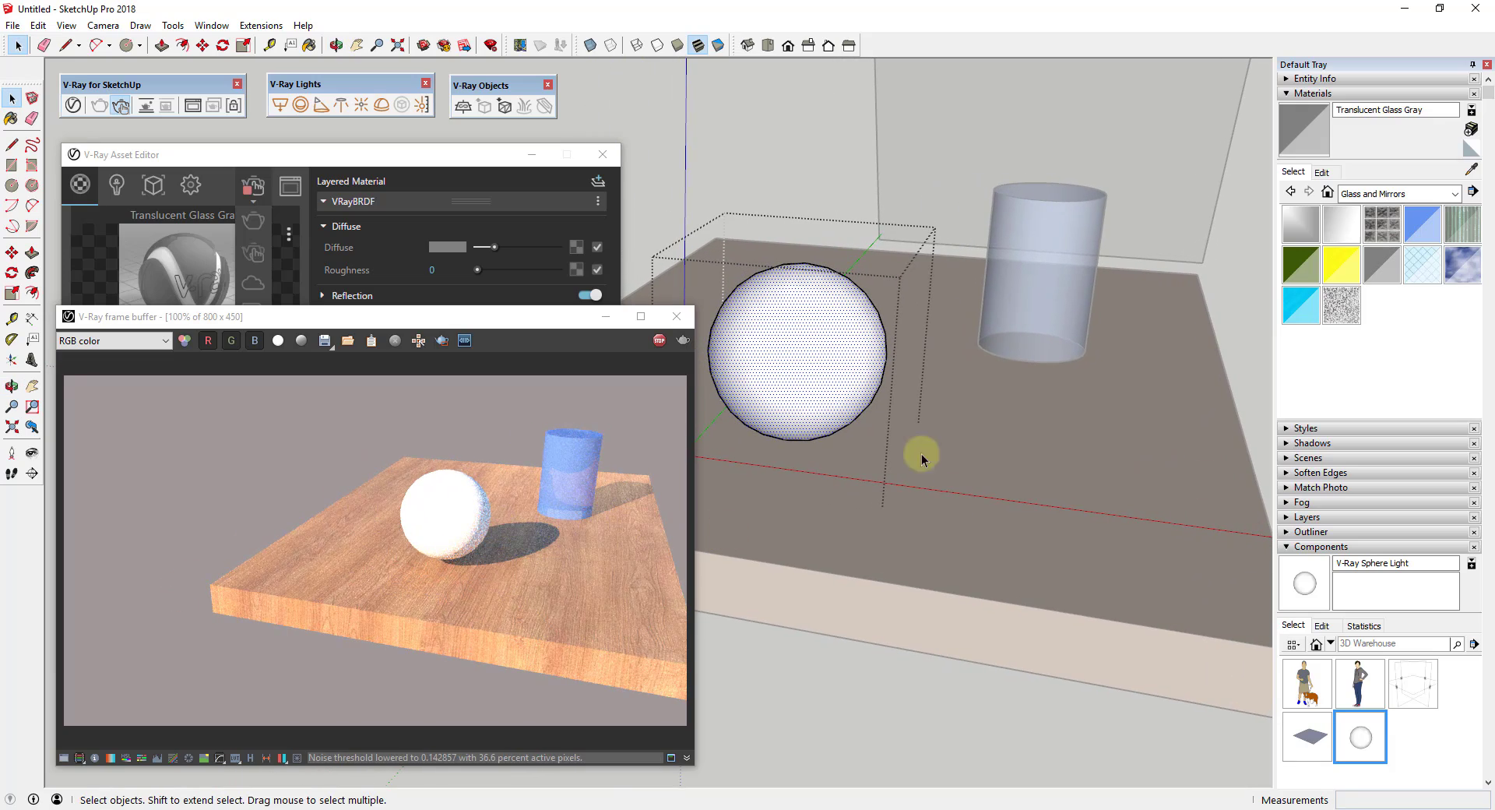
scroll(853, 372, "up", 2)
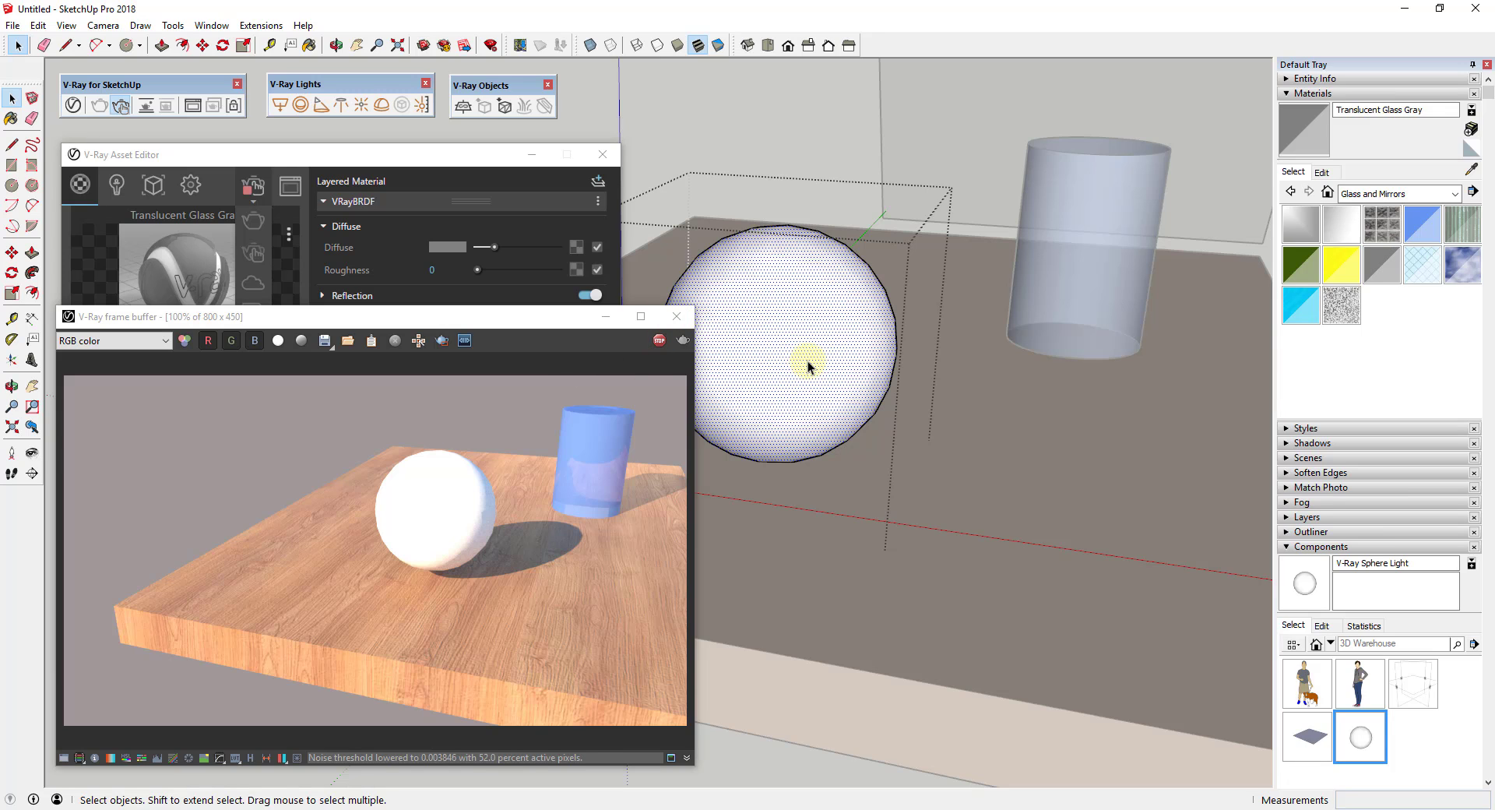
middle_click_drag(807, 363, 801, 361)
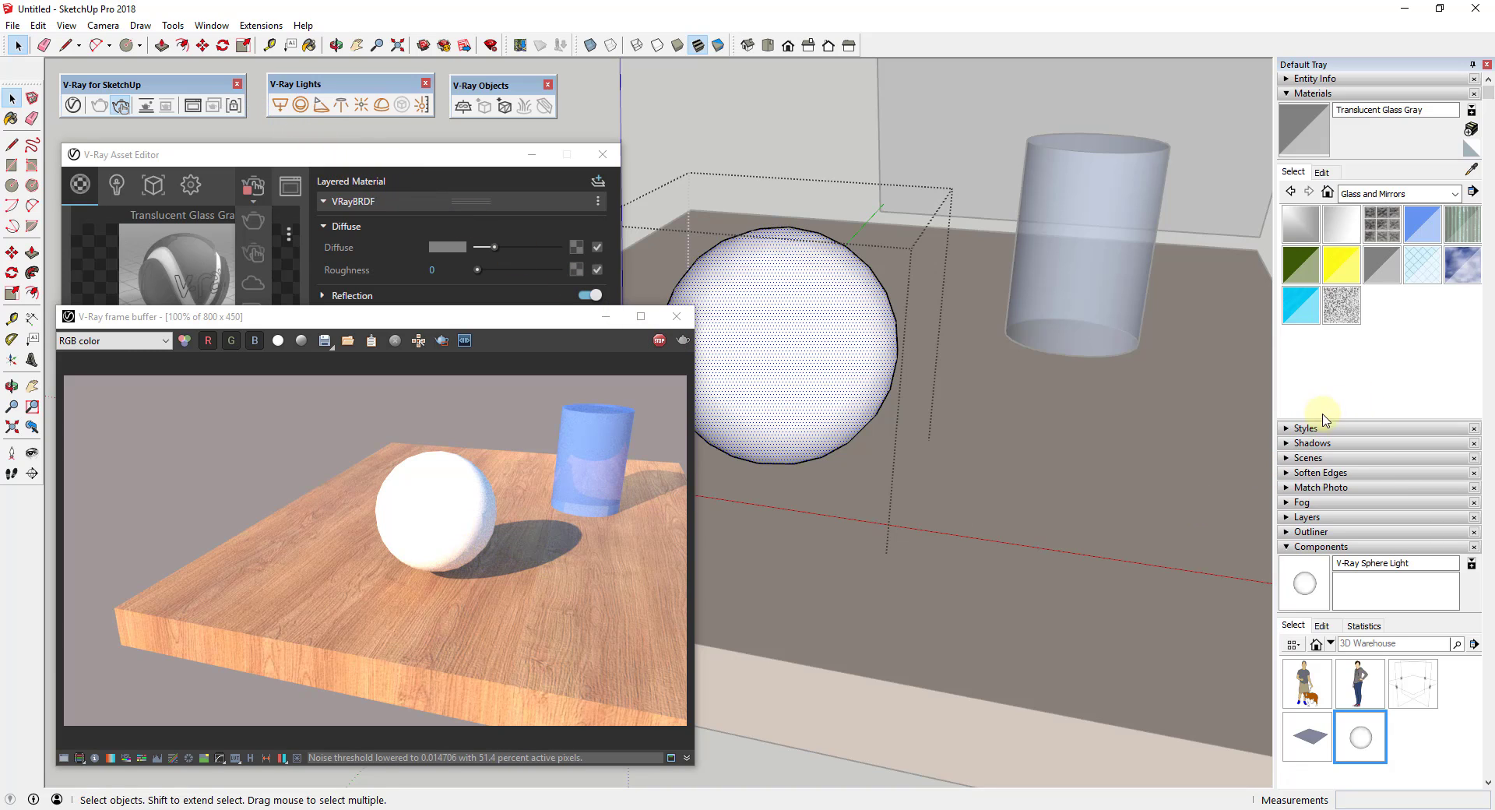
Turn on the model's shadows and set the time of day to 02:32 PM.
left_click(1287, 444)
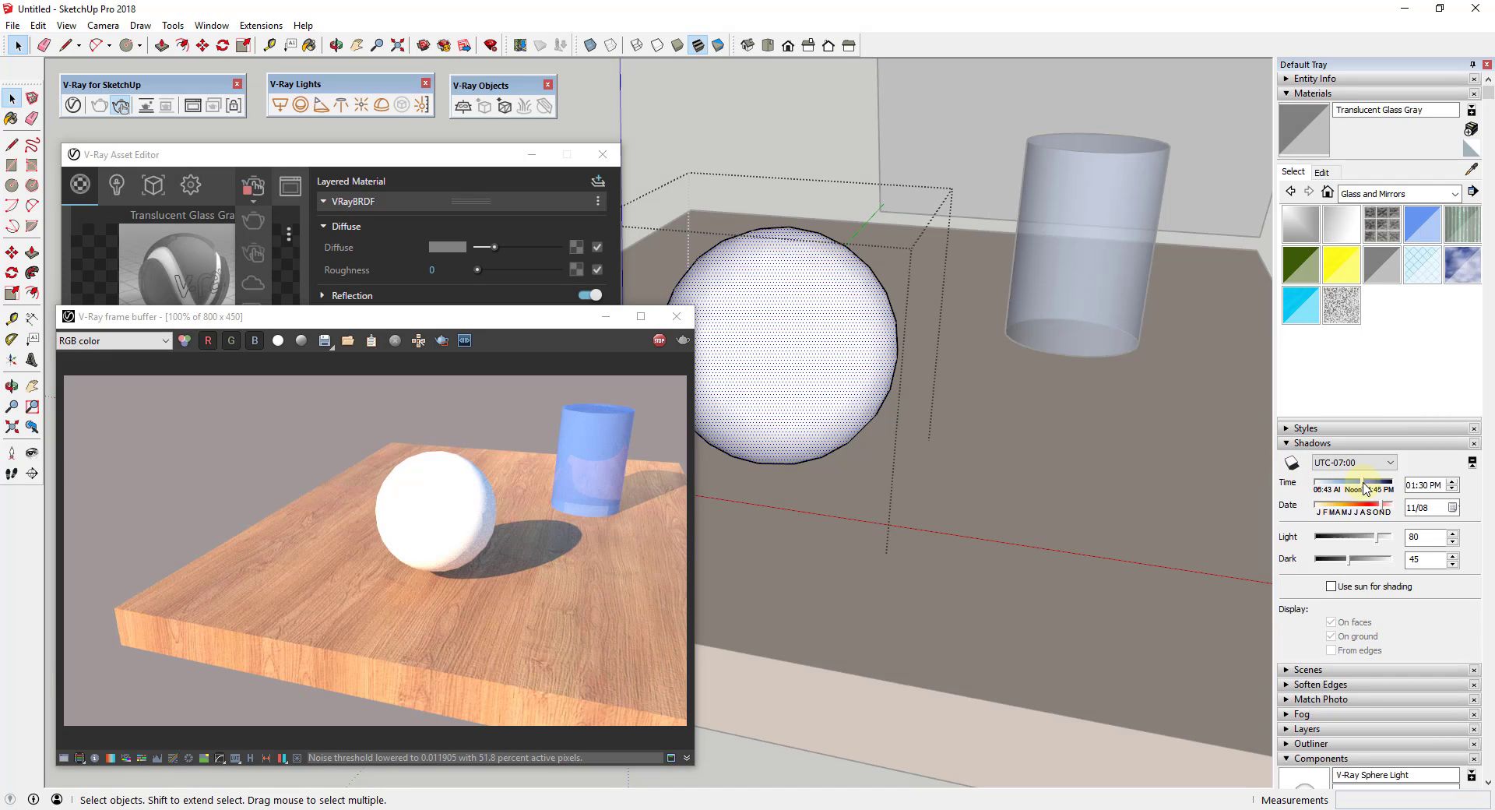
left_click(1290, 464)
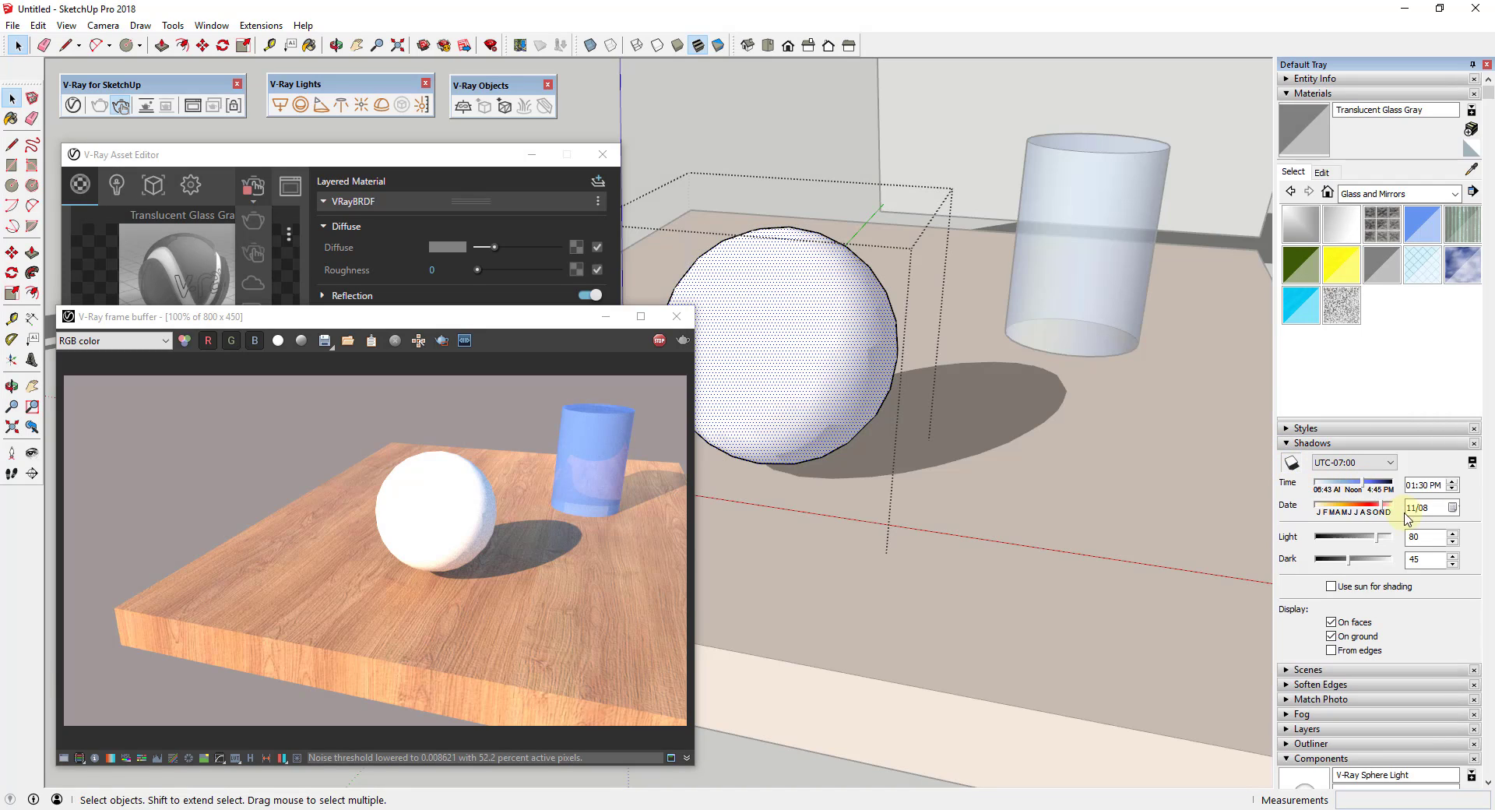
left_click_drag(1361, 486, 1375, 487)
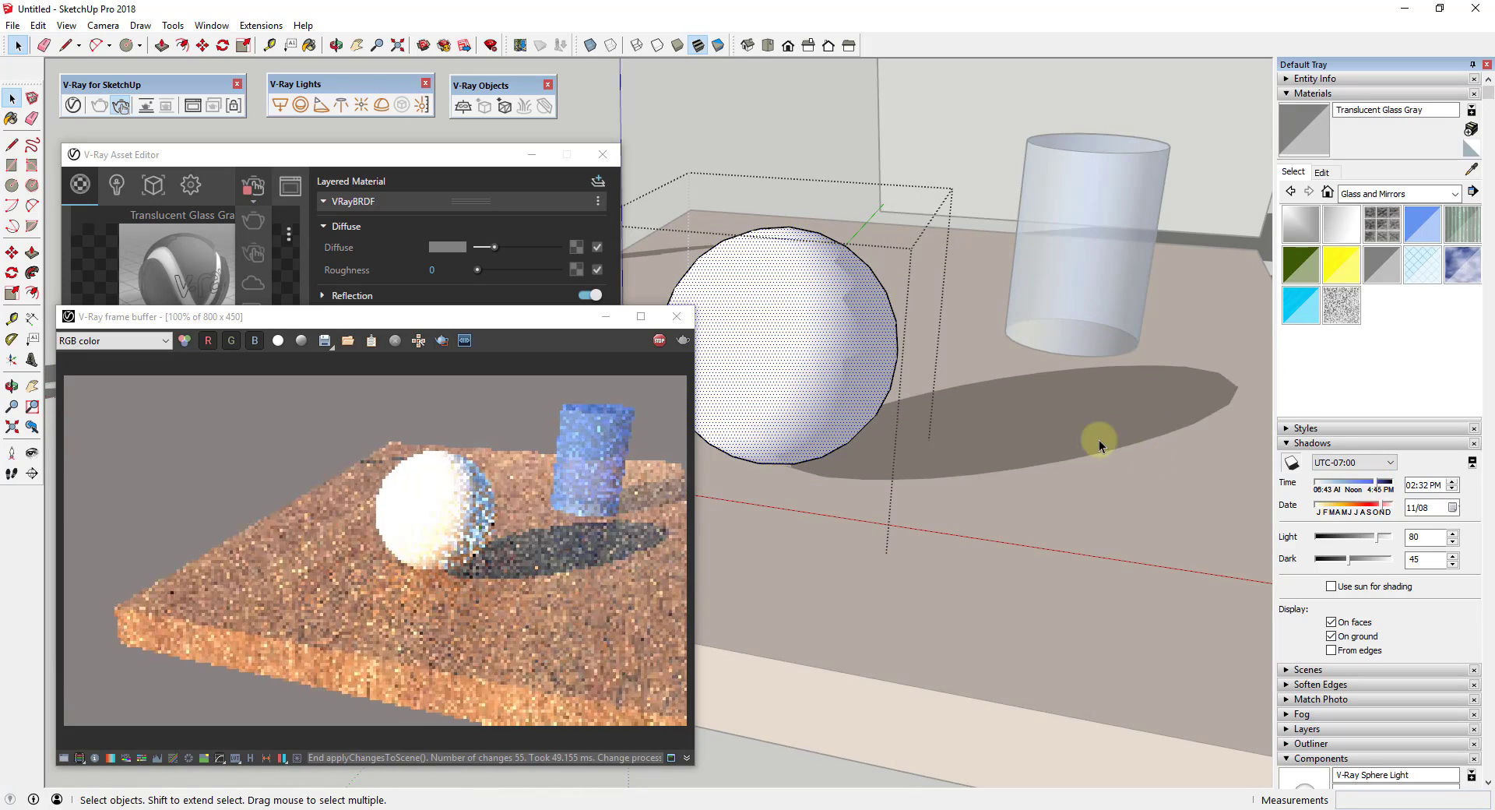
mouse_move(1098, 438)
middle_mouse_down()
mouse_move(1087, 407)
mouse_move(1072, 430)
middle_mouse_up()
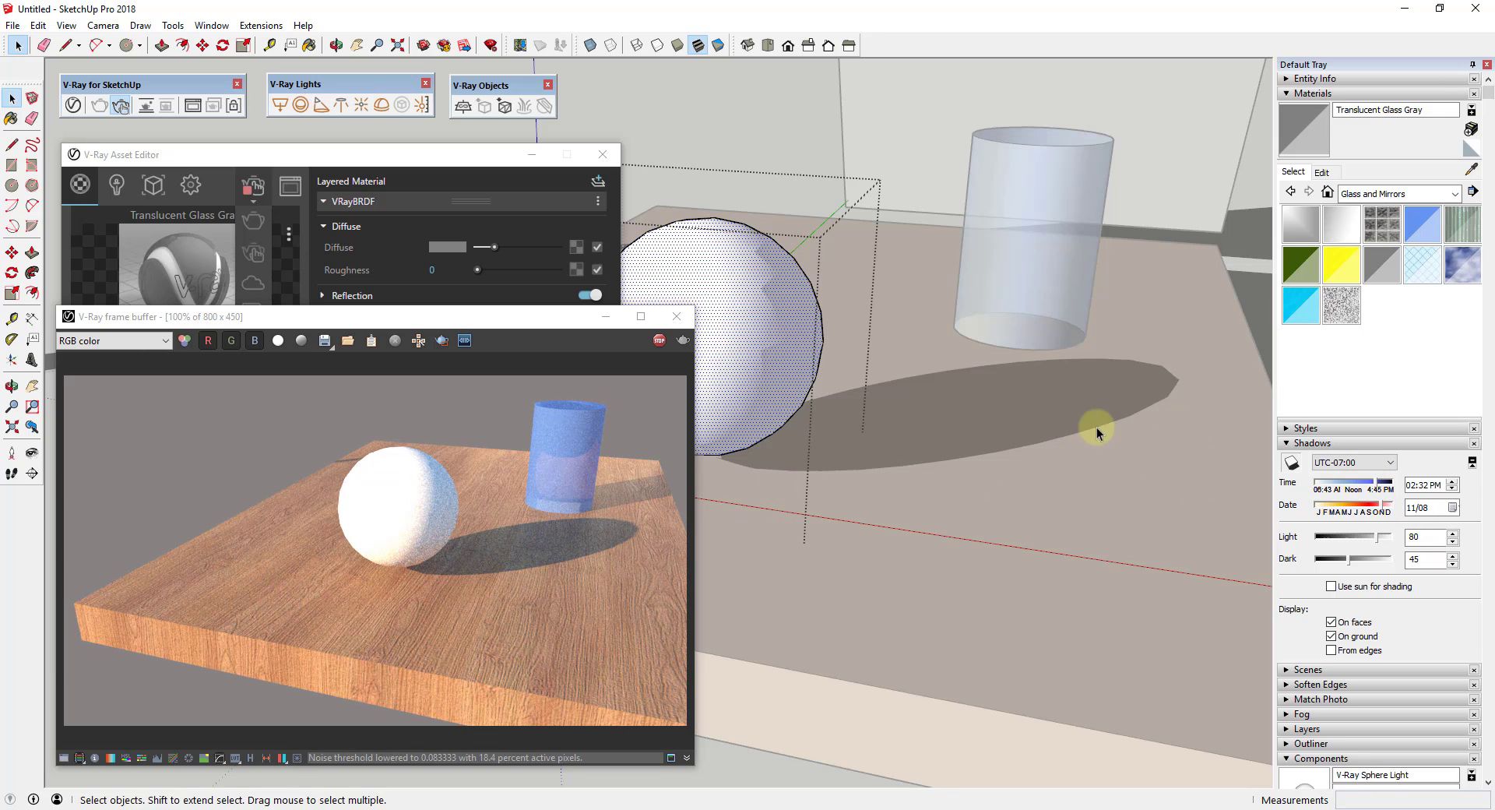
Set the shadow time to 02:00 PM and frame the sphere and glass cylinder closely.
mouse_move(1353, 492)
left_mouse_down()
mouse_move(1339, 489)
mouse_move(1364, 489)
left_mouse_up()
mouse_move(938, 401)
middle_mouse_down()
mouse_move(977, 376)
mouse_move(764, 307)
middle_mouse_up()
scroll(867, 344, "up", 3)
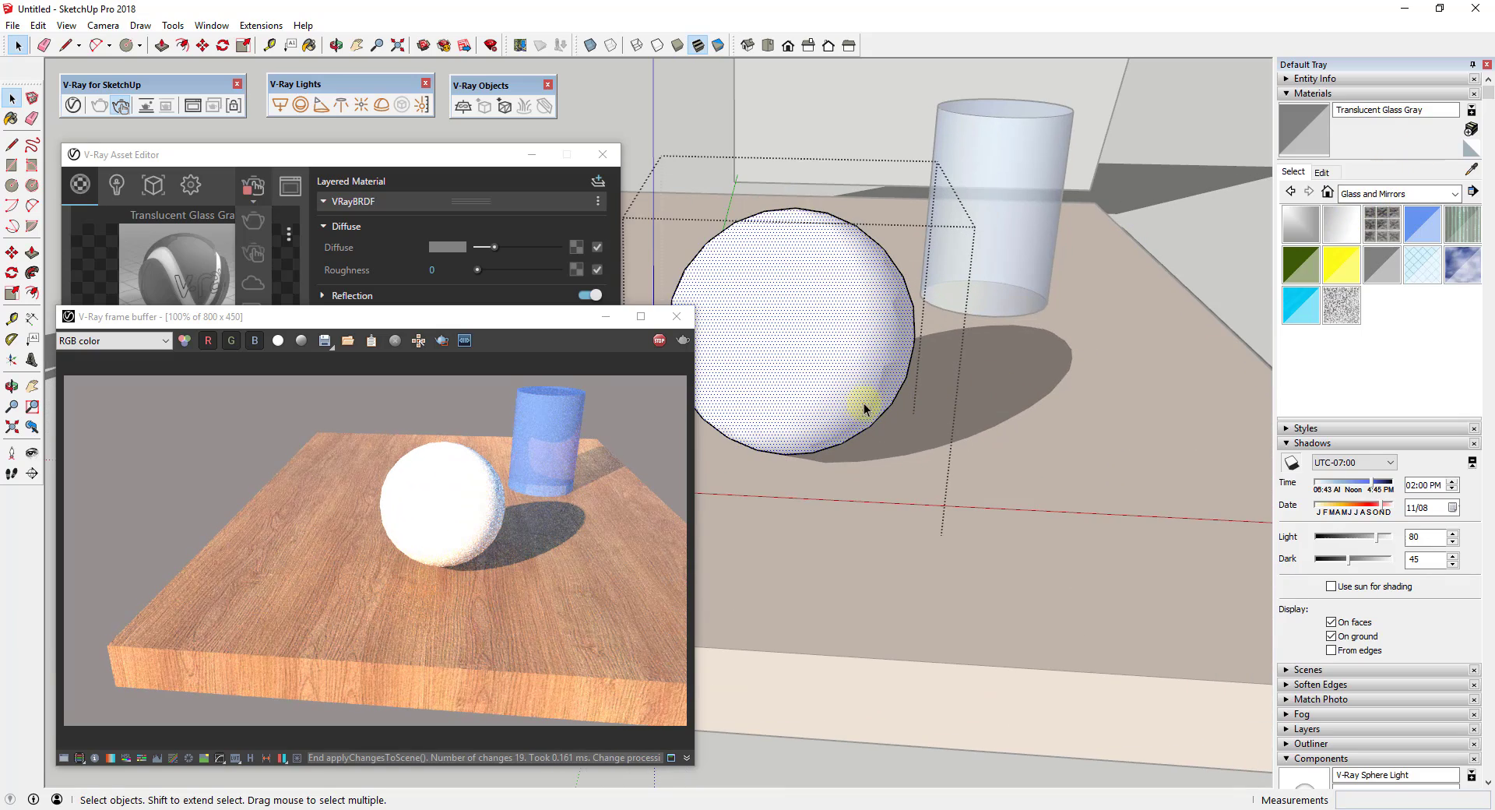
scroll(861, 407, "up", 2)
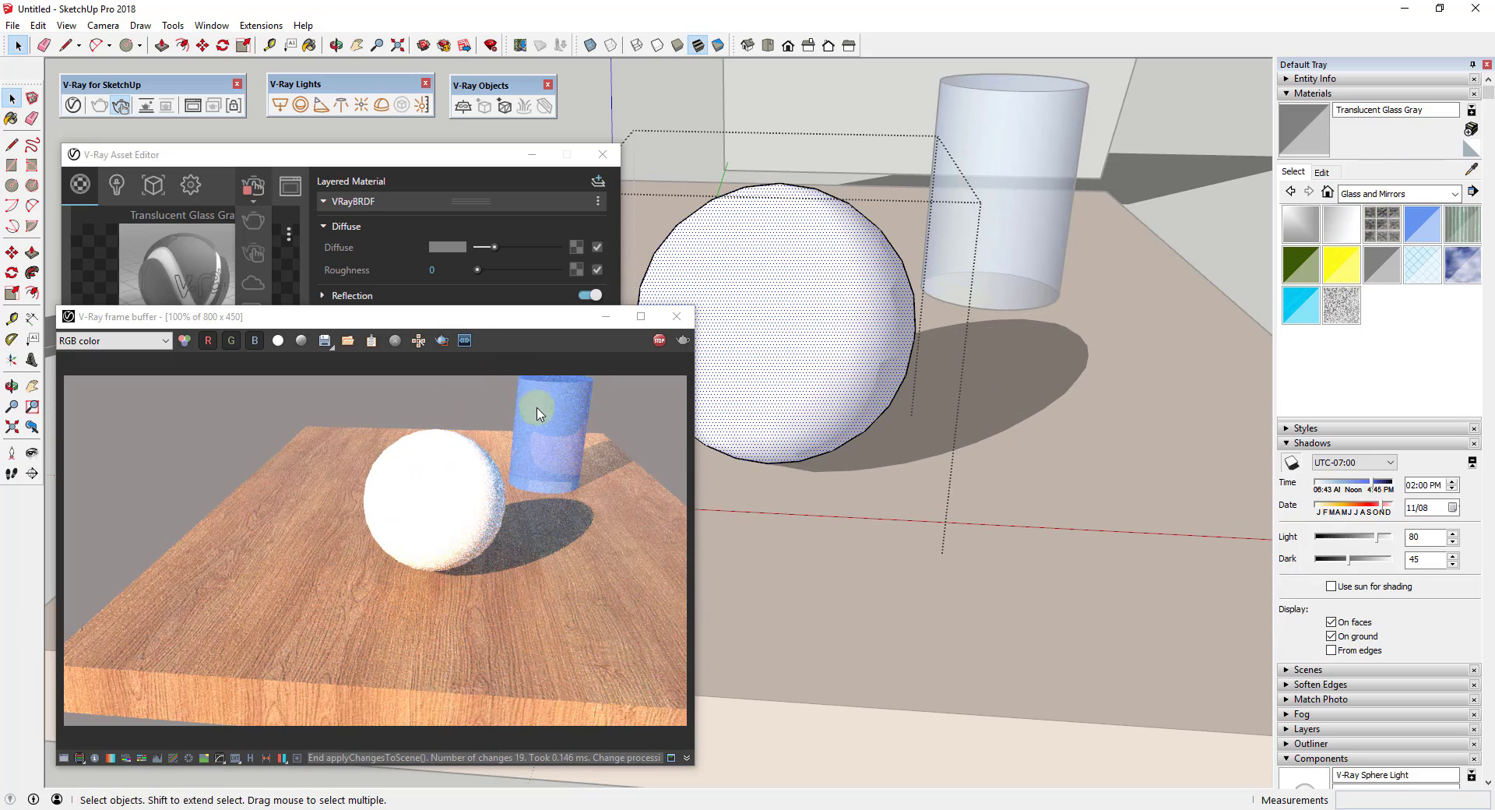
Move the frame buffer clear of the asset editor, leave group editing and select the sphere group.
left_click_drag(430, 312, 1062, 354)
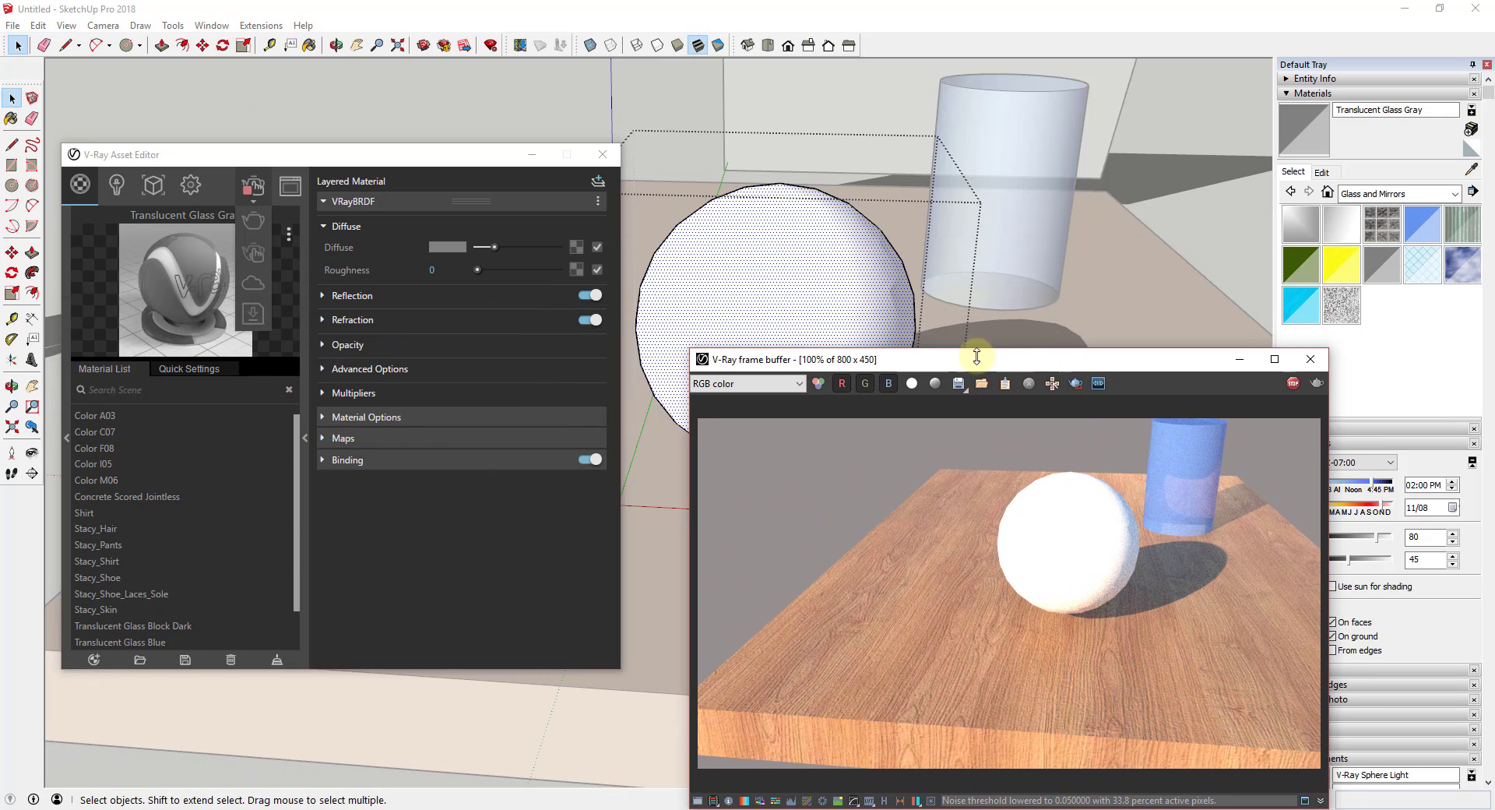
left_click(847, 299)
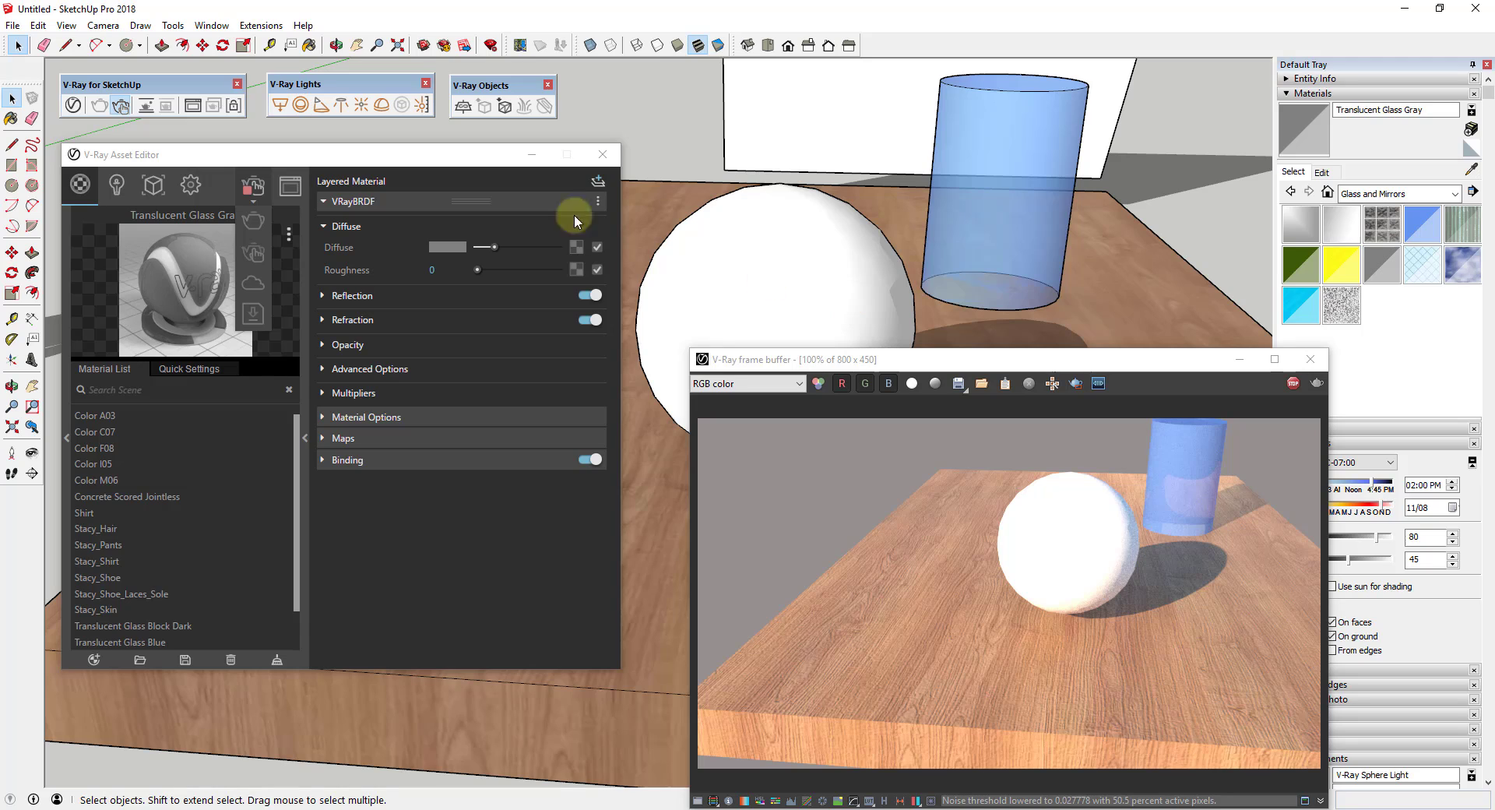
left_click(735, 253)
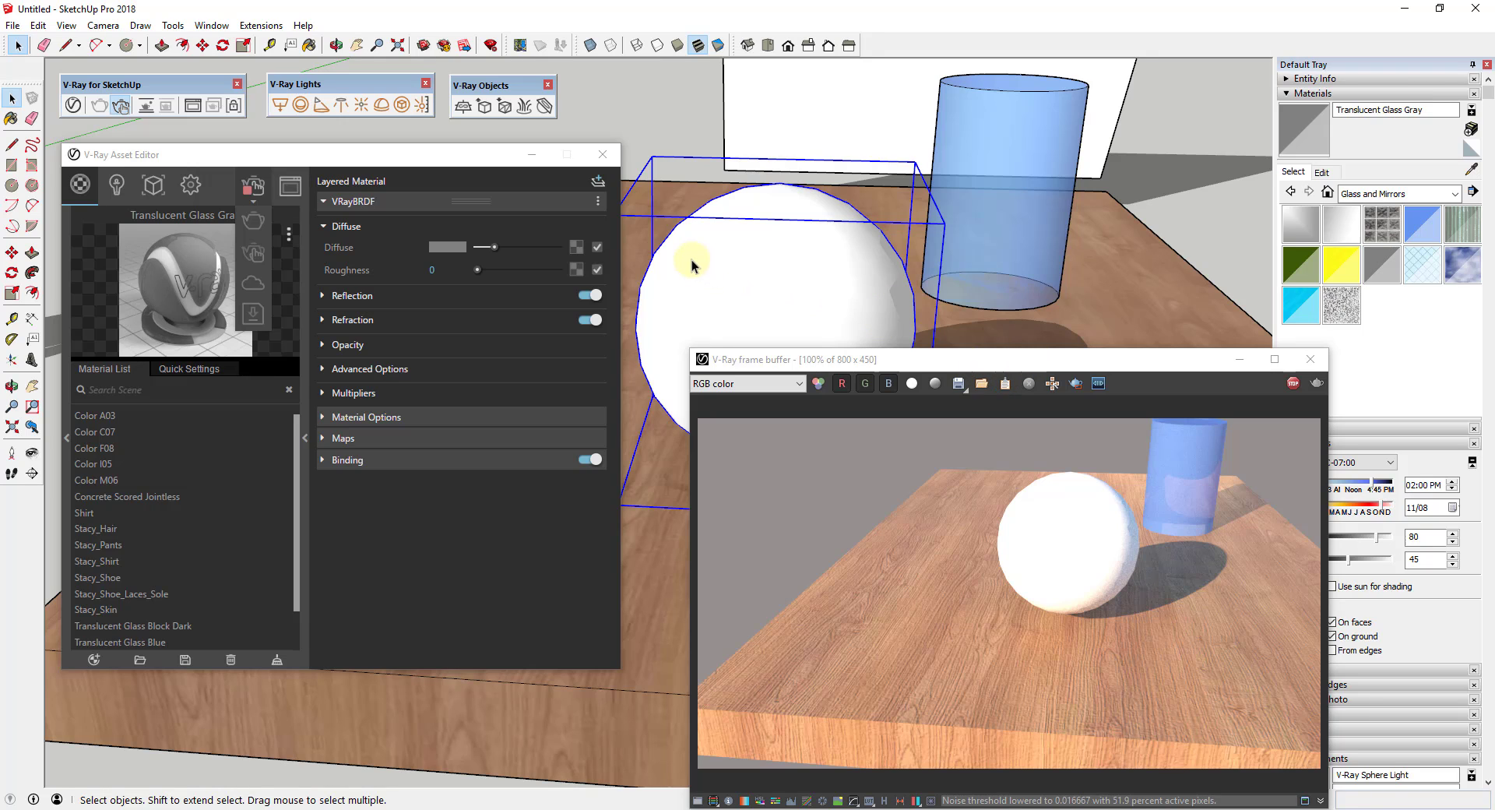
mouse_move(961, 255)
middle_mouse_down()
mouse_move(994, 257)
mouse_move(895, 254)
middle_mouse_up()
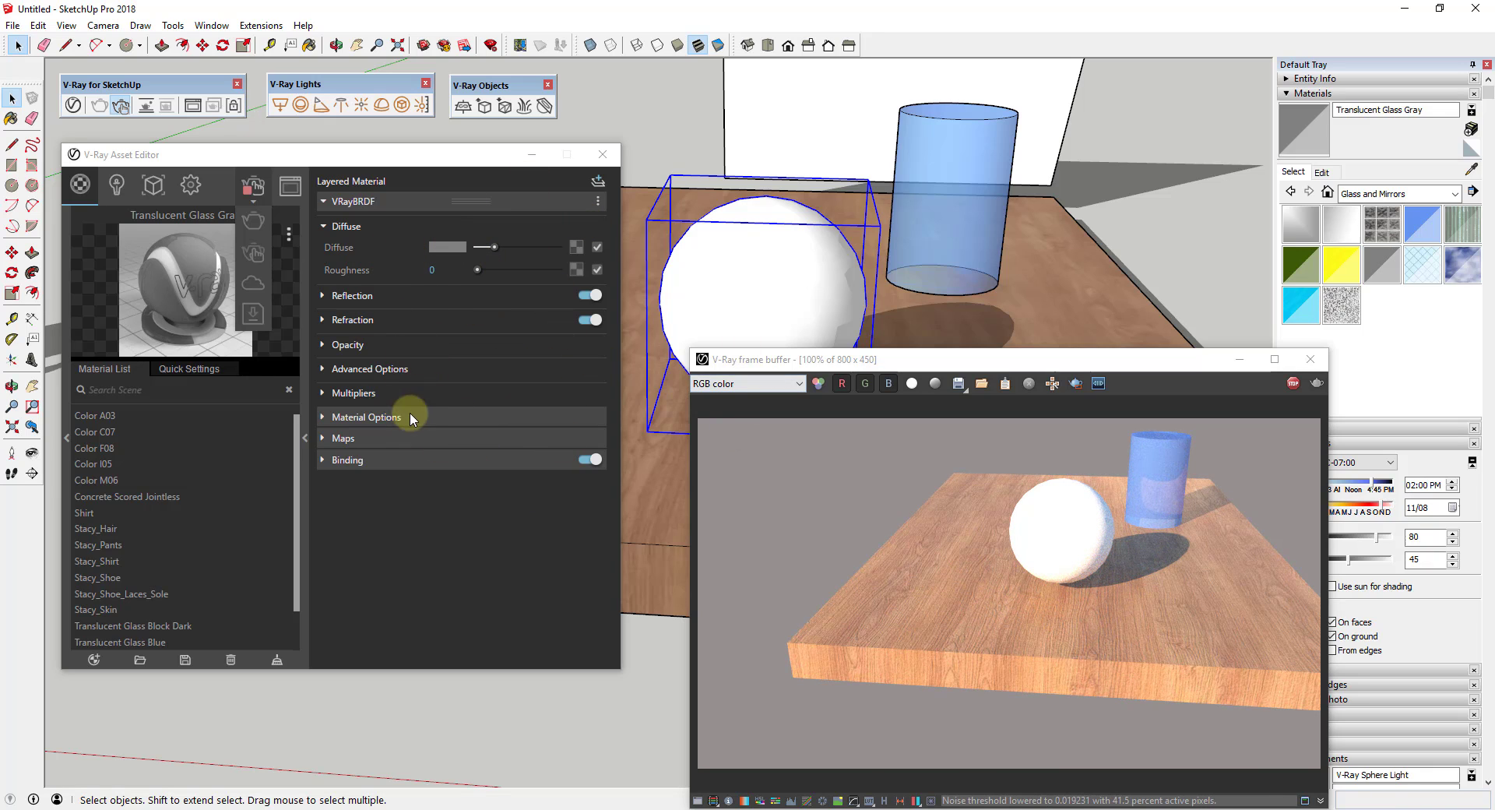
middle_click_drag(1079, 292, 1074, 293)
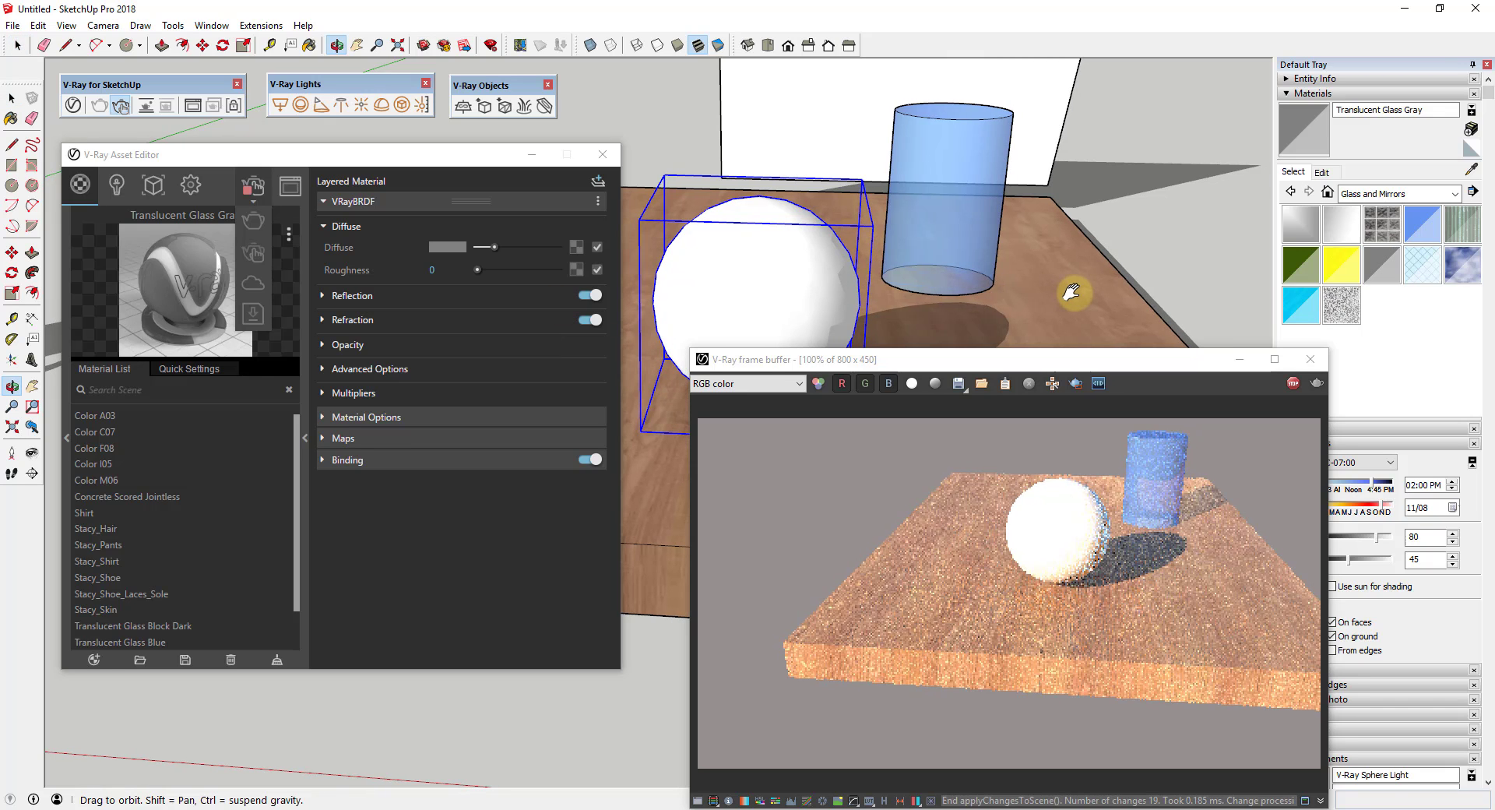
List the scene's lights in the V-Ray Asset Editor and switch off SunLight.
left_click(117, 184)
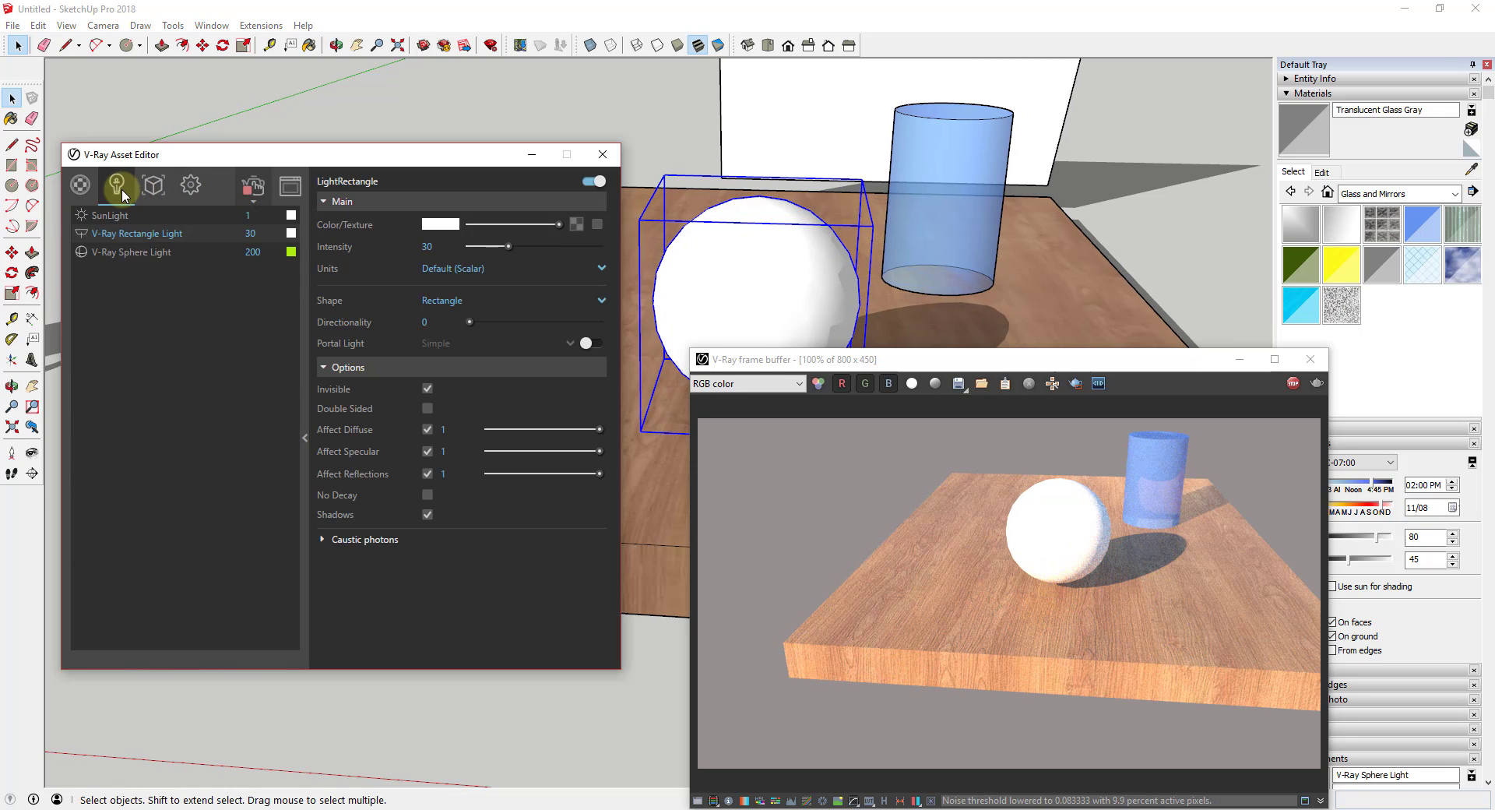
left_click(80, 218)
left_click(266, 252)
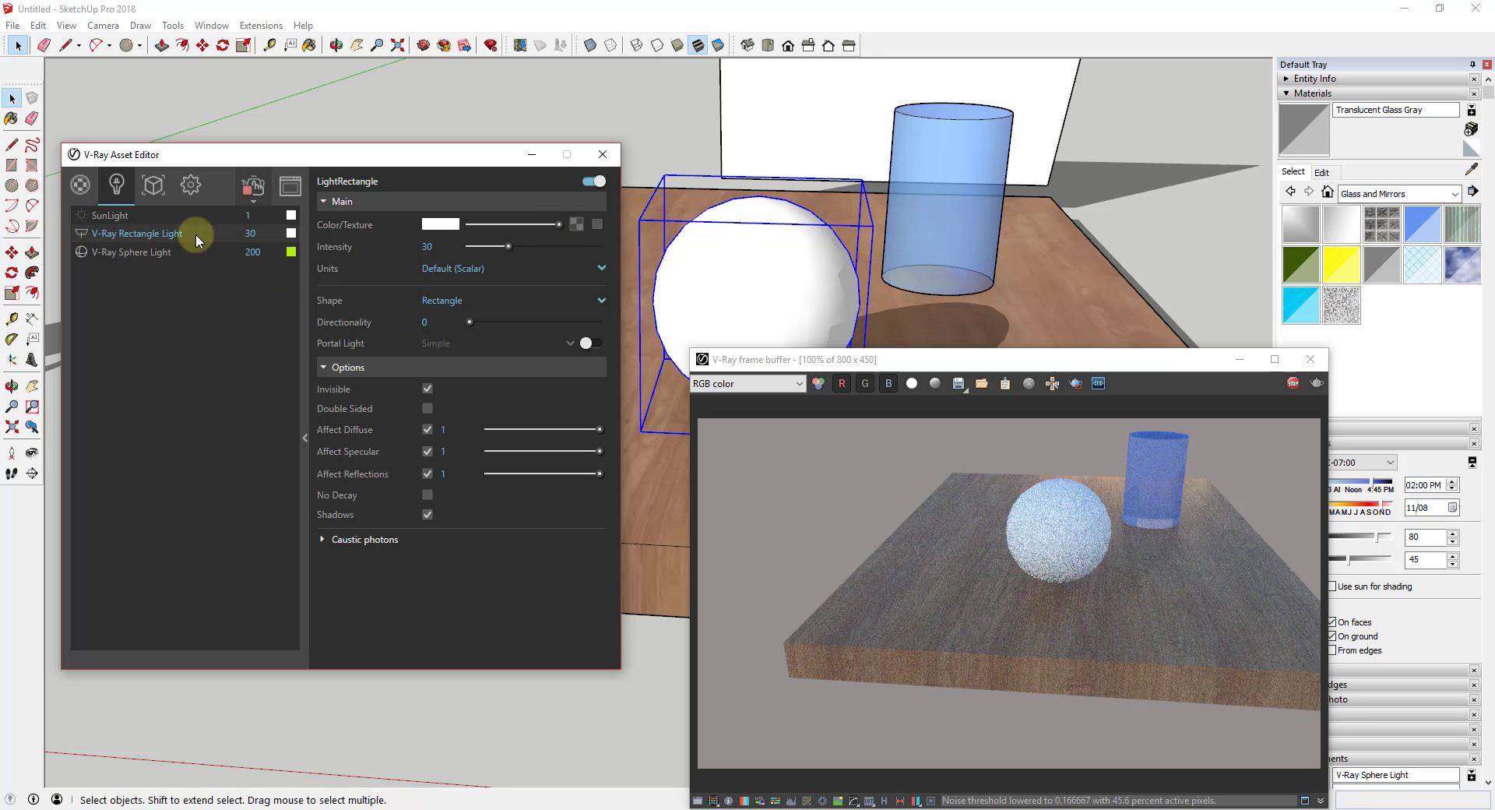
Turn off the Invisible option of the V-Ray Rectangle Light and set its intensity to 100.
left_click(426, 388)
mouse_move(917, 226)
middle_mouse_down()
mouse_move(957, 201)
mouse_move(1011, 226)
mouse_move(1118, 210)
middle_mouse_up()
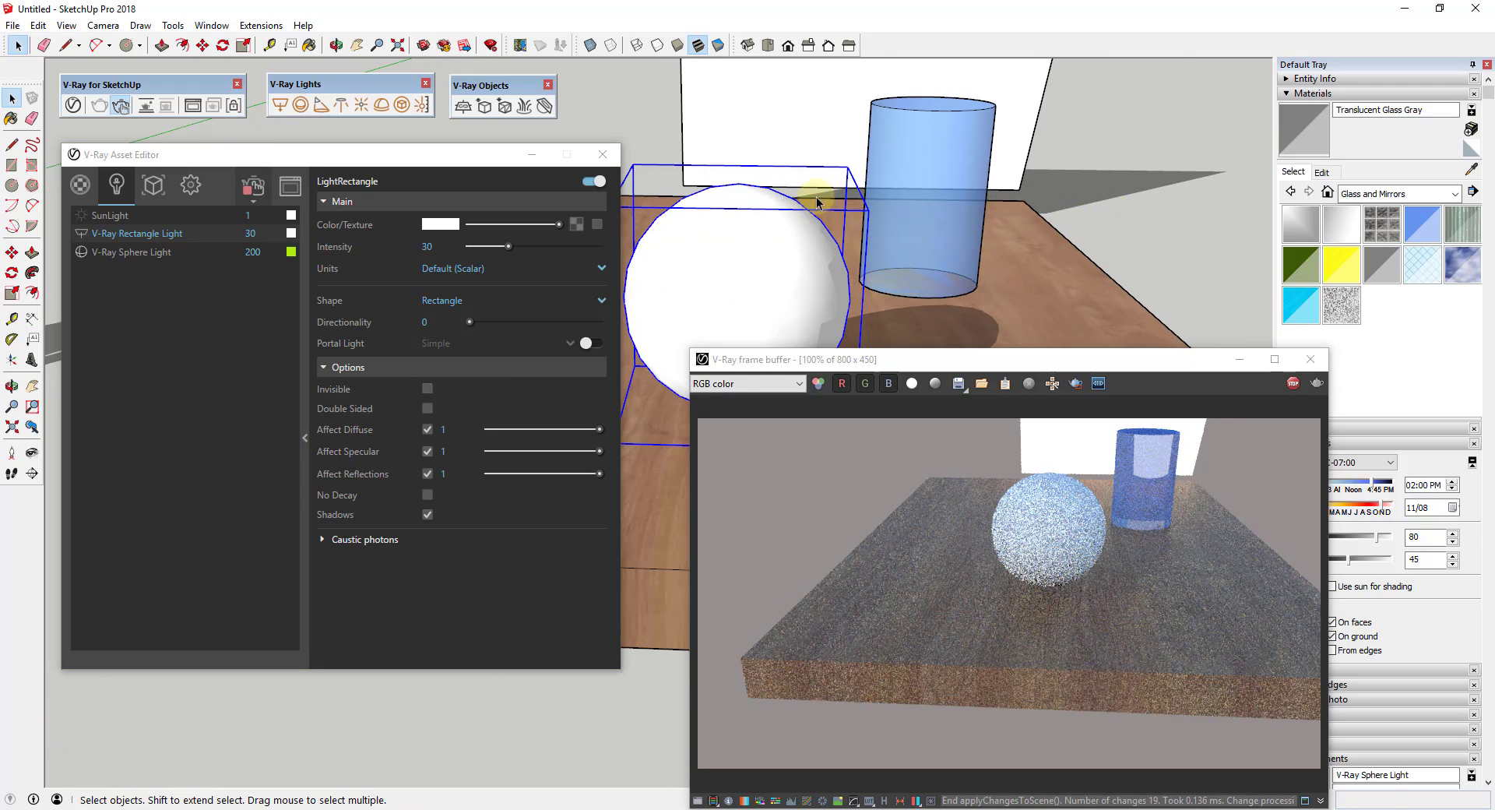
double_click(263, 233)
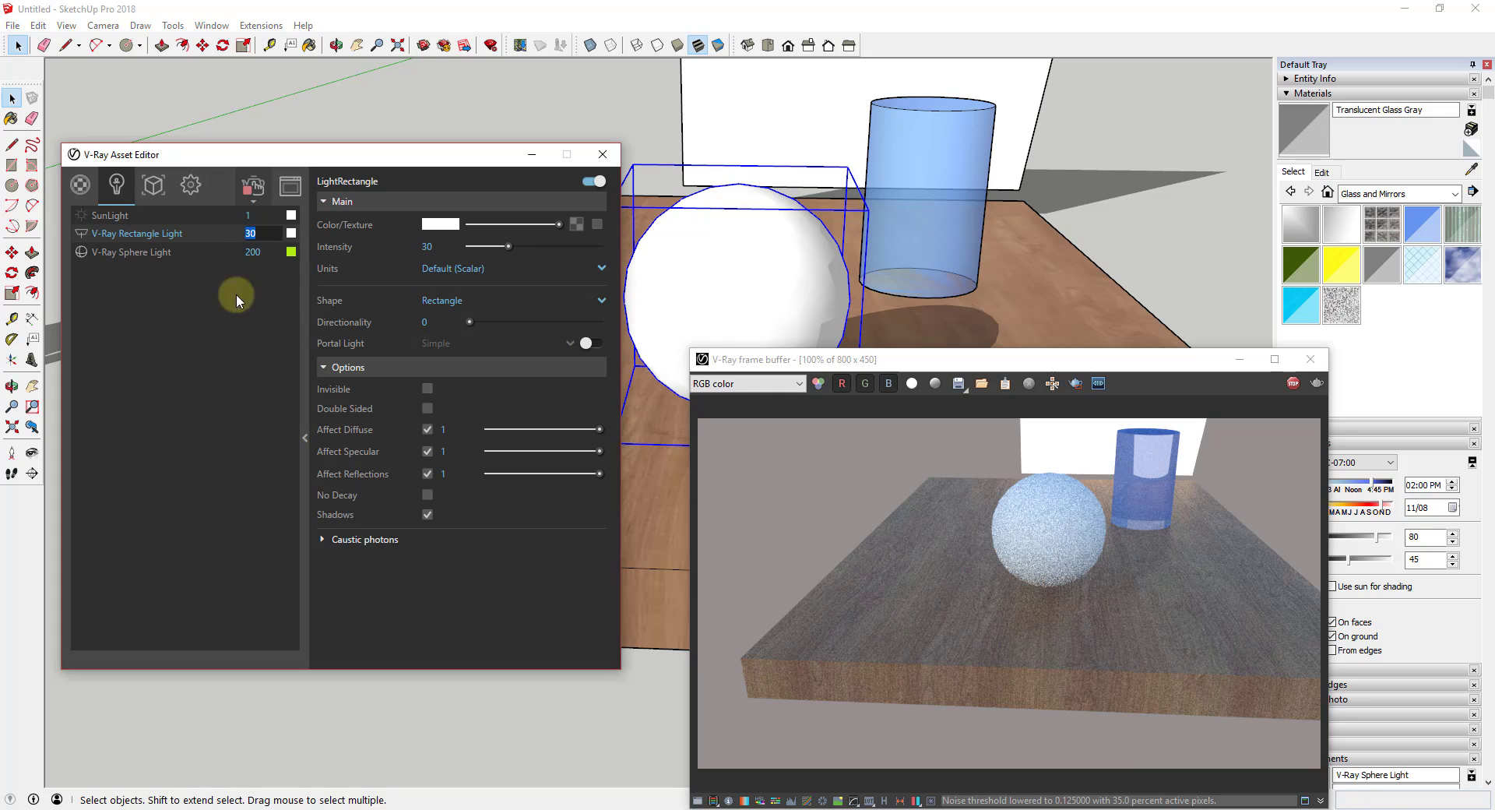
type("100")
key("Return")
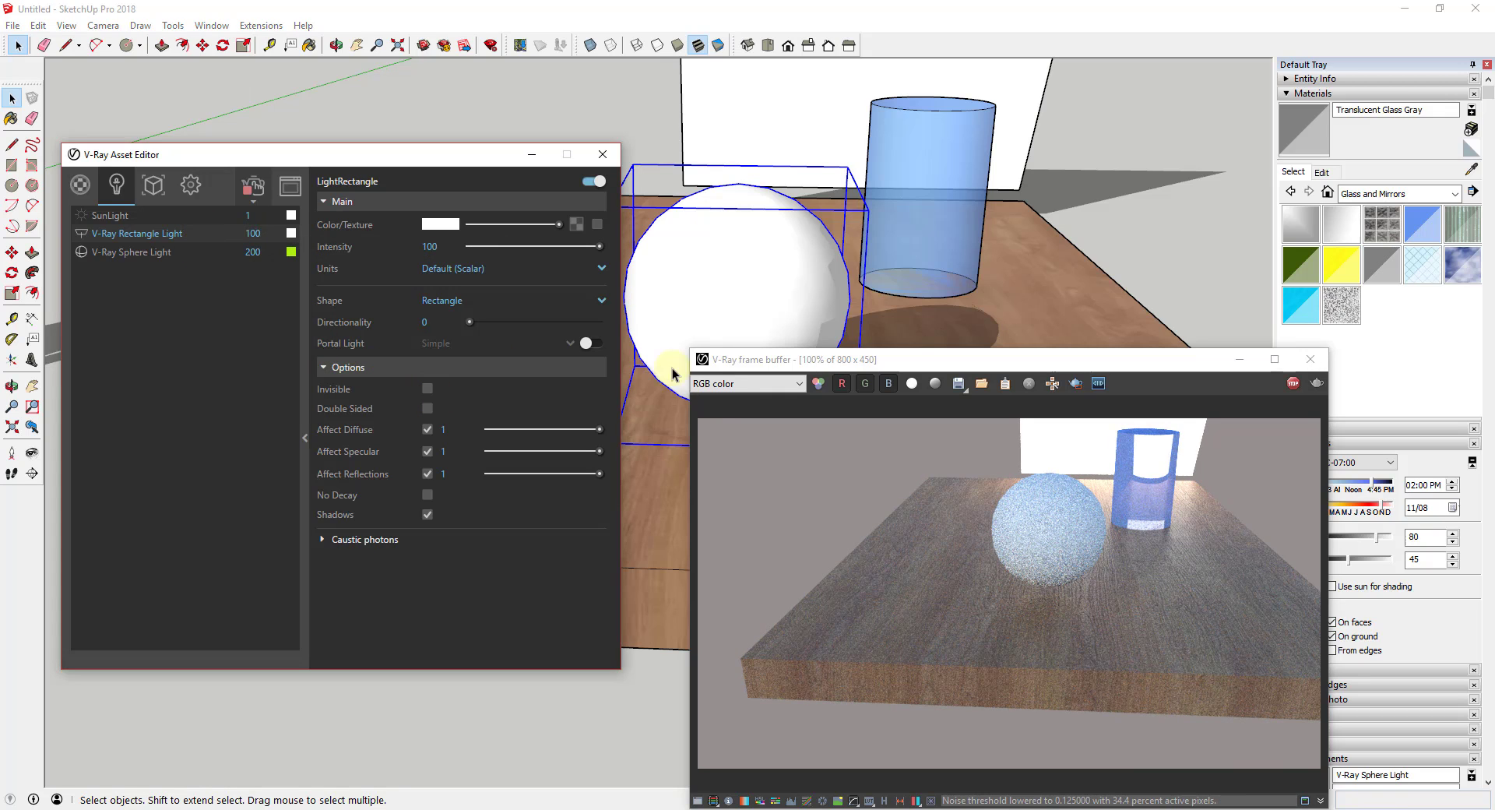
Scale the rectangle light behind the slab to 1.50 times its width and frame the lit objects.
scroll(801, 140, "down", 5)
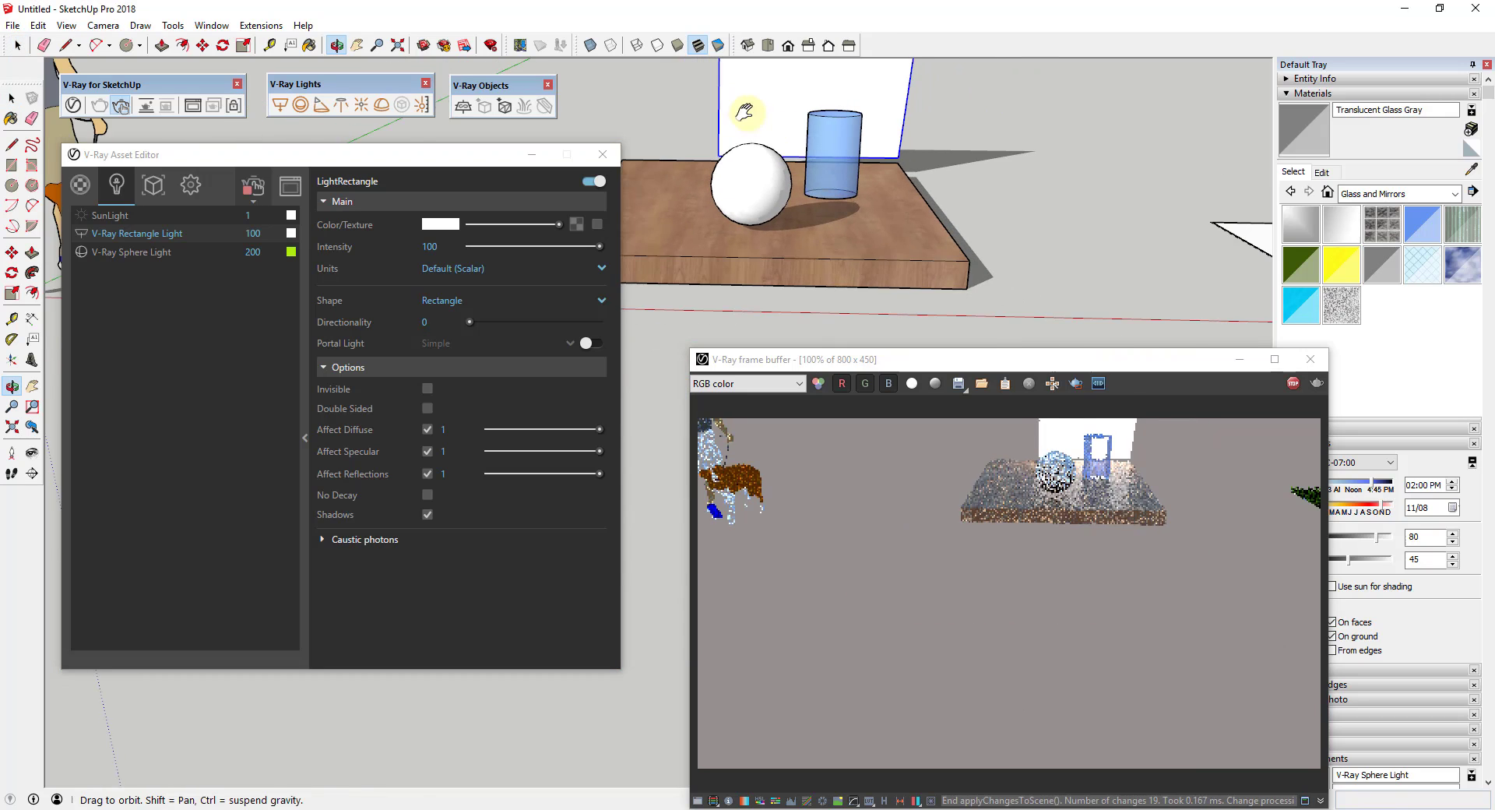
middle_click_drag(740, 123, 762, 162)
key("s")
left_click_drag(745, 157, 653, 157)
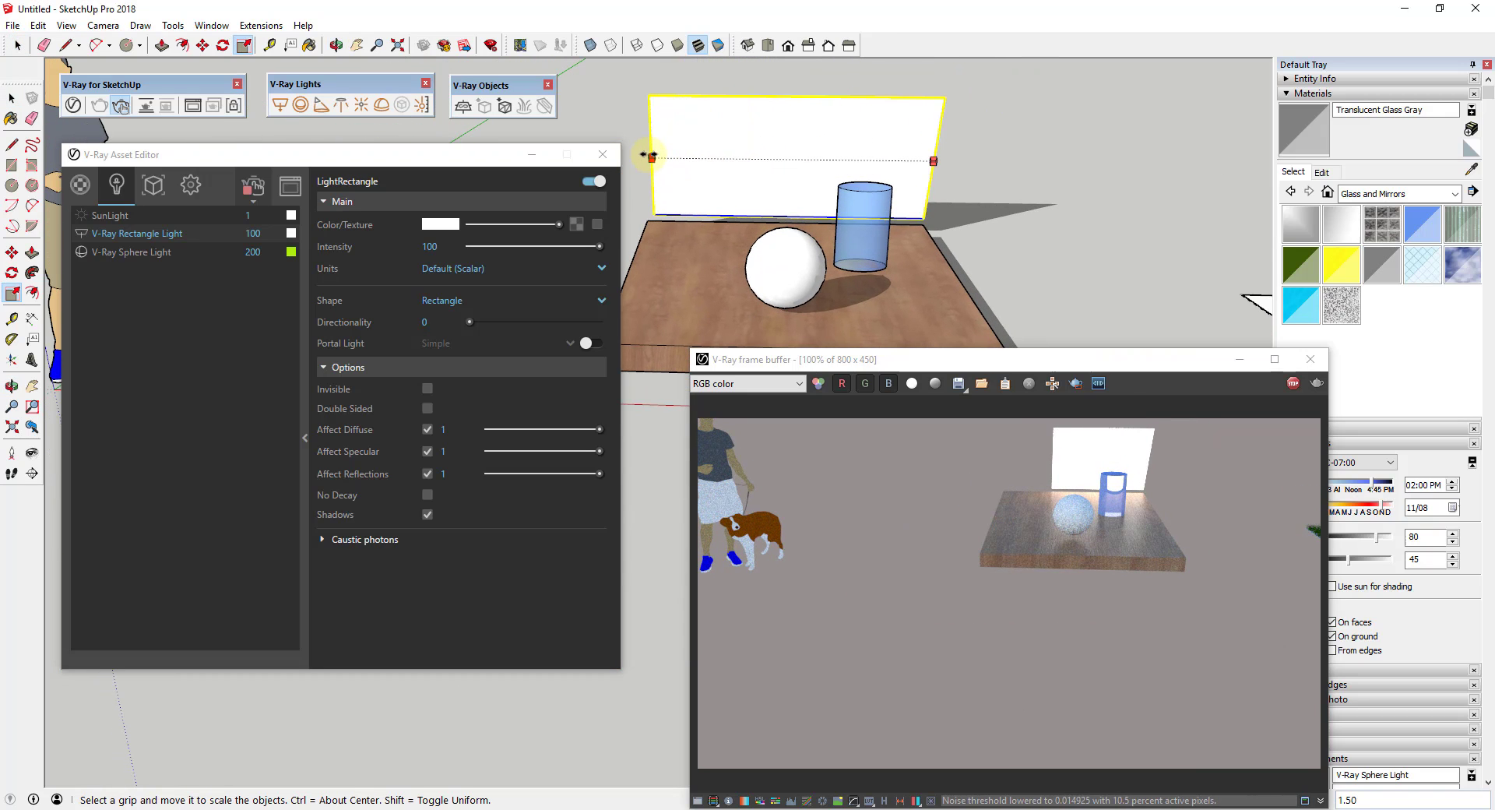
key("space")
scroll(861, 250, "up", 3)
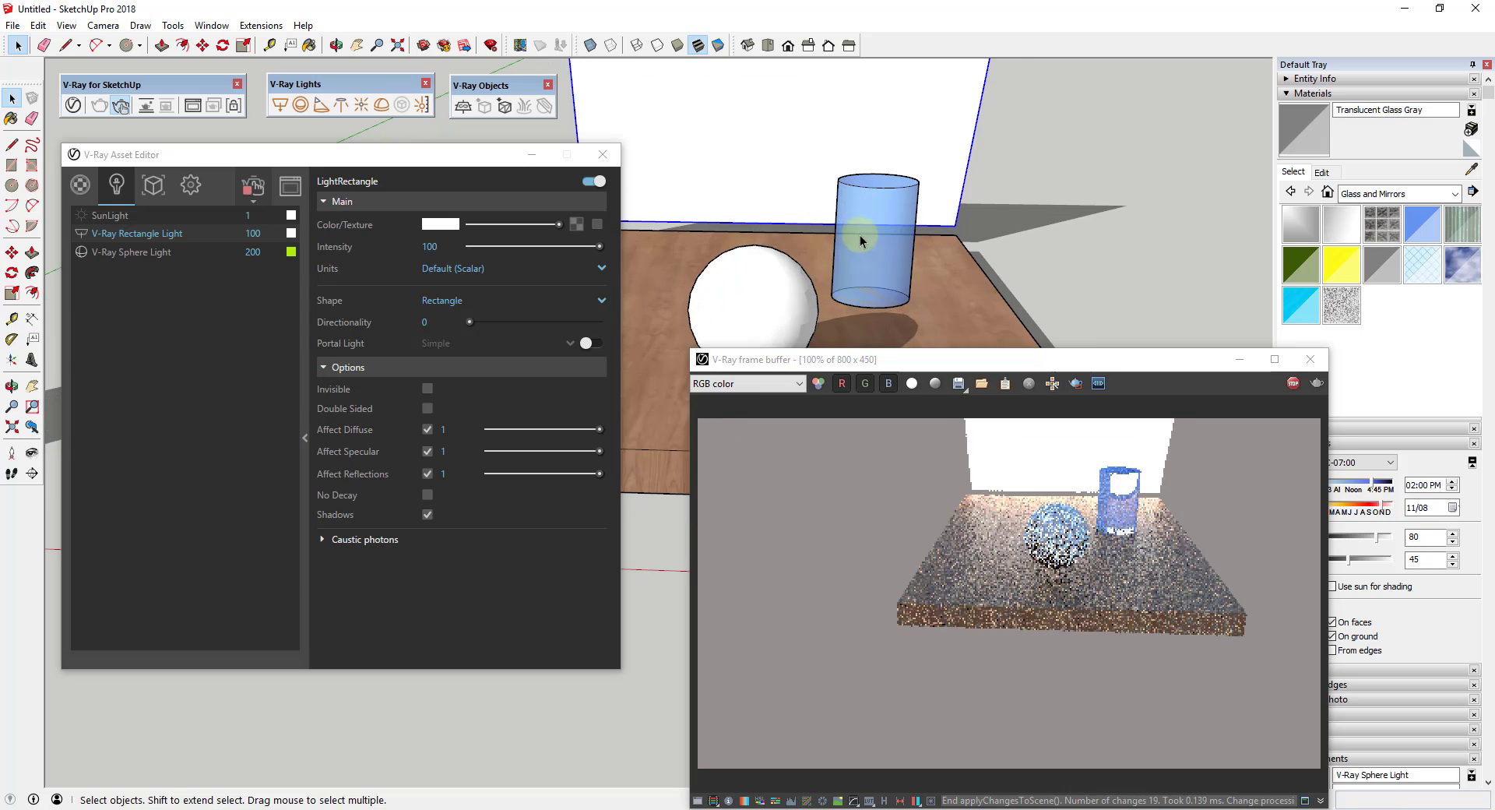
mouse_move(861, 241)
middle_mouse_down()
mouse_move(772, 253)
mouse_move(954, 250)
mouse_move(880, 257)
mouse_move(874, 209)
mouse_move(888, 210)
middle_mouse_up()
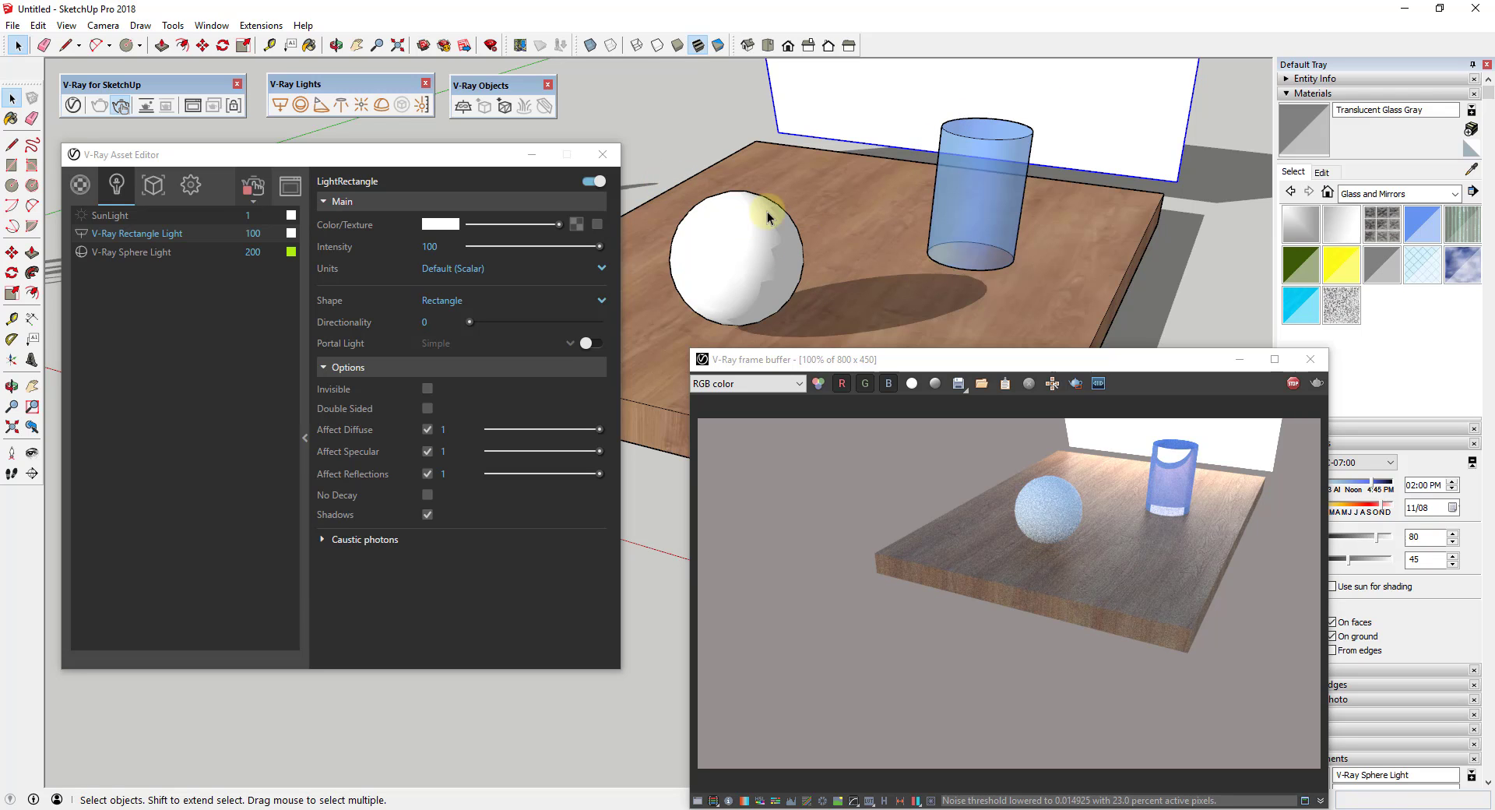
Select the wooden slab and open the material library in the V-Ray Asset Editor with the material settings collapsed.
middle_click_drag(1051, 236, 1068, 207)
scroll(1026, 284, "up", 3)
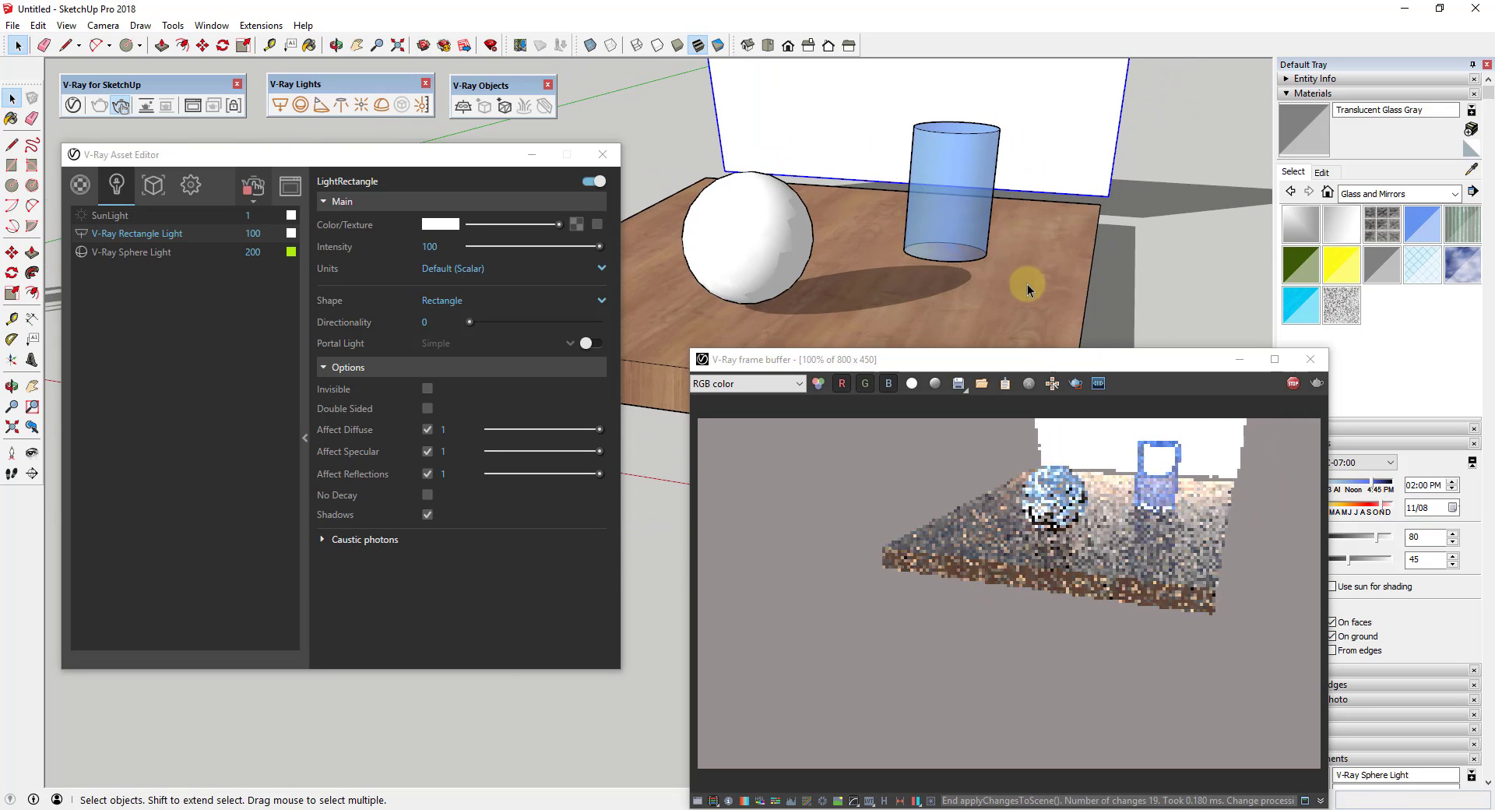
mouse_move(1001, 290)
middle_mouse_down("shift")
mouse_move(990, 296)
mouse_move(1075, 284)
middle_mouse_up("shift")
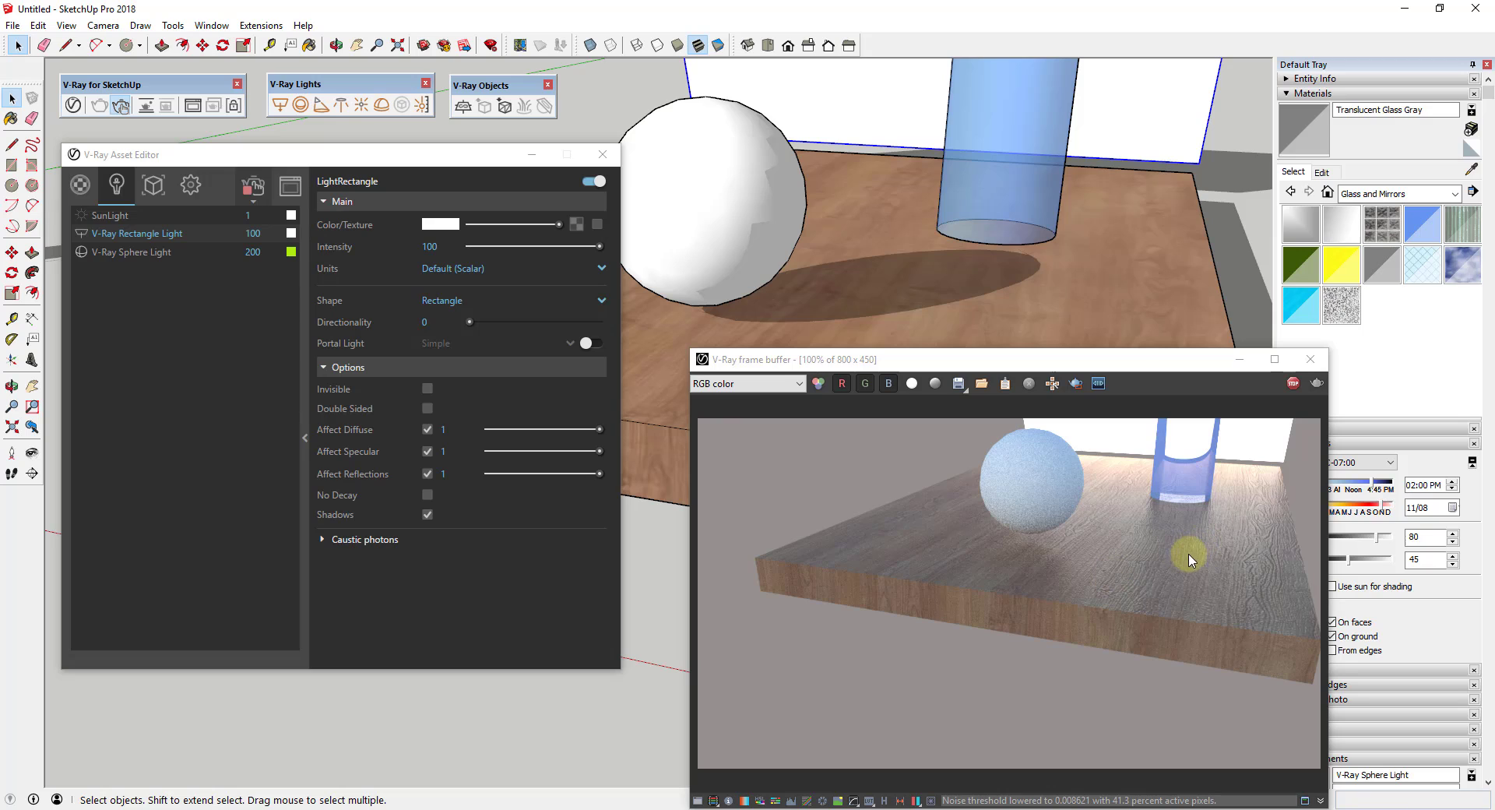
left_click(889, 301)
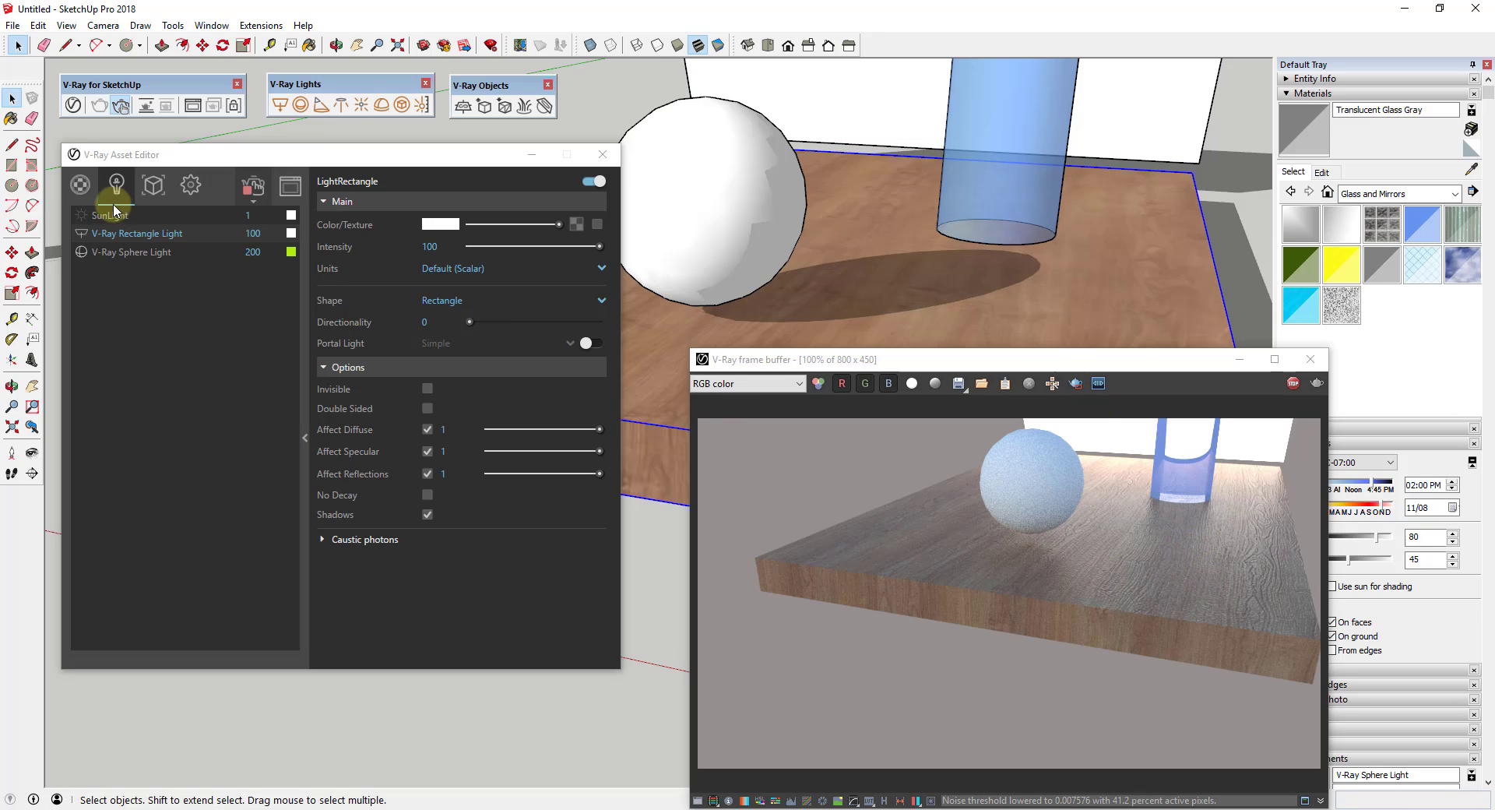
left_click(80, 187)
left_click(67, 431)
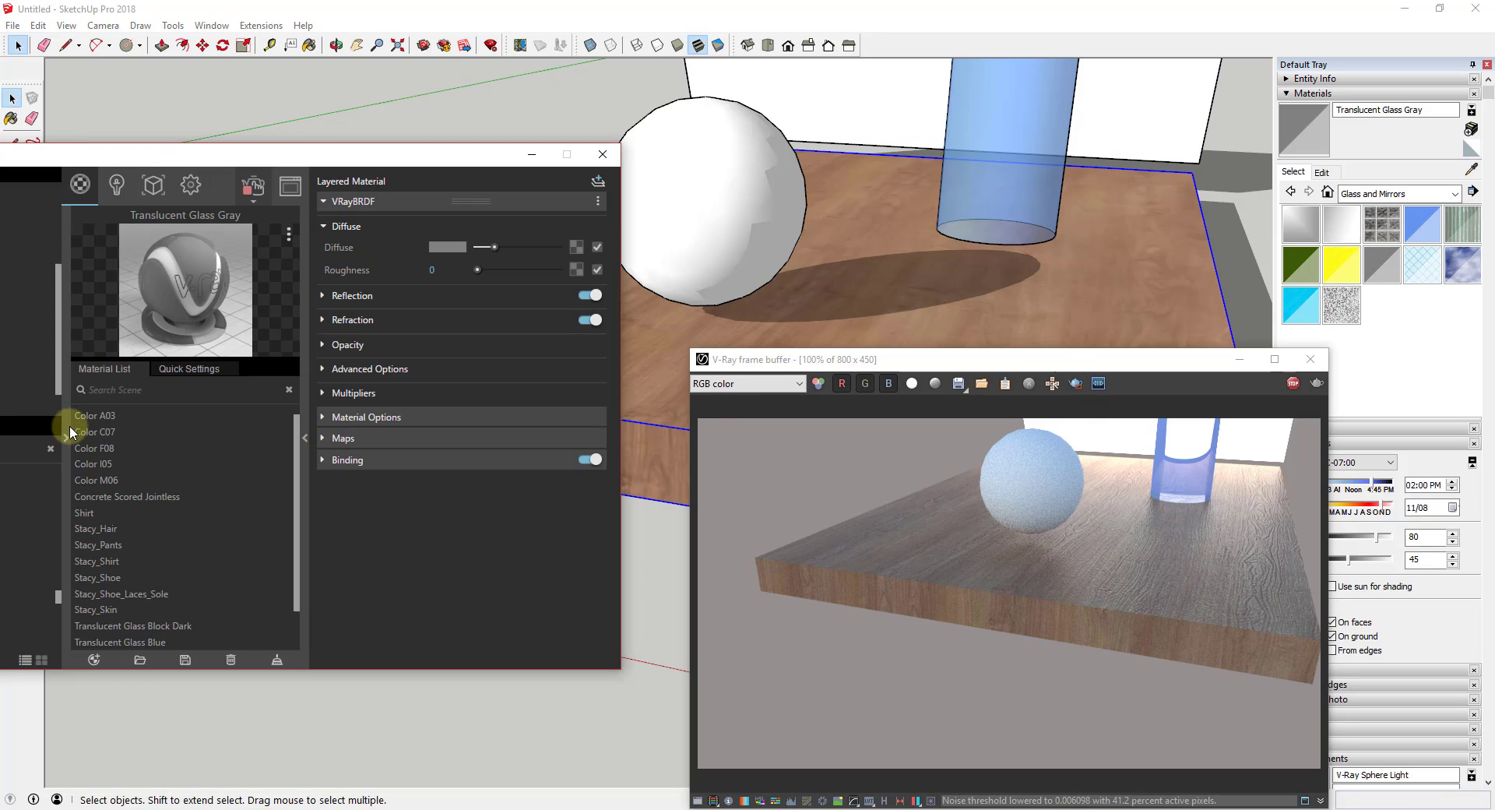
left_click(305, 438)
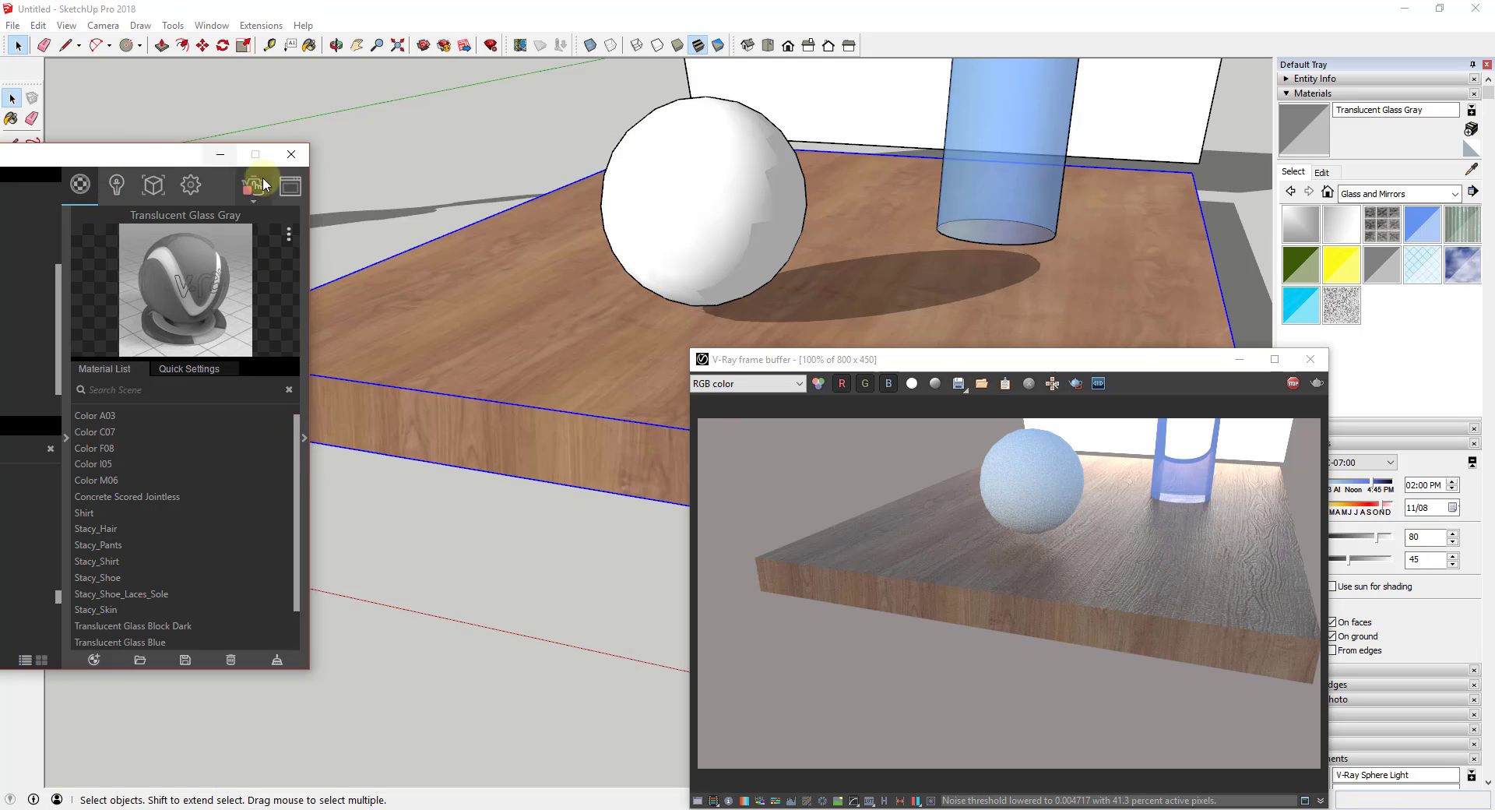
Apply the Concrete Simple F01 2m material from the Concrete category to the selected slab.
left_click(101, 251)
right_click(109, 574)
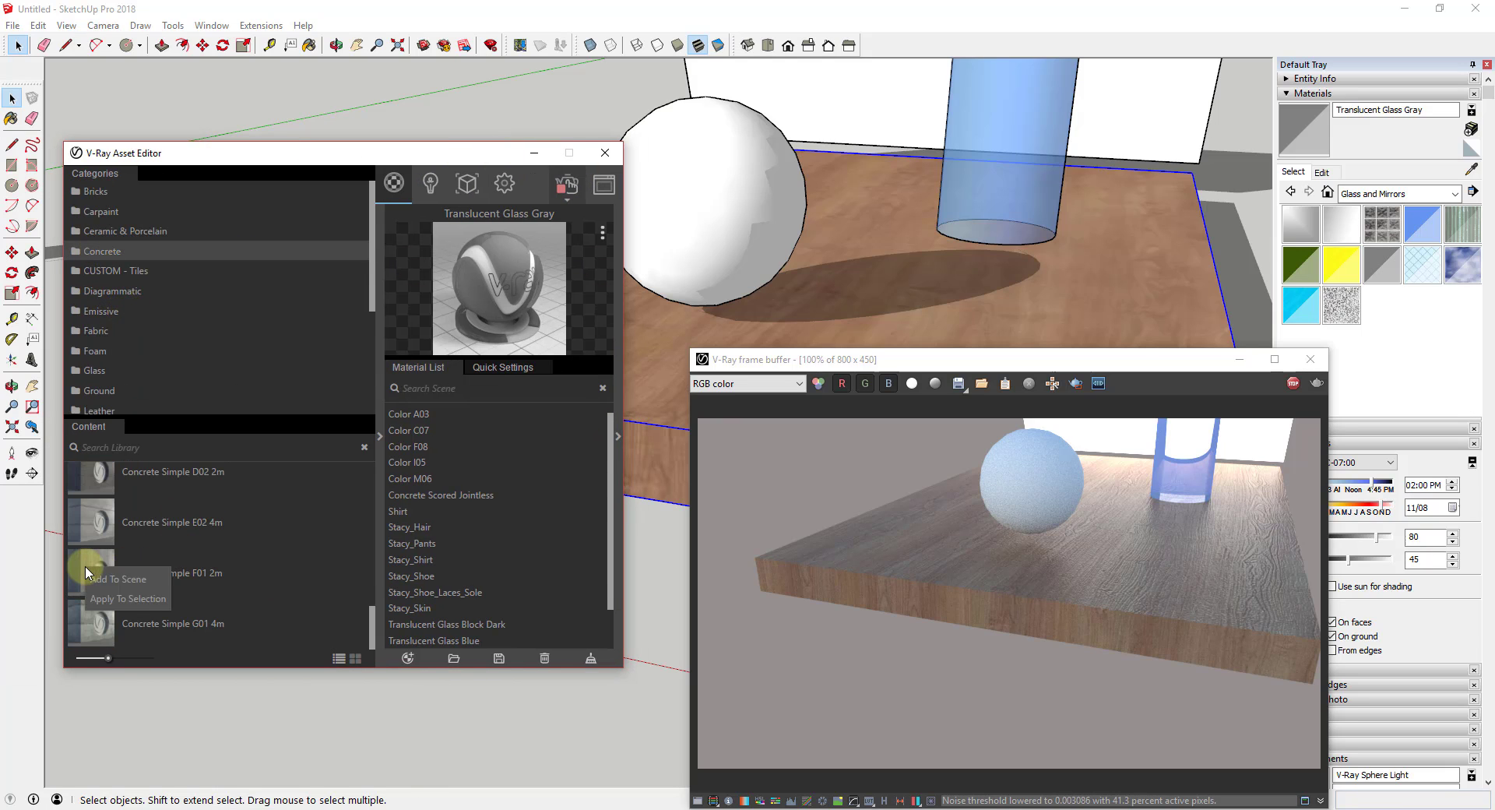
left_click(122, 580)
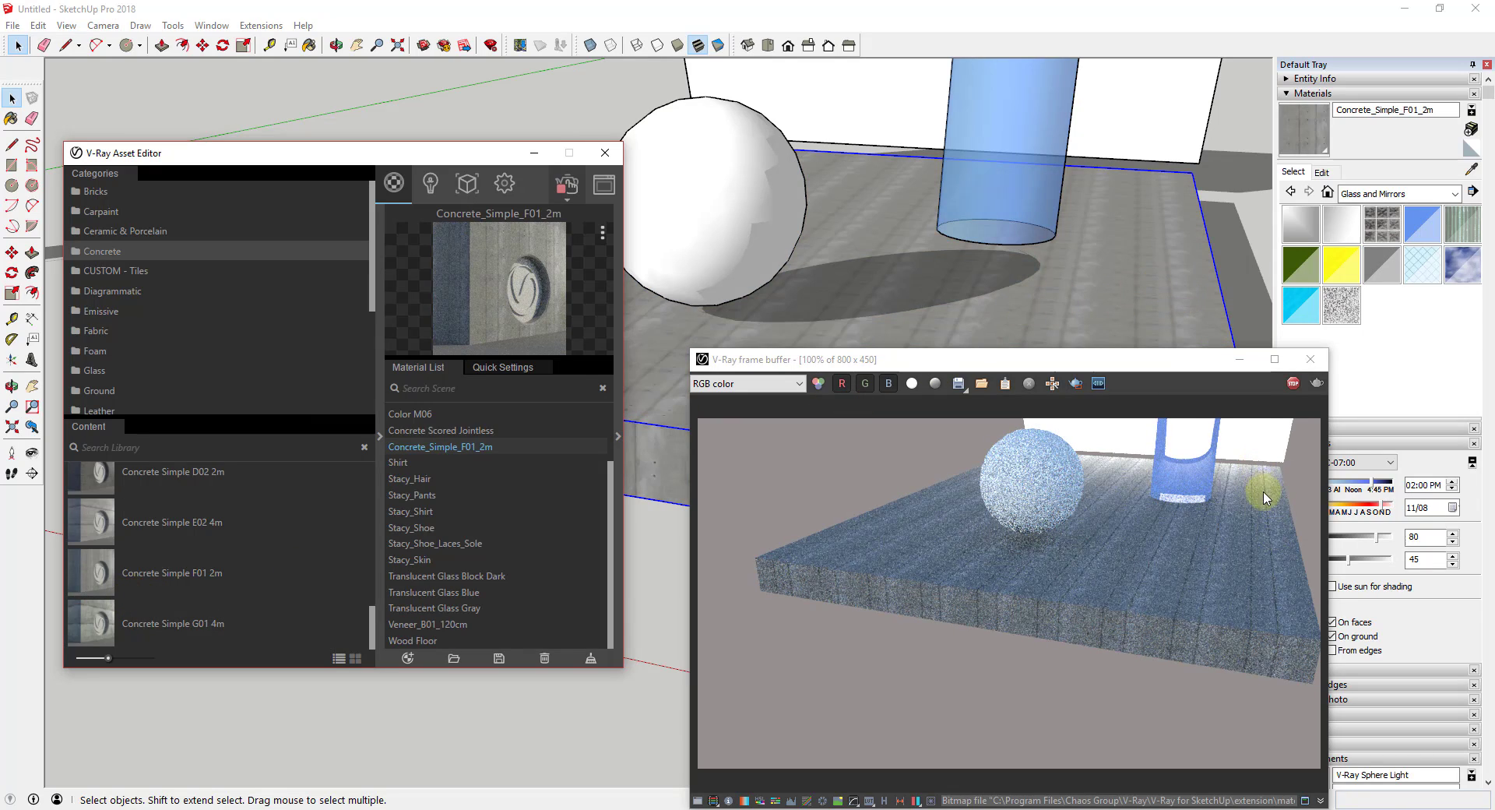
Apply the Tiles L02 2m material from the Tiles category to the selected slab.
scroll(1113, 282, "up", 2)
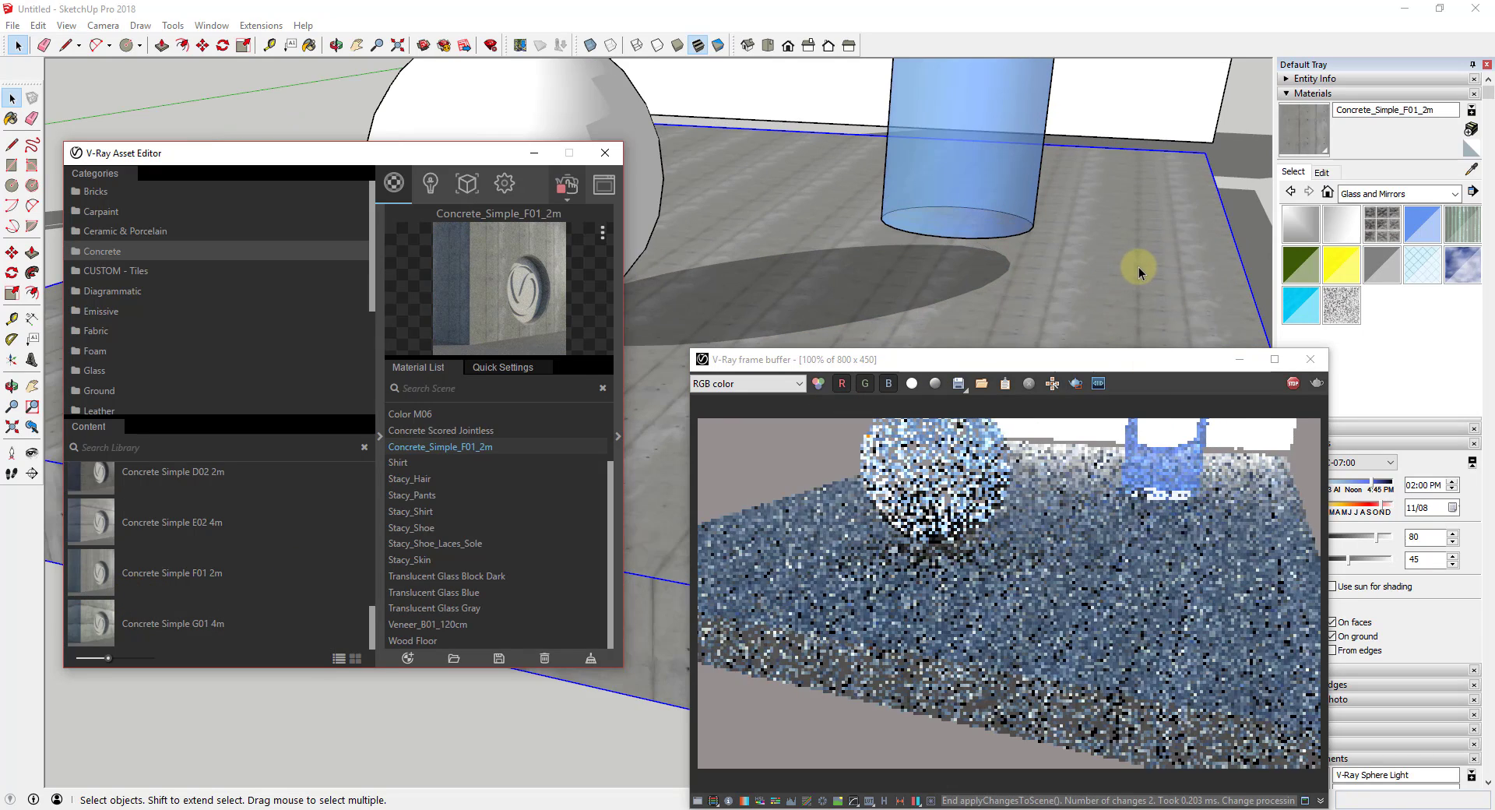
middle_click_drag(1142, 265, 1148, 248)
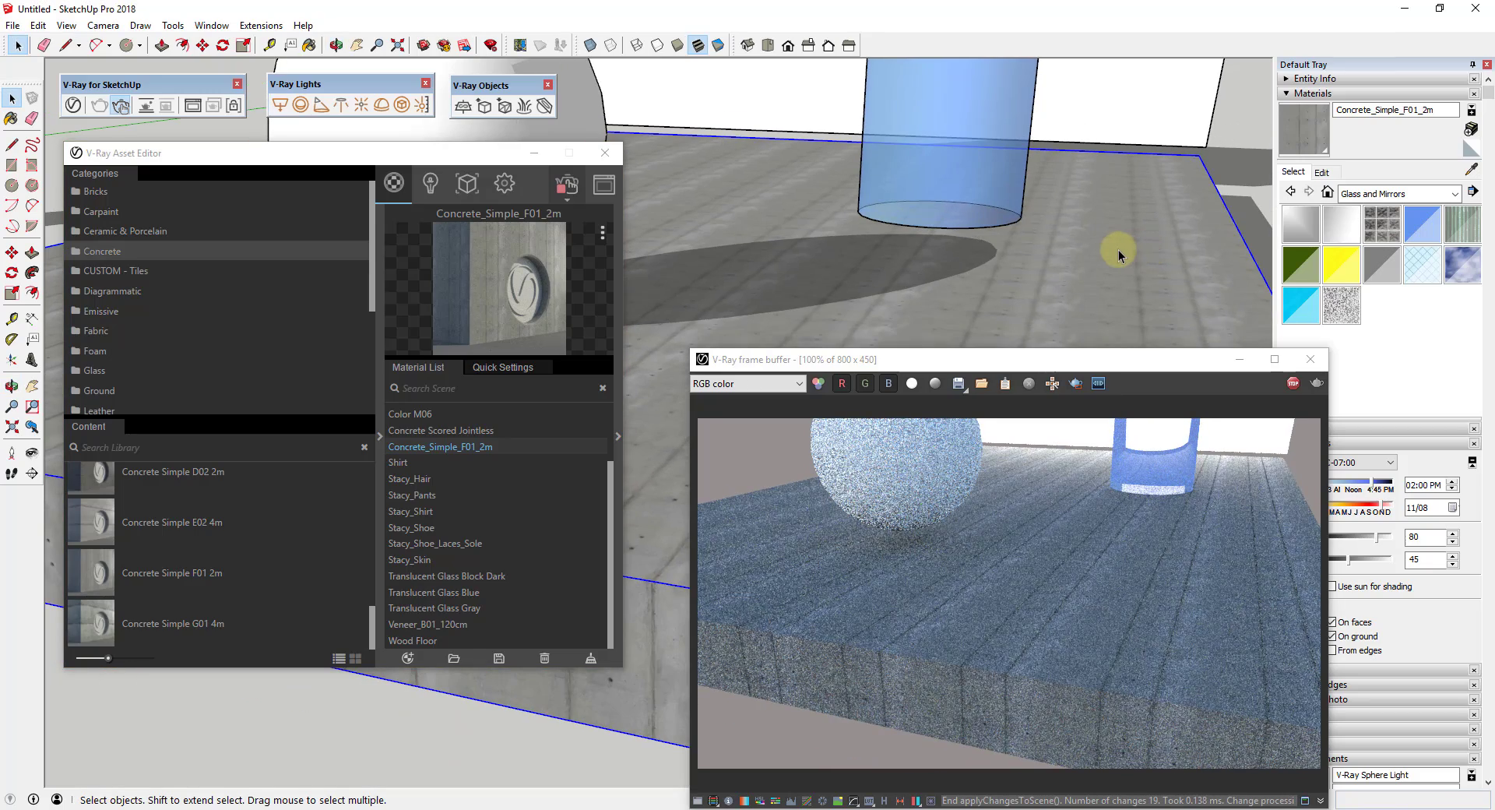
middle_click_drag(1136, 242, 1147, 253)
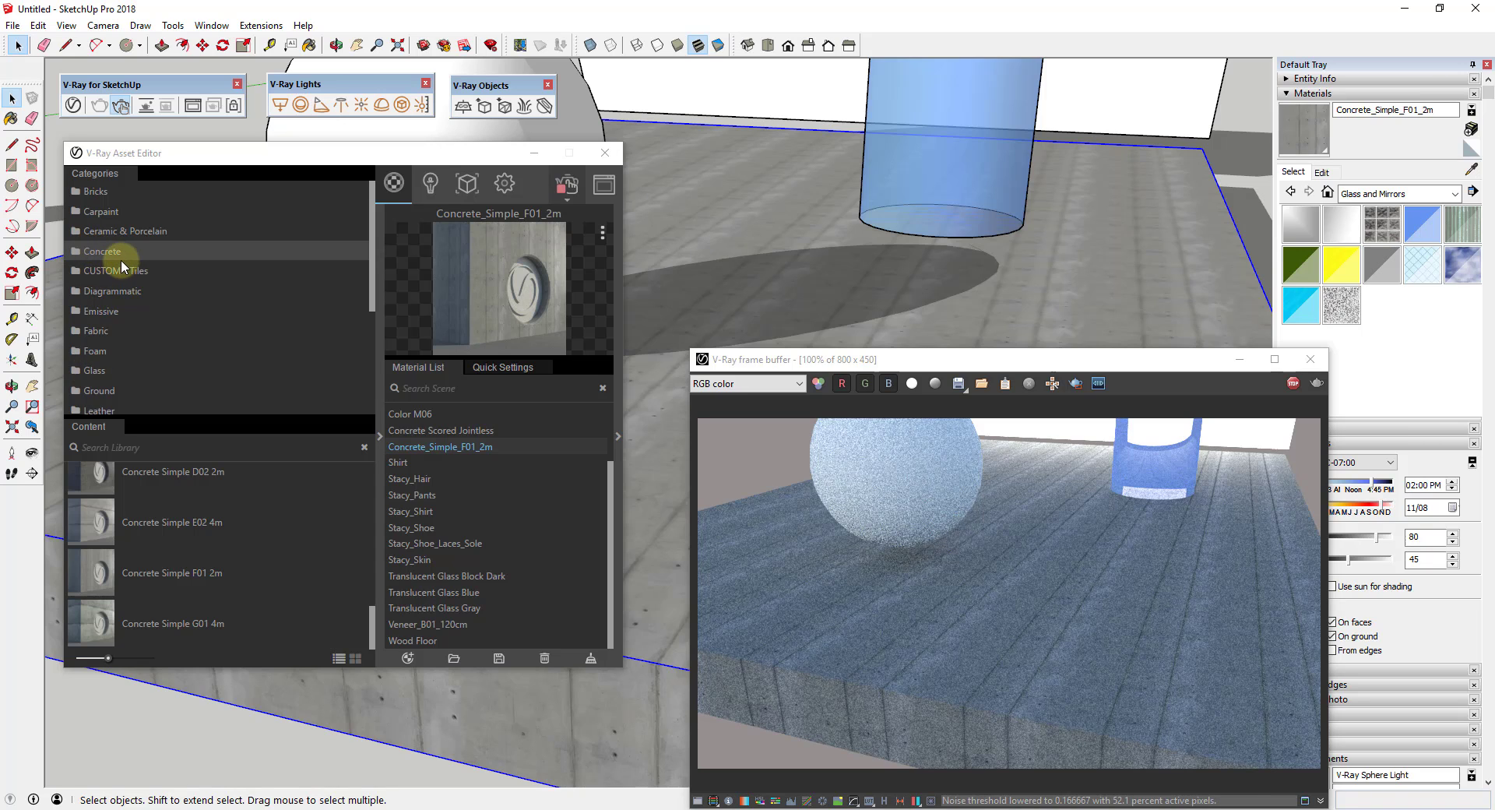
scroll(128, 269, "down", 3)
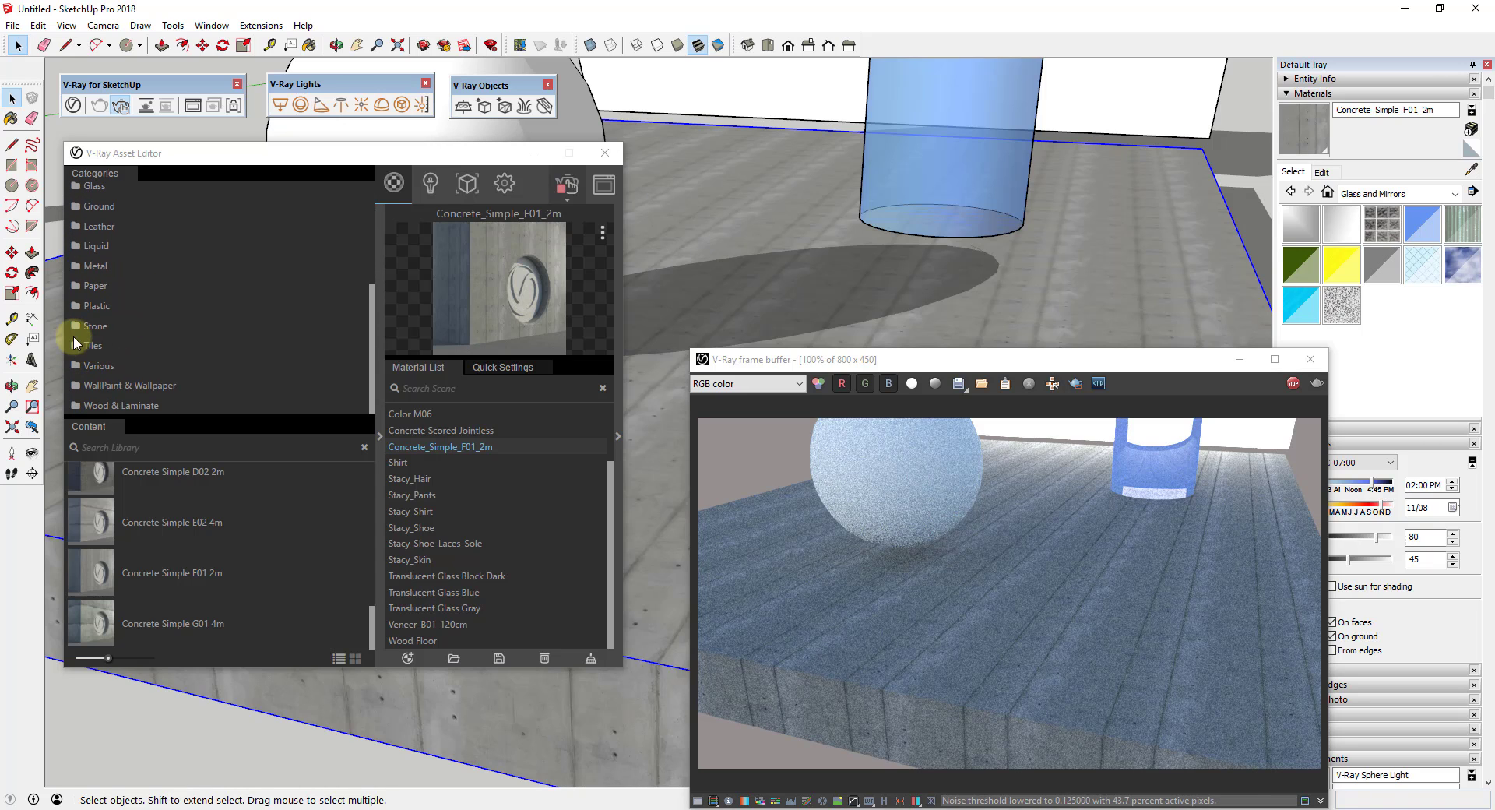
left_click(92, 345)
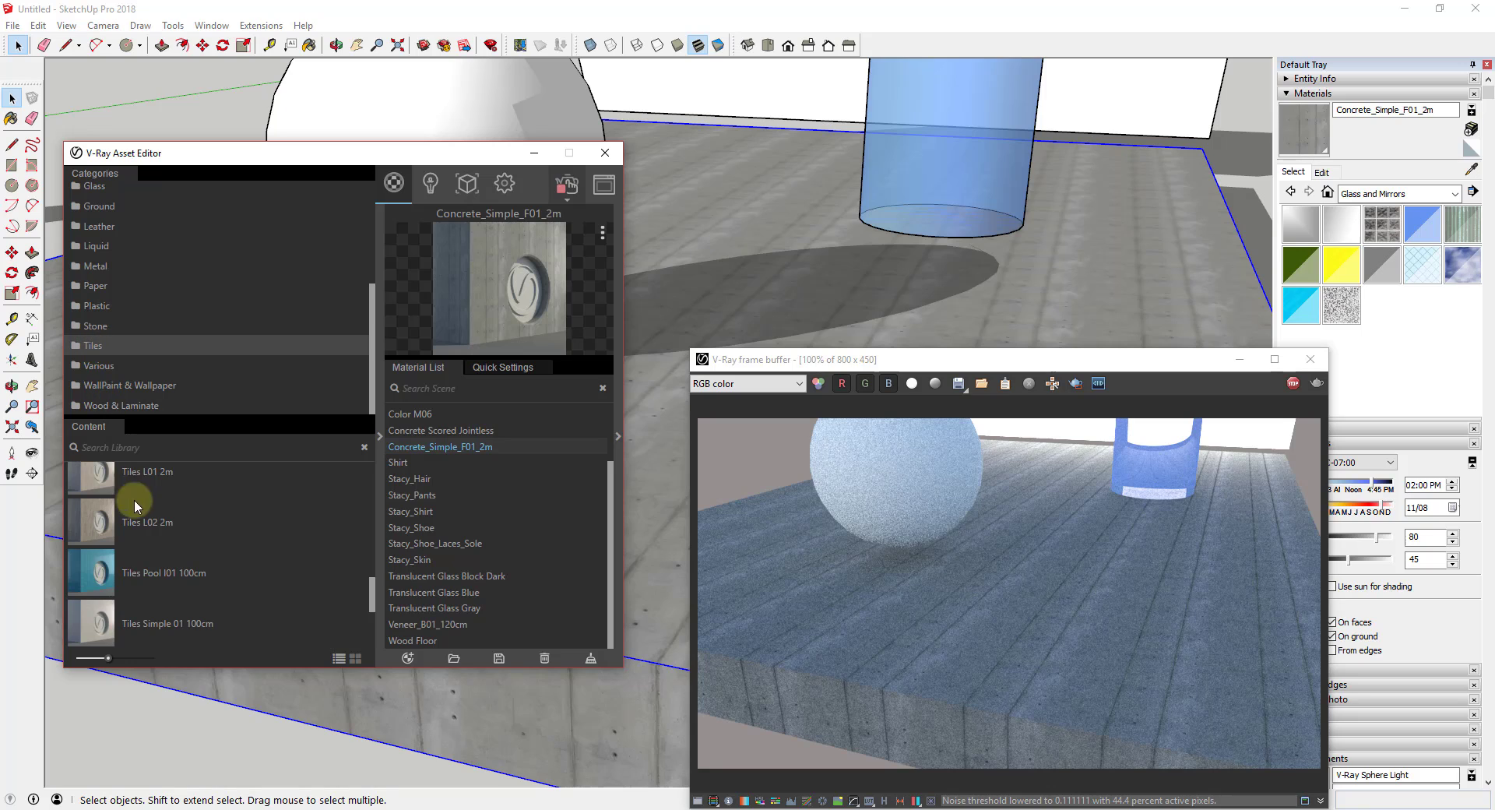
right_click(88, 528)
left_click(126, 554)
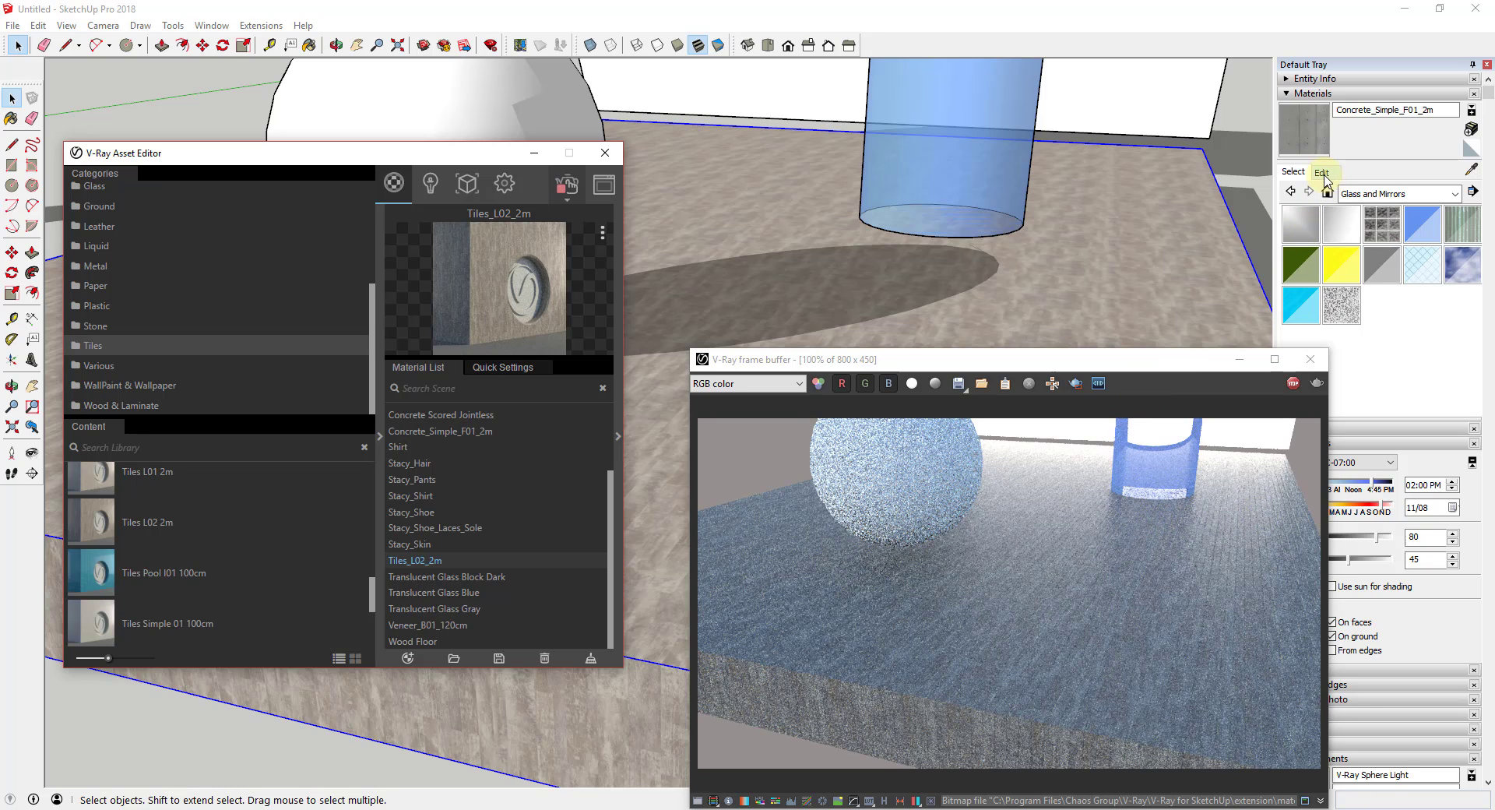
Sample the slab's tile material, move the frame buffer clear of the texture settings and set the texture size to 10' by 10'.
left_click(1471, 171)
left_click(1195, 226)
left_click(1321, 171)
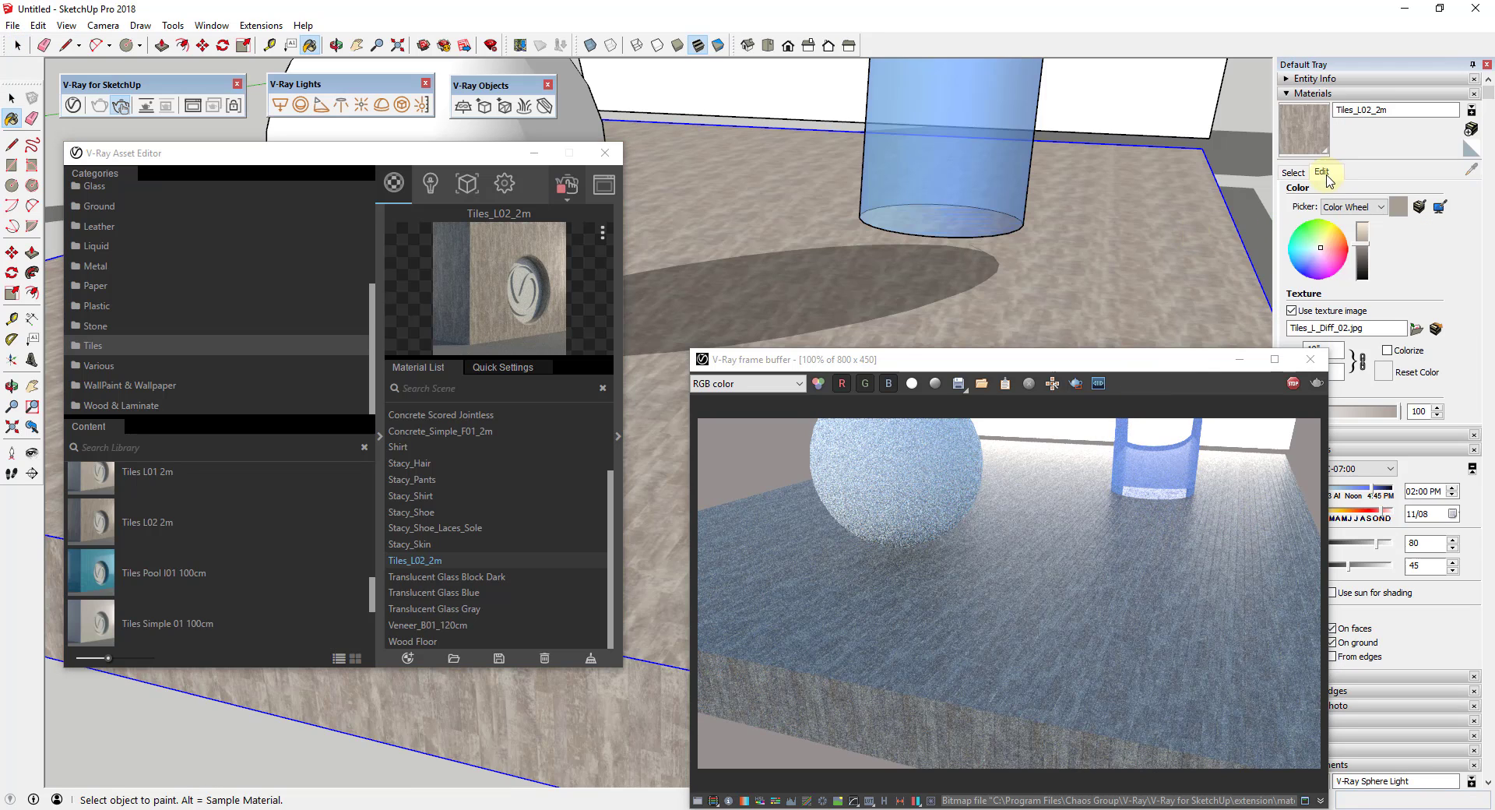
left_click_drag(1168, 360, 1127, 360)
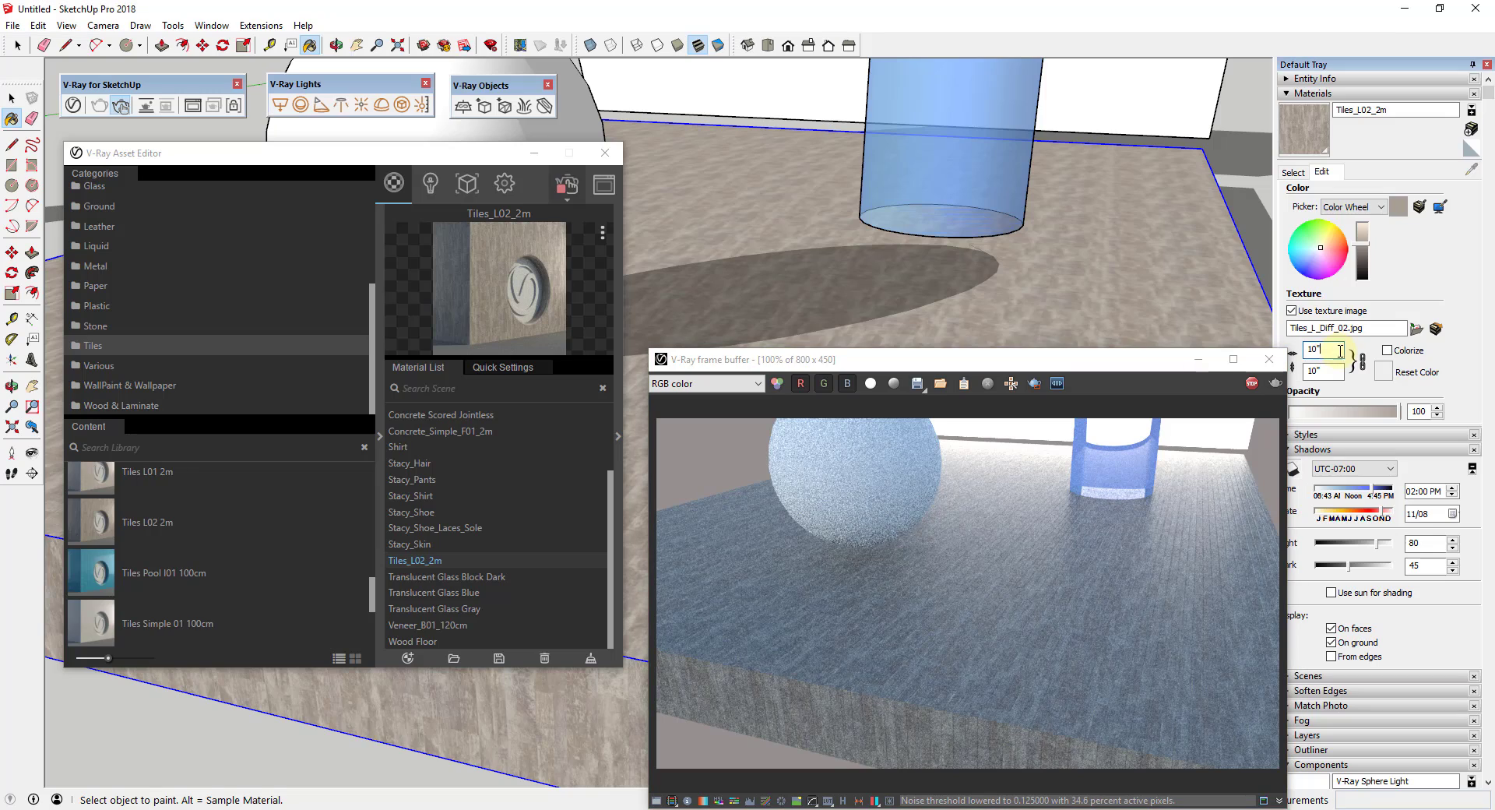
key("Return")
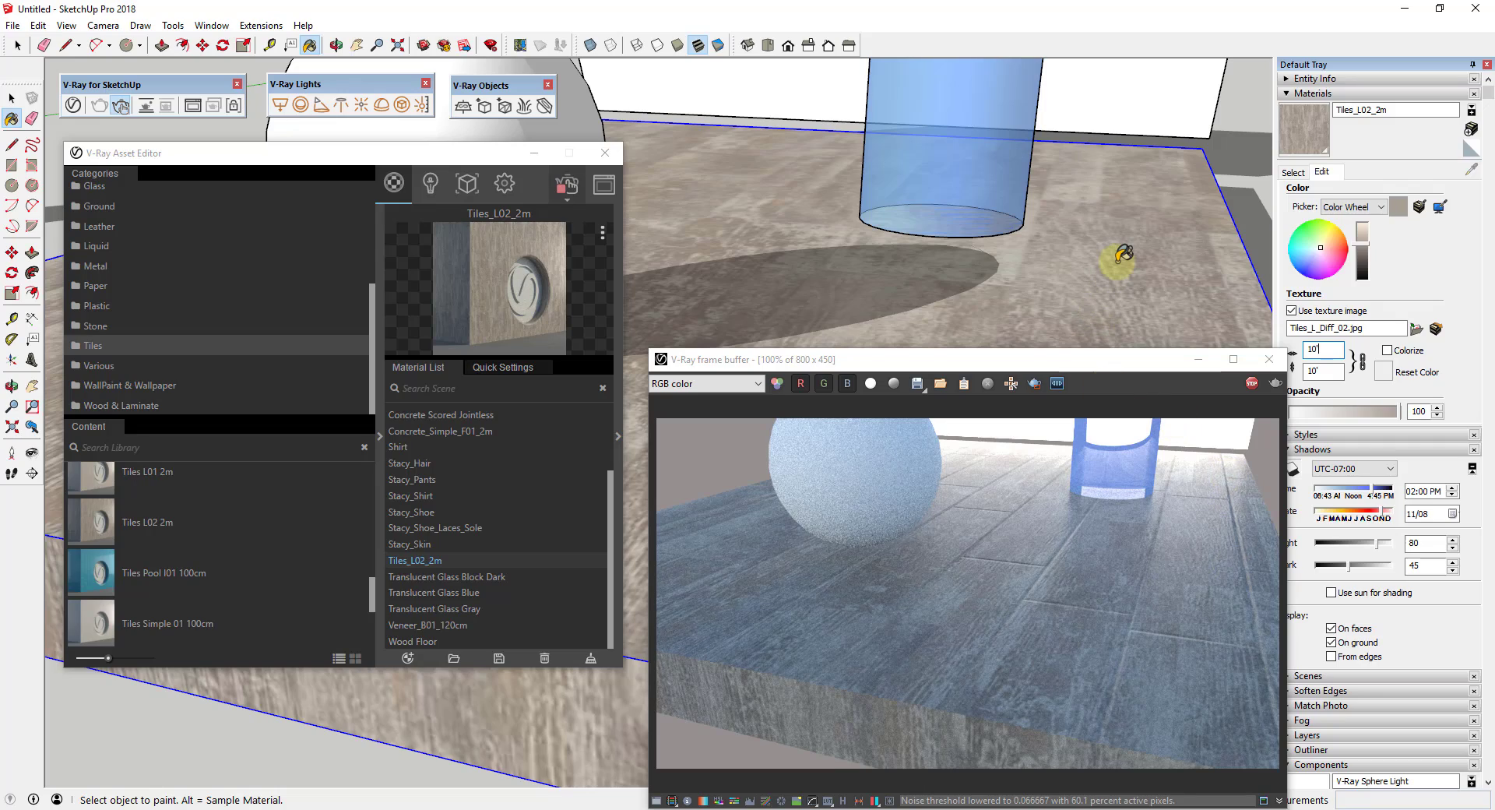
mouse_move(1121, 254)
middle_mouse_down()
mouse_move(1075, 254)
mouse_move(1101, 254)
middle_mouse_up()
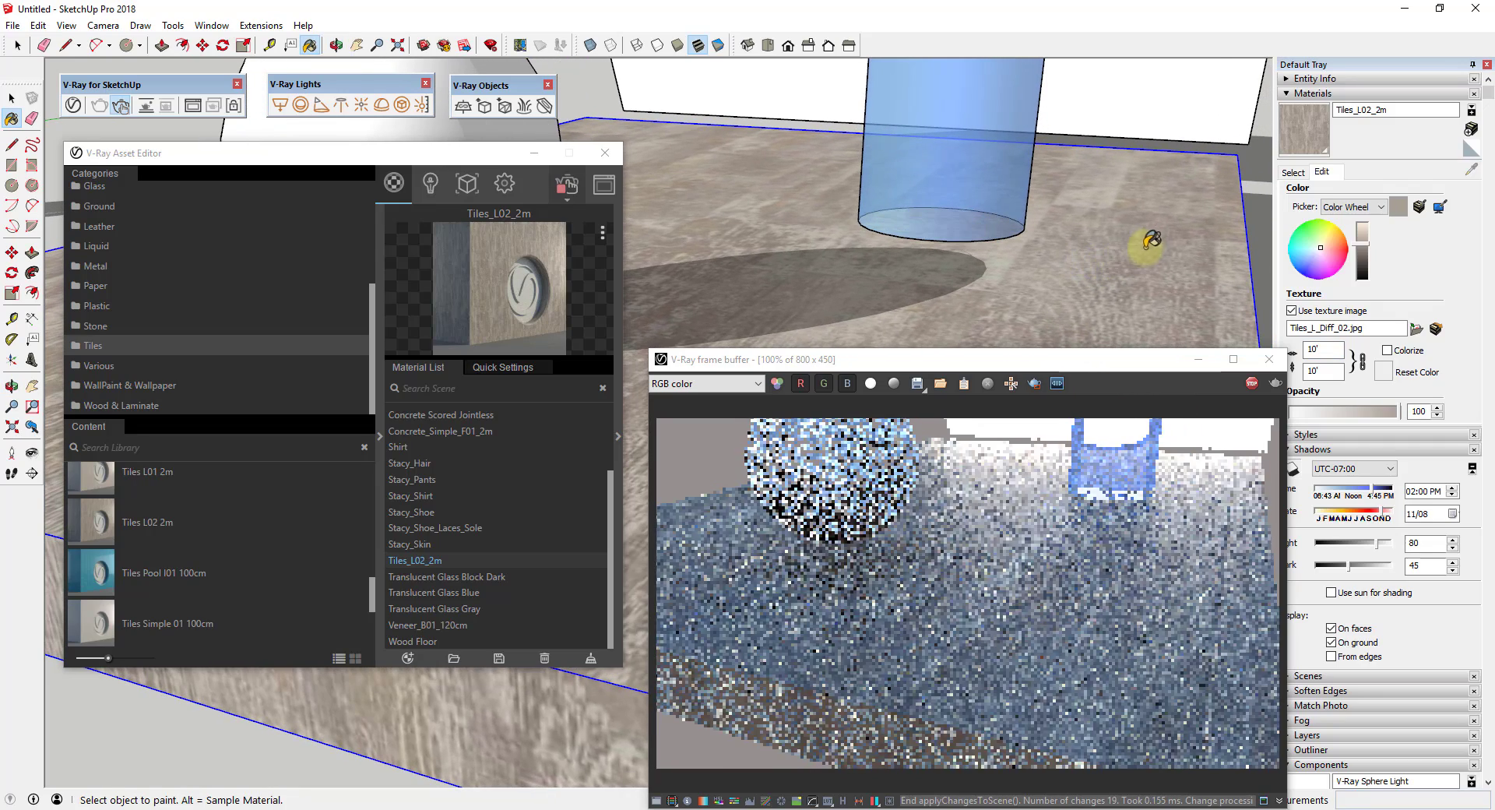
mouse_move(1152, 193)
middle_mouse_down()
mouse_move(737, 190)
mouse_move(756, 210)
middle_mouse_up()
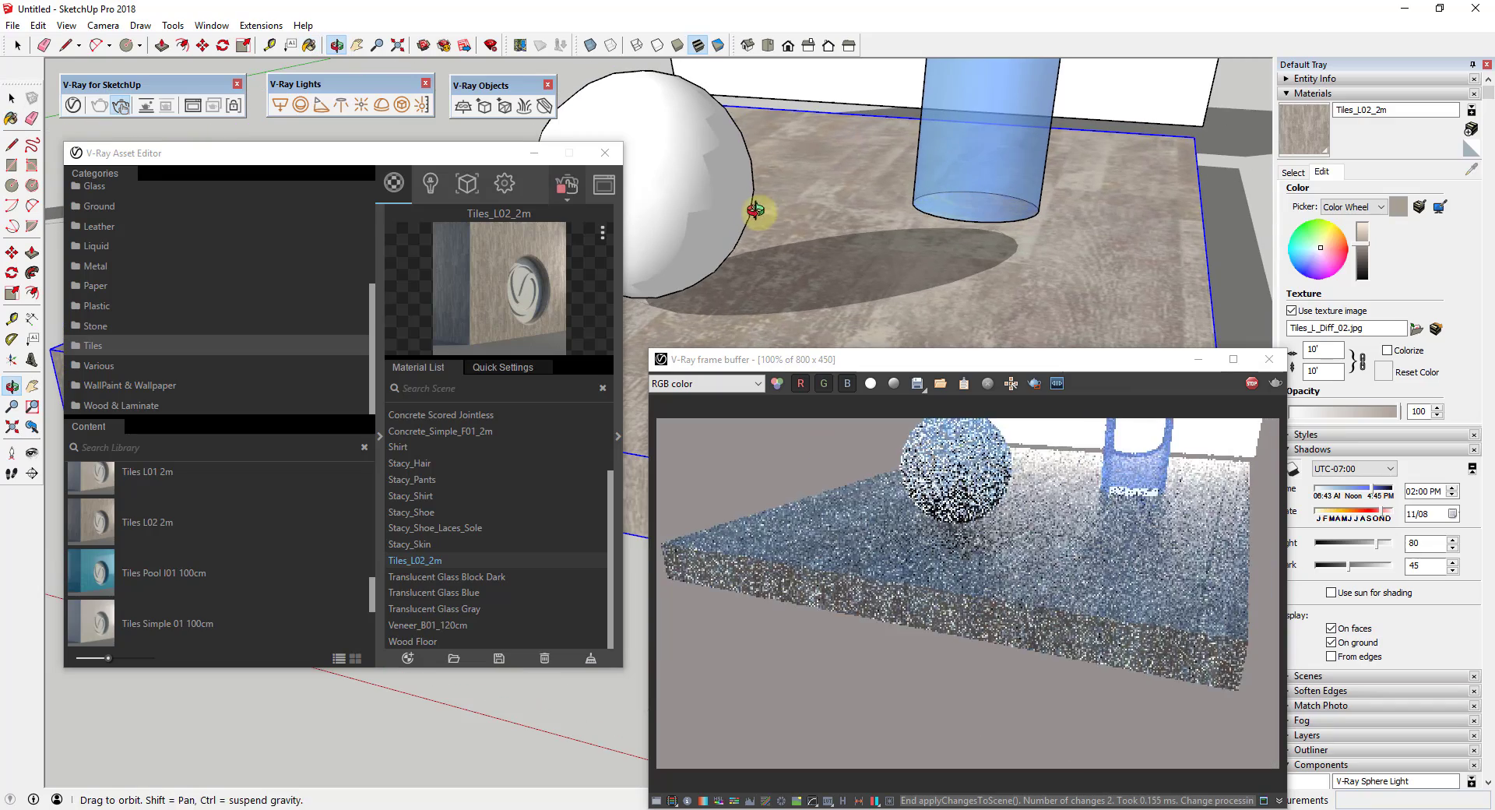
middle_click_drag(945, 226, 968, 257)
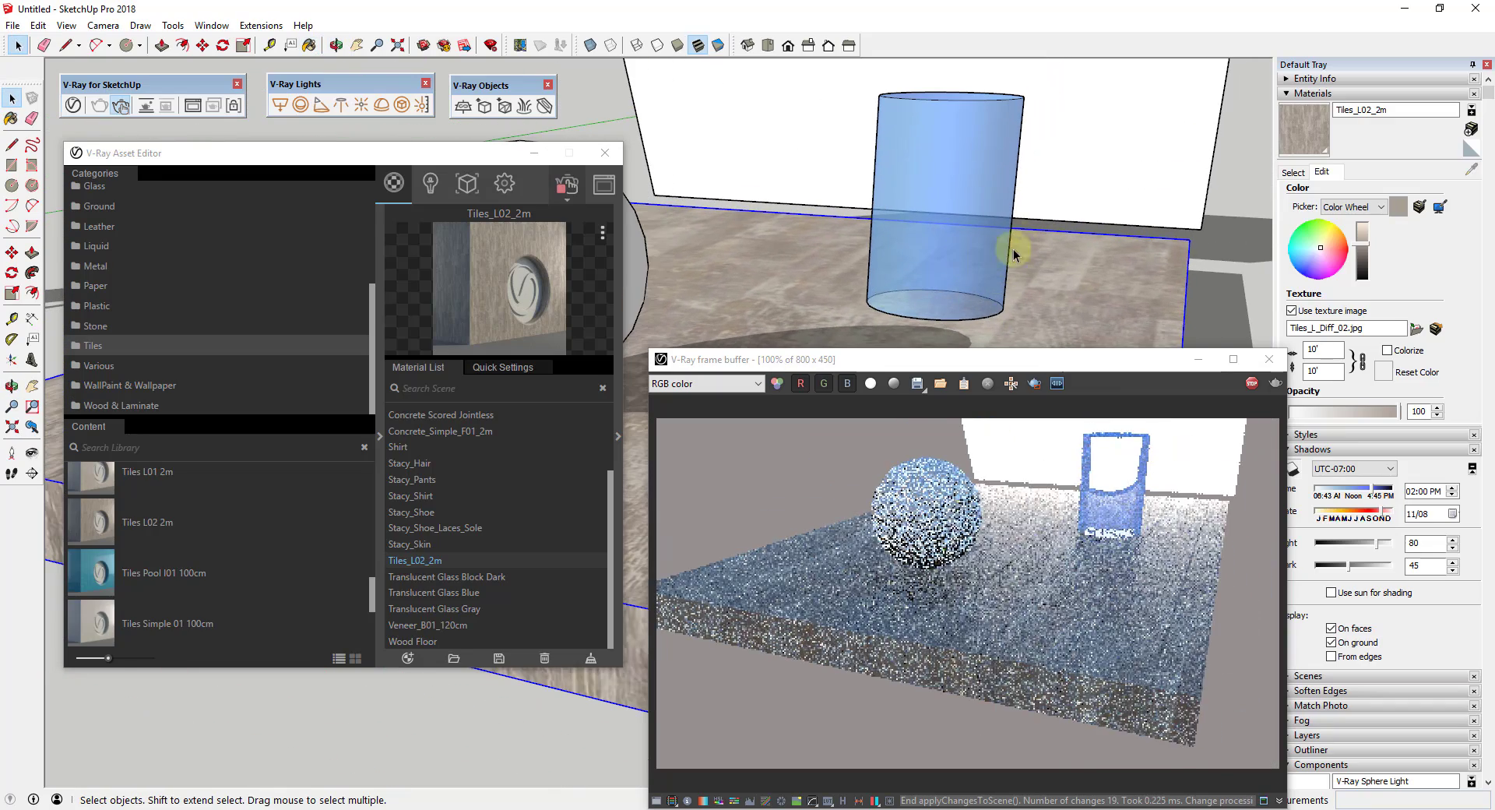